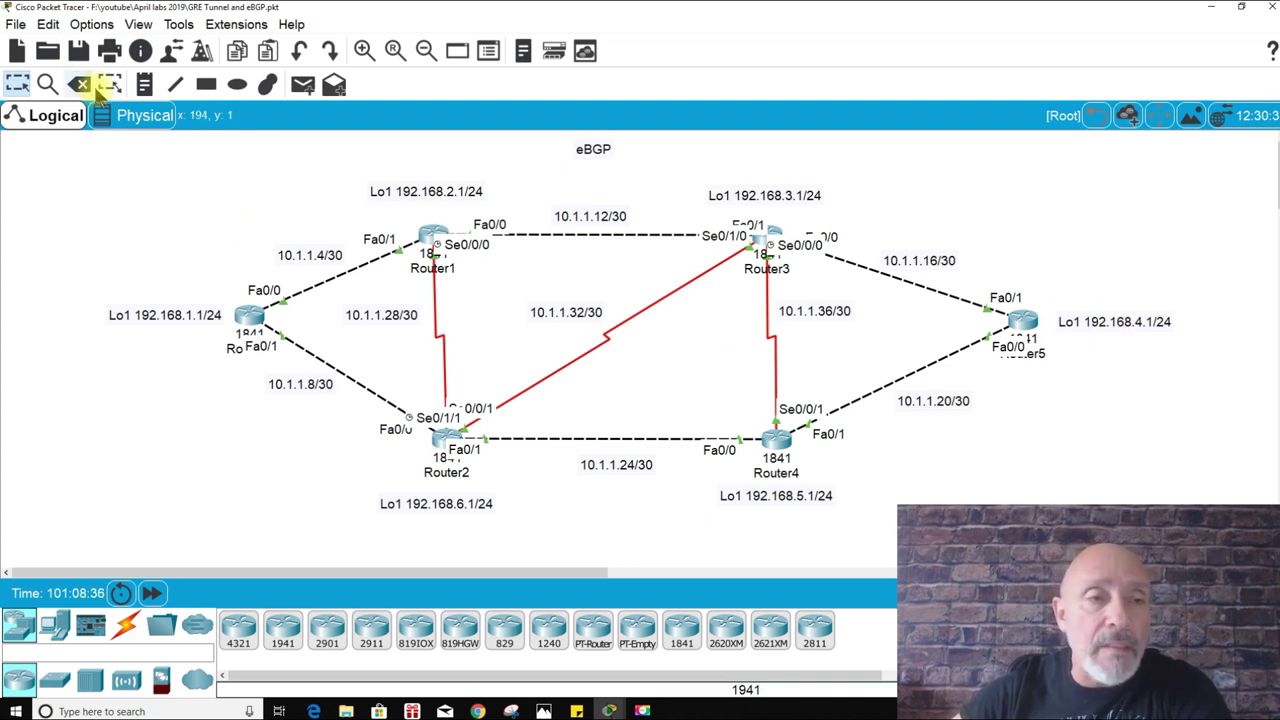
Step: Add a text note reading AS100 just above Router0's loopback label
click(144, 86)
click(210, 275)
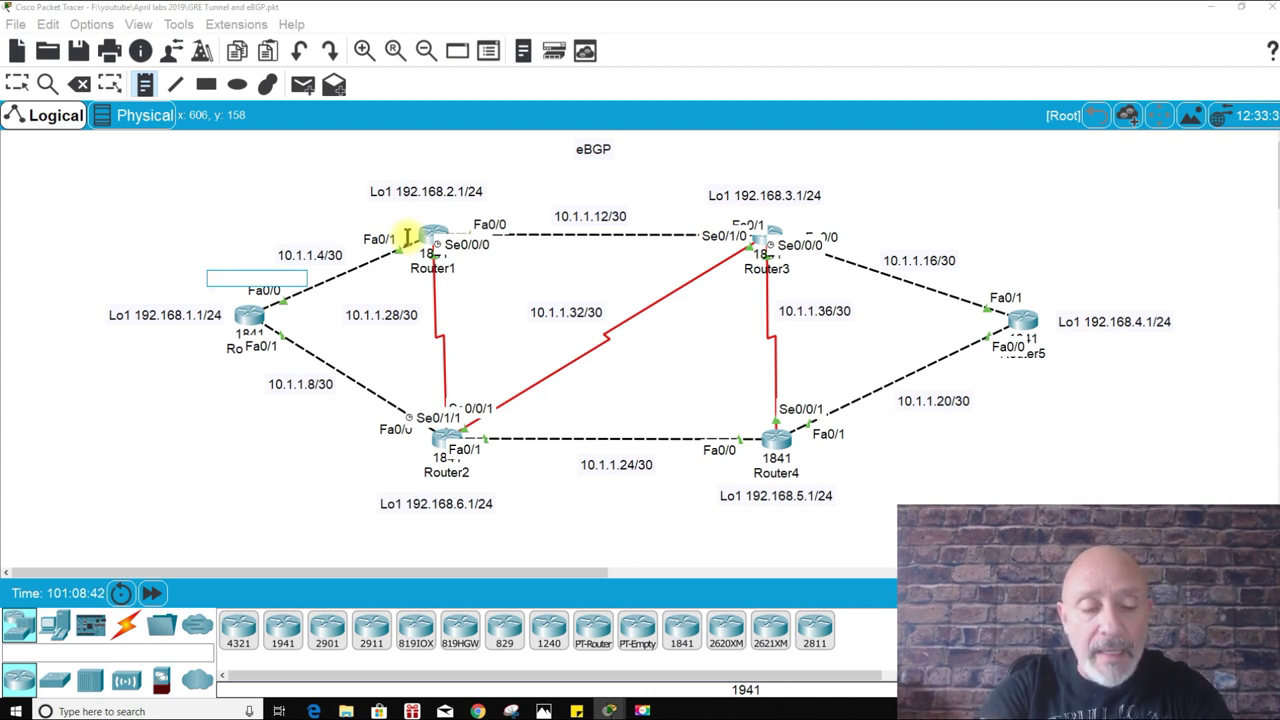
text(AS)
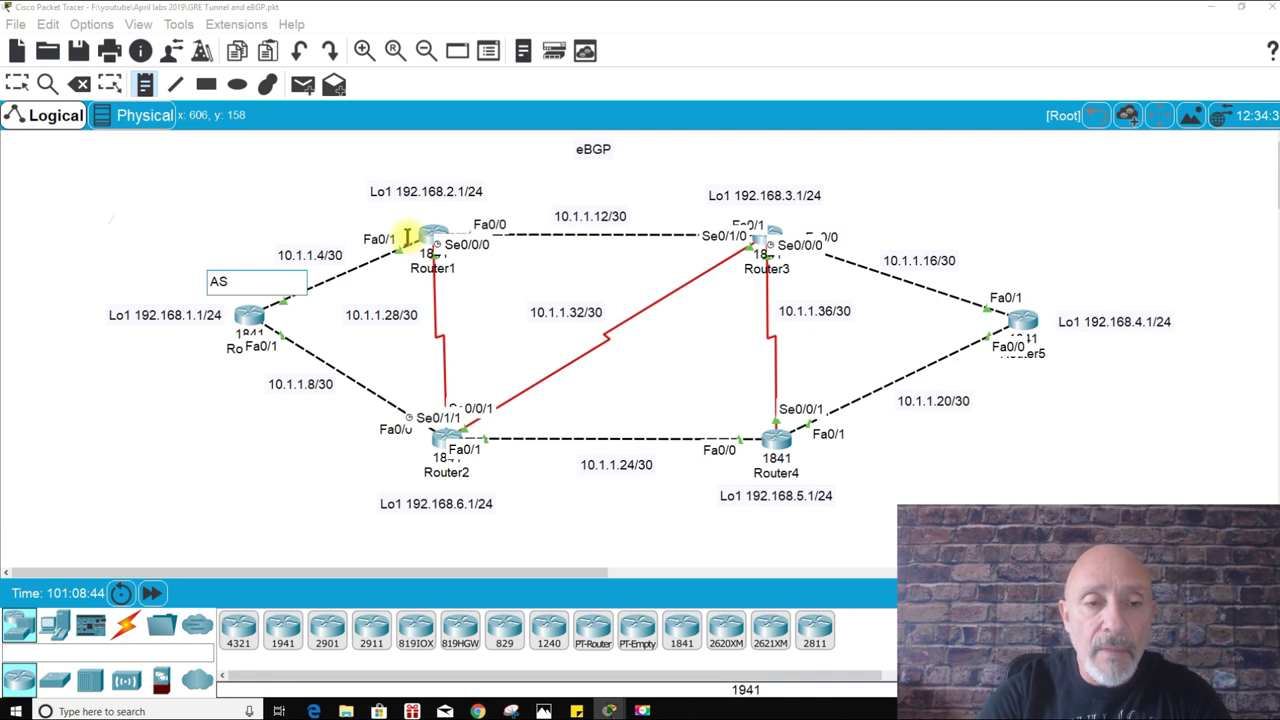
text(100)
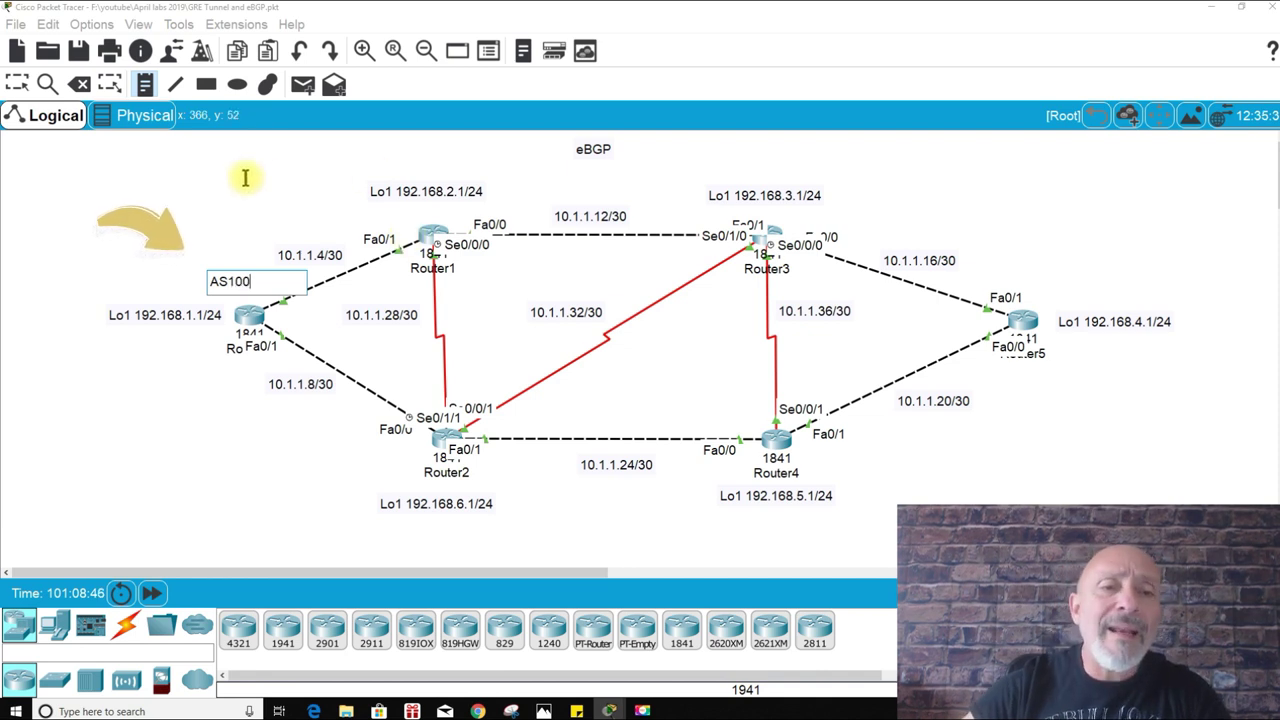
key(Escape)
drag(220, 272, 193, 277)
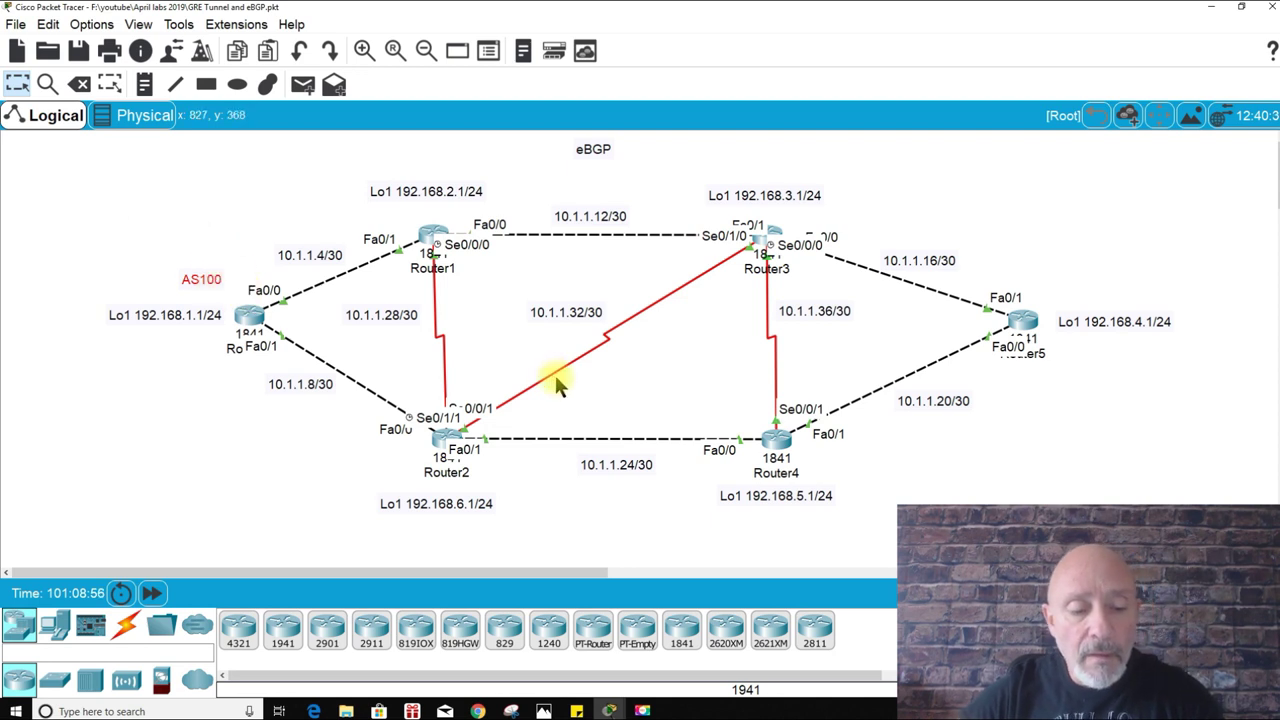
Step: Paste a copy of the AS100 note above Router1 and change its text to AS200
key(ctrl+v)
drag(188, 228, 424, 210)
click(441, 210)
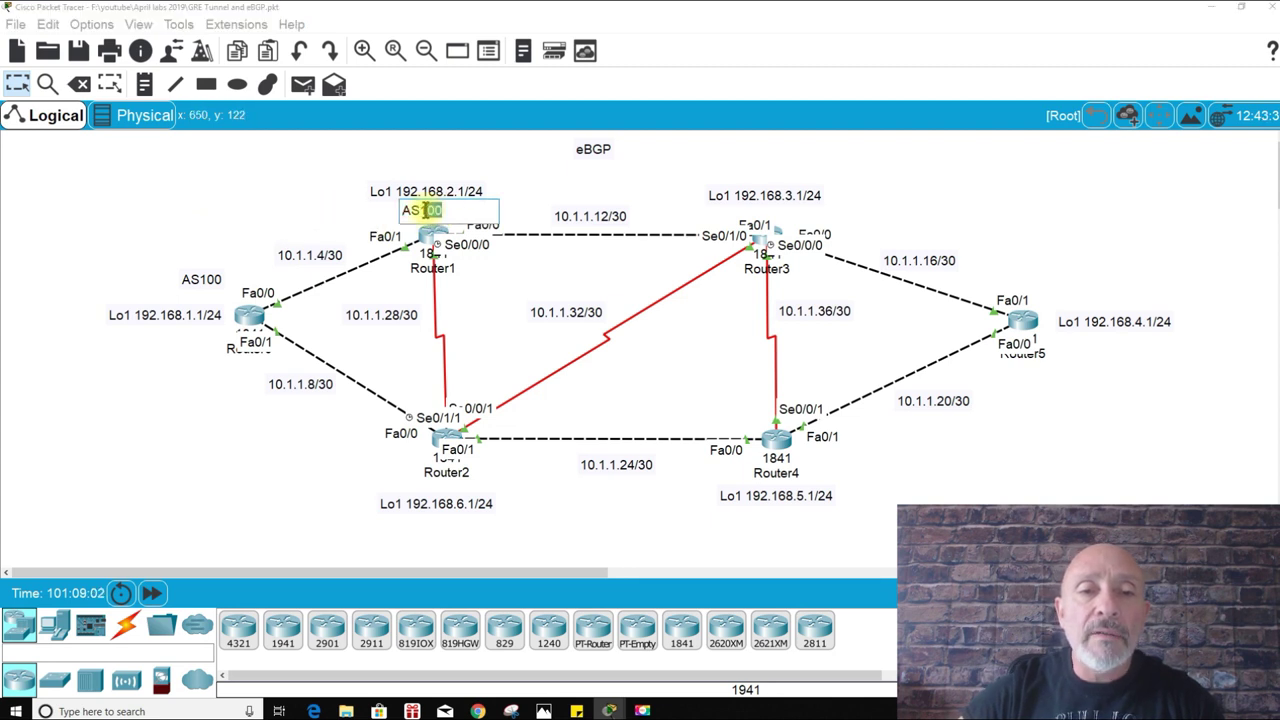
text(200)
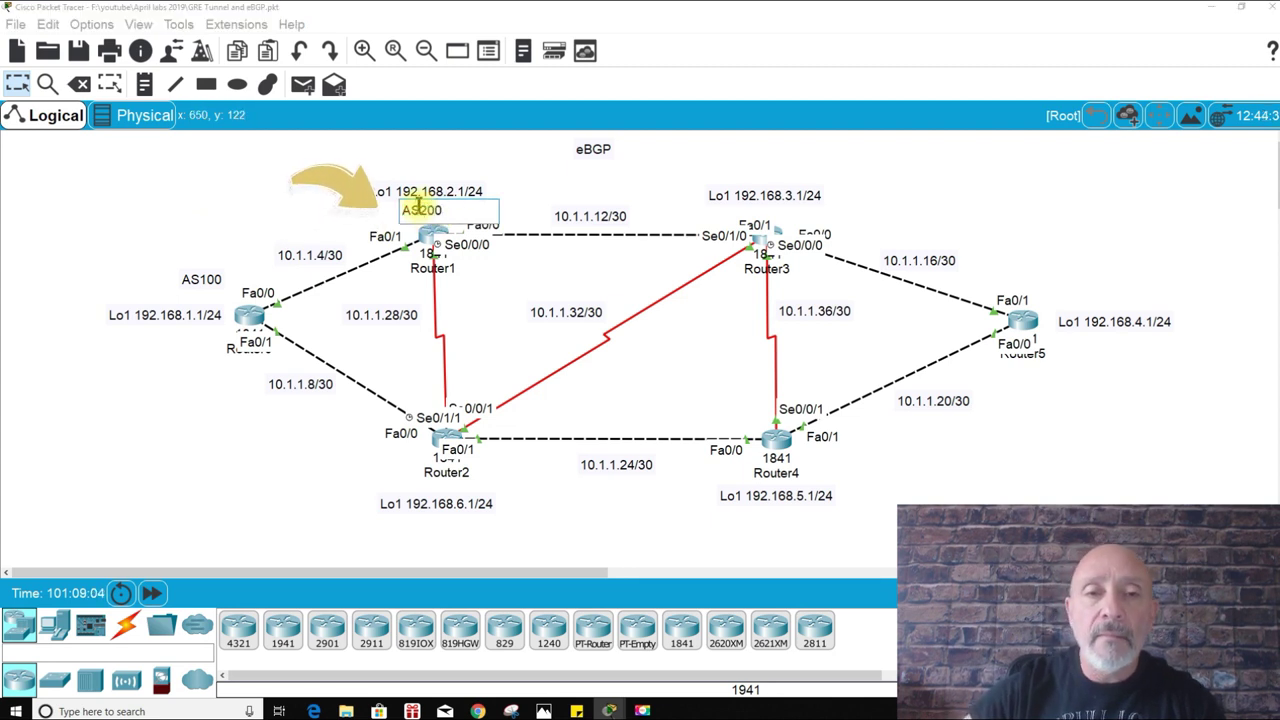
click(582, 172)
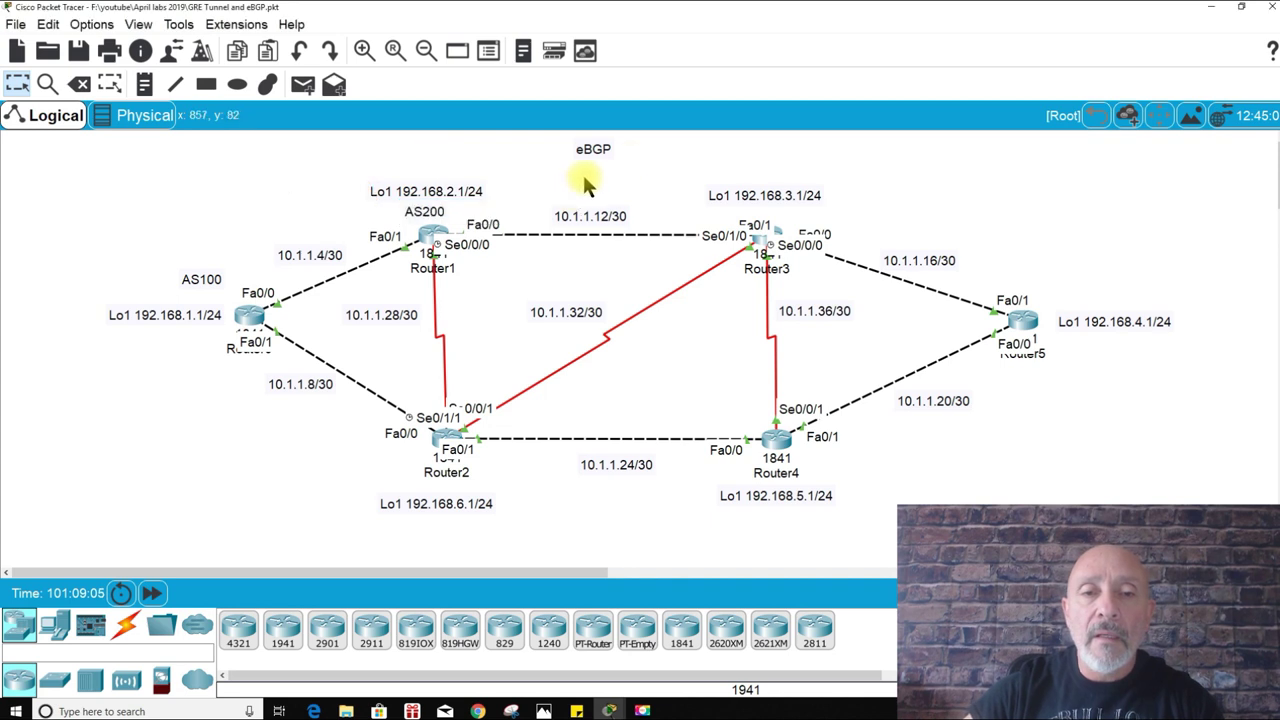
Step: Paste another AS100 note above Router3's loopback label and move the AS200 note above Router1's loopback label
key(ctrl+v)
drag(221, 249, 766, 171)
click(425, 218)
drag(425, 218, 430, 174)
click(435, 200)
Step: Change the text of the note above Router3 to AS300
double_click(755, 167)
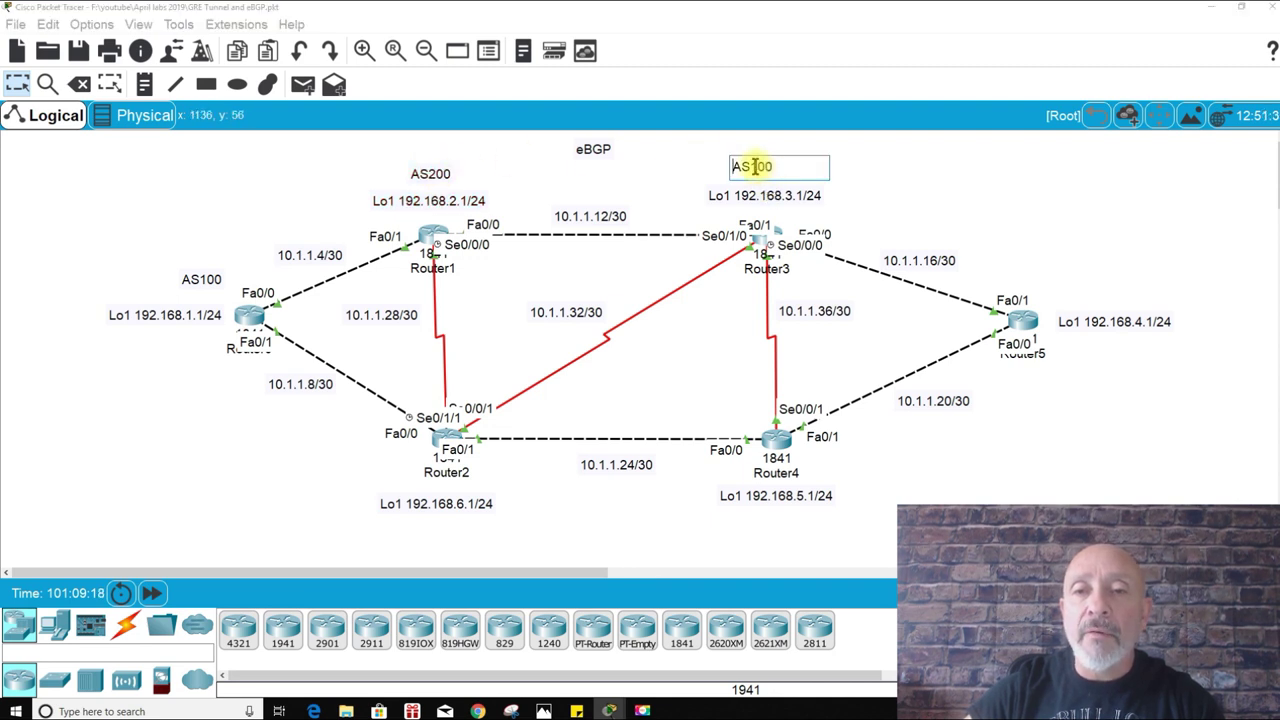
key(BackSpace)
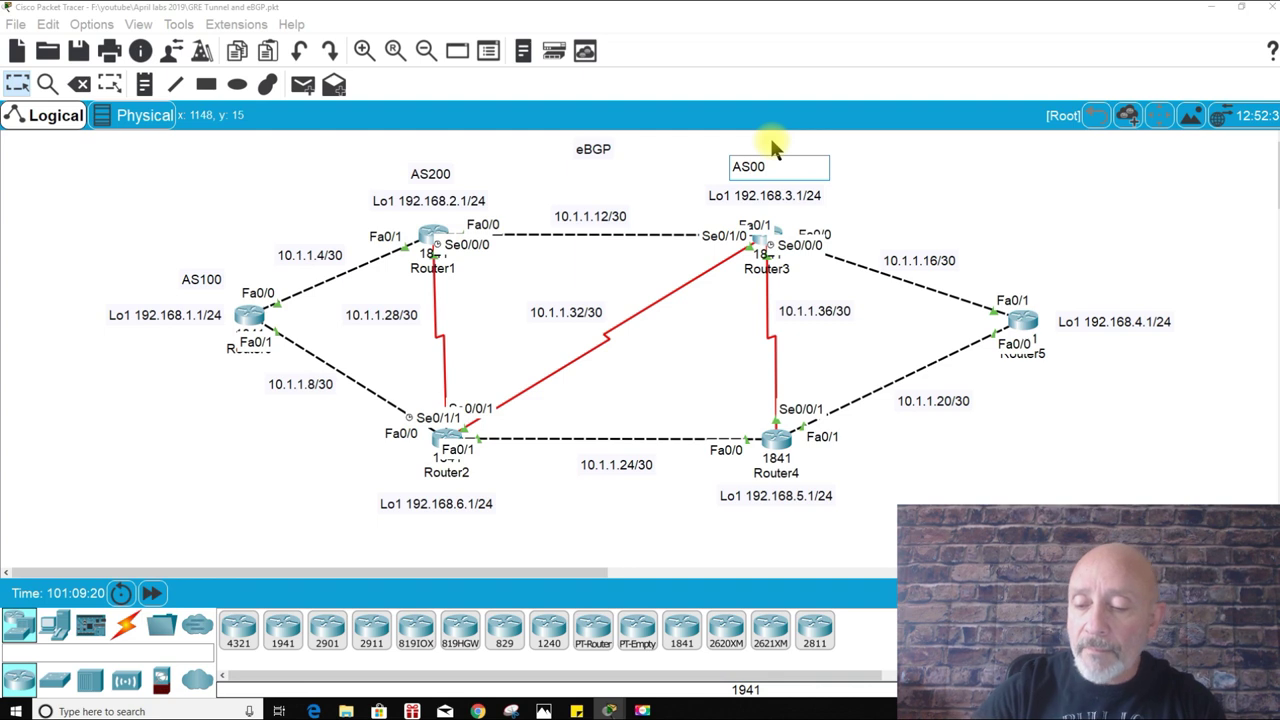
text(3)
click(909, 300)
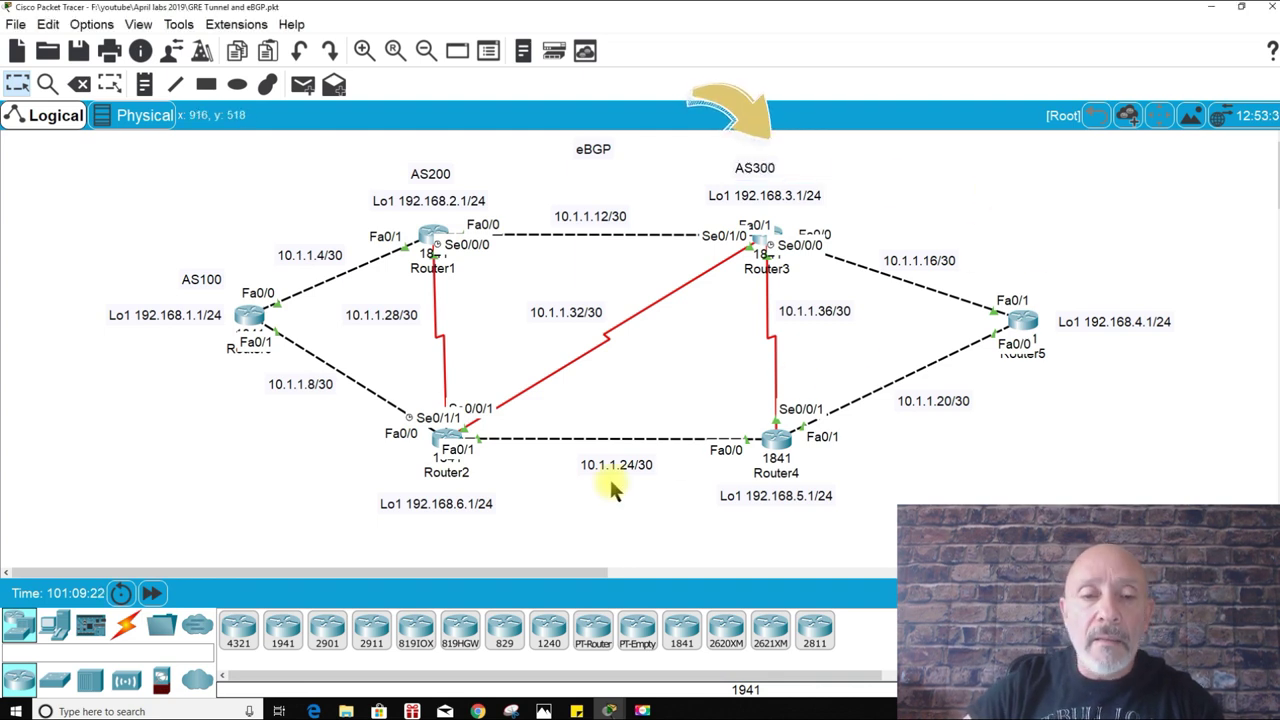
Step: Paste an AS100 note beneath Router2's loopback label, tidy the two labels' spacing, and change the note to AS400
key(ctrl+v)
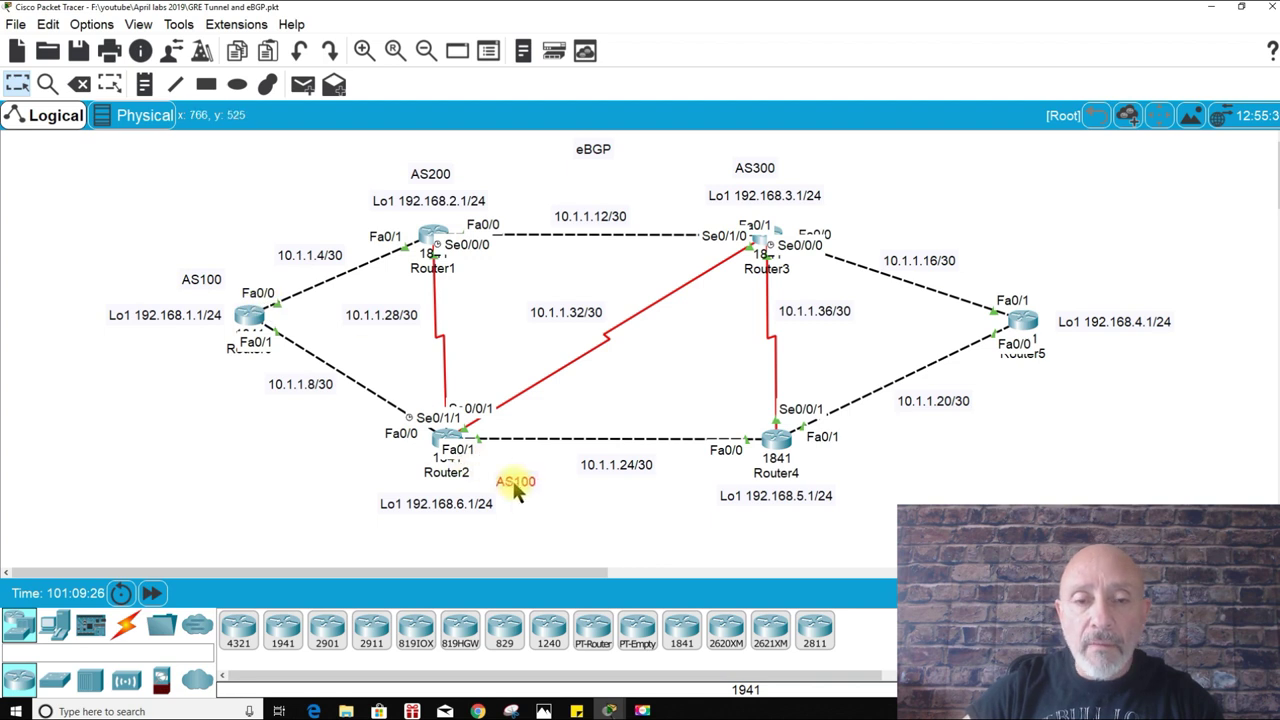
click(457, 531)
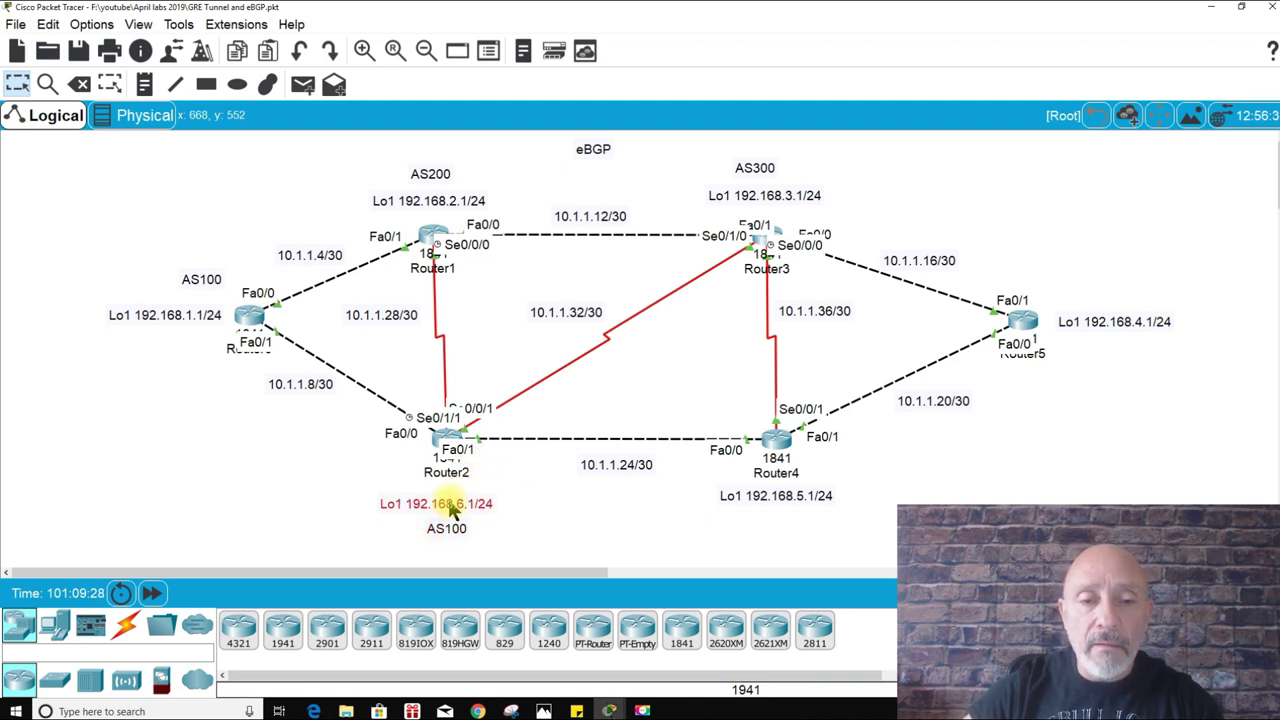
mouse_move(449, 508)
mouse_down()
mouse_move(458, 500)
mouse_move(460, 528)
mouse_up()
double_click(452, 525)
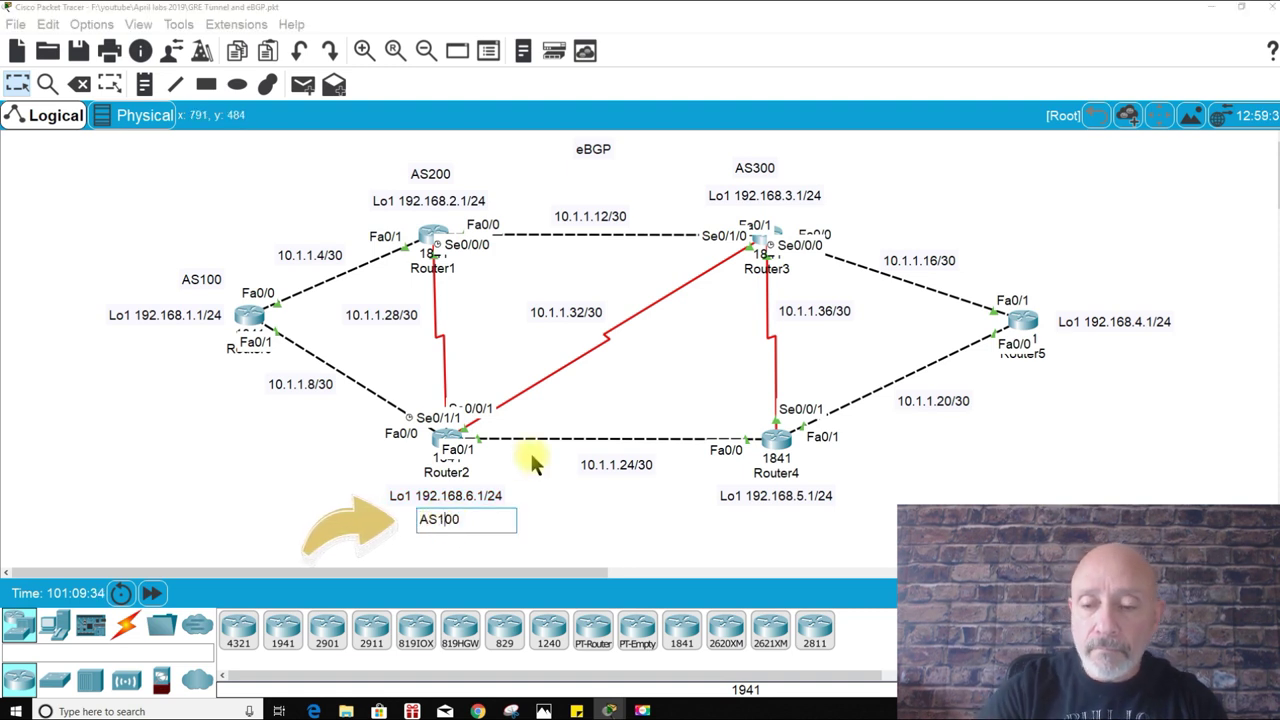
key(BackSpace)
text(4)
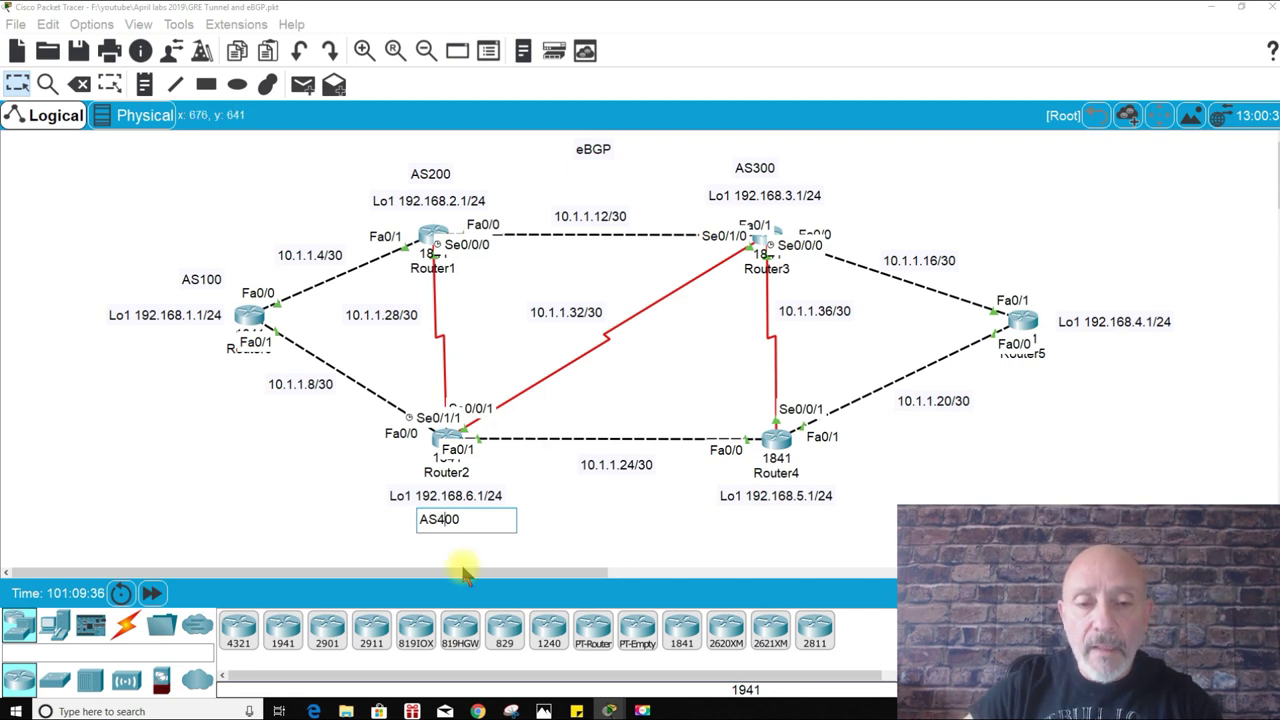
click(553, 530)
Step: Paste an AS100 note beneath Router4's loopback label and change its text to AS500
key(ctrl+v)
click(205, 248)
drag(205, 248, 790, 530)
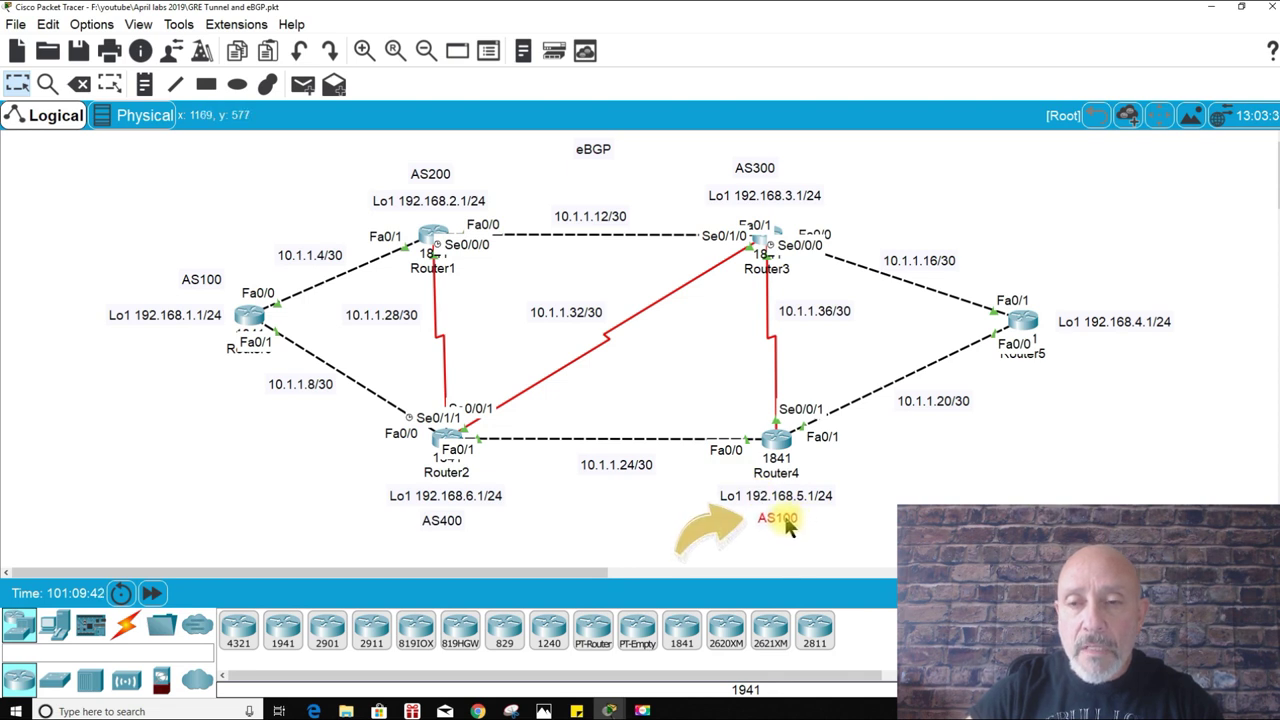
double_click(778, 516)
double_click(778, 516)
key(ctrl+c)
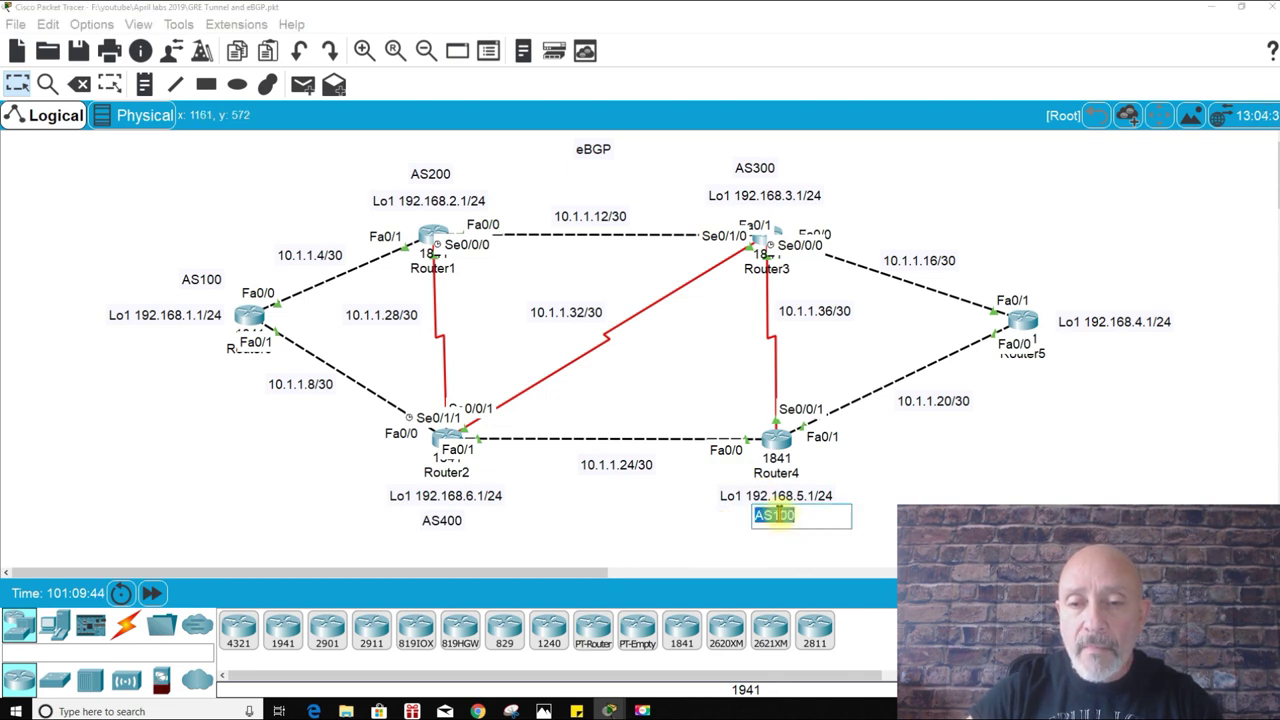
click(781, 515)
key(BackSpace)
text(5)
click(1105, 468)
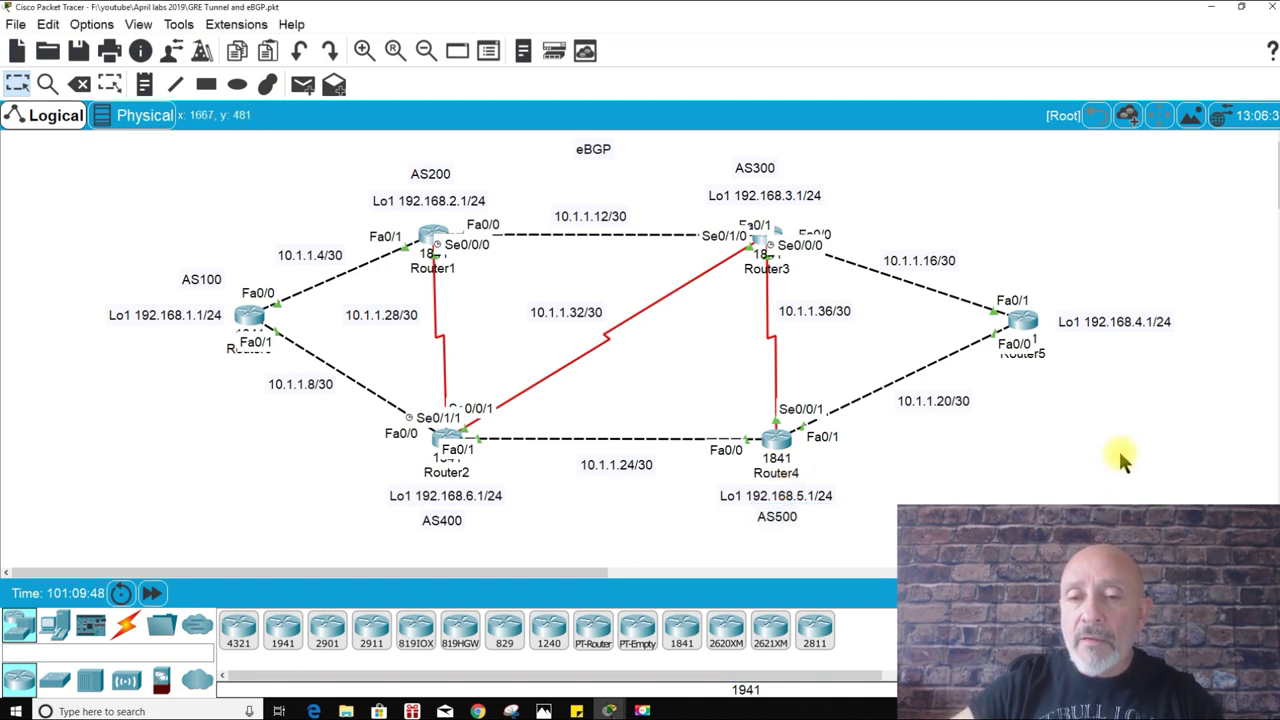
Step: Paste an AS100 note above Router5's loopback label and change its text to AS600
key(ctrl+v)
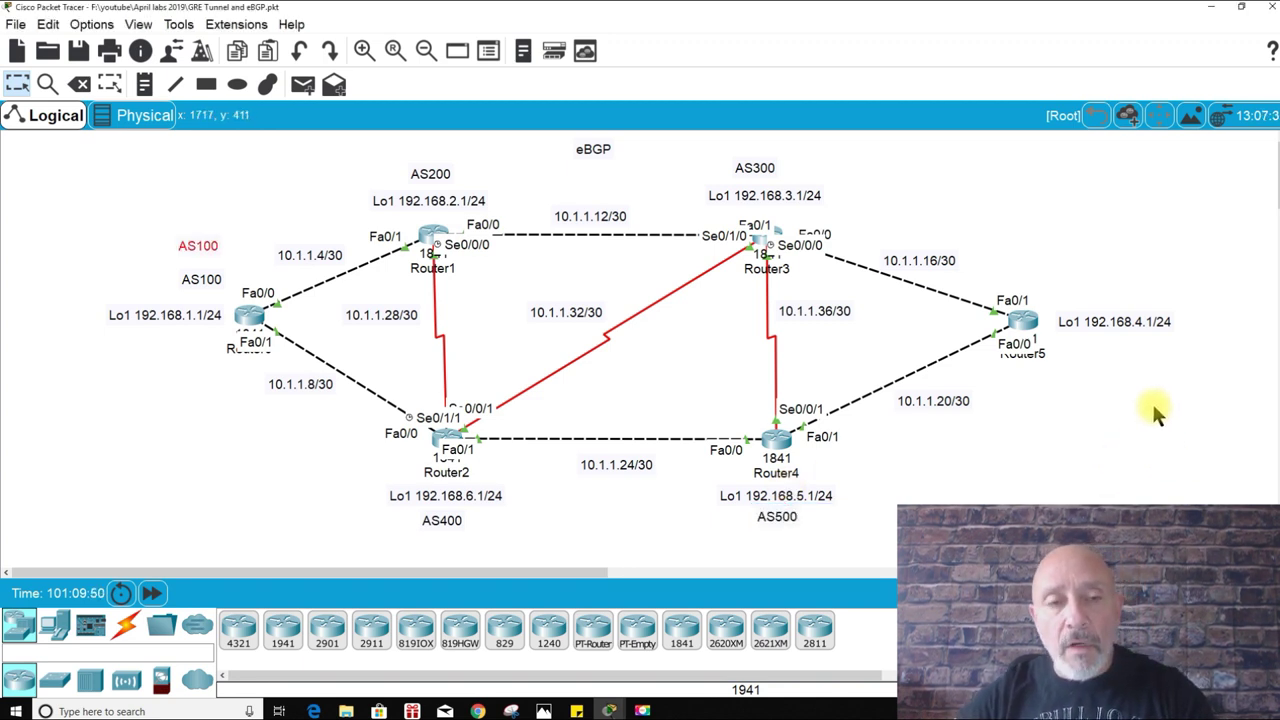
drag(222, 251, 1116, 294)
double_click(1116, 296)
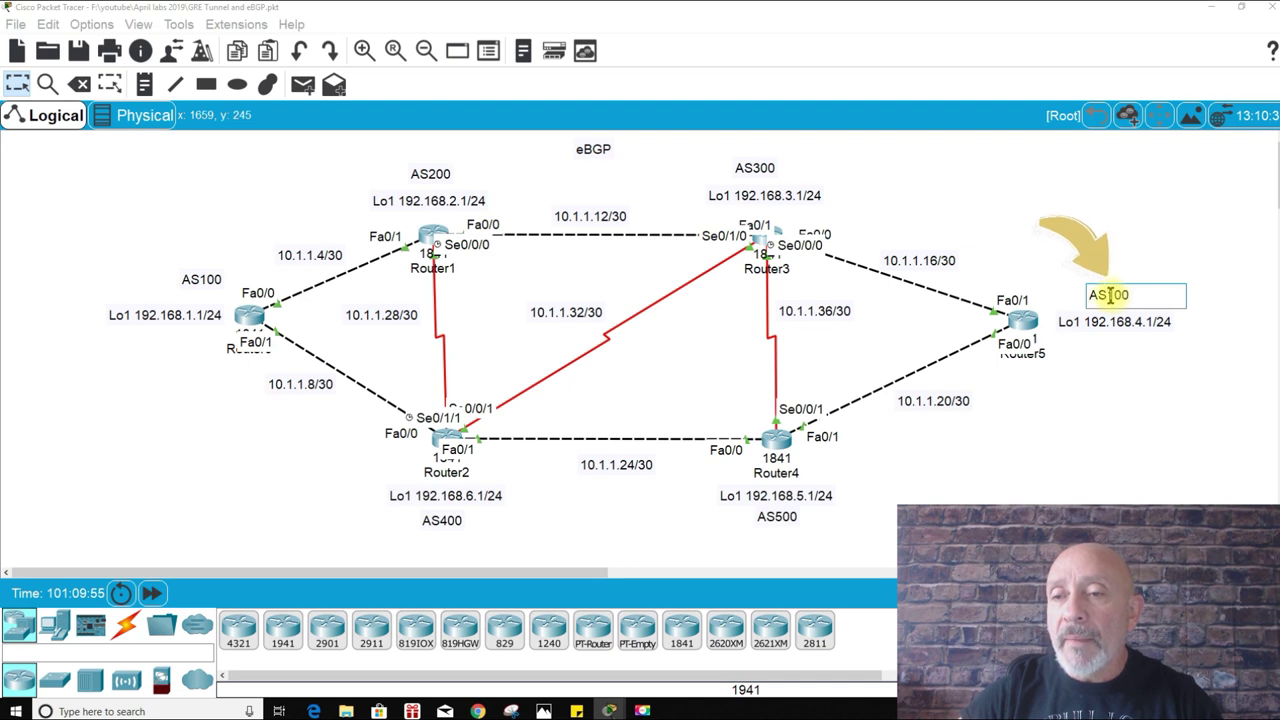
key(BackSpace)
text(6)
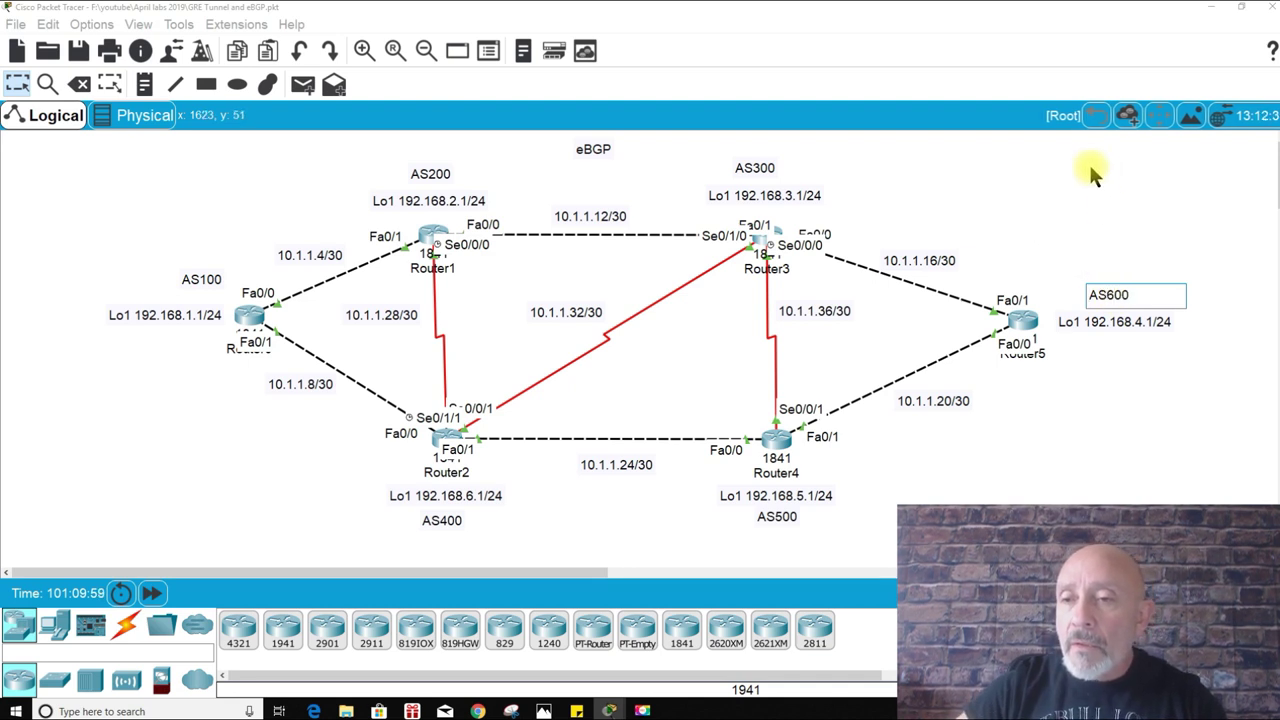
click(1102, 330)
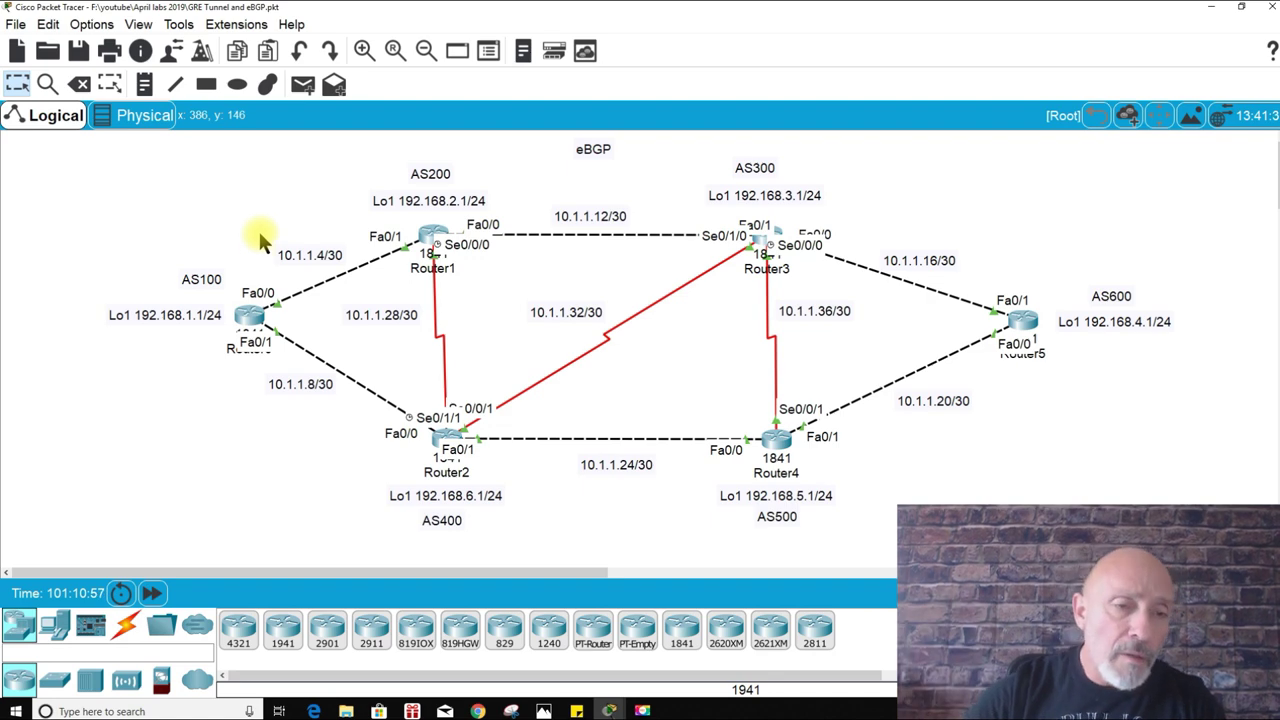
Step: Open Router0's command-line interface and widen its window, keeping the router's own links in view beside it
click(255, 315)
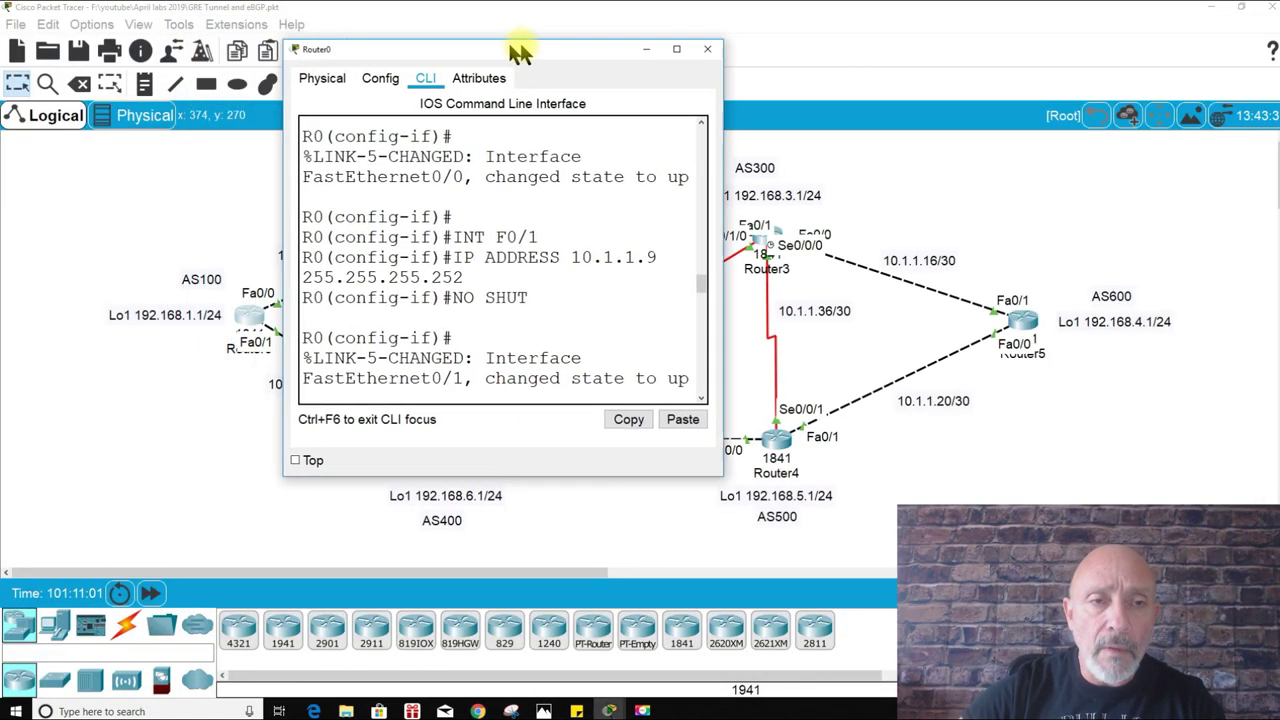
drag(520, 46, 692, 73)
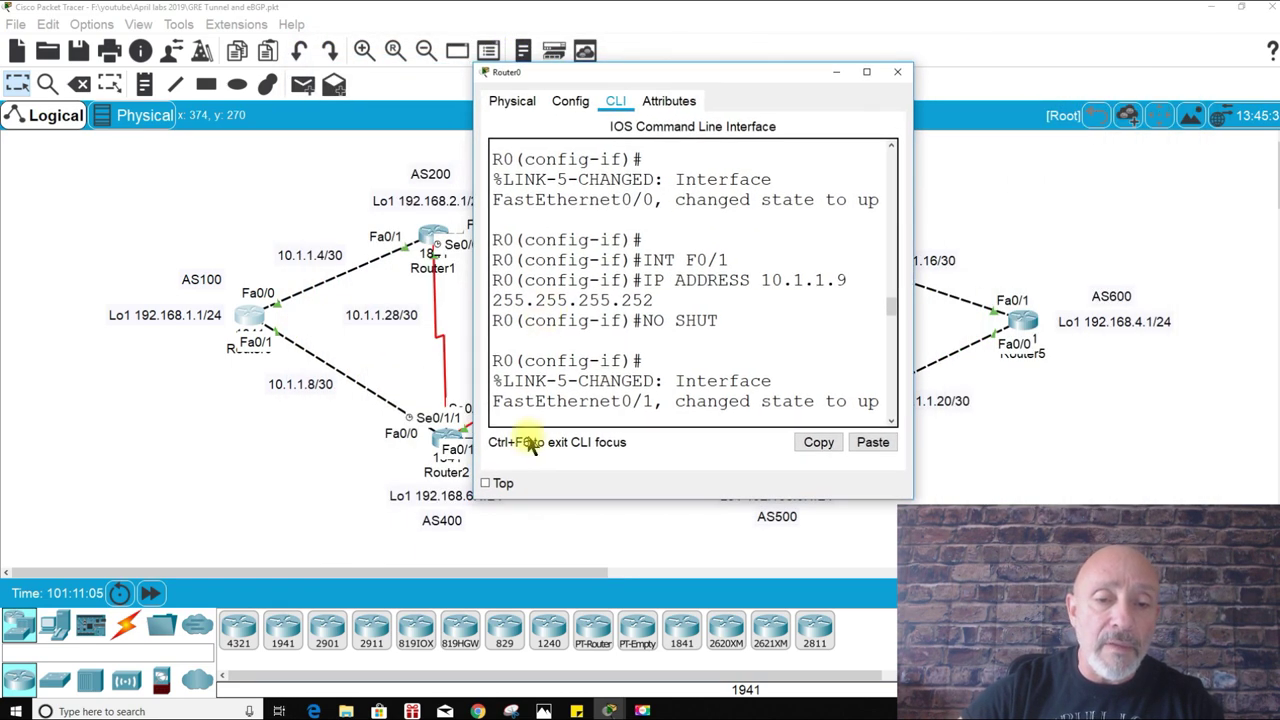
drag(437, 583, 491, 550)
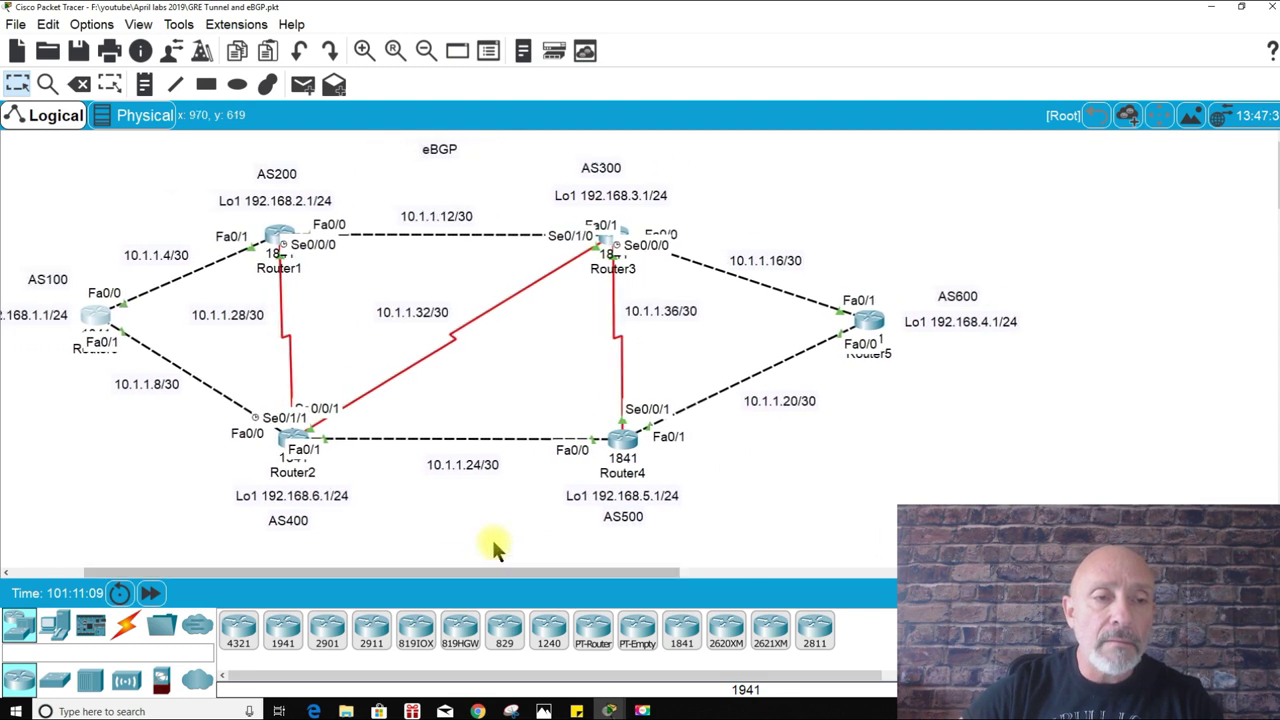
click(95, 310)
drag(664, 75, 511, 18)
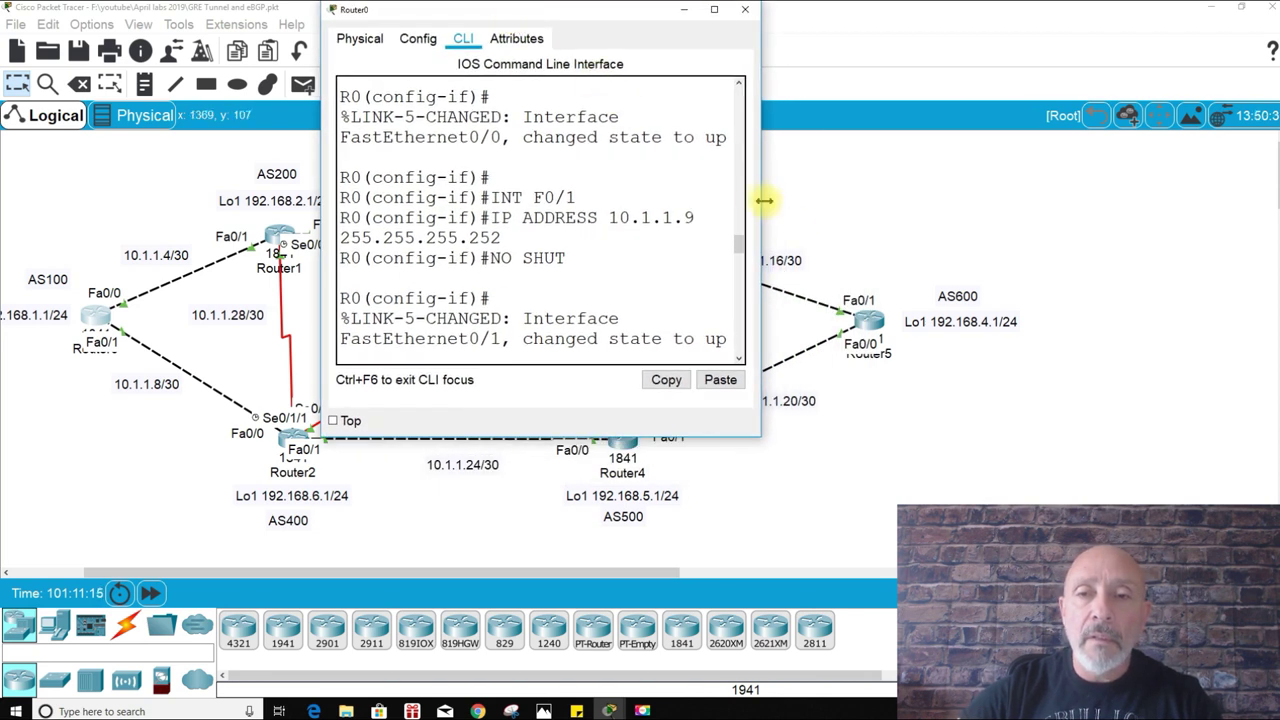
drag(760, 191, 1274, 268)
Step: Enter privileged mode on Router0 with EN and global configuration mode with CONFIG T
click(459, 309)
key(Return)
key(Return)
key(Return)
key(Return)
key(Return)
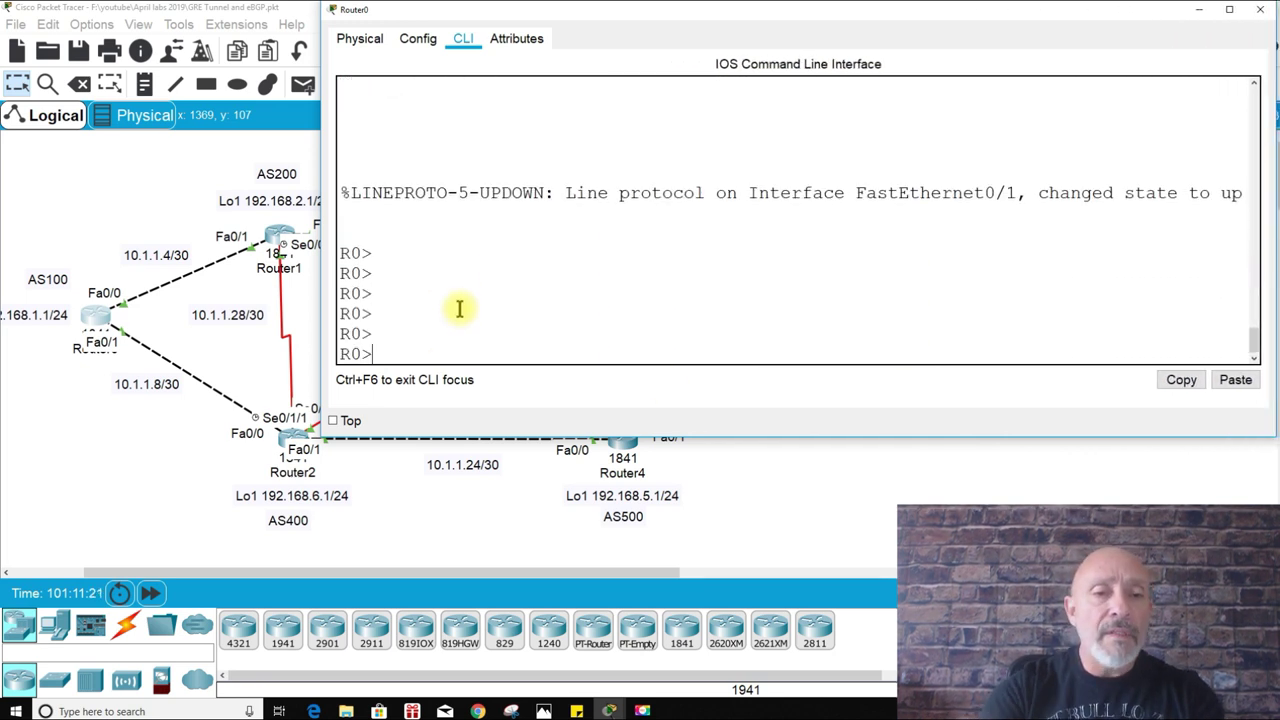
key(Return)
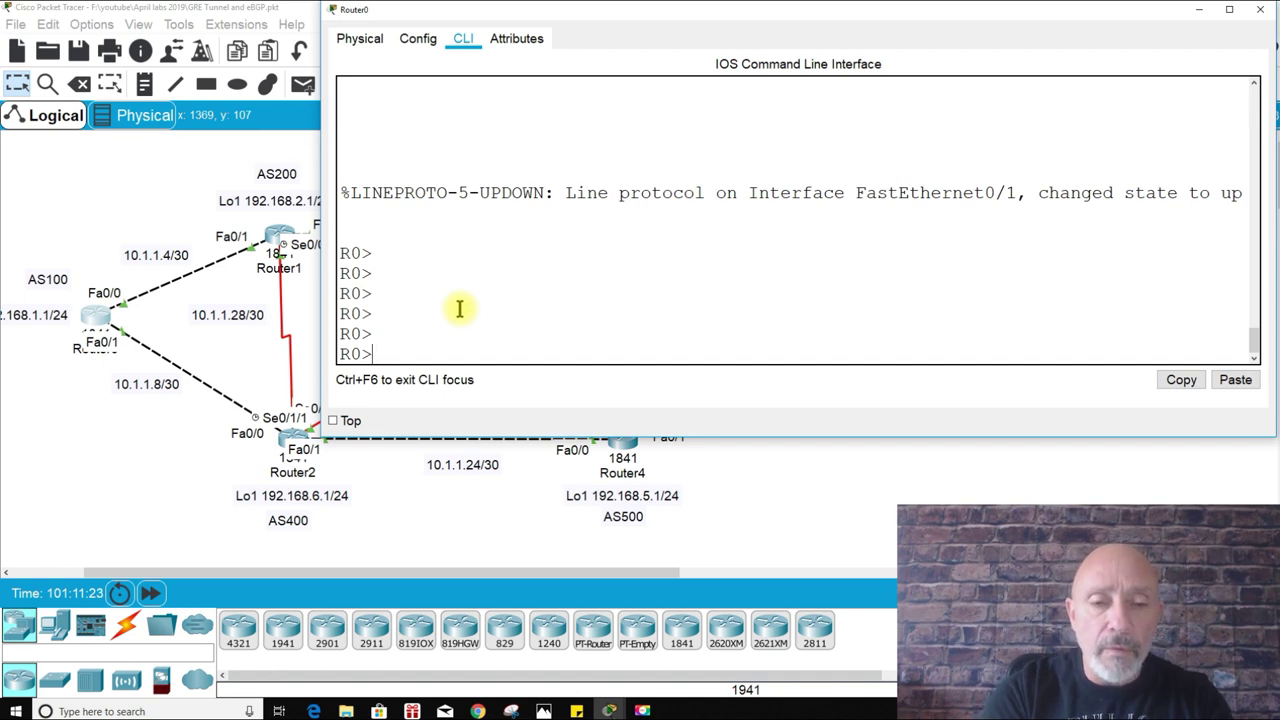
text(EN)
key(Return)
text(CONFIG T)
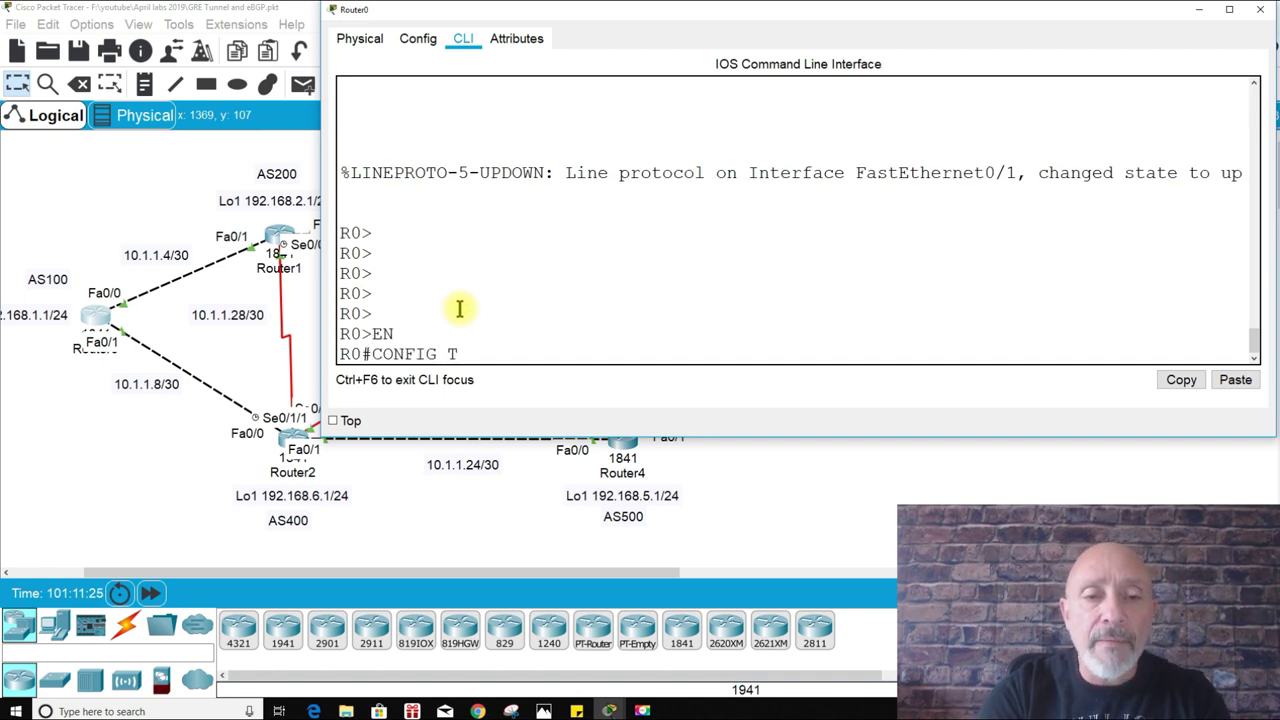
key(Return)
key(Return)
key(Return)
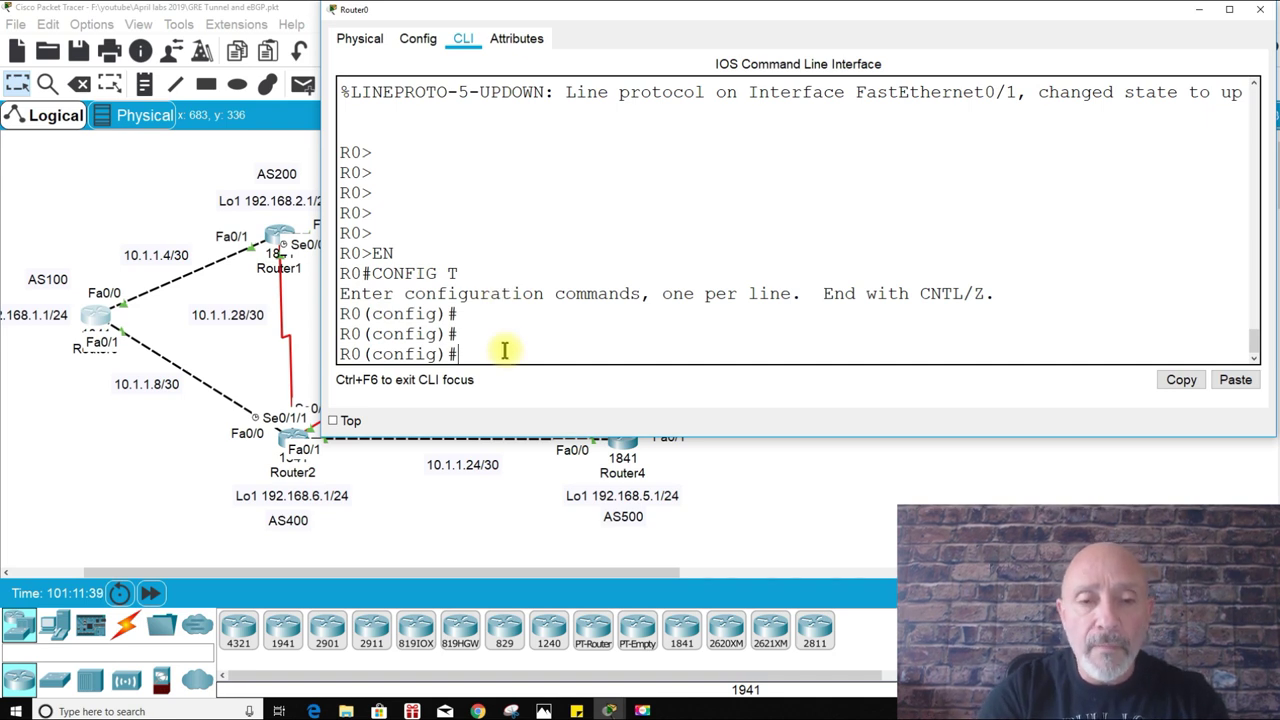
Step: Start the BGP routing process on Router0 for autonomous system 100 with ROUTER BGP 100
text(ROUTER BGP)
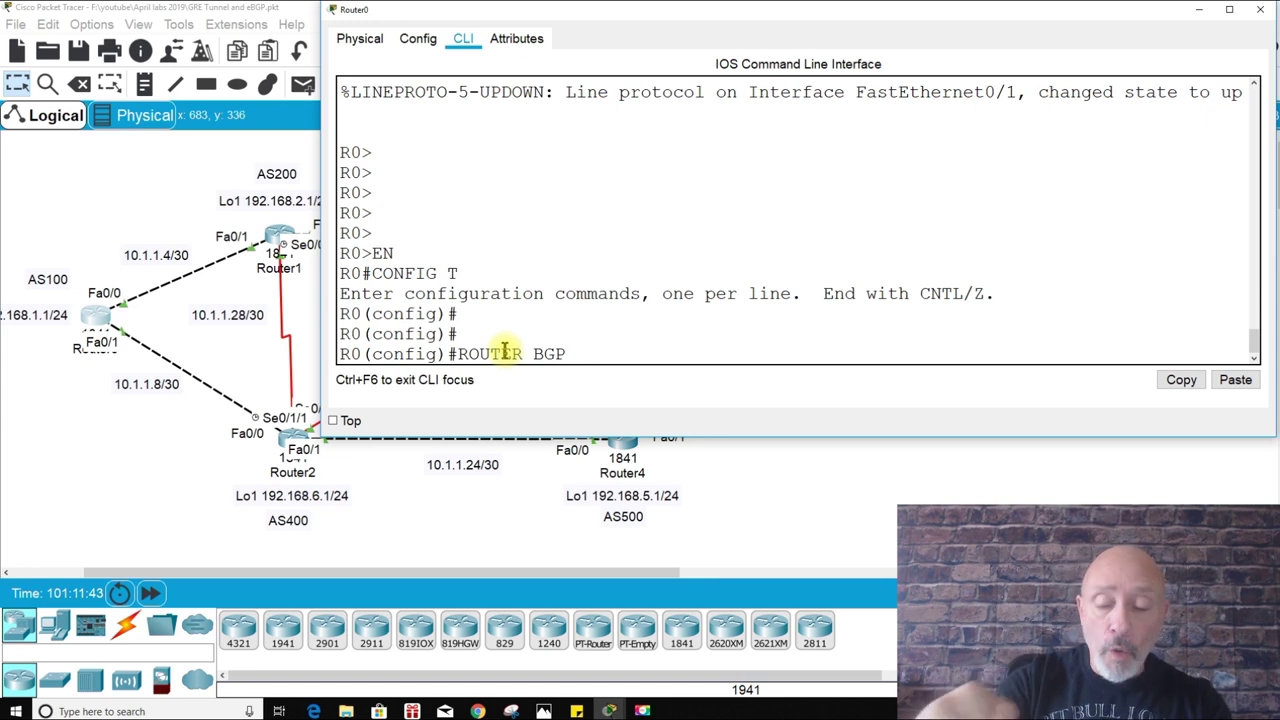
text( 100)
key(Return)
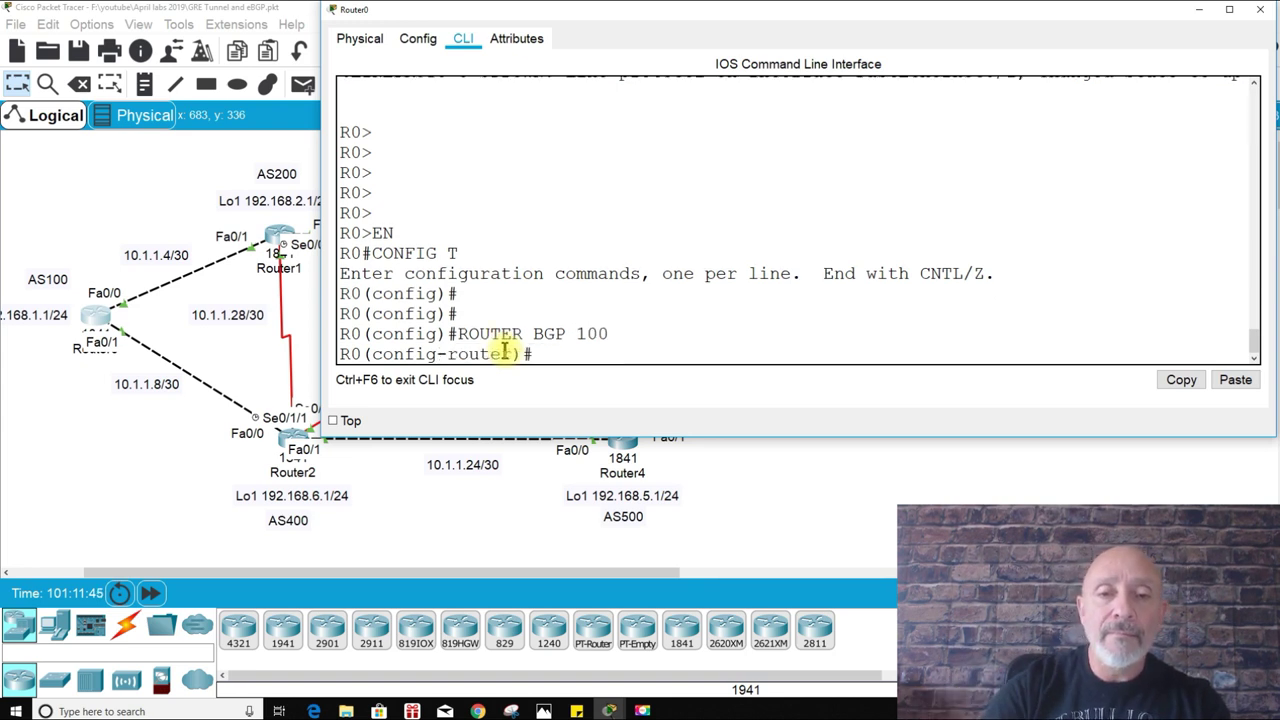
Step: Try to define 10.1.1.5 as a BGP neighbor on Router0 with remote-as 200
text(NEI)
key(Tab)
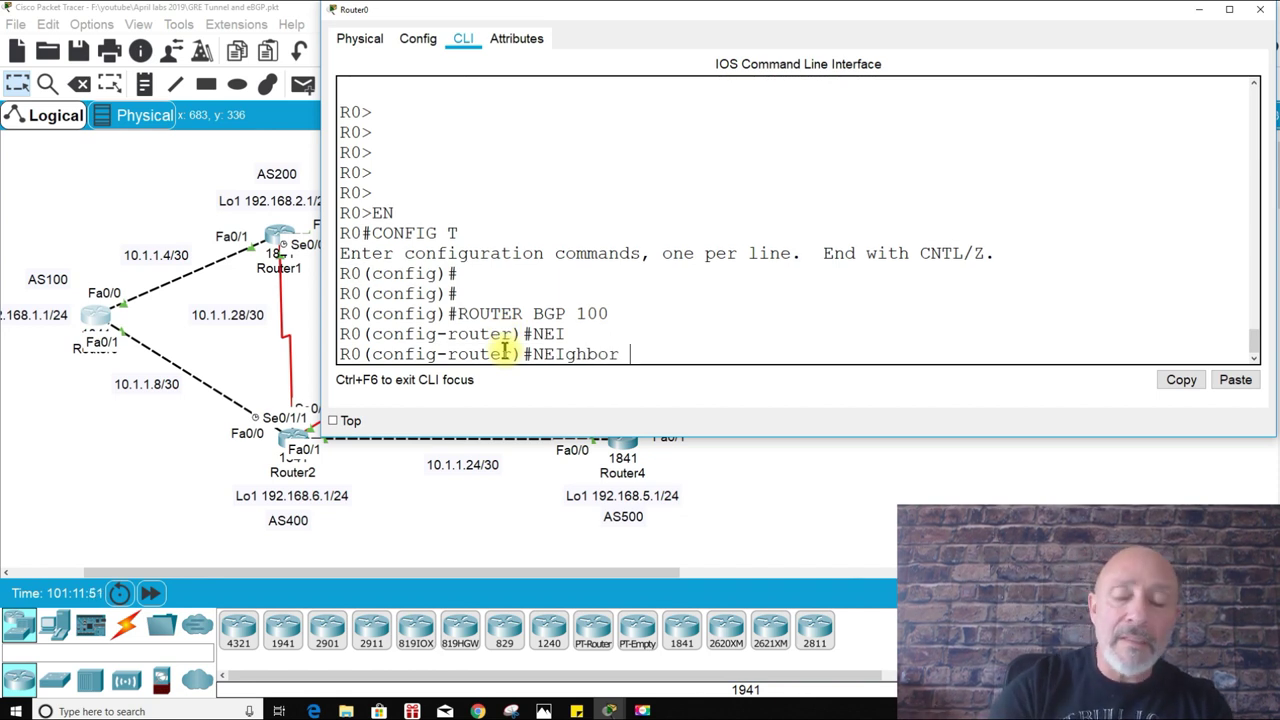
text(10.1.1.)
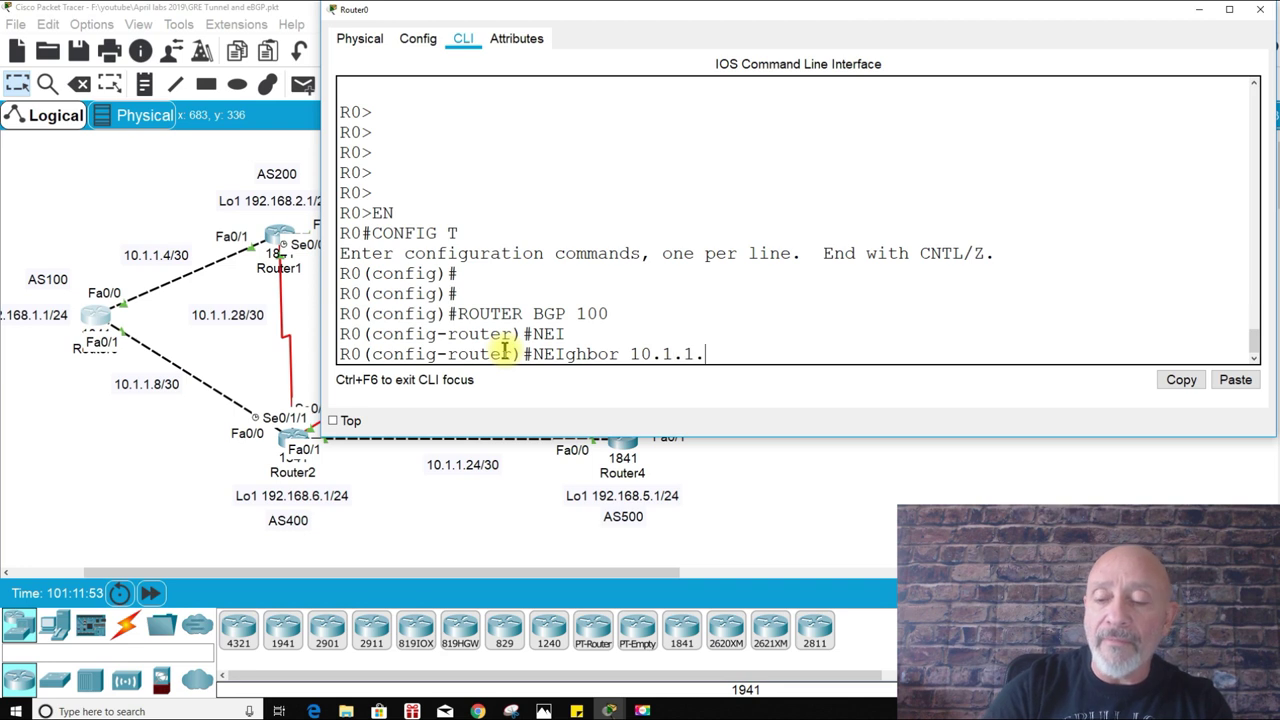
text(5 RE)
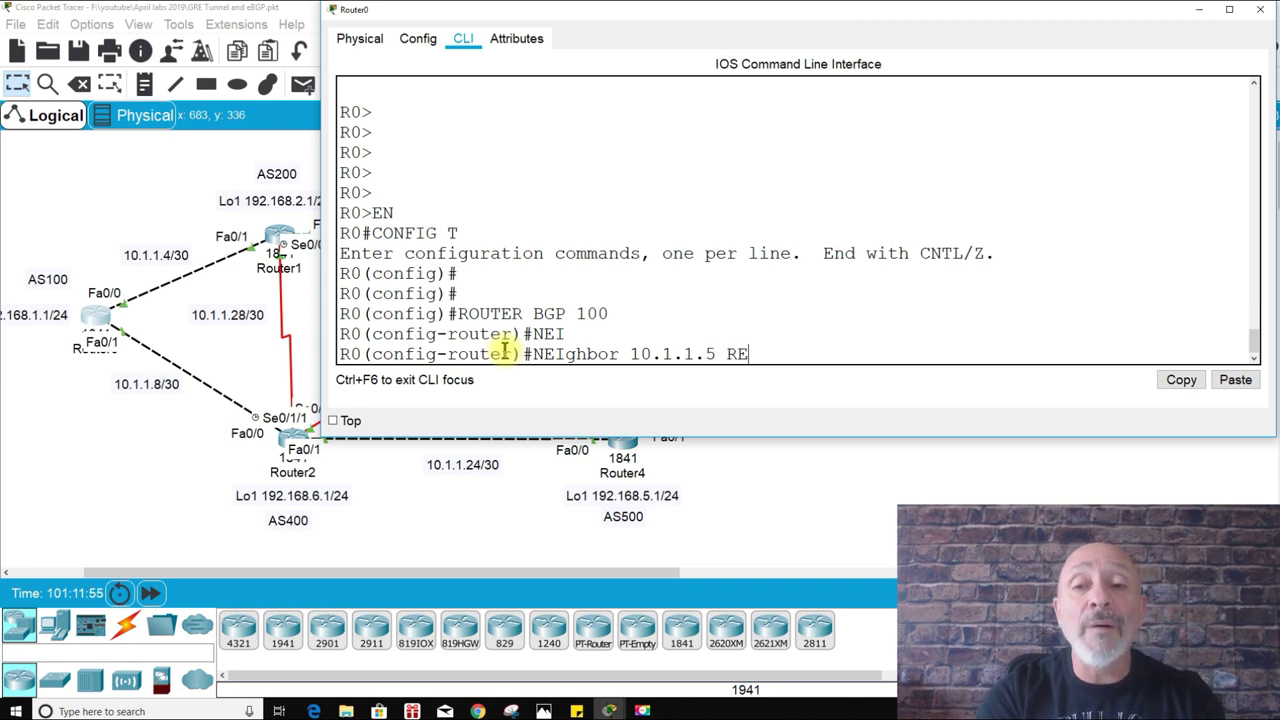
text(M)
key(Tab)
text(200)
key(Return)
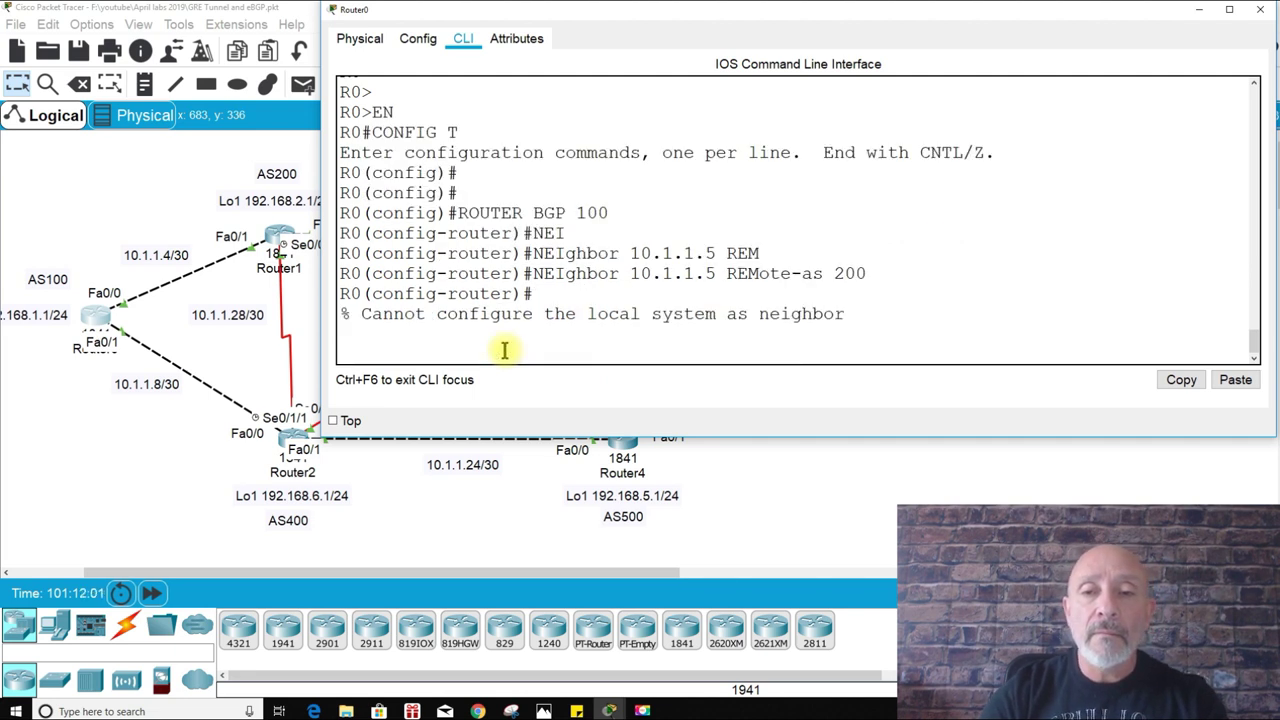
Step: Define 10.1.1.6 as a BGP neighbor on Router0 with remote-as 200
key(Up)
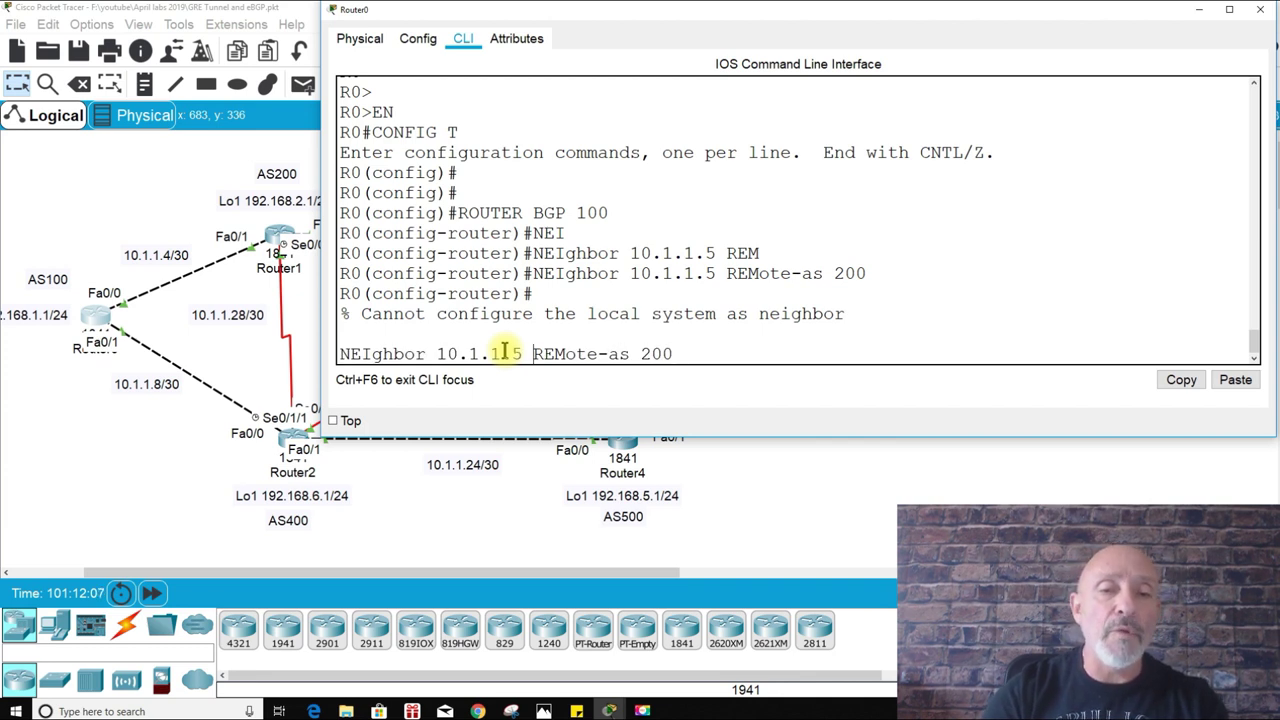
key(BackSpace)
text(6)
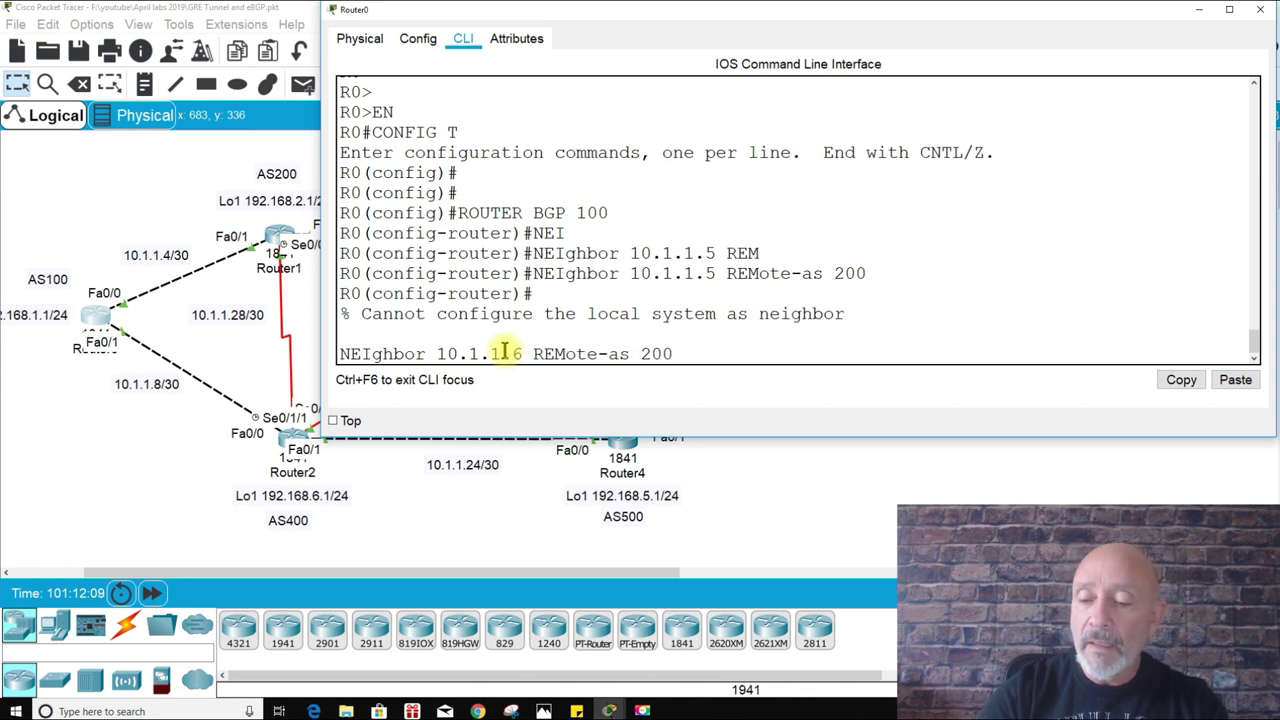
key(Return)
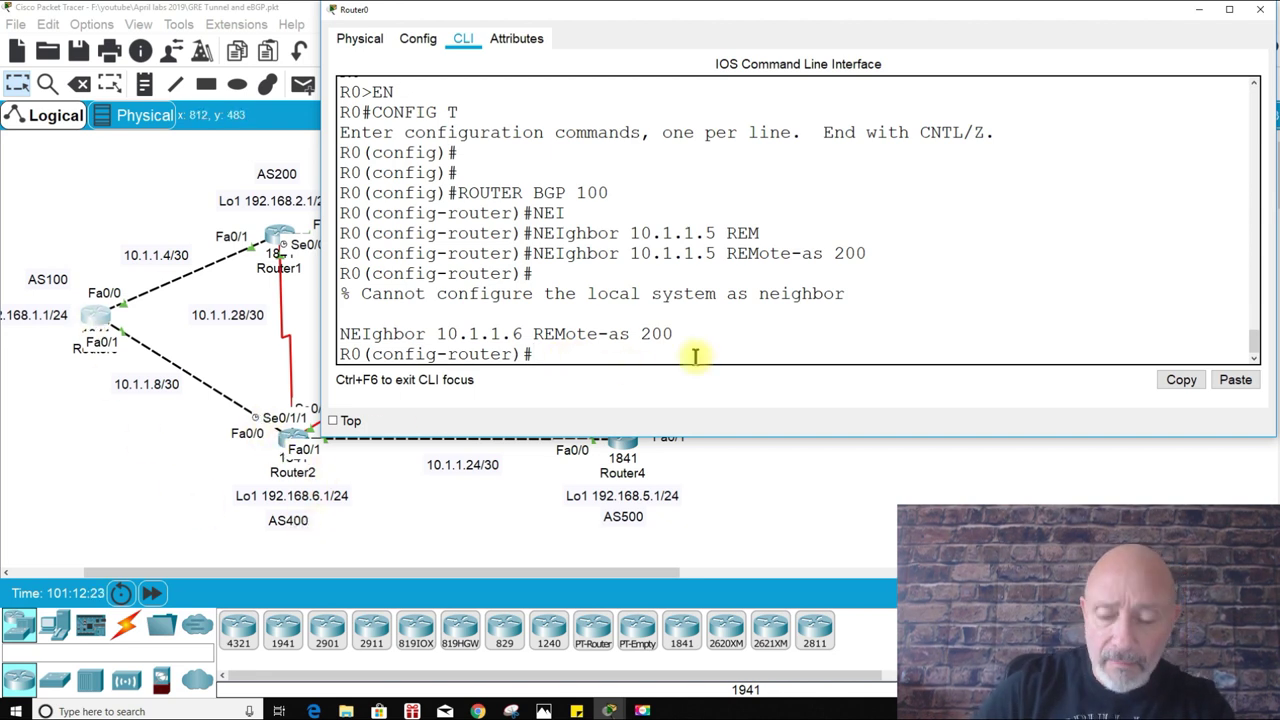
Step: Define 10.1.1.10 as a second BGP neighbor on Router0 with remote-as 400
key(Up)
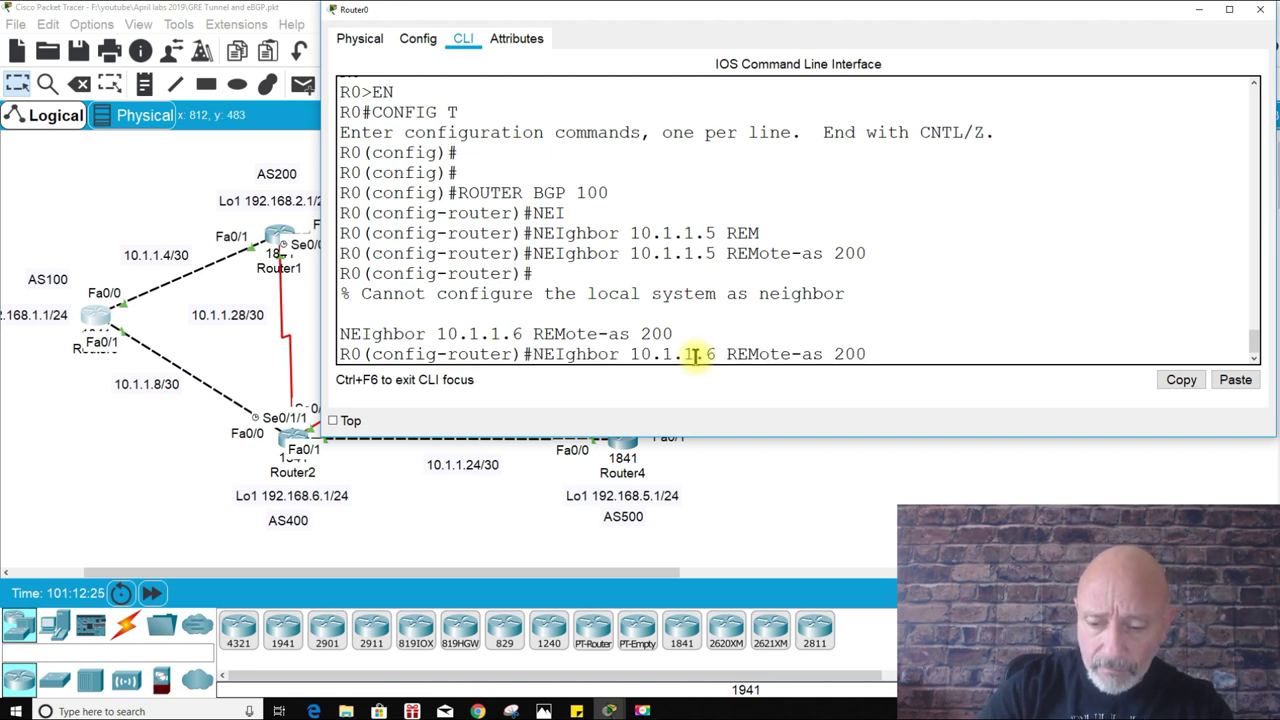
key(BackSpace)
key(BackSpace)
key(BackSpace)
key(BackSpace)
text(40)
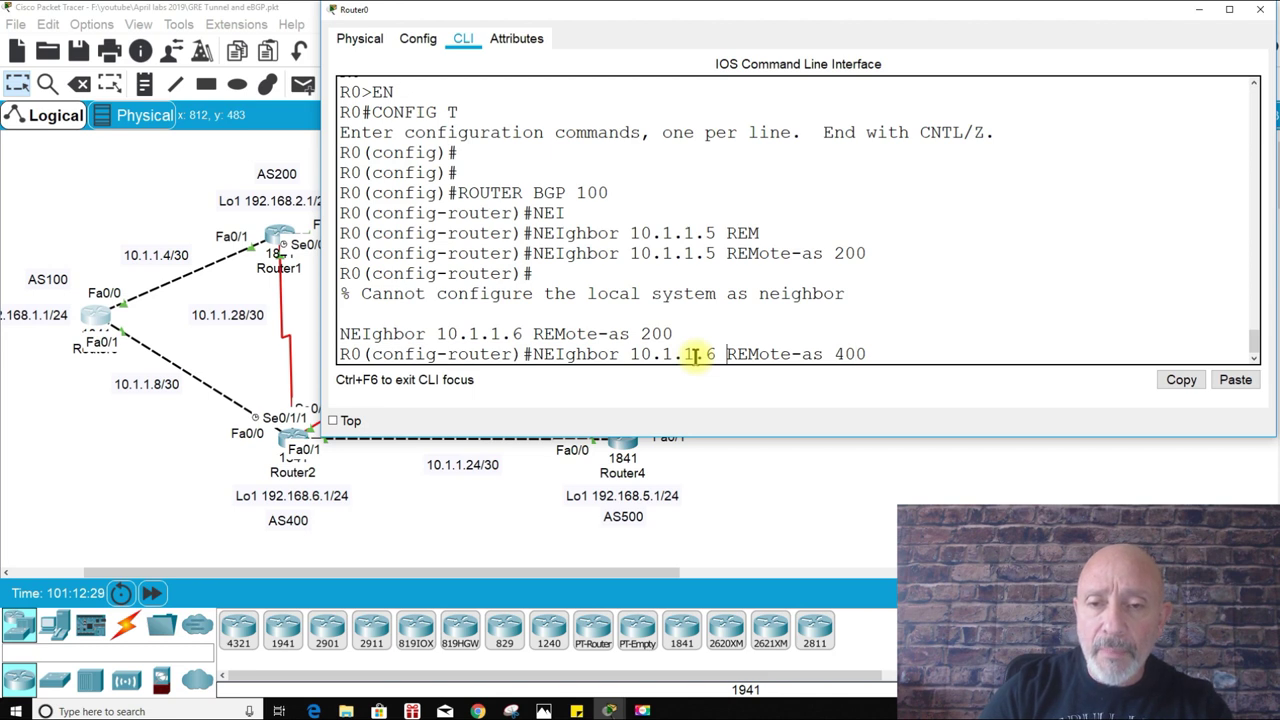
key(Delete)
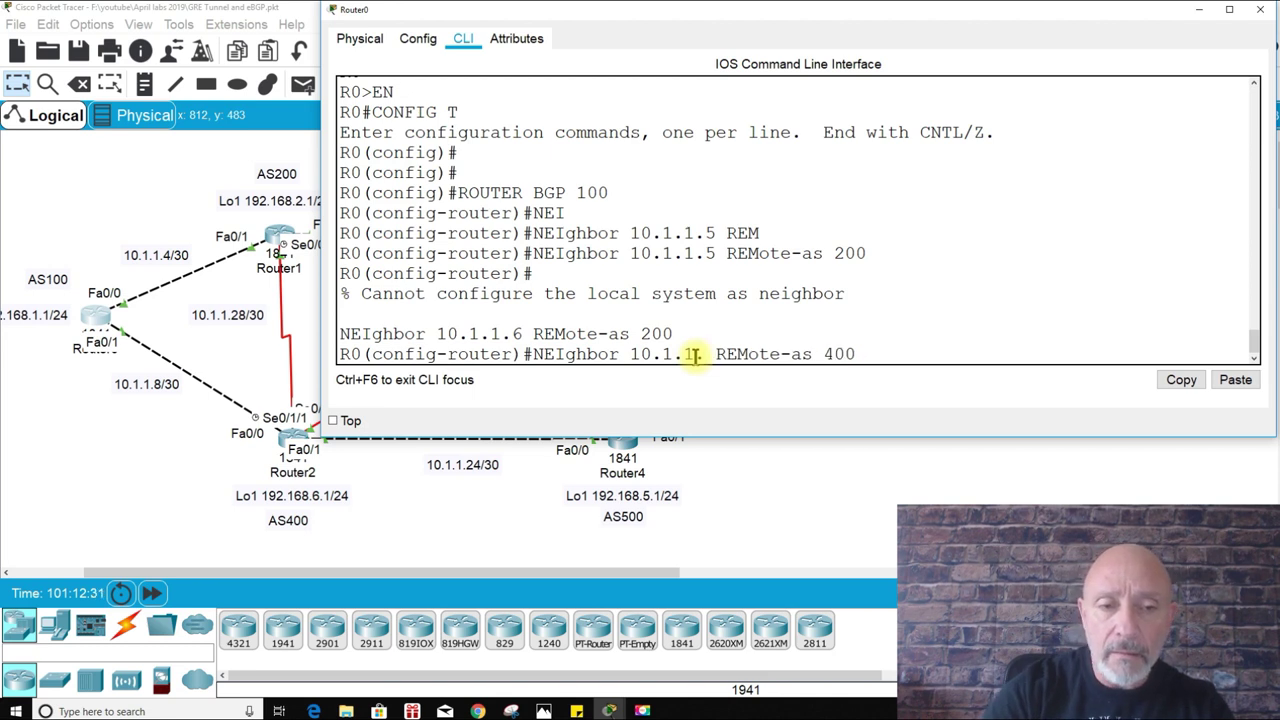
text(10)
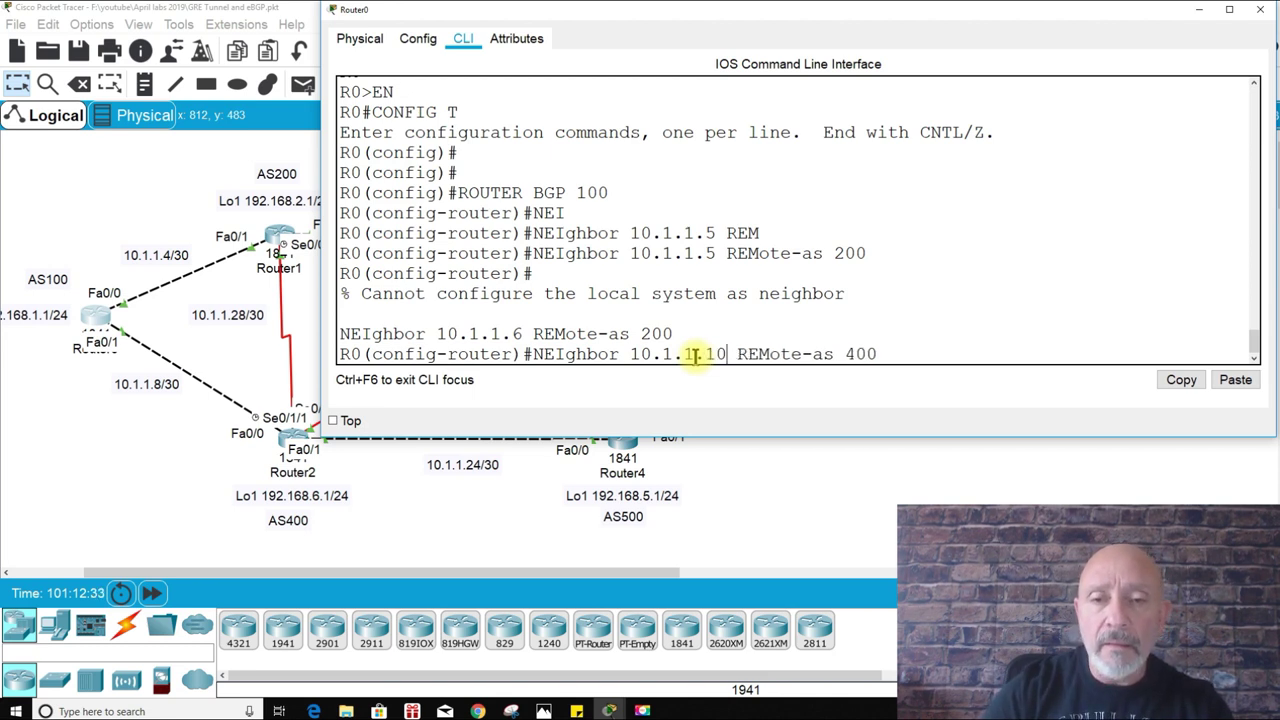
key(Return)
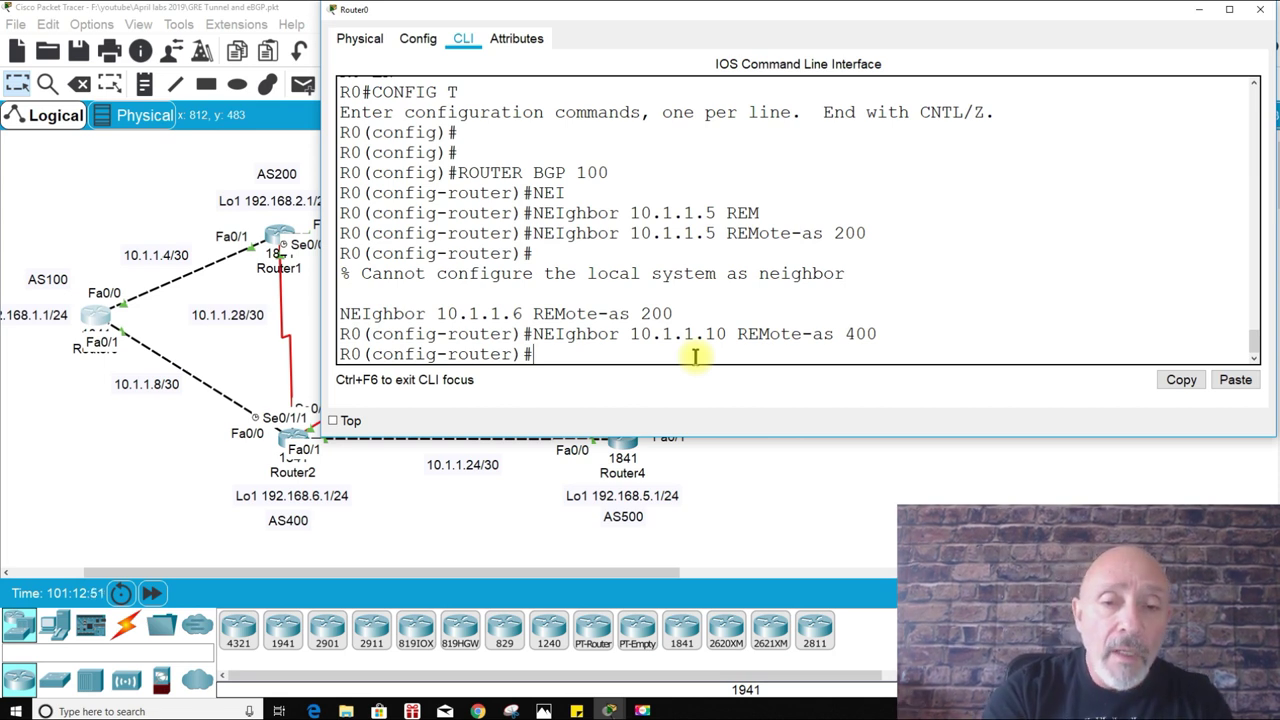
Step: Advertise Router0's loopback network 192.168.1.0 with mask 255.255.255.0 in BGP
text(NET)
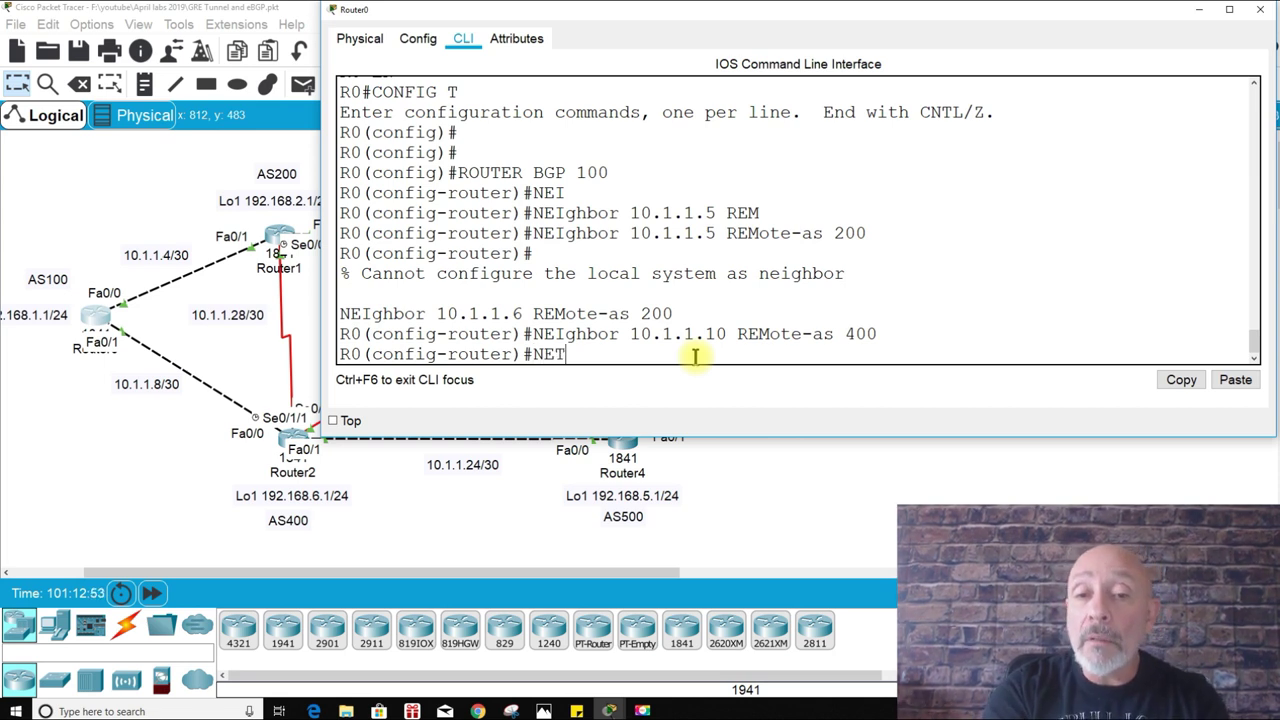
text( 192.168.10)
key(BackSpace)
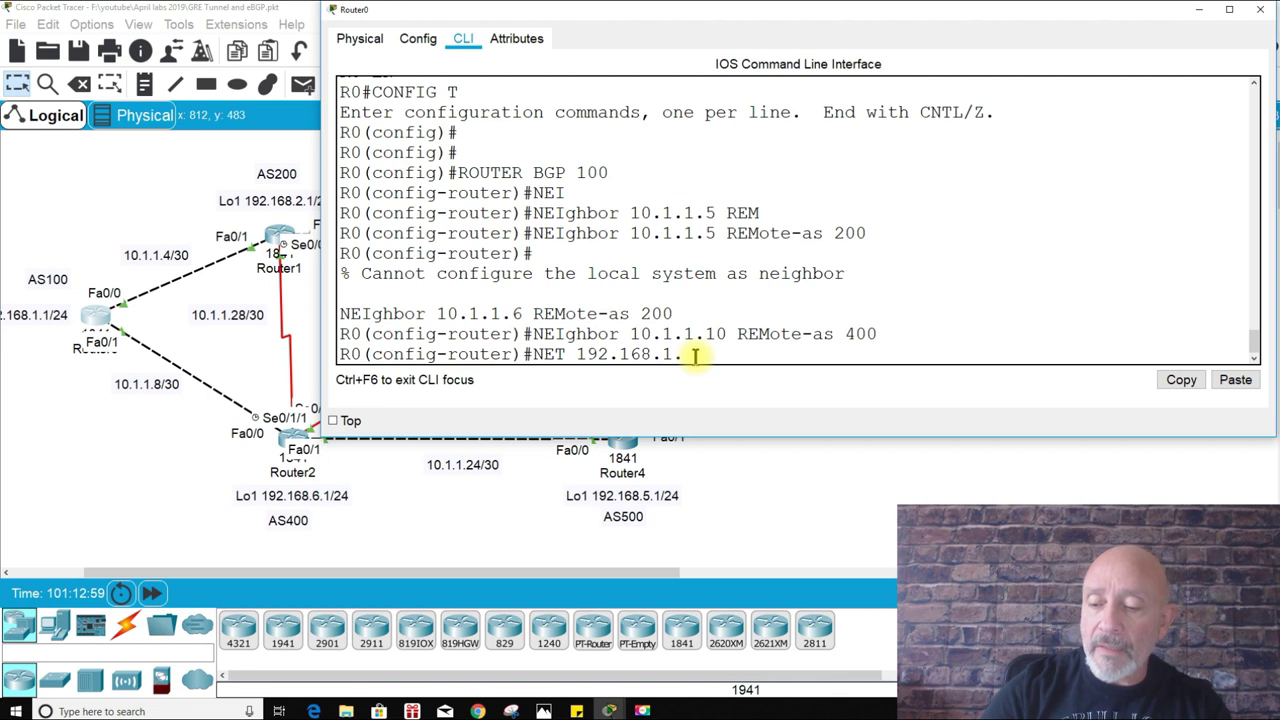
text(.0 MA)
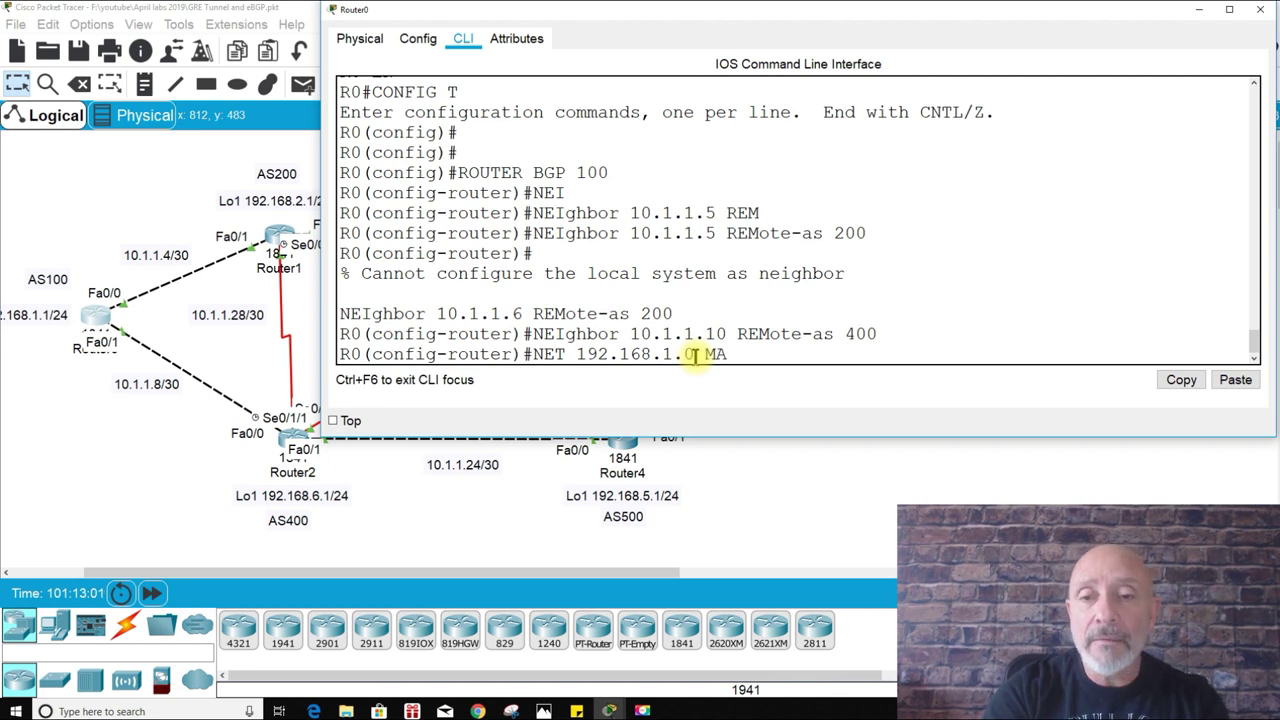
text(SK 255.2)
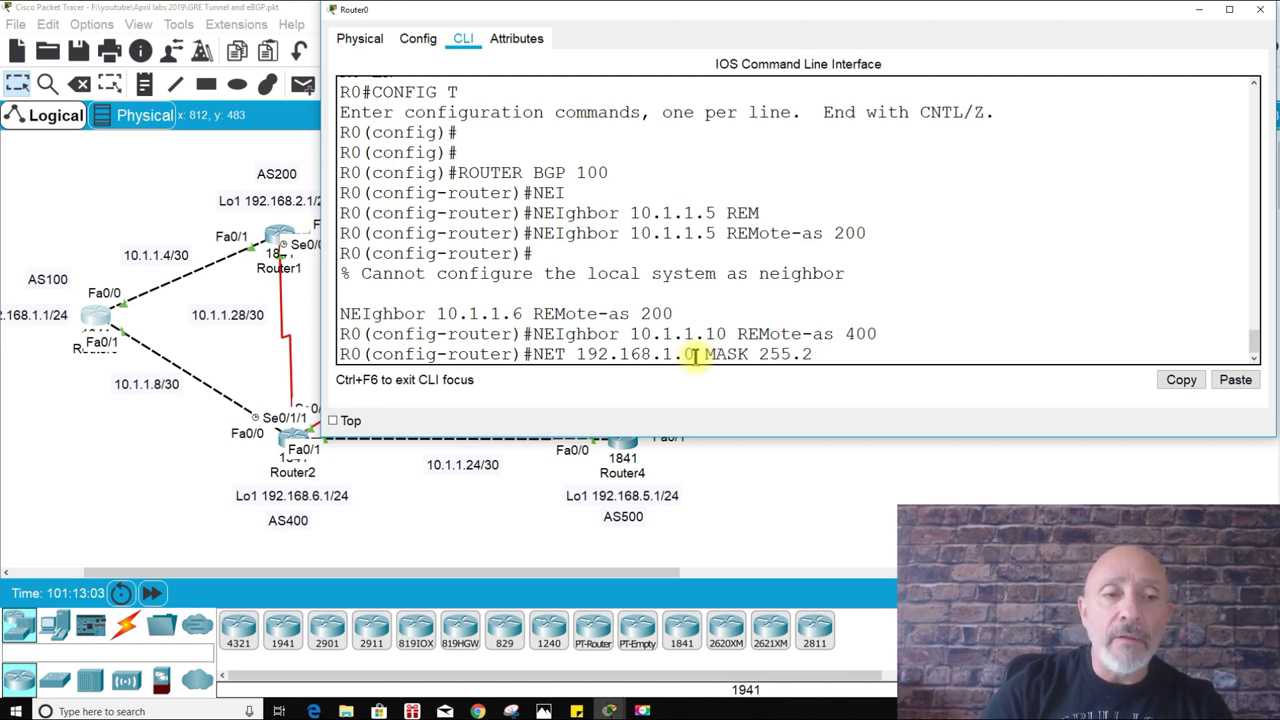
text(55.255.0)
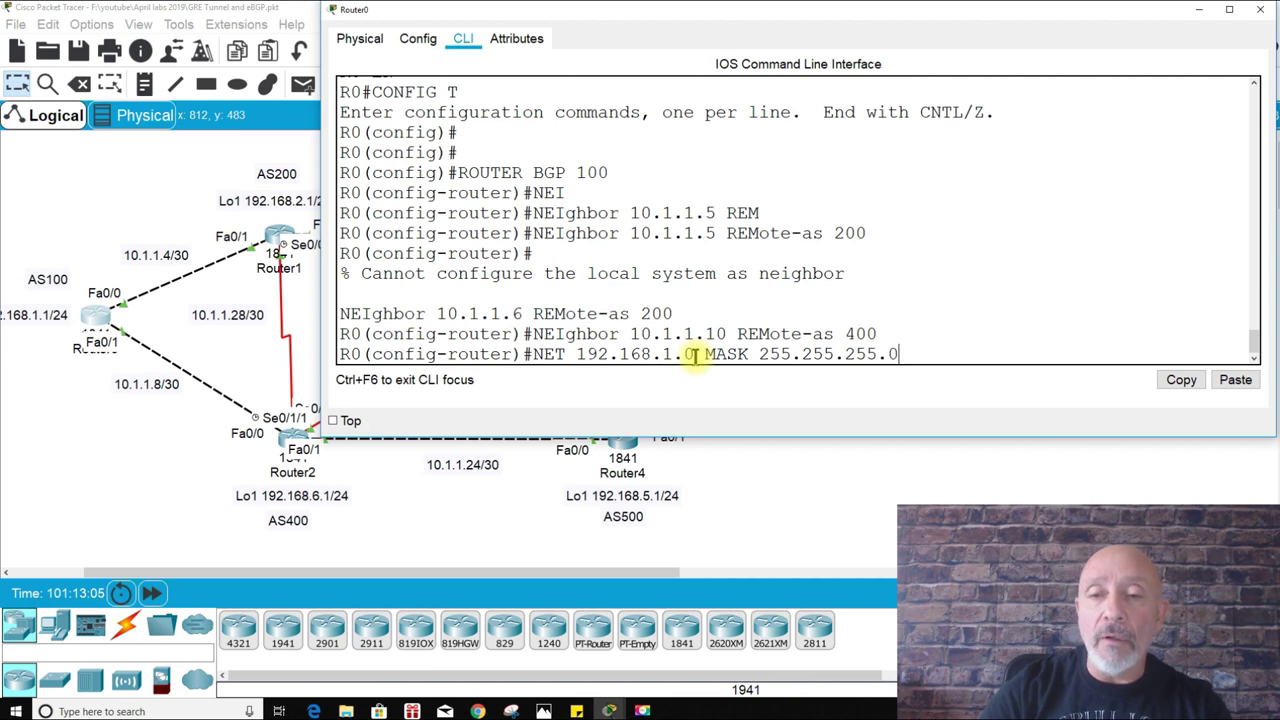
key(Return)
Step: Advertise Router0's link network 10.1.1.4 with mask 255.255.255.252 in BGP
text(NET 10.1.1.4)
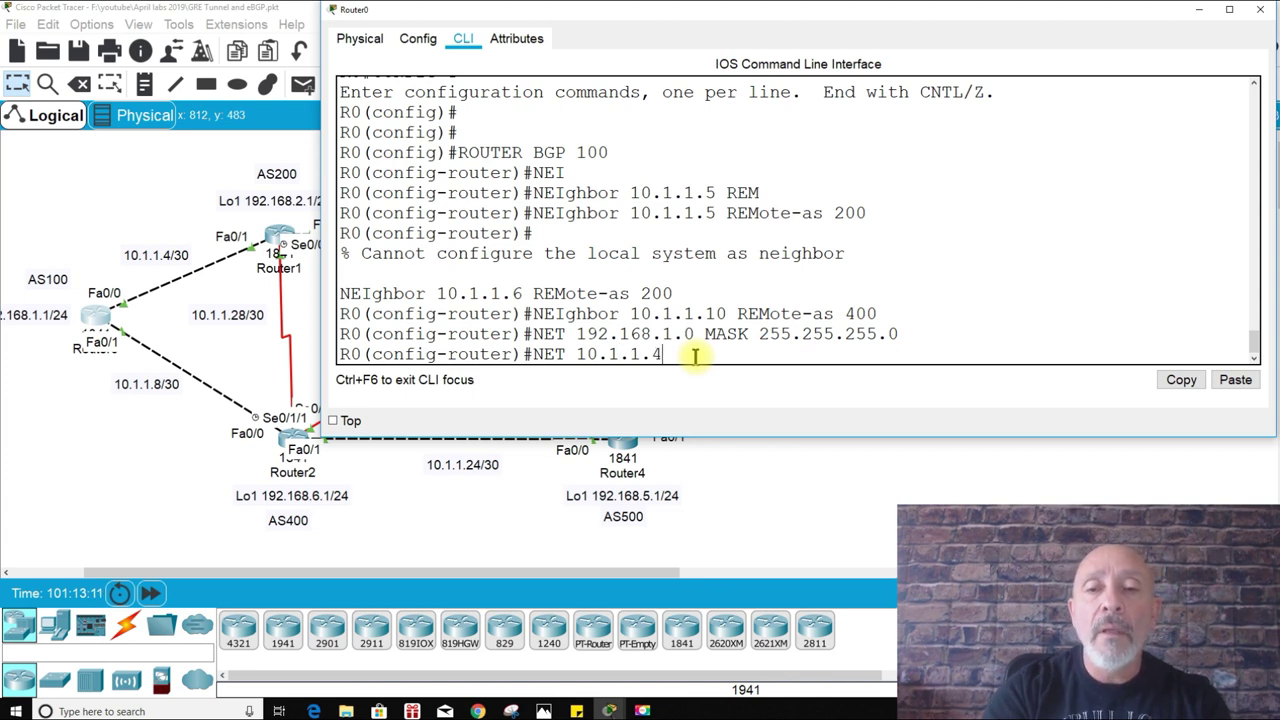
text( MASK 25)
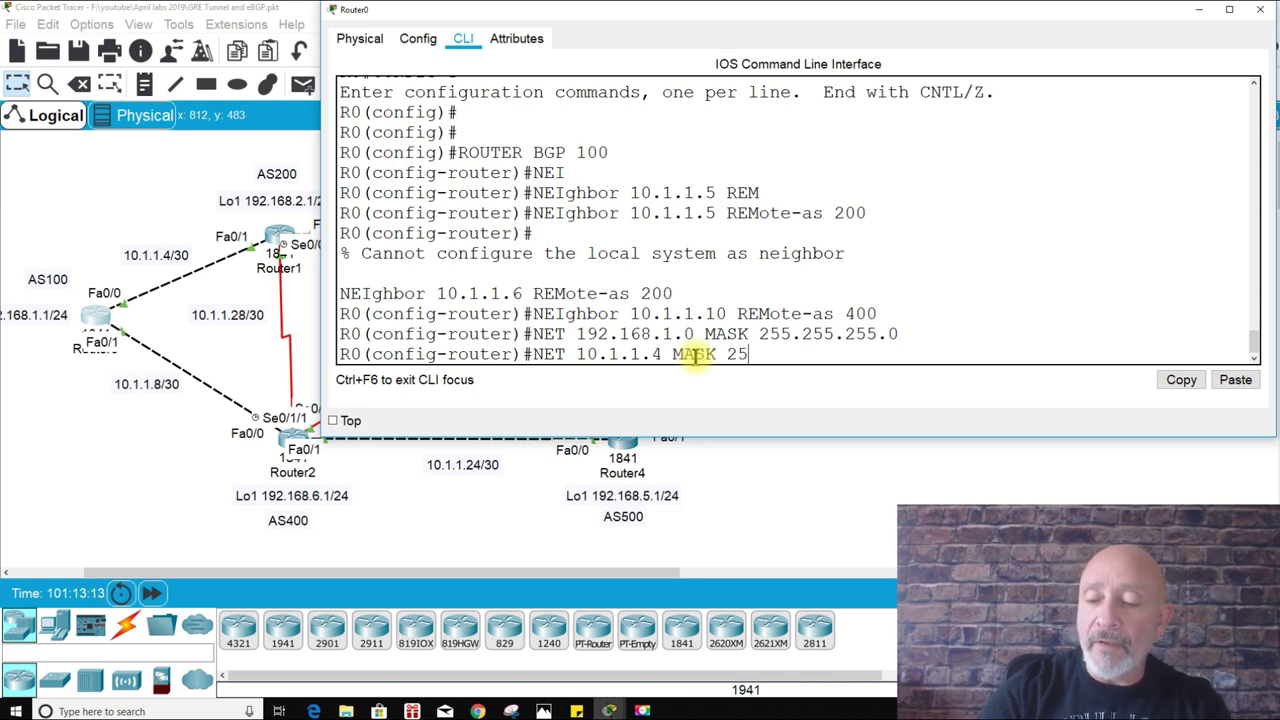
text(5.255)
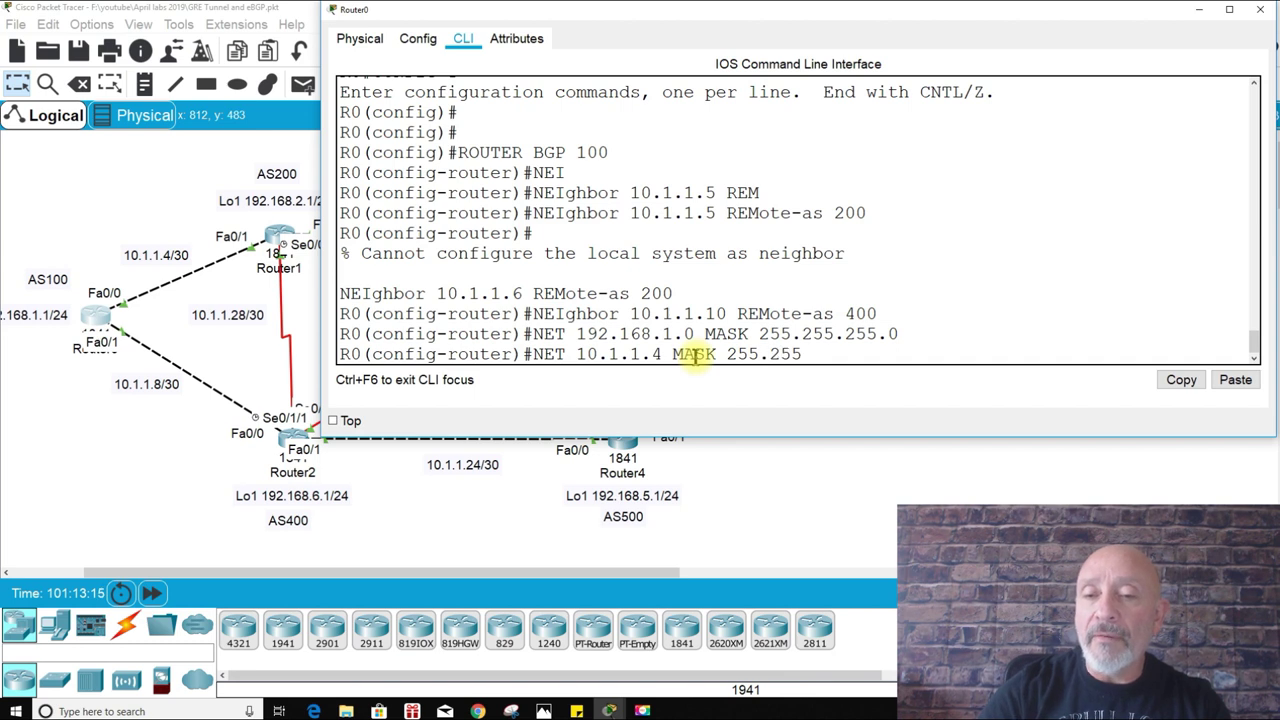
text(.255.252)
key(Return)
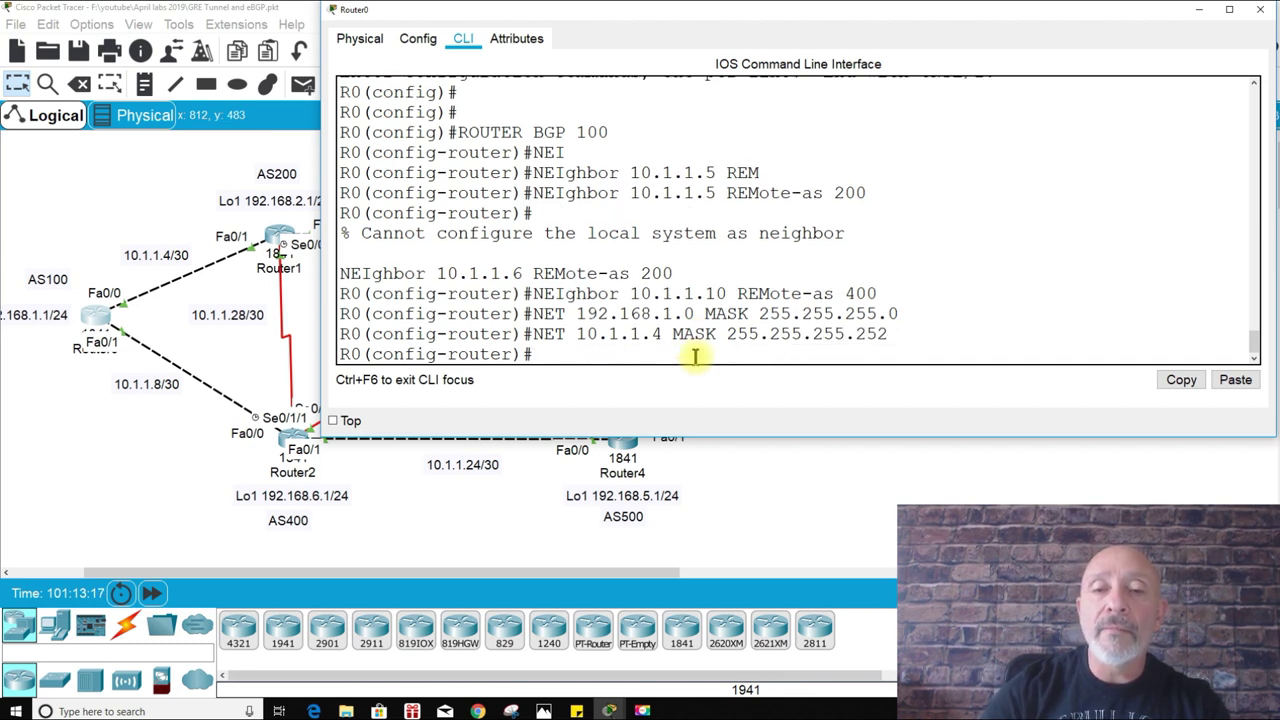
Step: Advertise Router0's link network 10.1.1.8 with mask 255.255.255.252 in BGP and save the configuration with DO WR
key(Up)
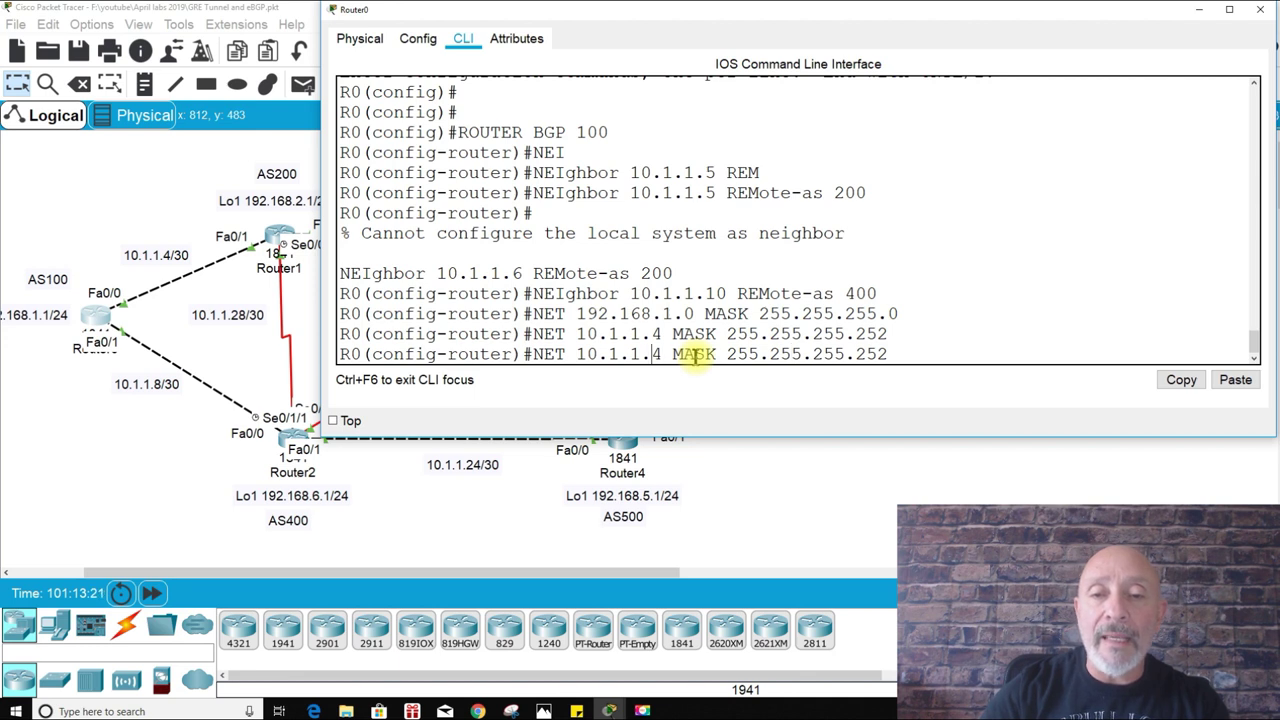
key(BackSpace)
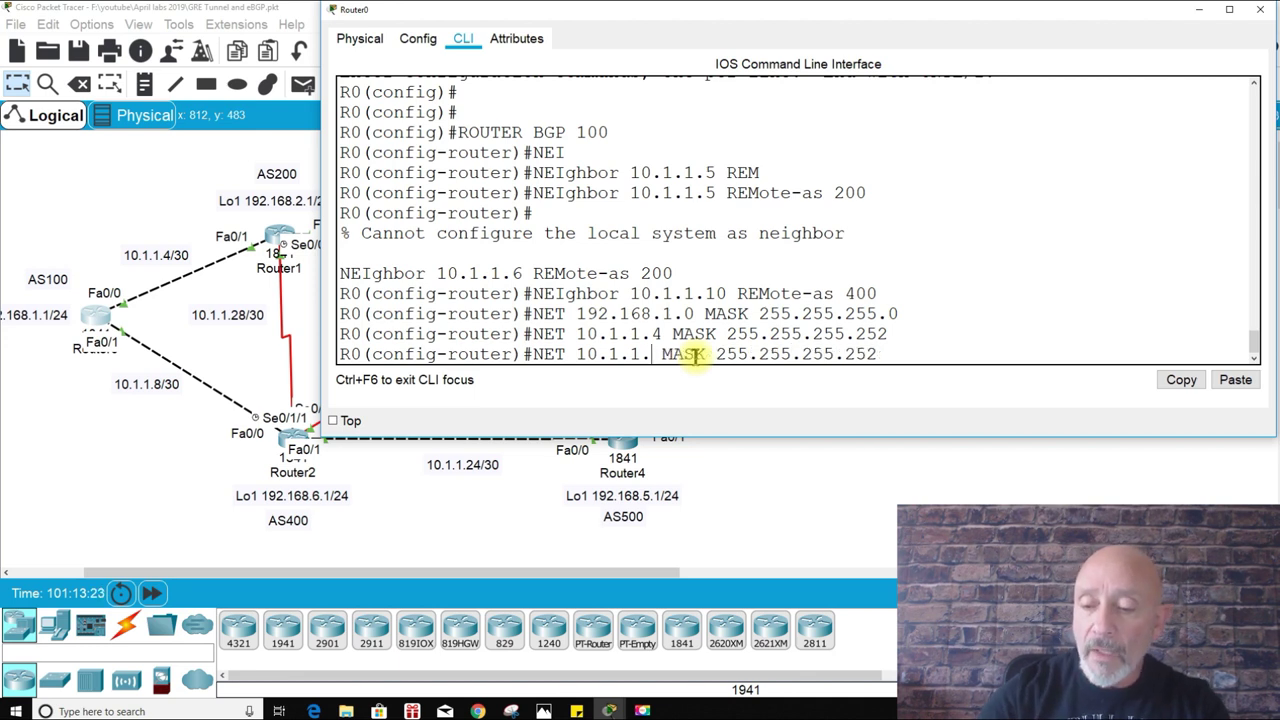
text(8)
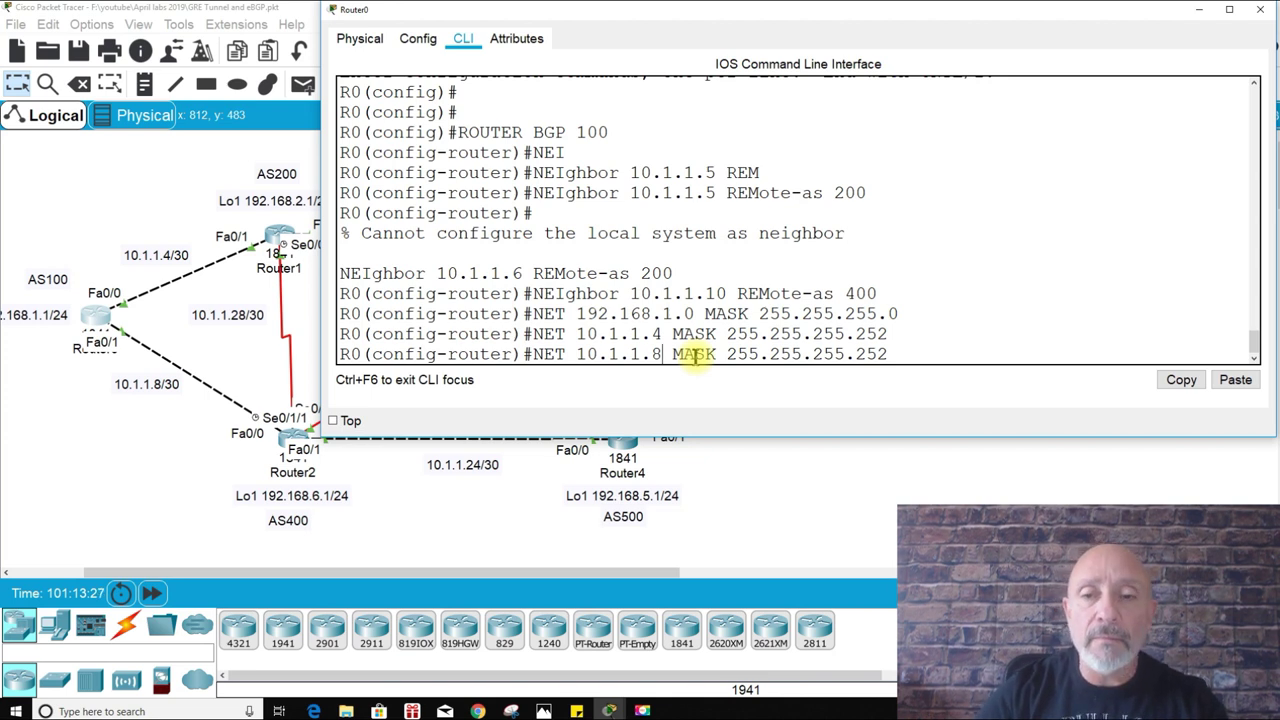
key(Return)
text(DO WR)
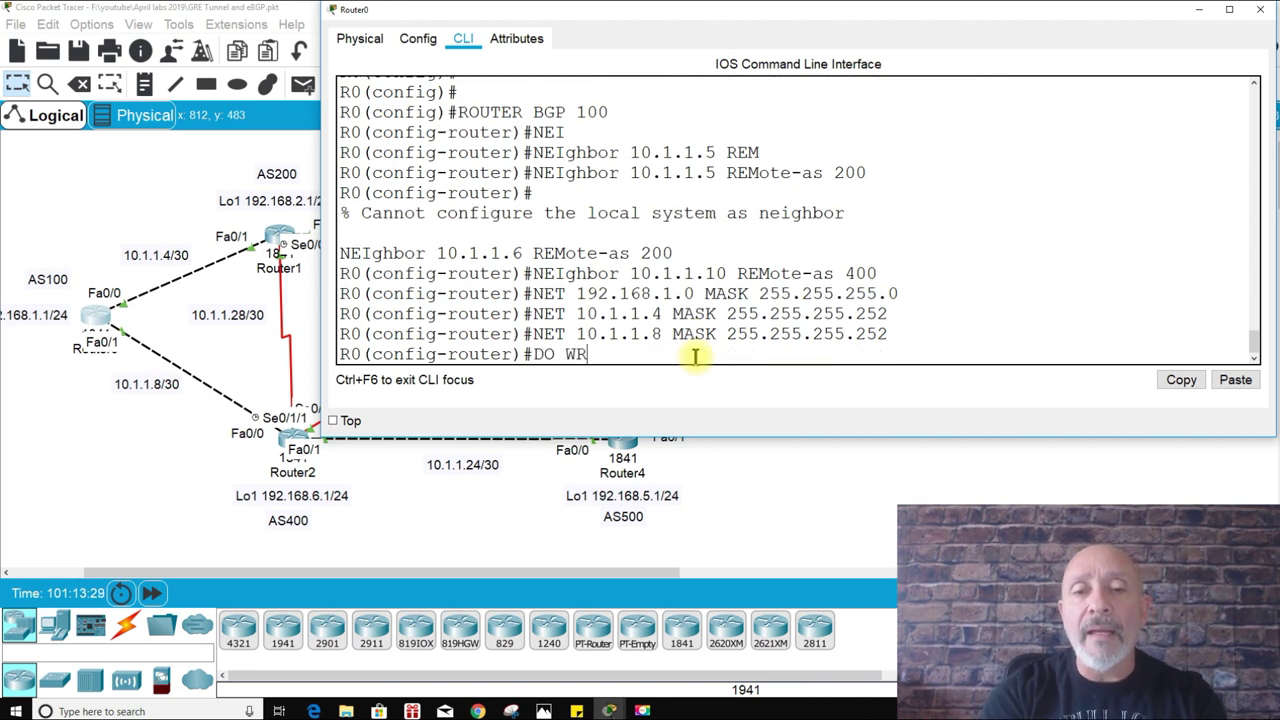
key(Return)
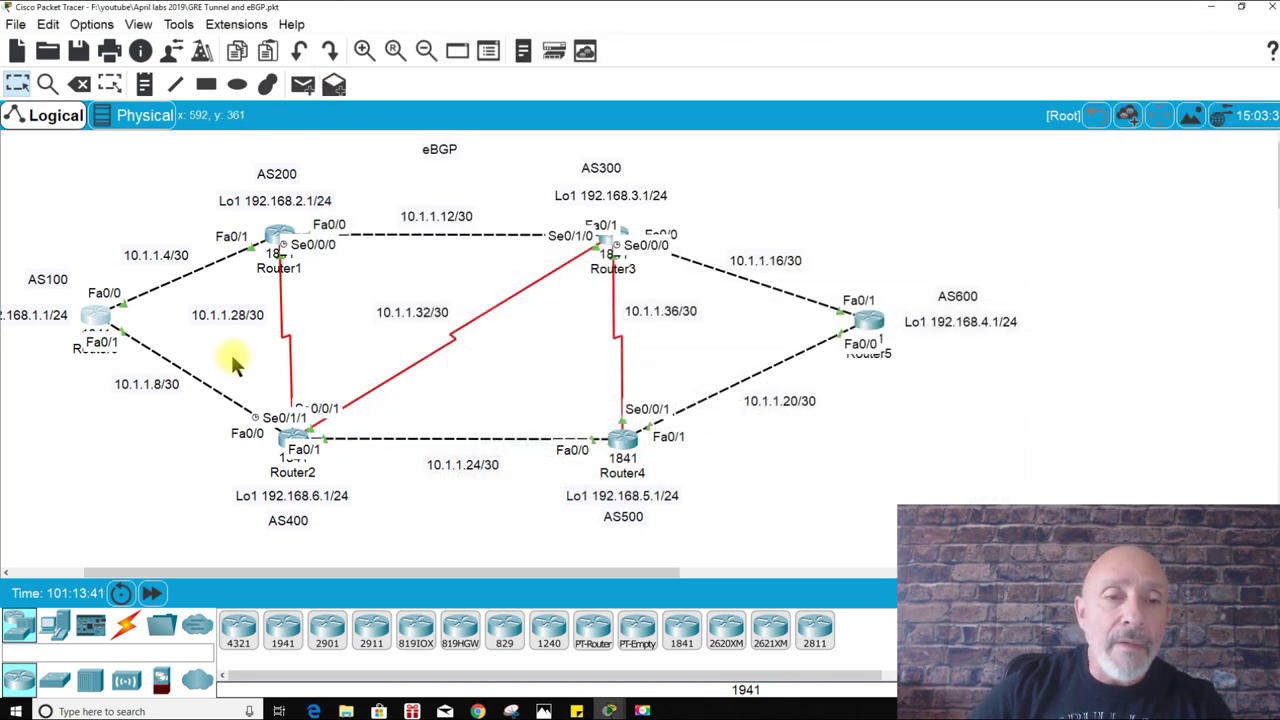
Step: Open Router1's command-line interface and enlarge its window, keeping Router1 and its link to Router0 in view beside it
drag(200, 578, 240, 565)
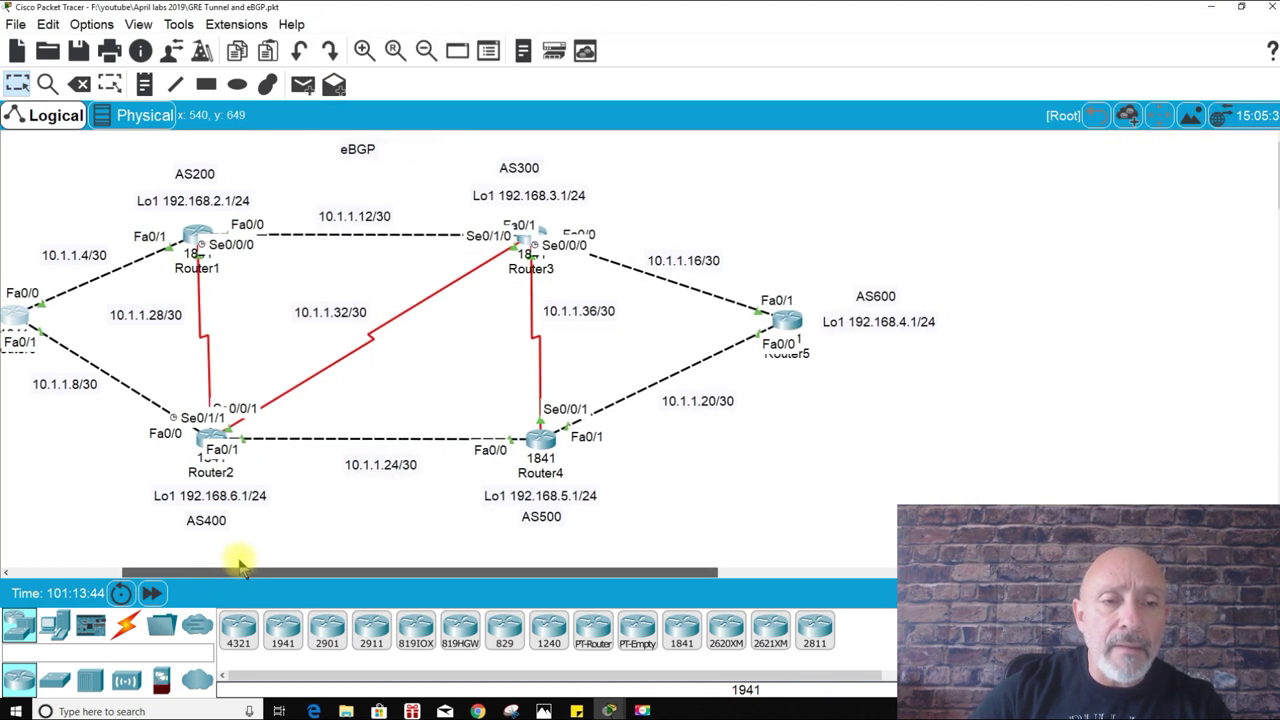
click(200, 243)
drag(352, 25, 860, 126)
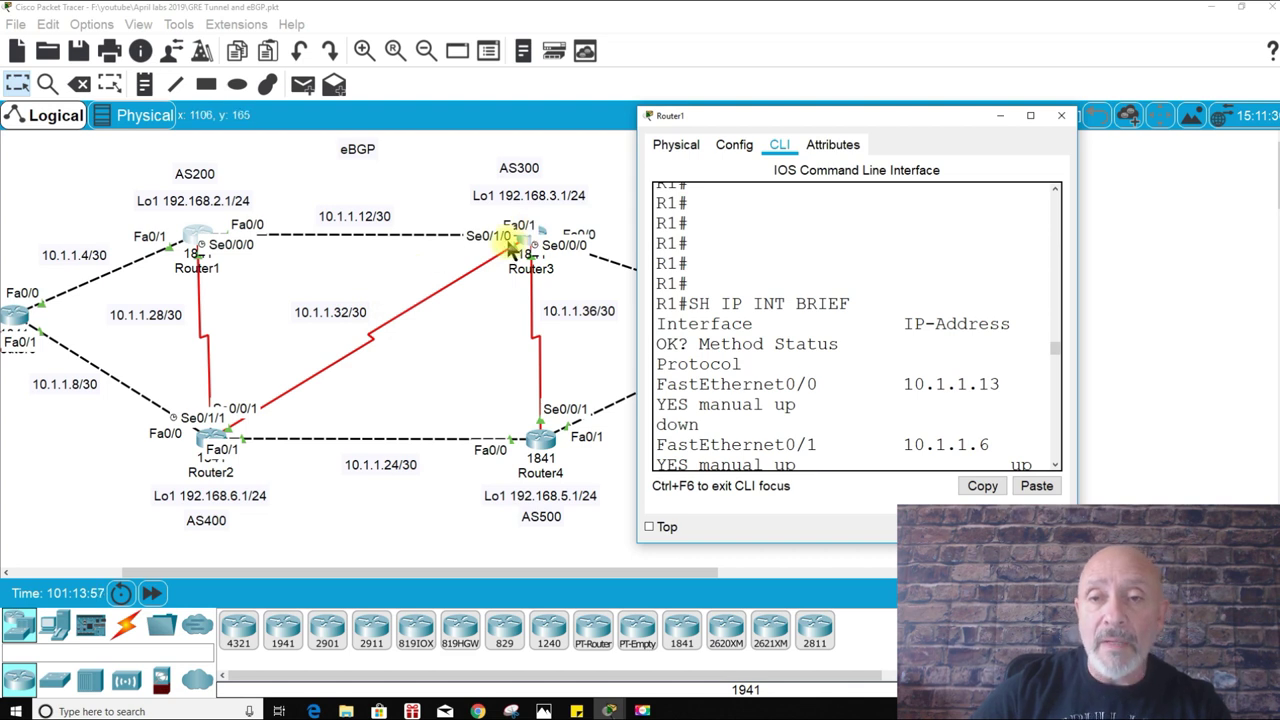
drag(746, 114, 391, 105)
drag(725, 170, 1273, 60)
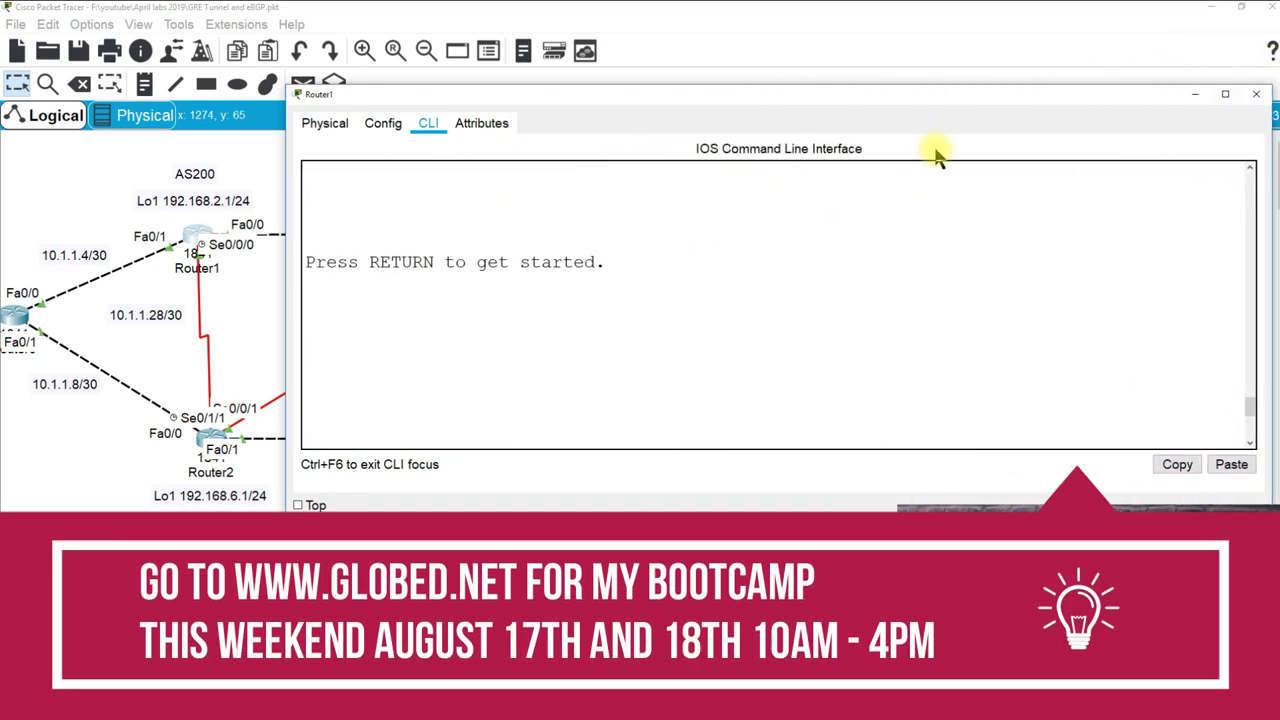
drag(945, 96, 929, 29)
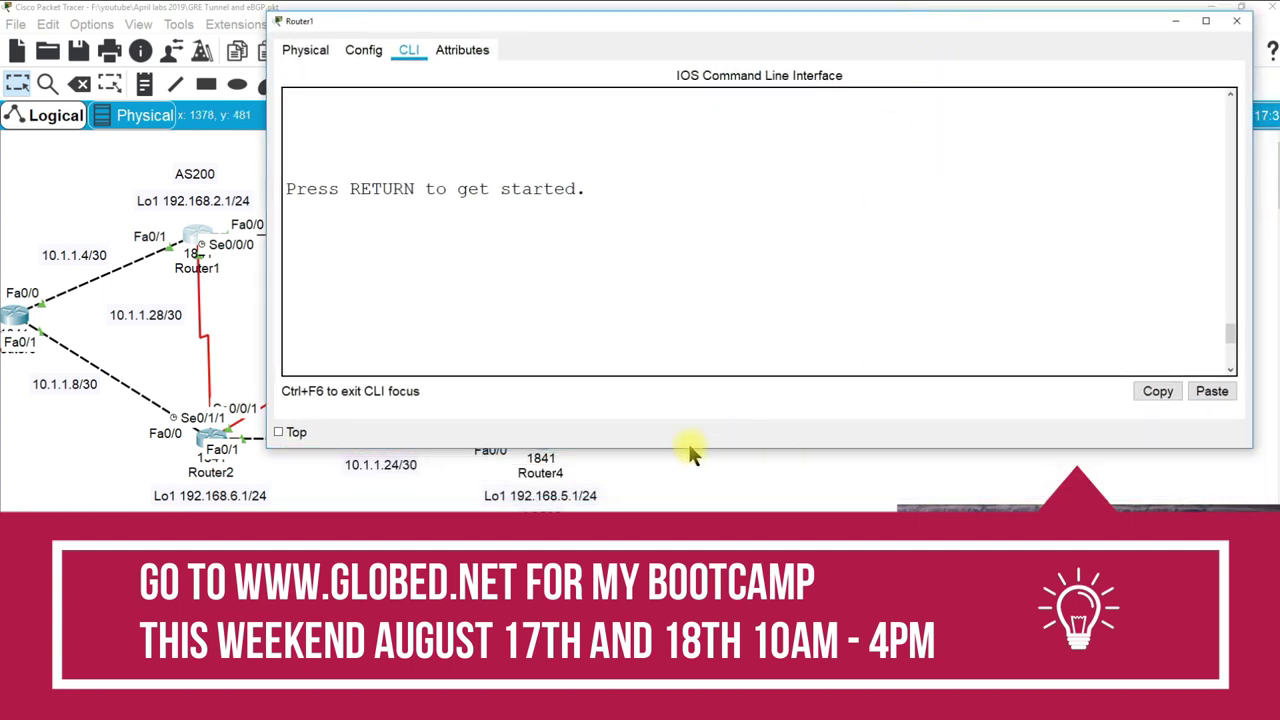
drag(692, 453, 695, 516)
Step: Enter privileged mode on Router1 with EN and global configuration mode with CONFIG T
key(Return)
key(Return)
key(Return)
key(Return)
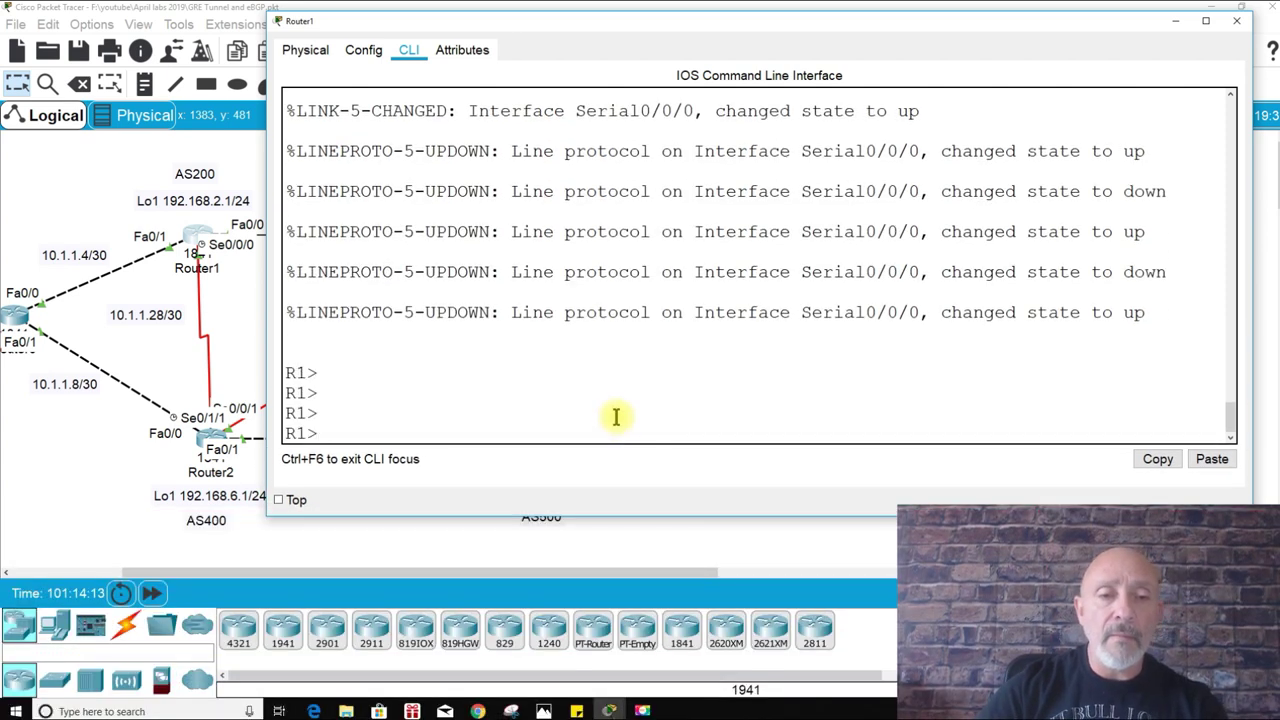
text(EN)
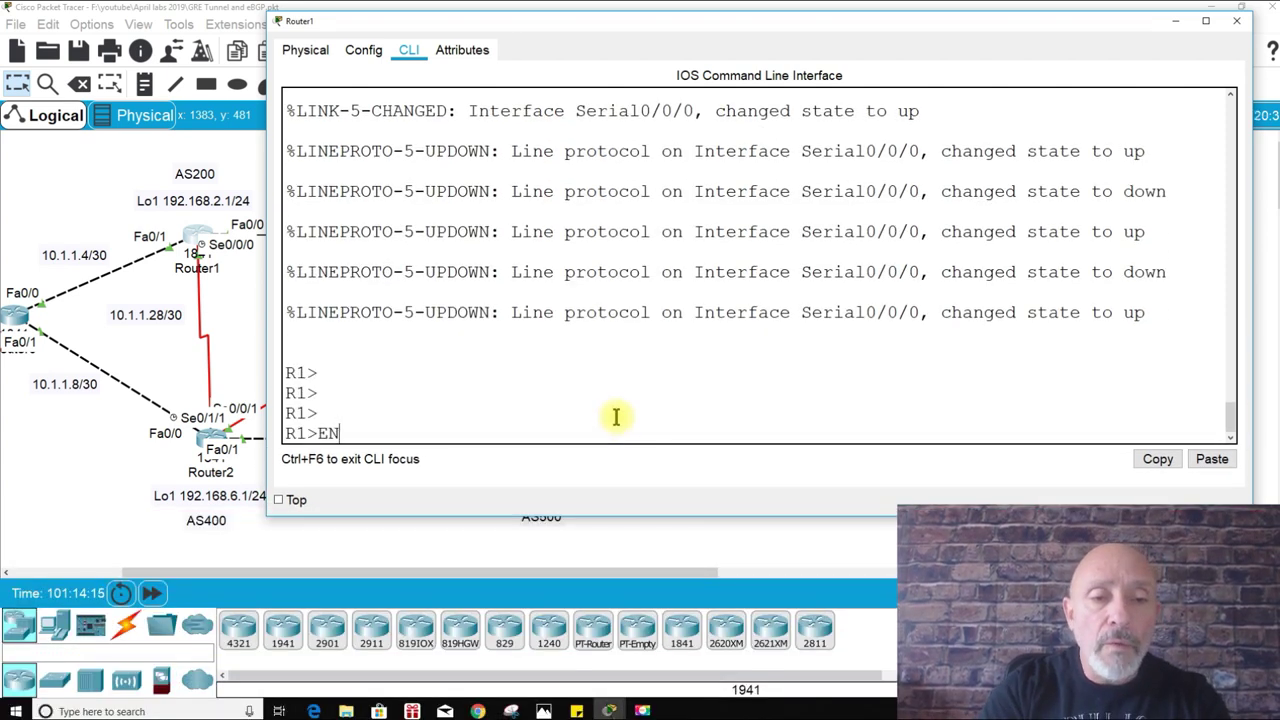
key(Return)
text(CONFIG T)
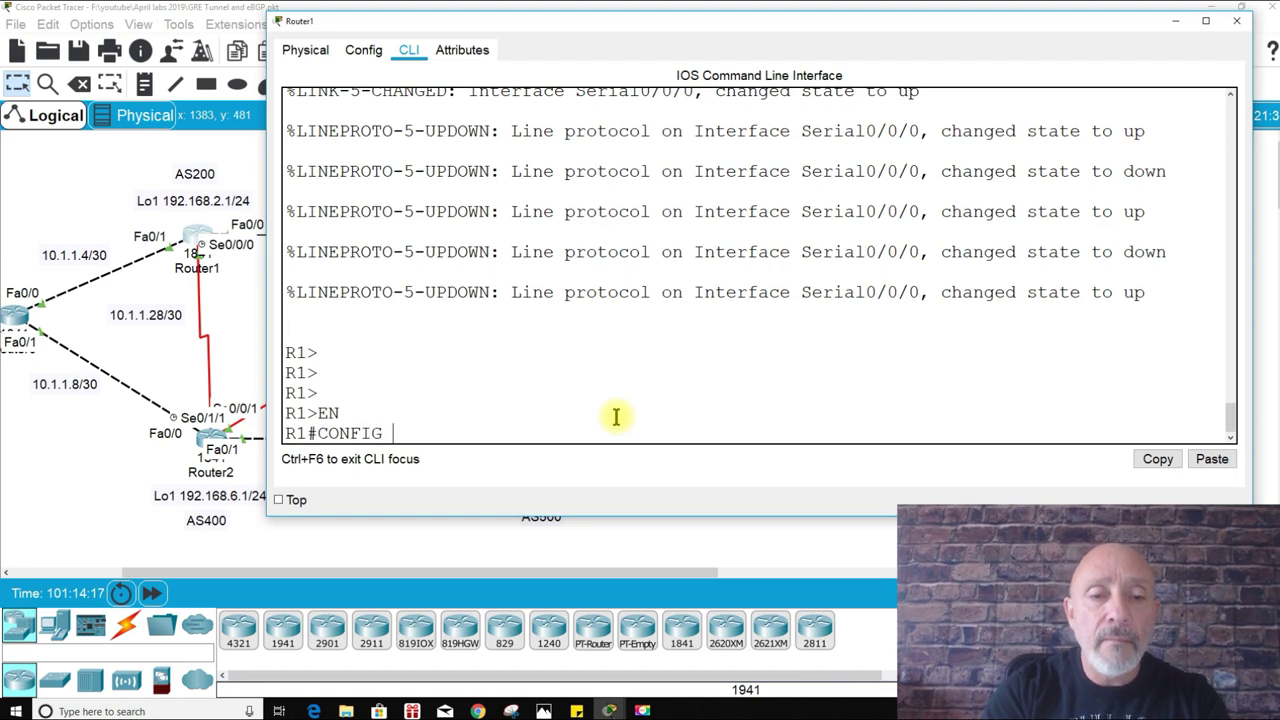
key(Return)
key(Return)
key(Return)
key(Return)
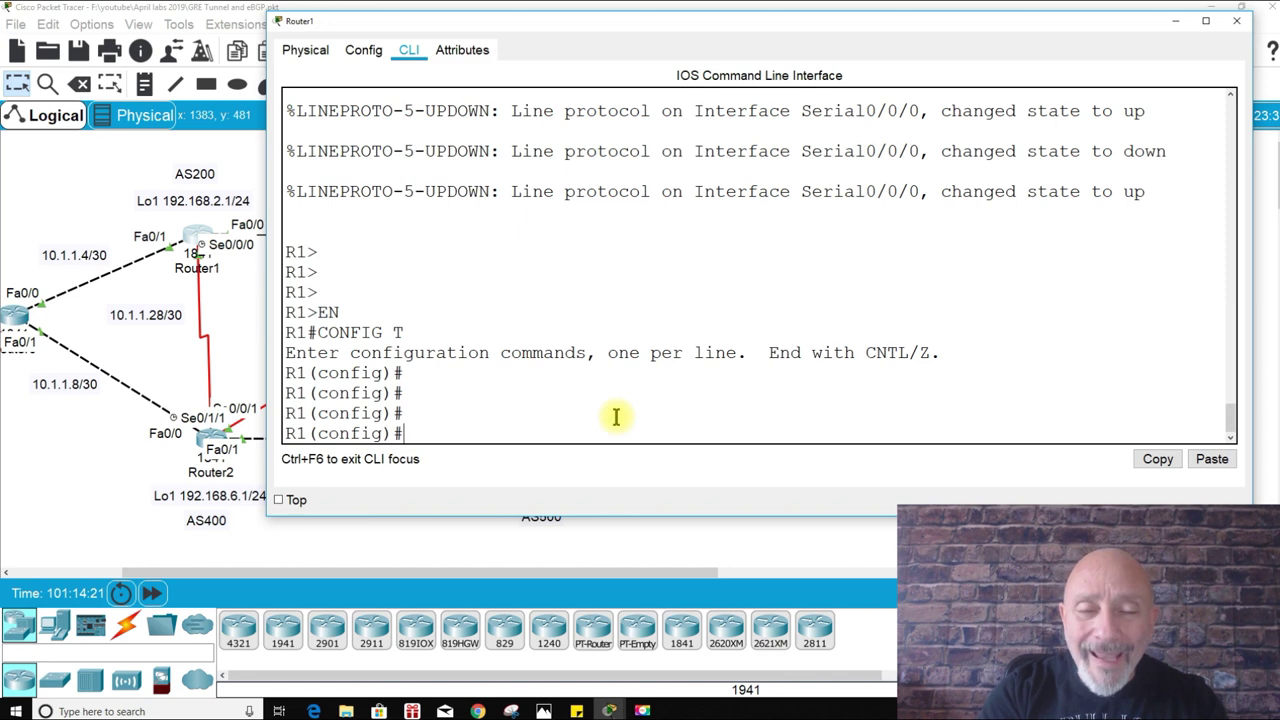
Step: Start BGP on Router1 for autonomous system 200 and define 10.1.1.5 as a neighbor with remote-as 100
text(ROUTER BGP 200)
key(Return)
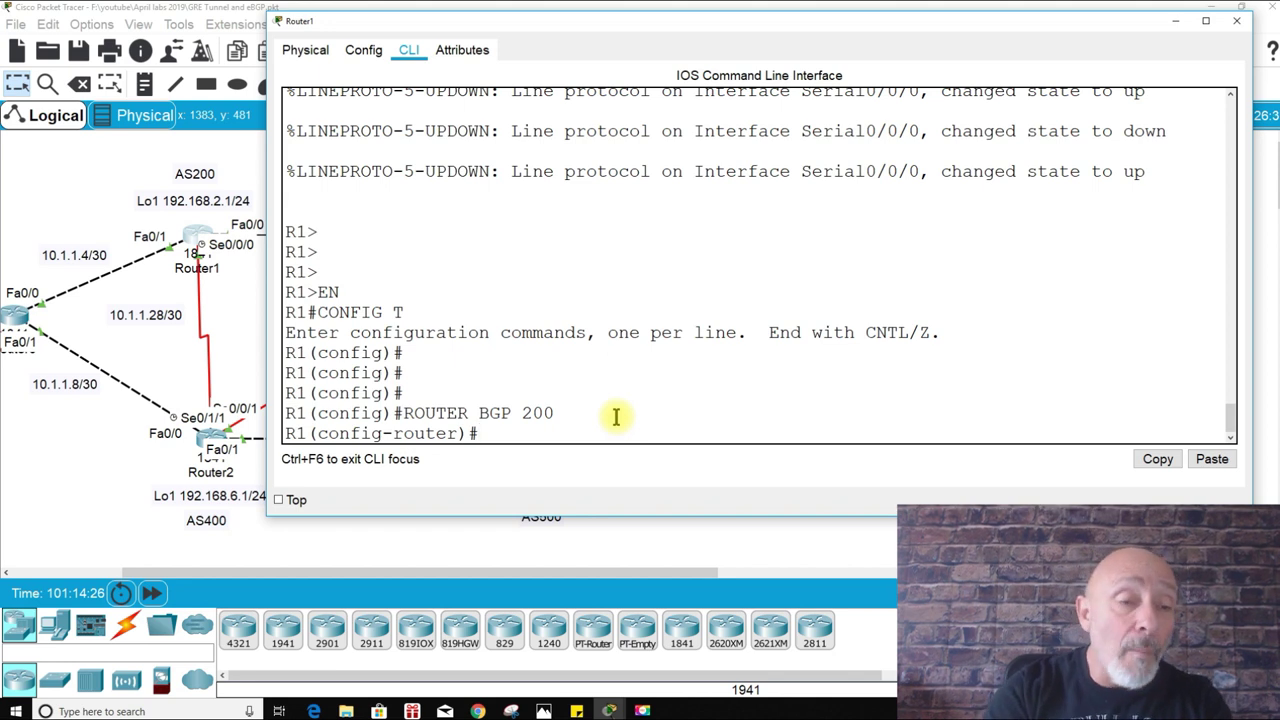
text(NEI)
key(Tab)
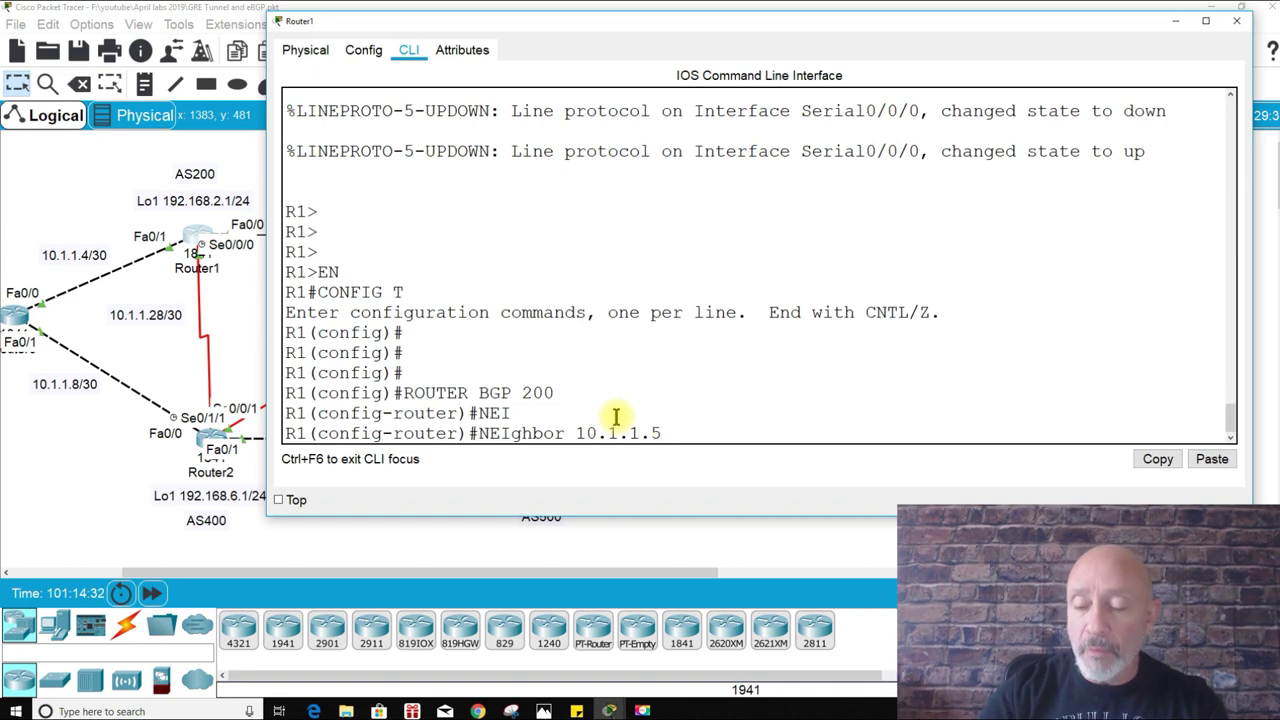
text(10.1.1.5 REM)
key(Tab)
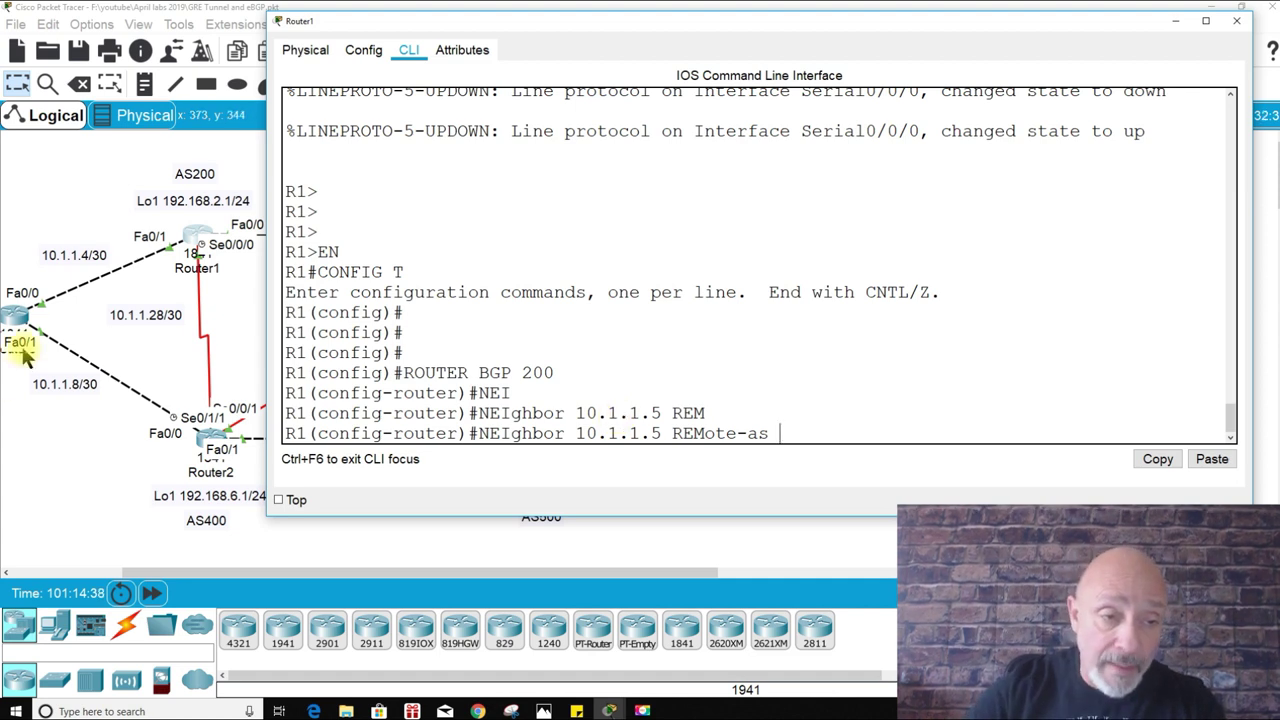
text(100)
key(Return)
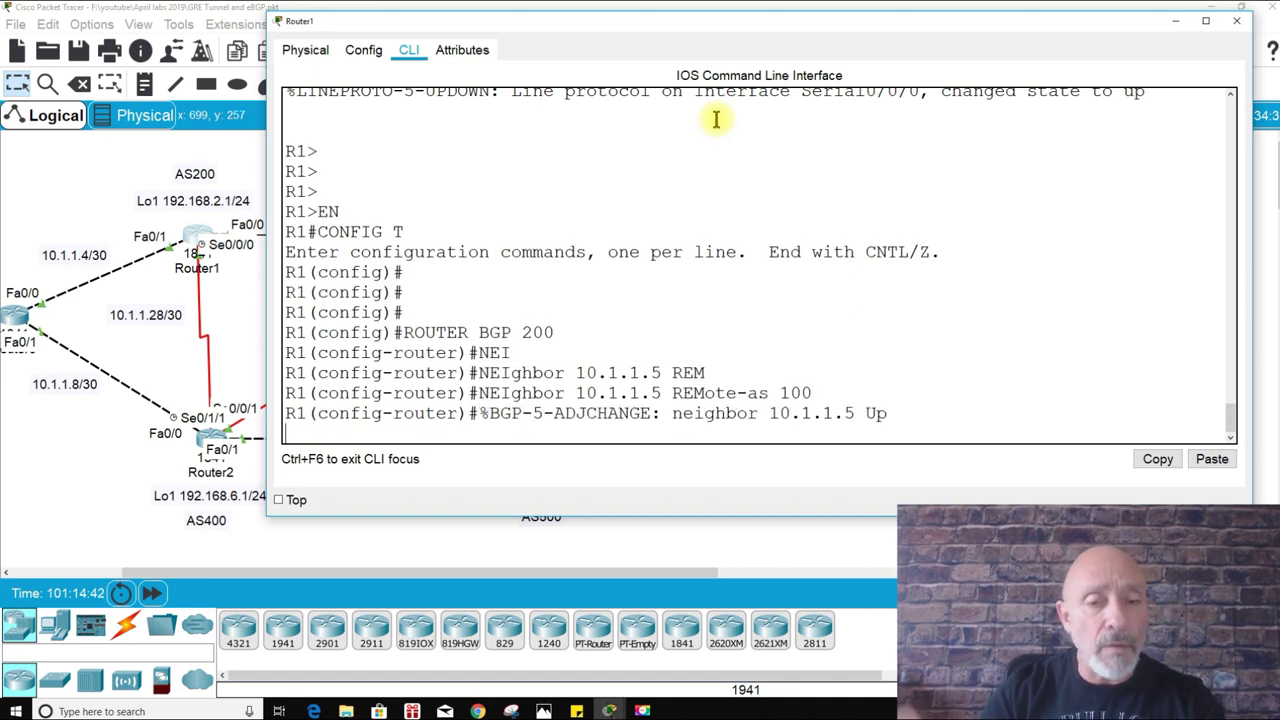
key(Return)
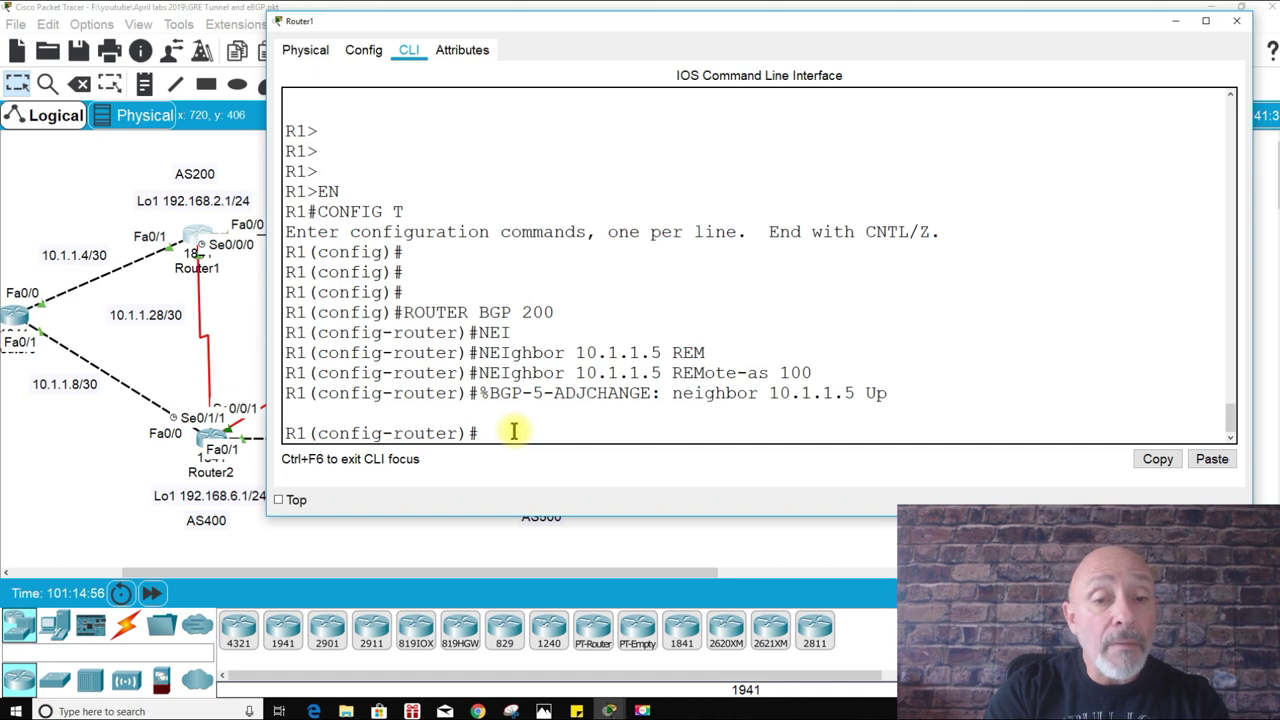
Step: Define 10.1.1.30 as a BGP neighbor of Router1 with remote-as 400
text(NEI)
key(Tab)
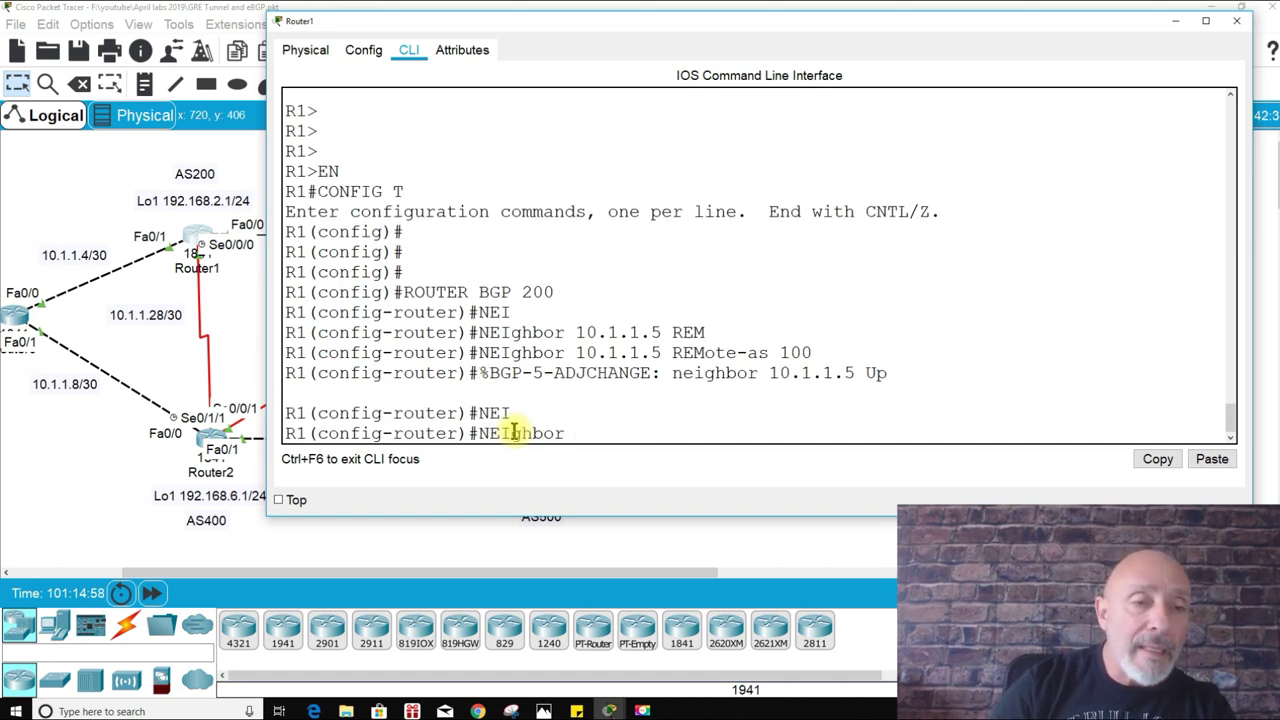
text(10.1.1)
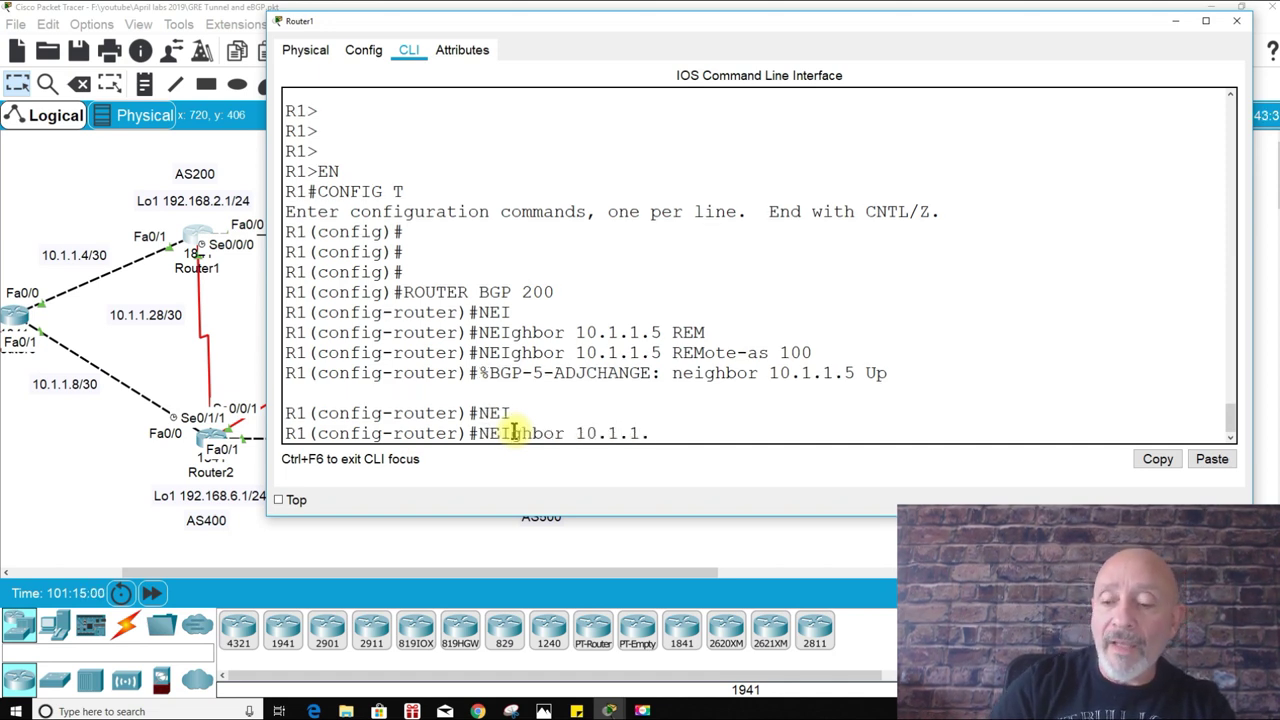
text(.30 M)
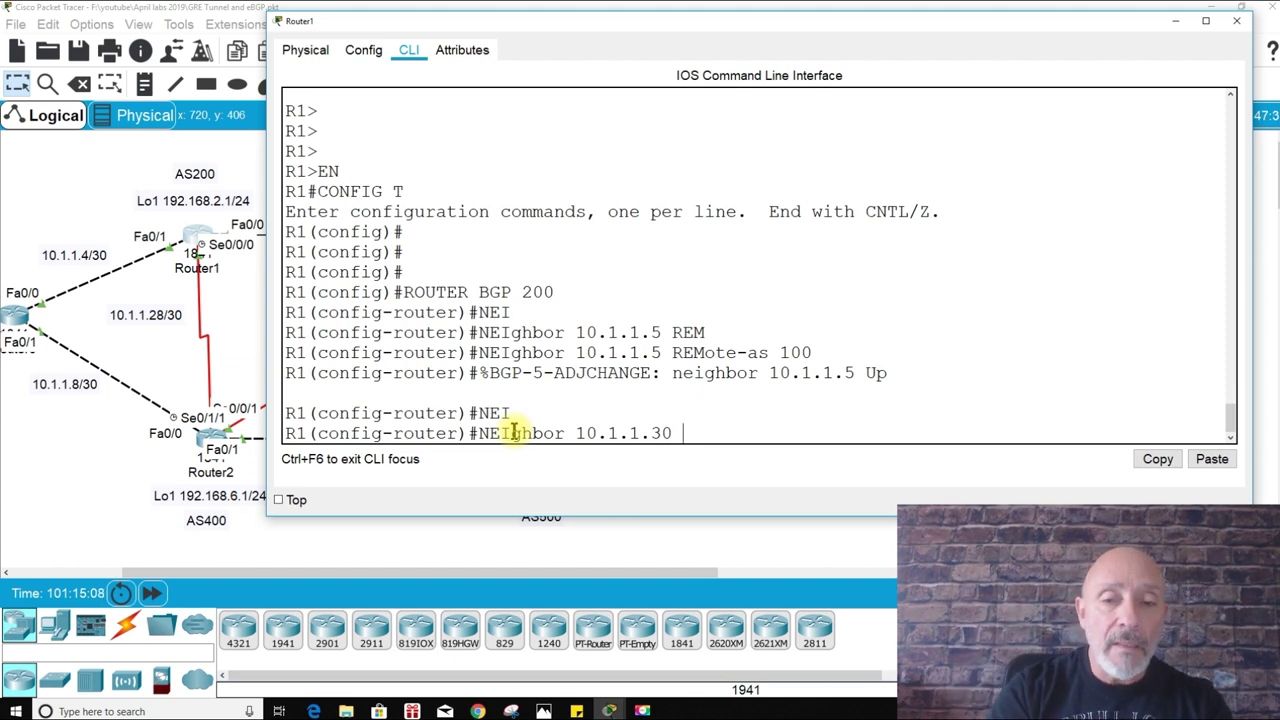
text(REM)
key(Tab)
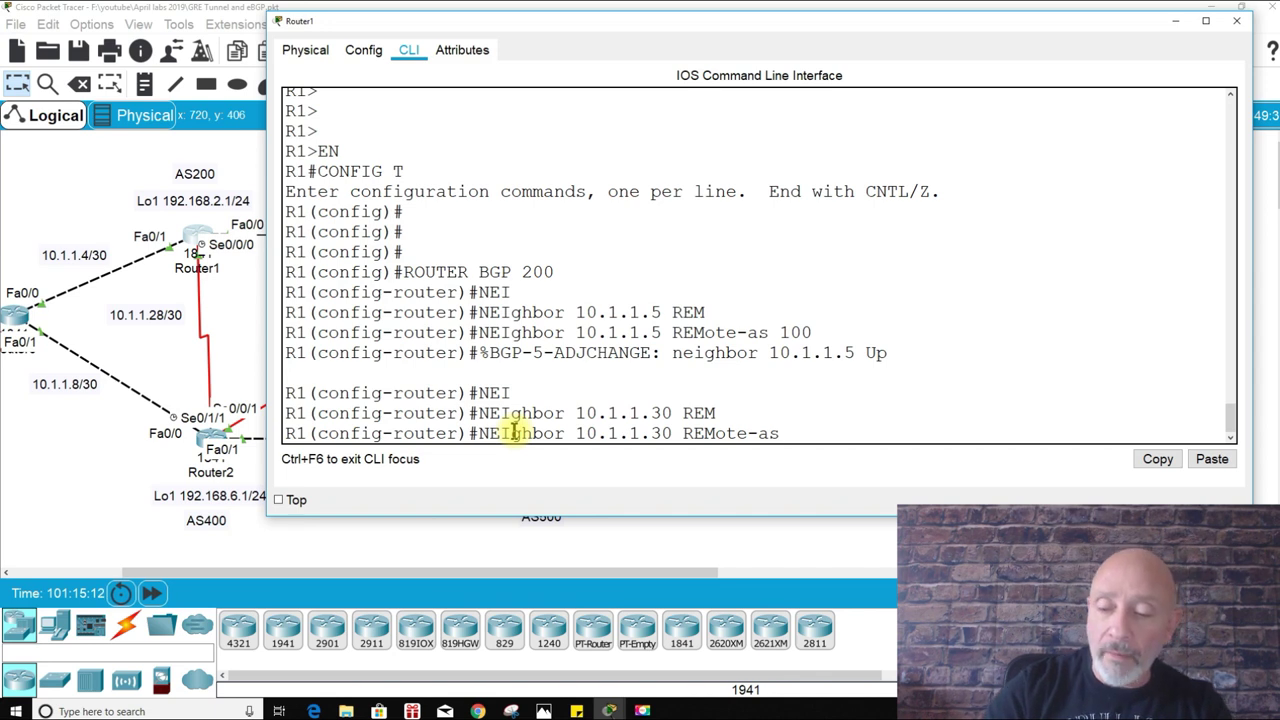
key(Return)
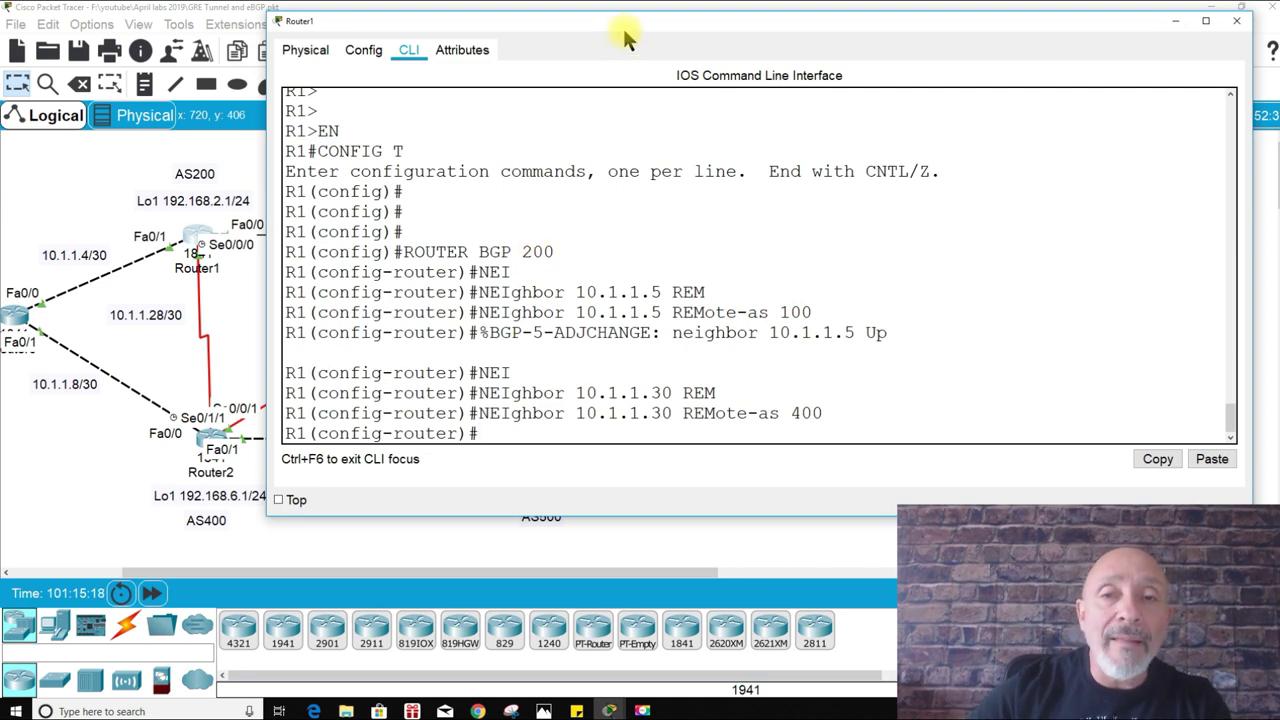
Step: Uncover the link between Router1 and Router3 in the topology and define 10.1.1.14 as Router1's BGP neighbor with remote-as 300
drag(625, 16, 532, 267)
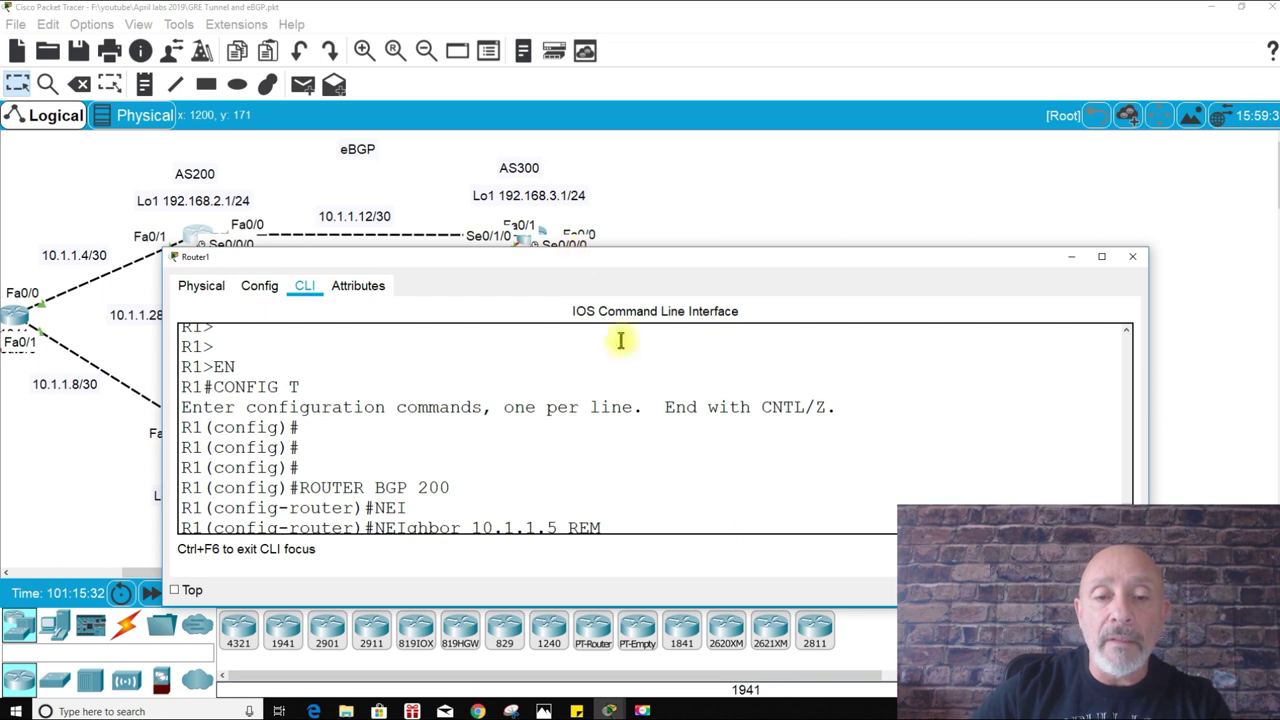
scroll(707, 484, down, 3)
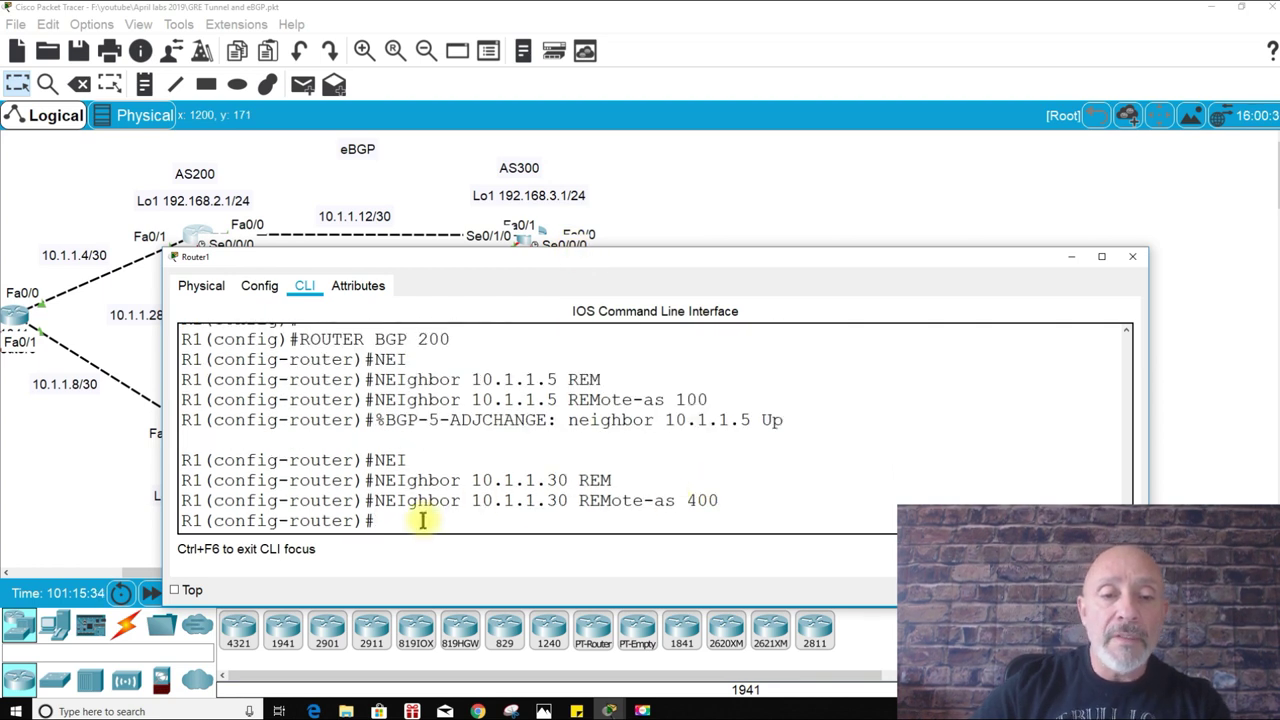
text(NEI)
key(Tab)
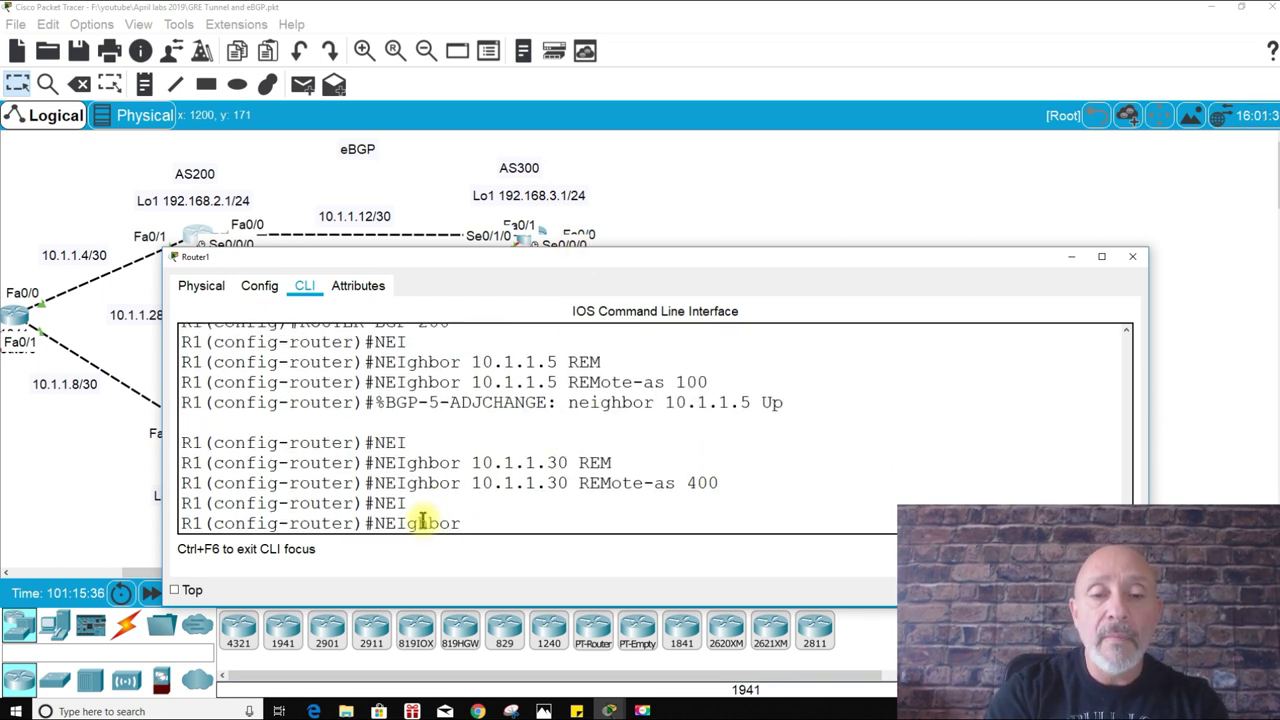
text(10.1.1.14)
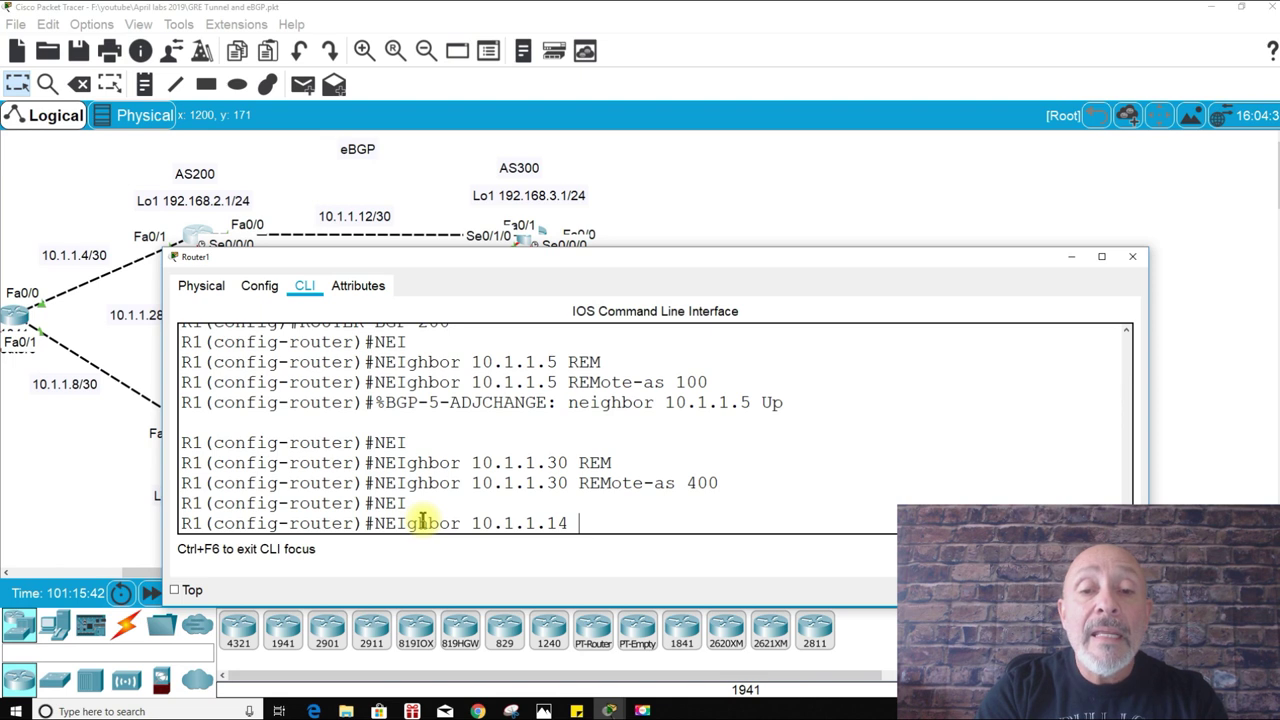
text( REM)
key(Tab)
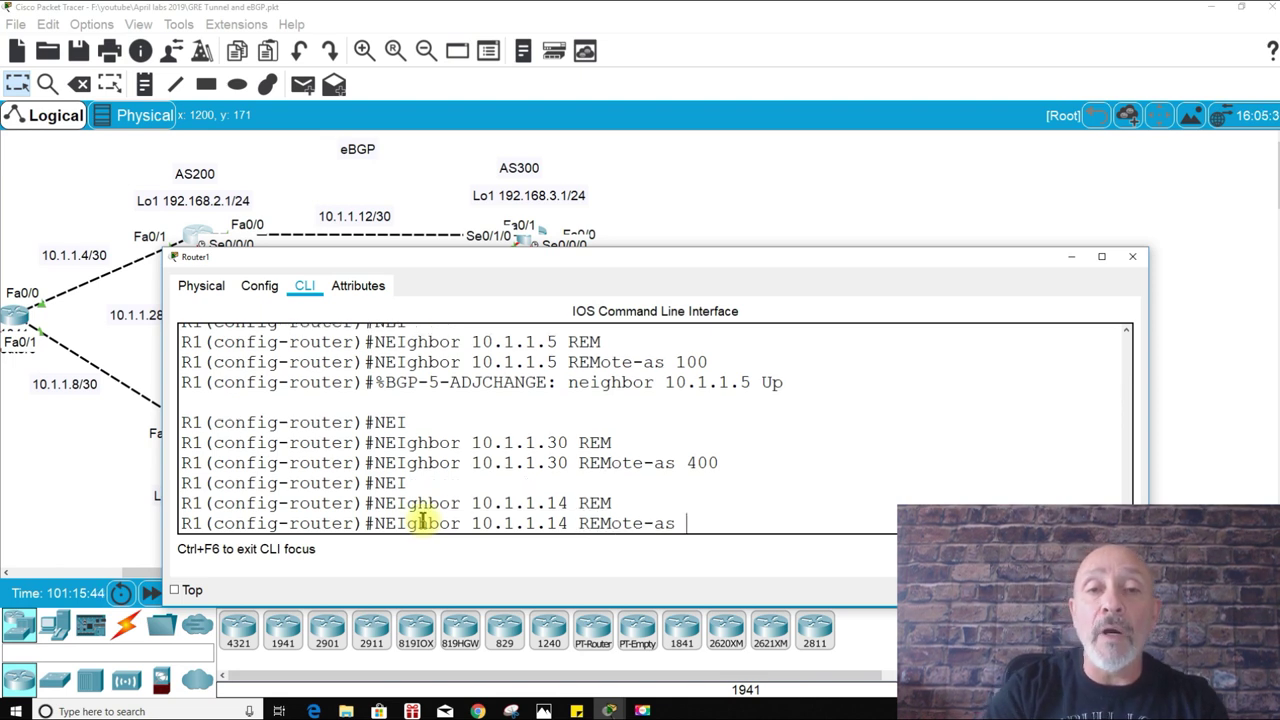
text(300)
key(Return)
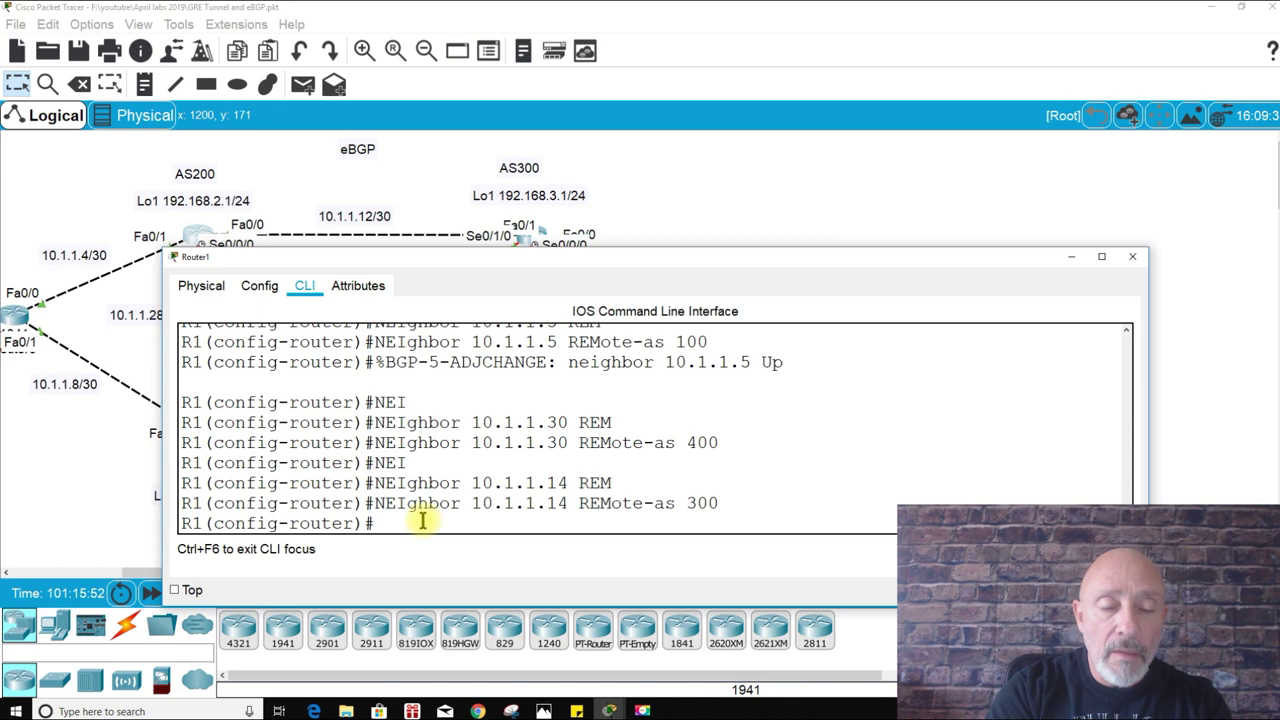
Step: Advertise Router1's link networks 10.1.1.4 and 10.1.1.12 in BGP, both with mask 255.255.255.252
text(NET 10.1.1.)
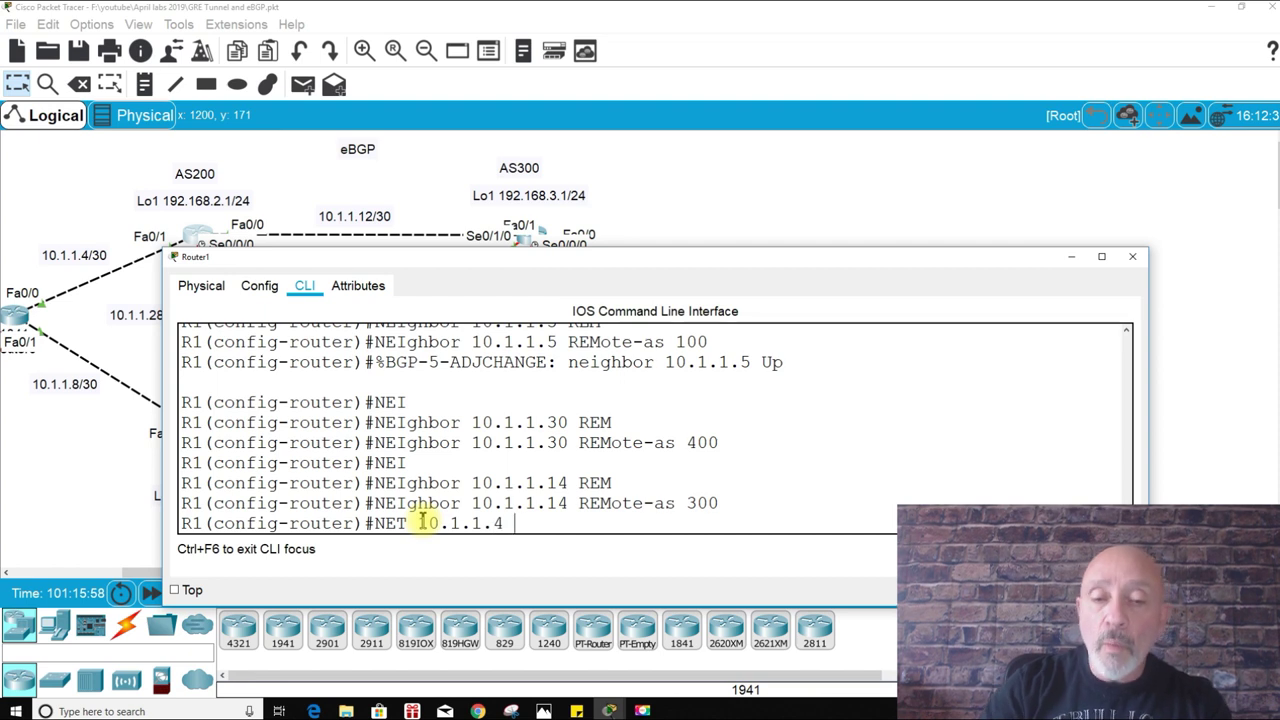
text(4 MAWKK)
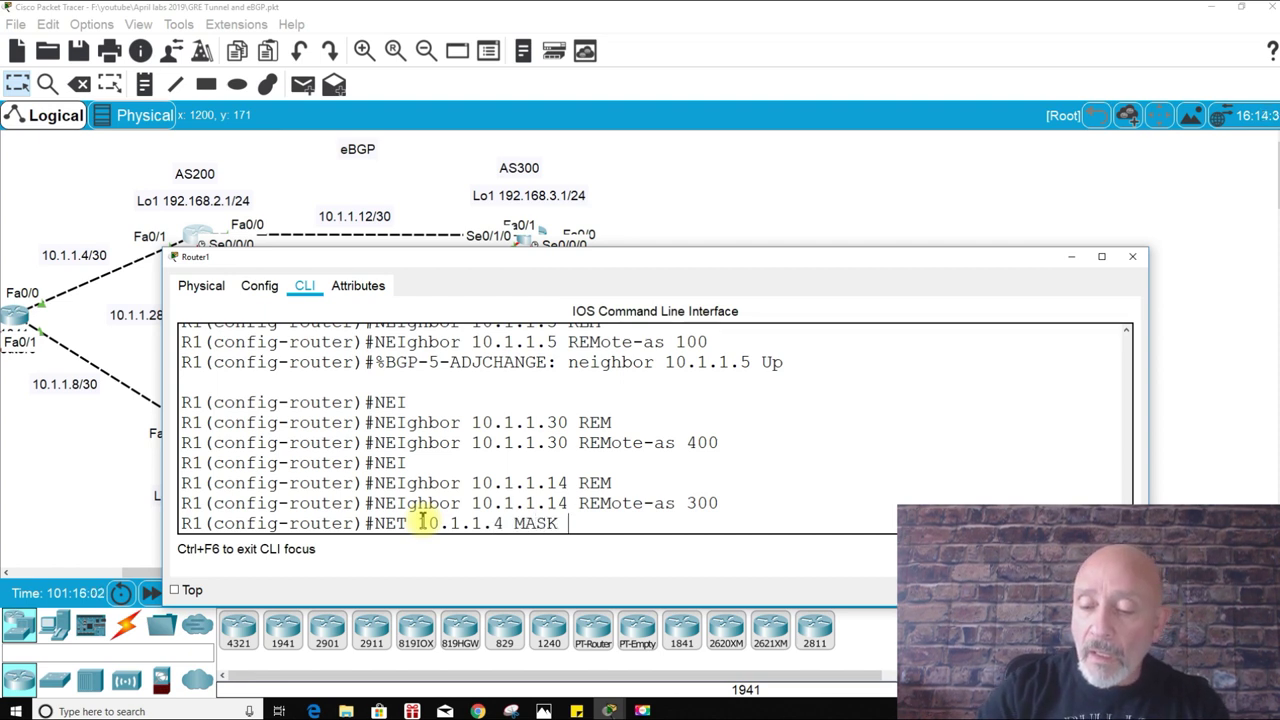
text( 255.255.255.252)
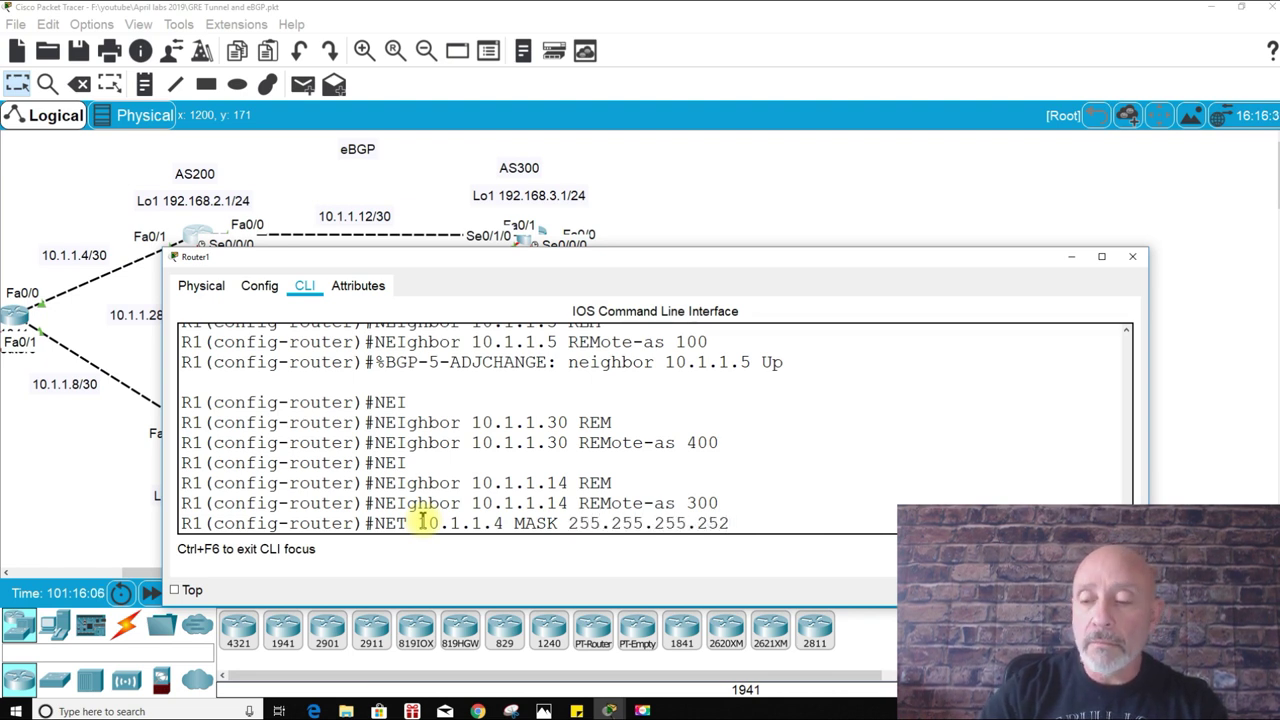
key(Return)
text(NET 10.1.1.12)
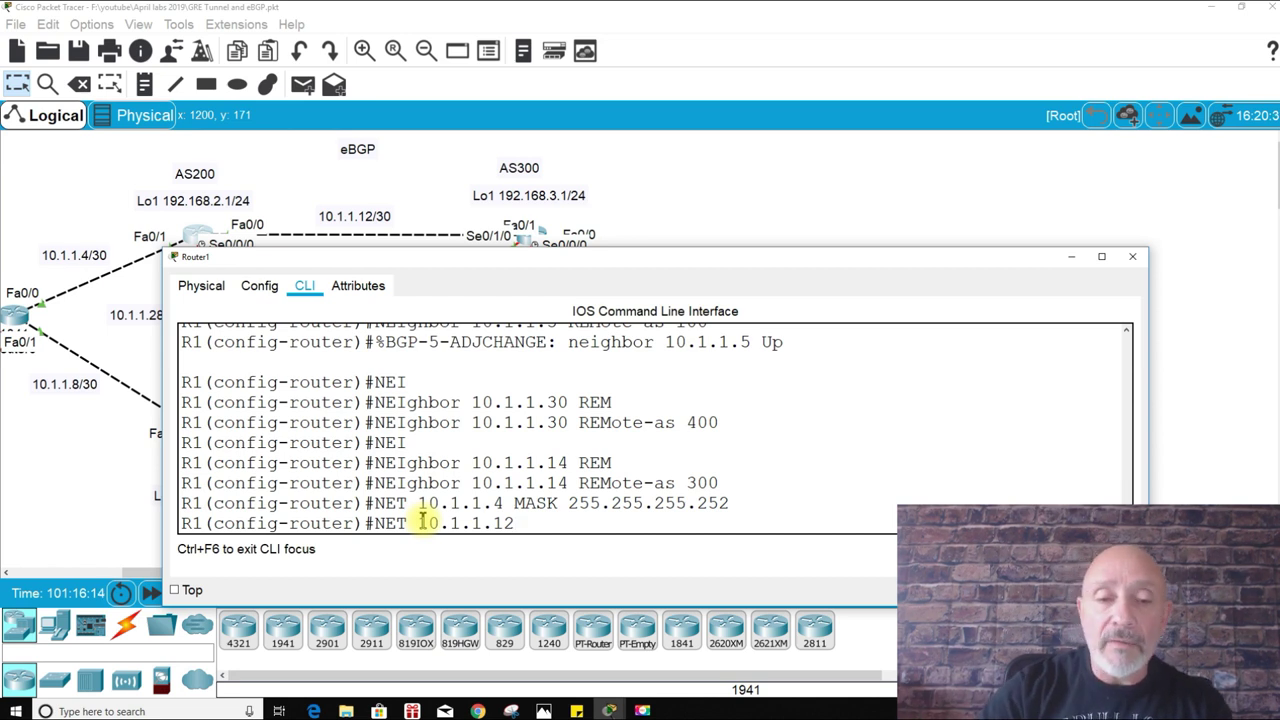
text(MAS)
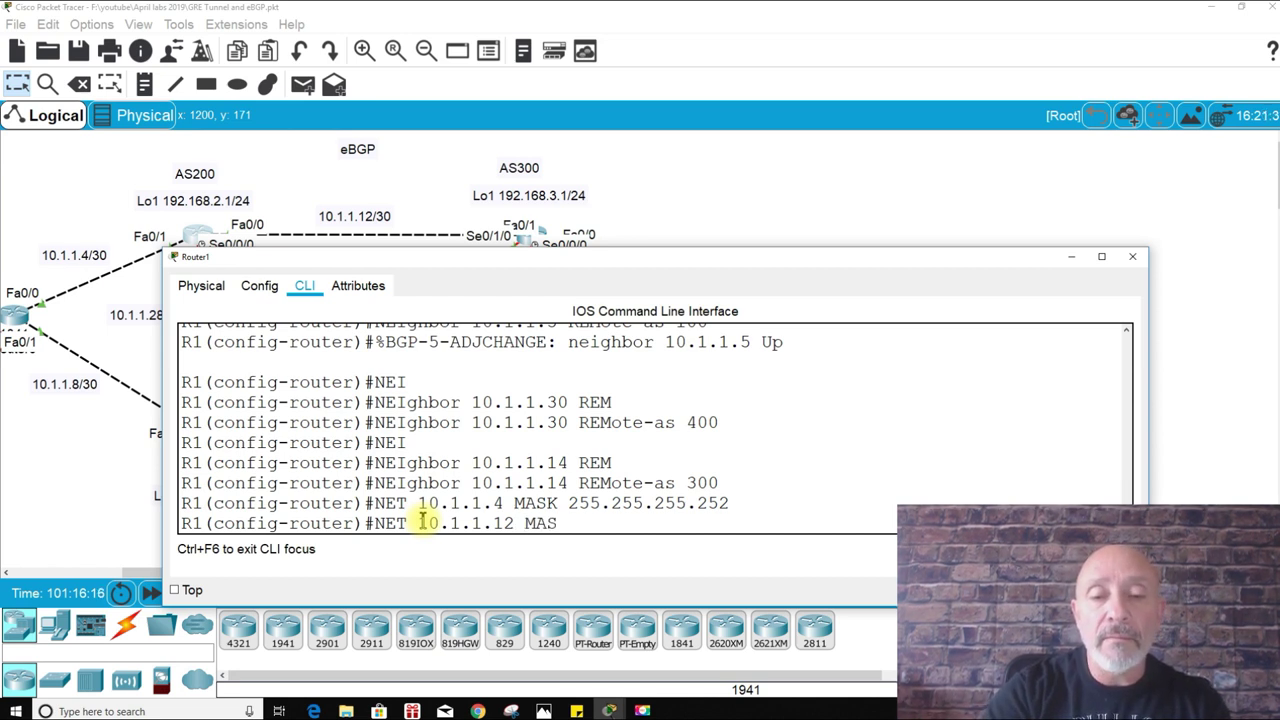
text(K 255.255.255)
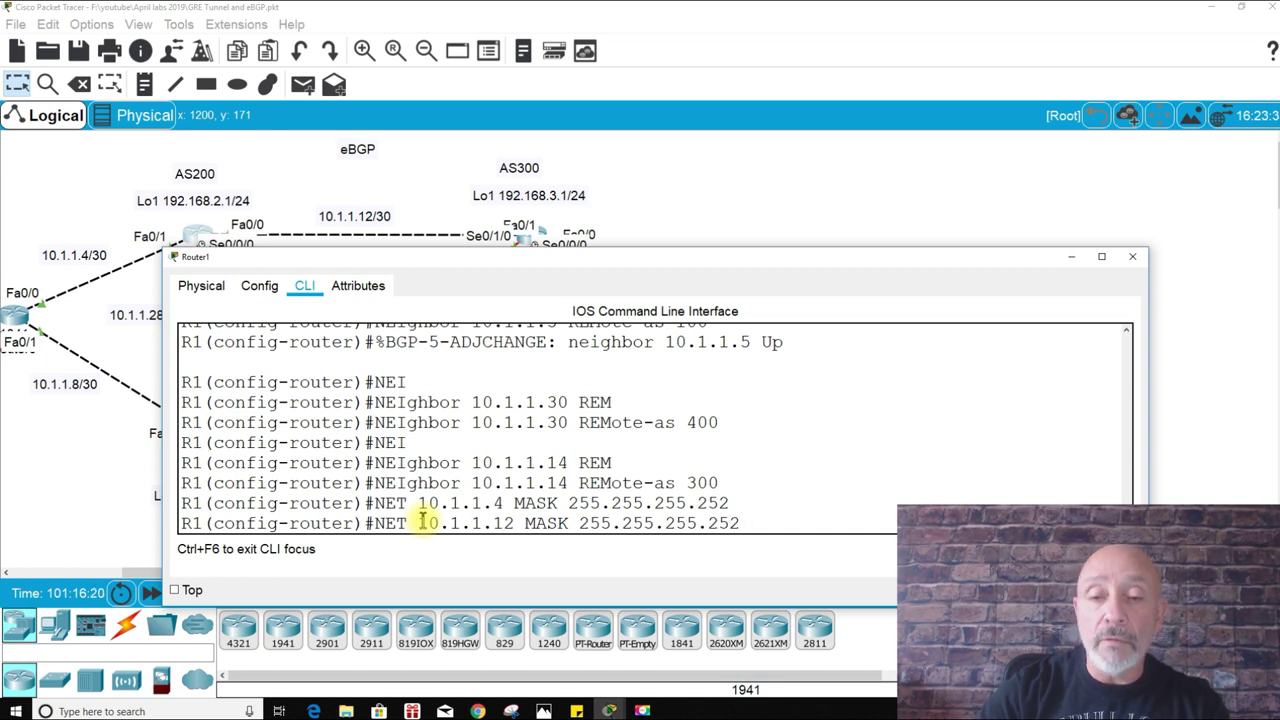
text(.252)
key(Return)
Step: Advertise Router1's link network 10.1.1.28 with mask 255.255.255.252 in BGP and save the configuration with DO WR
drag(380, 257, 495, 150)
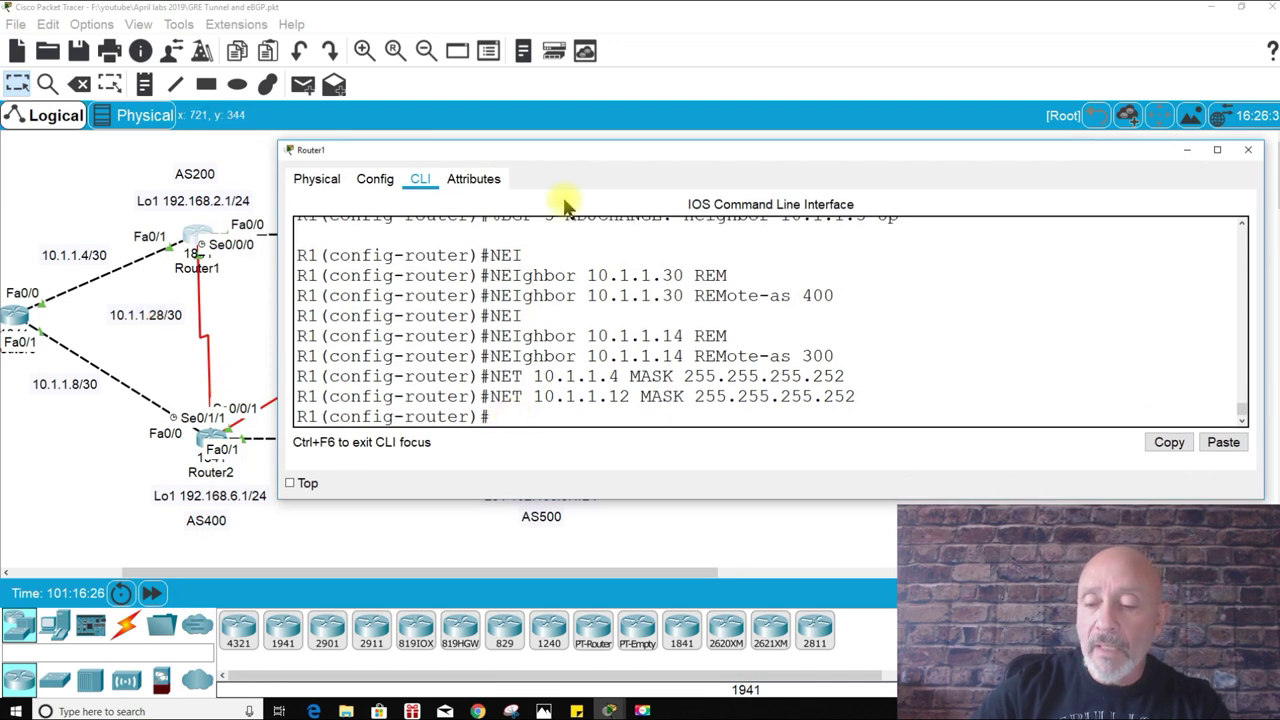
key(Up)
key(Left)
key(Left)
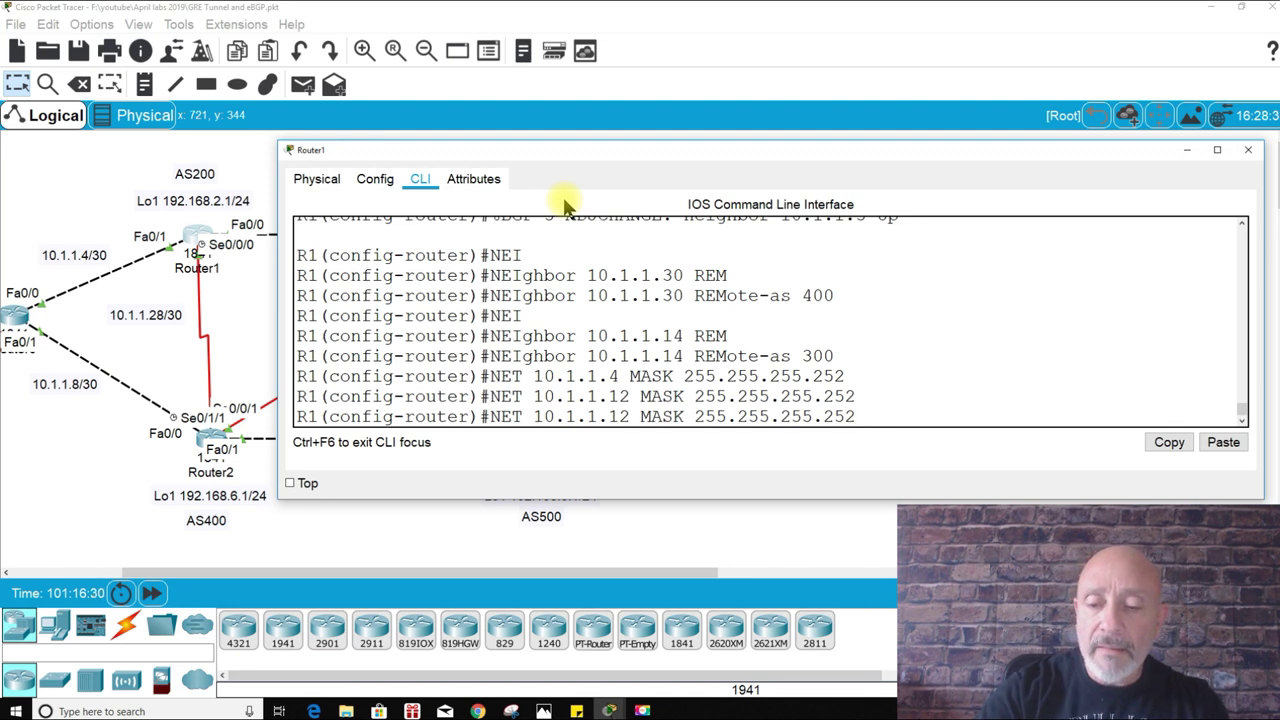
key(BackSpace)
key(BackSpace)
text(28)
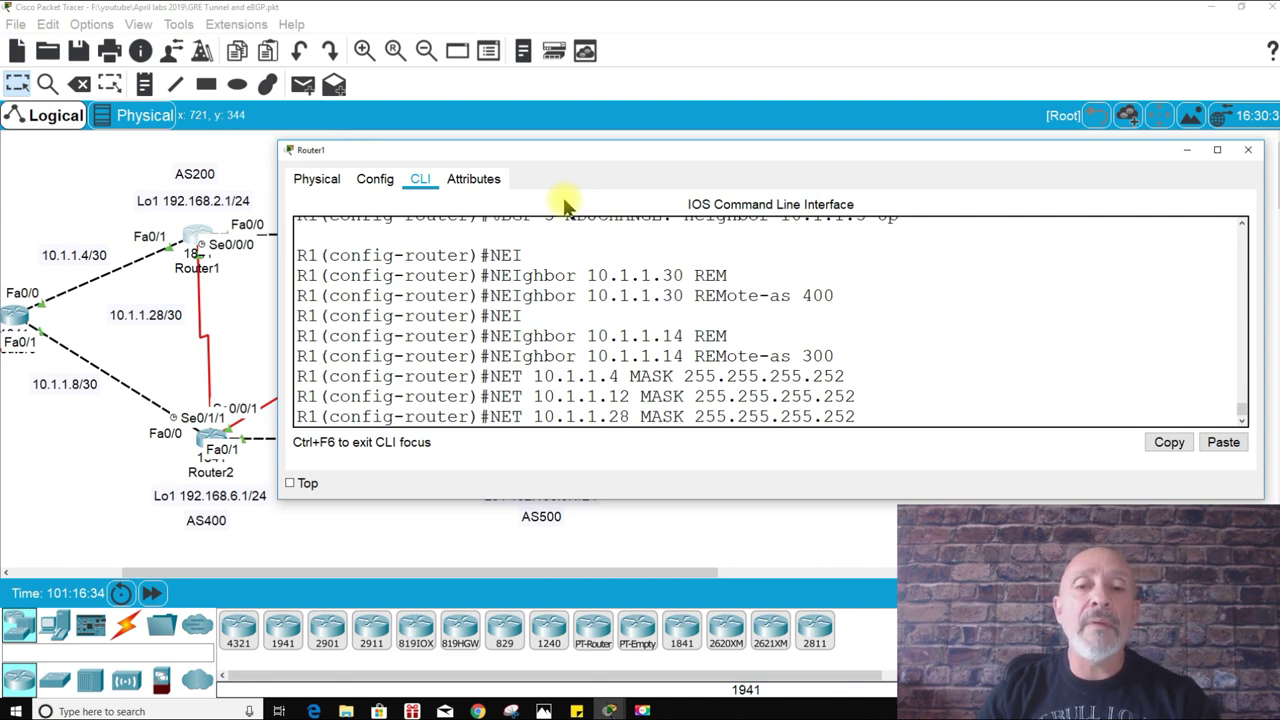
key(Return)
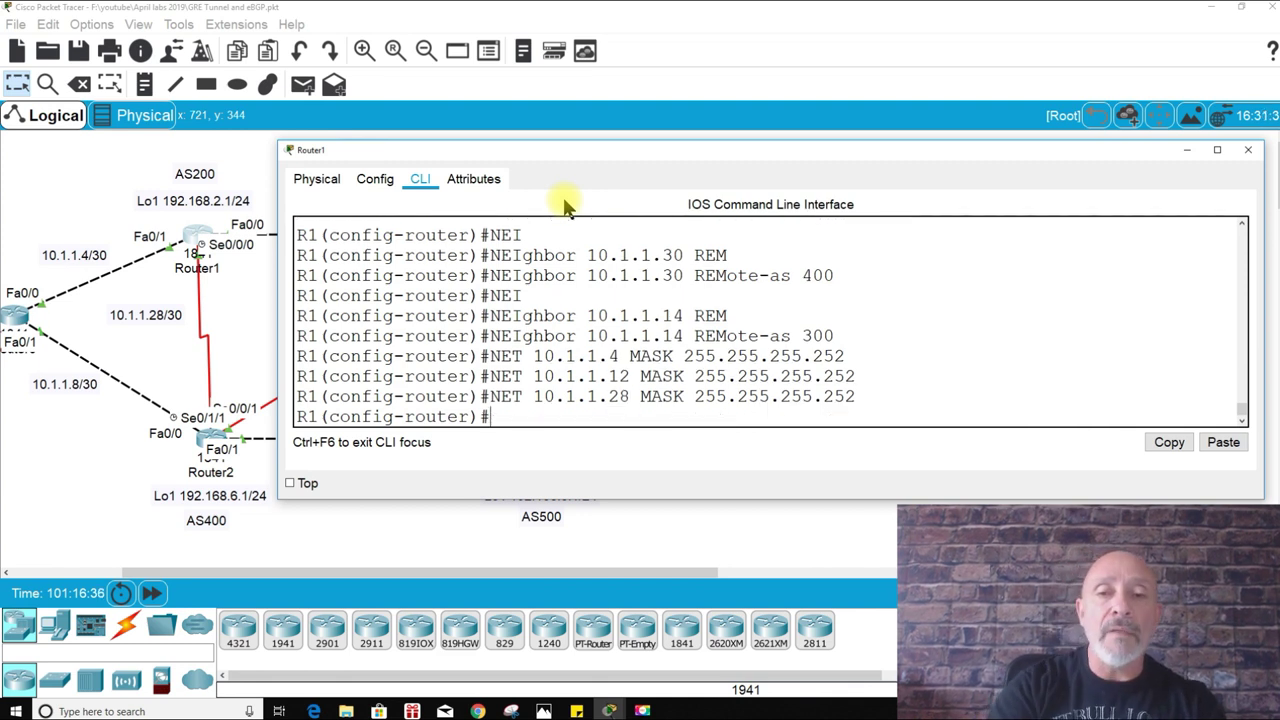
text(DO WR)
key(Return)
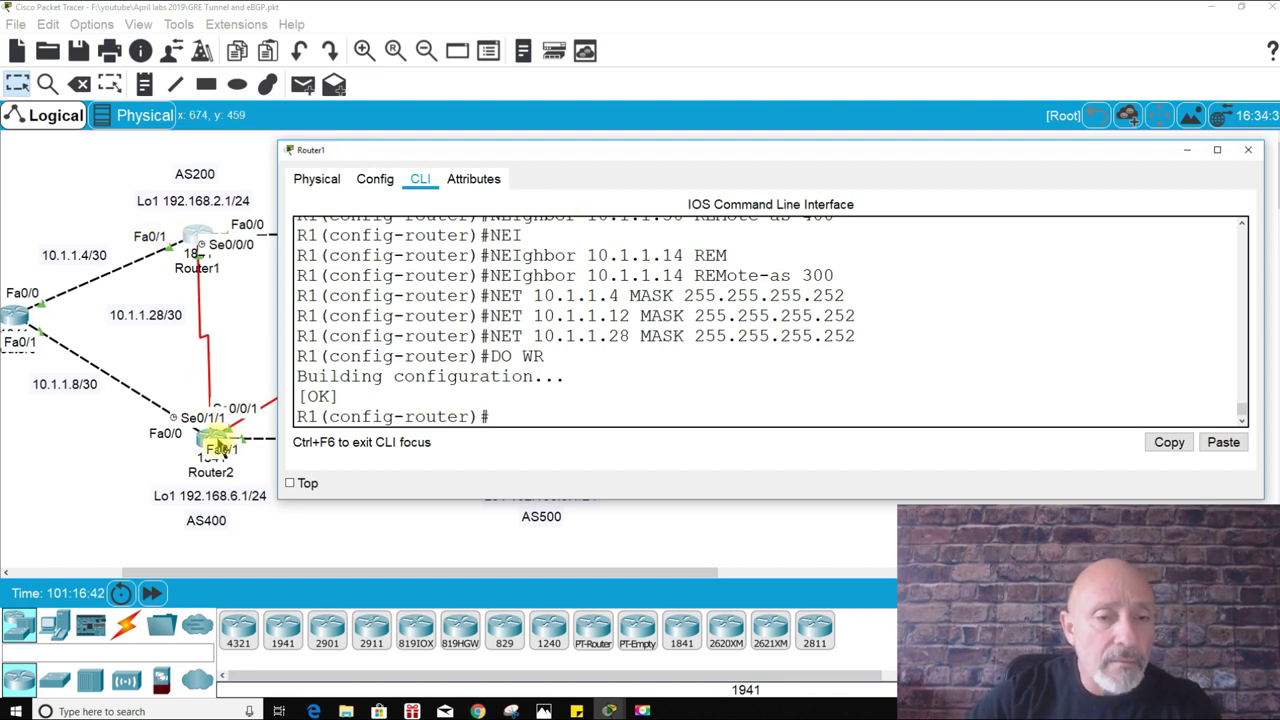
Step: Close Router1's window and open Router2's command-line interface at a fresh R2 prompt
click(1248, 149)
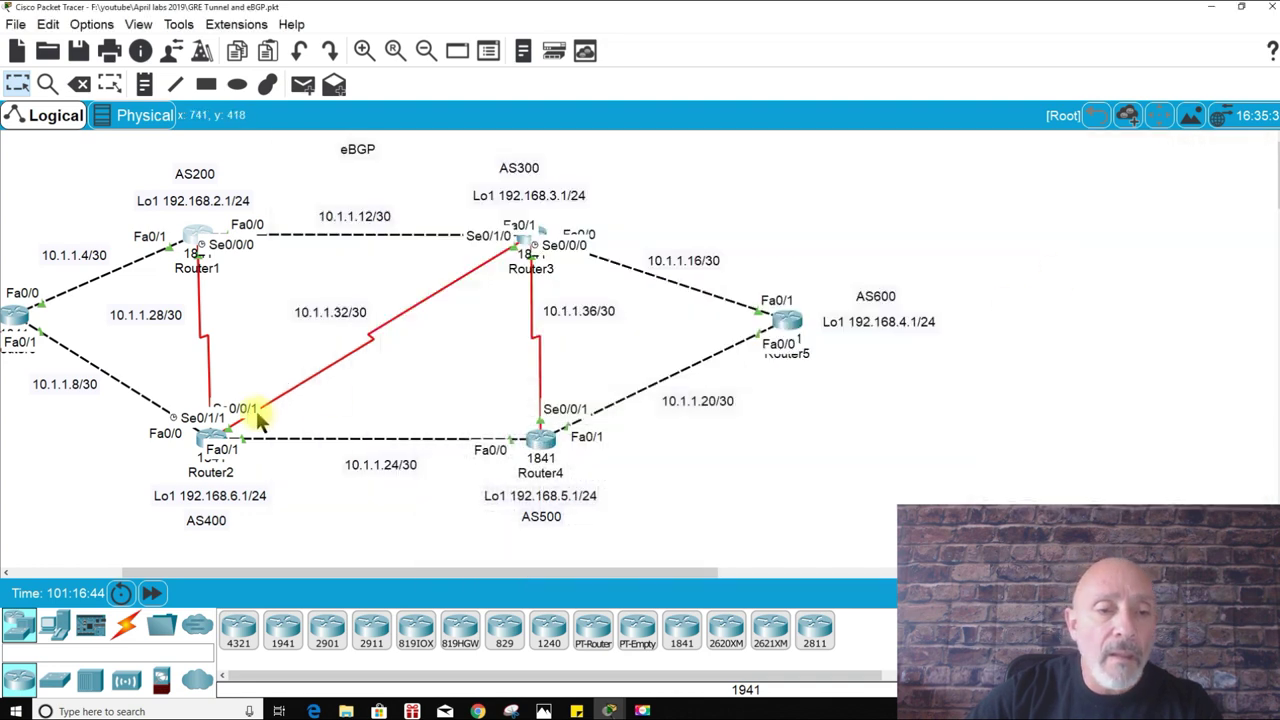
click(208, 437)
key(Return)
key(Return)
key(Return)
key(Return)
key(Return)
key(Return)
key(Return)
key(Return)
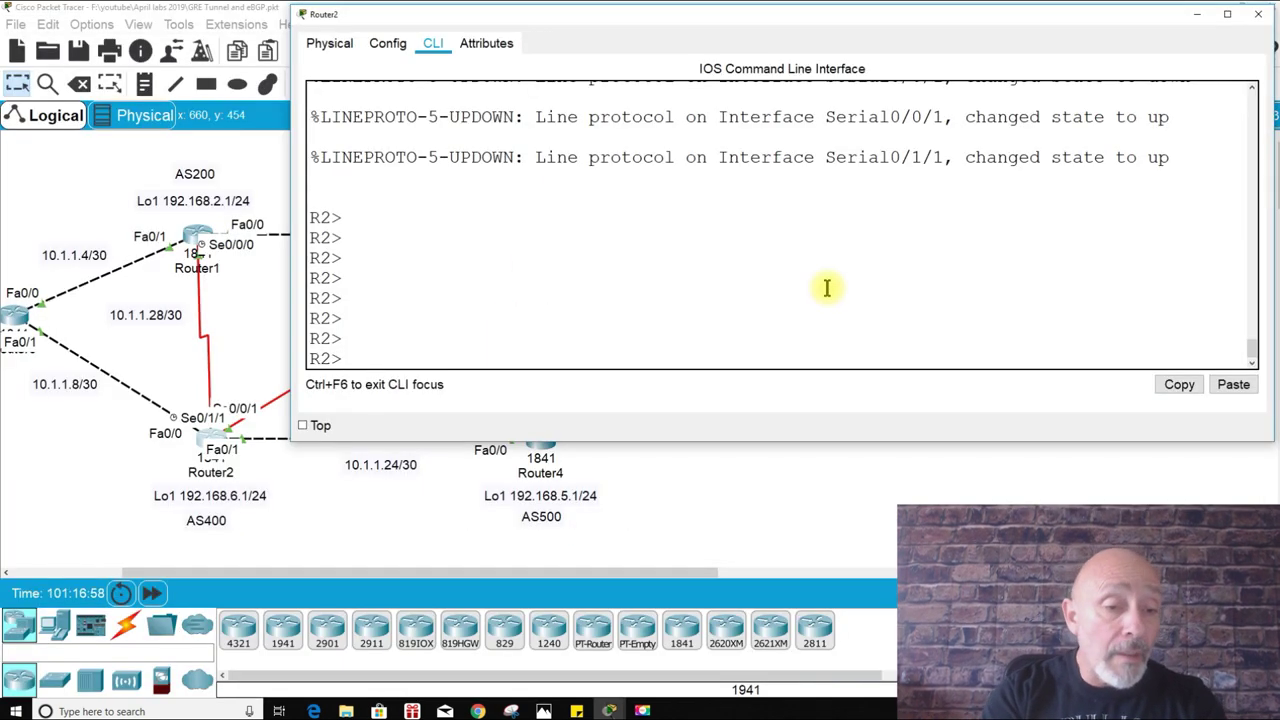
Step: Enter global configuration mode on Router2 with EN and CONFIG T and start BGP for autonomous system 400
text(EN)
key(Return)
text(CONFIG T)
key(Return)
text(ROUT)
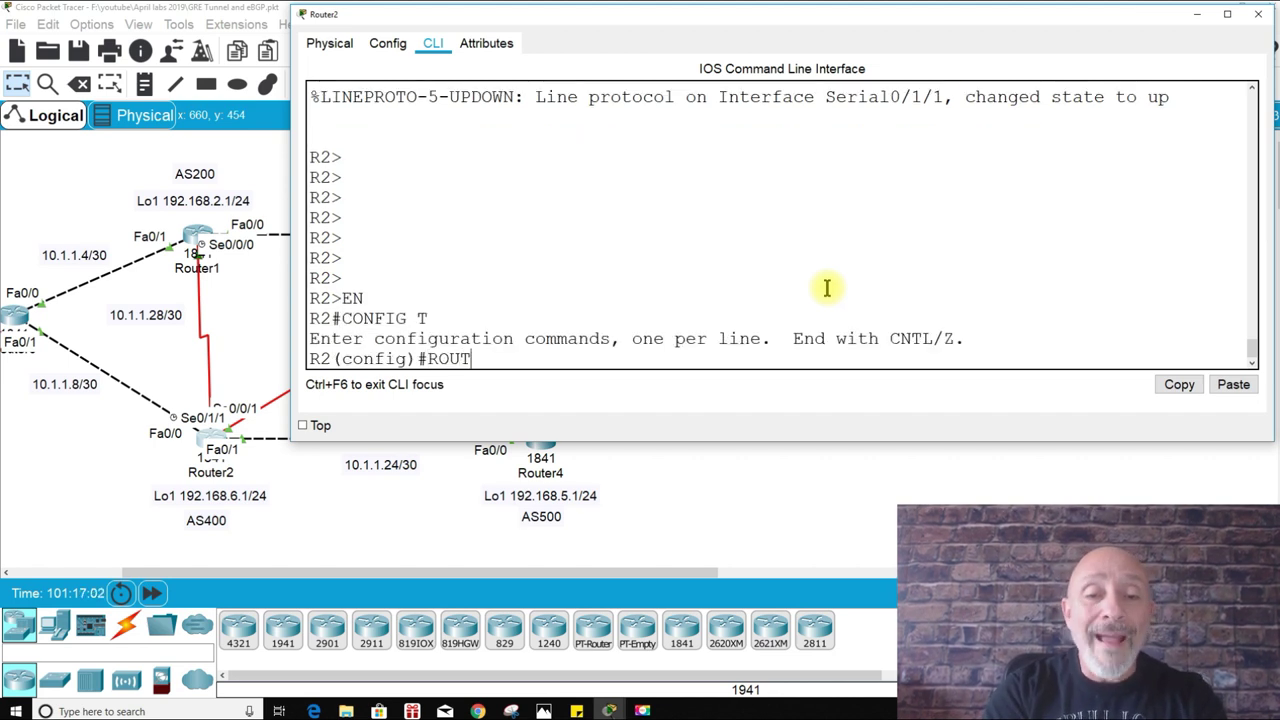
text(ER BGP )
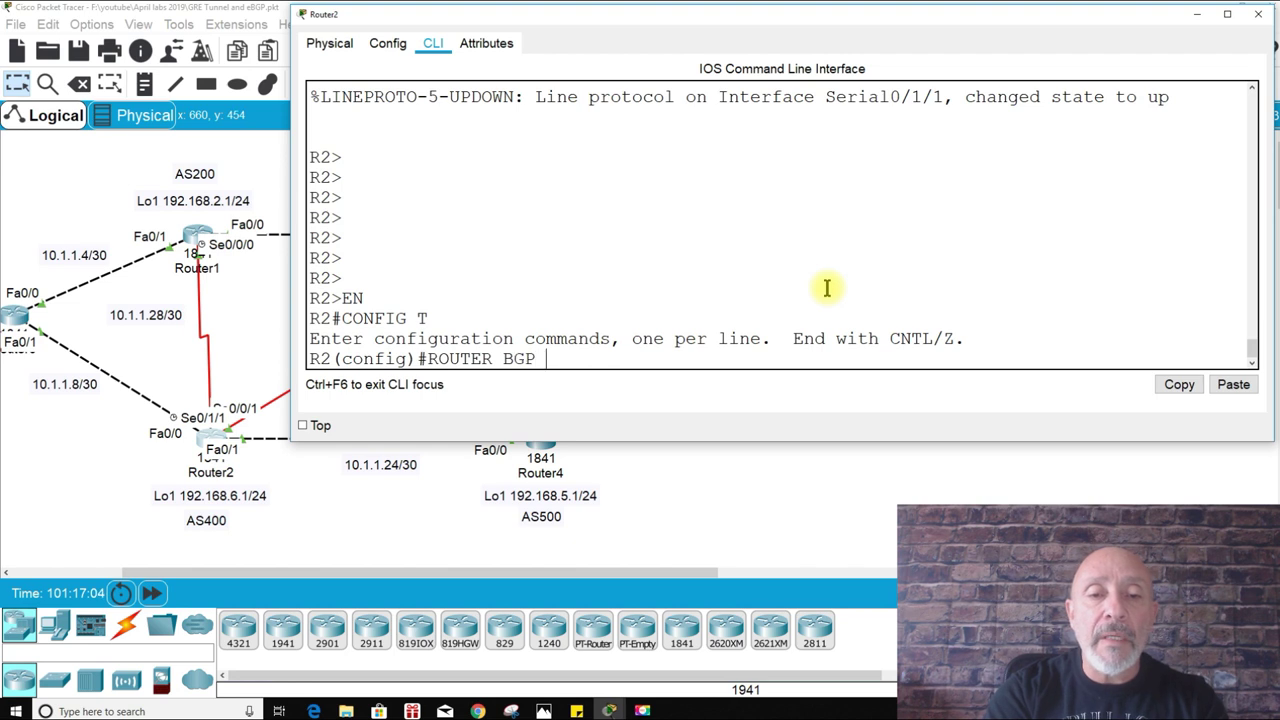
text(40)
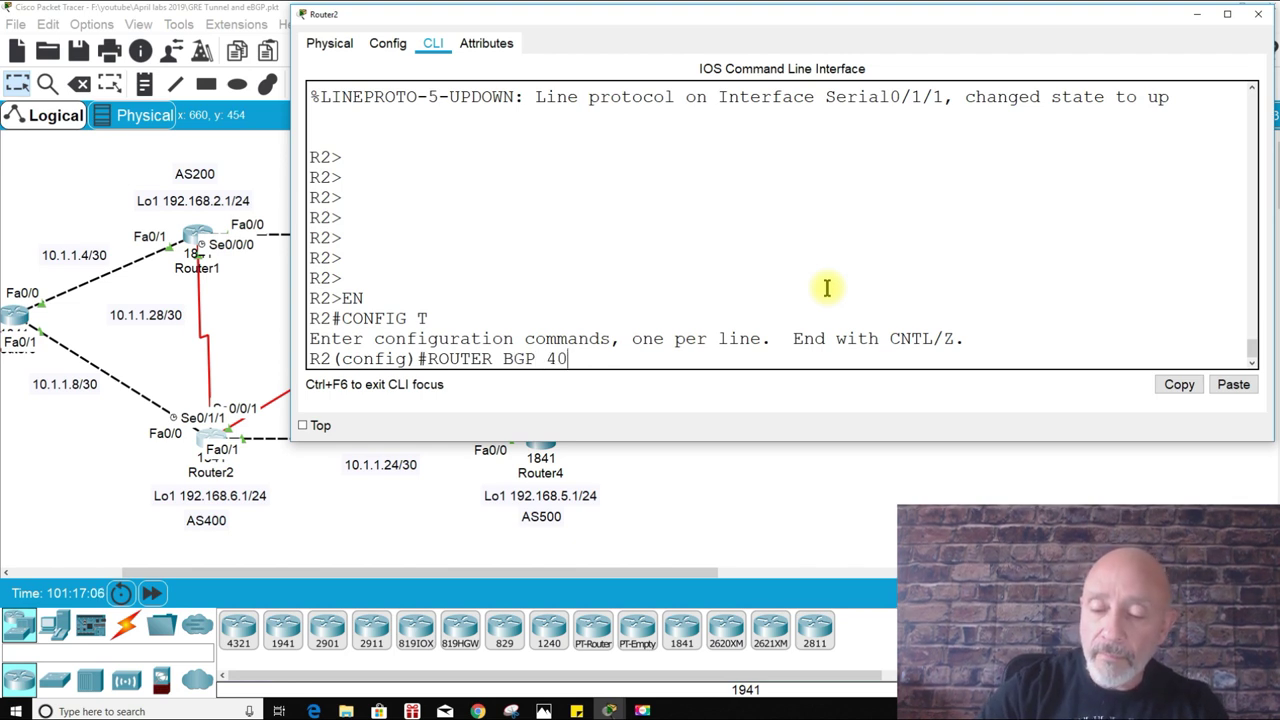
text(0)
key(Return)
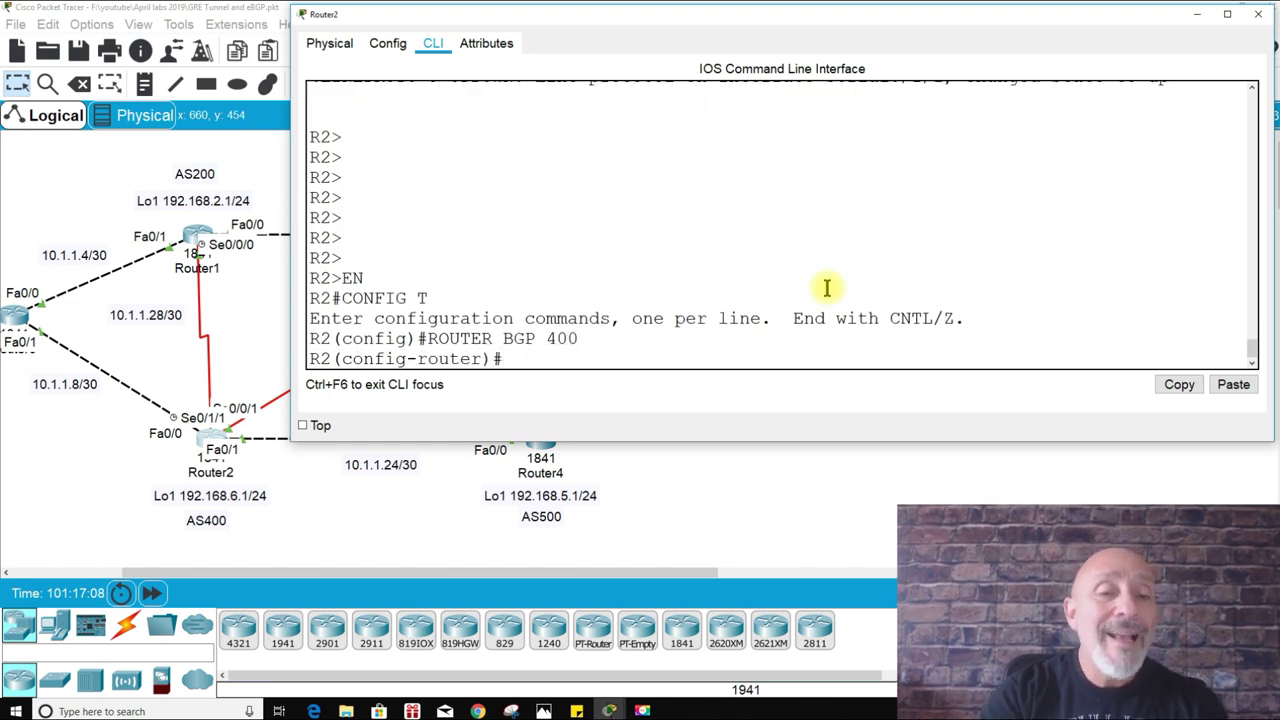
Step: Define 10.1.1.9 as a BGP neighbor of Router2 with remote-as 100
text(NEI)
key(Tab)
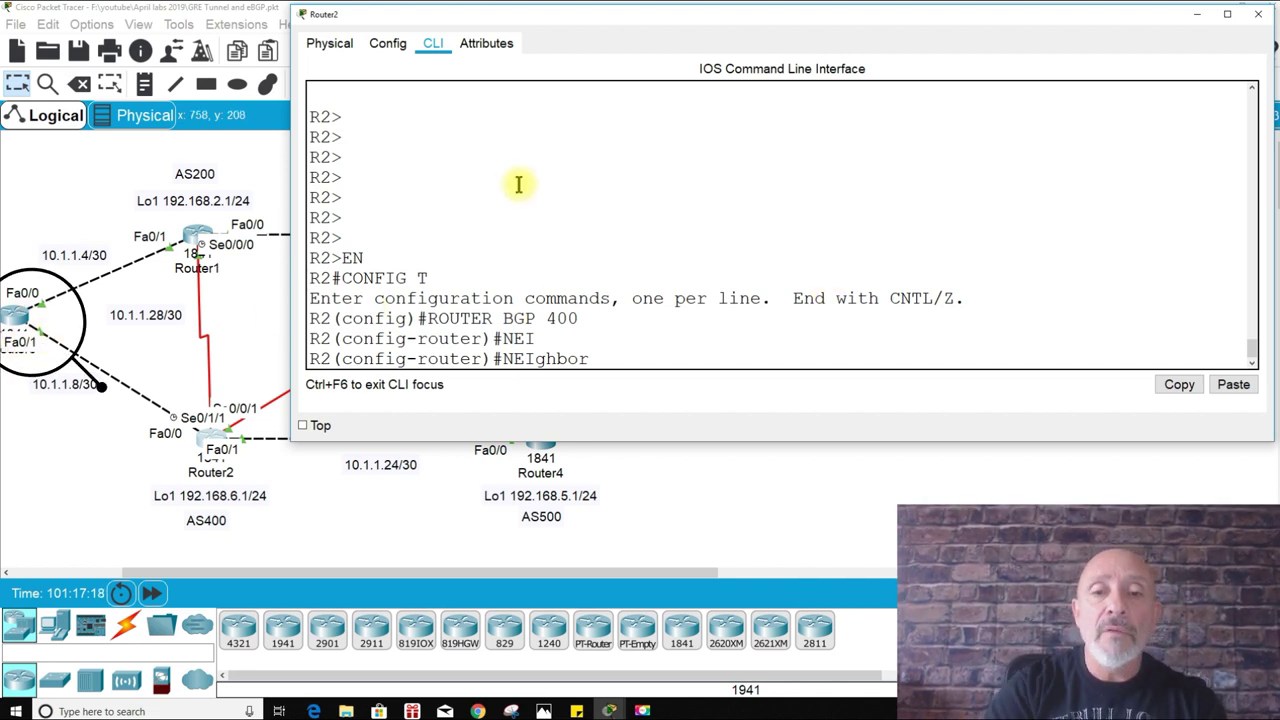
text(10.1.1.)
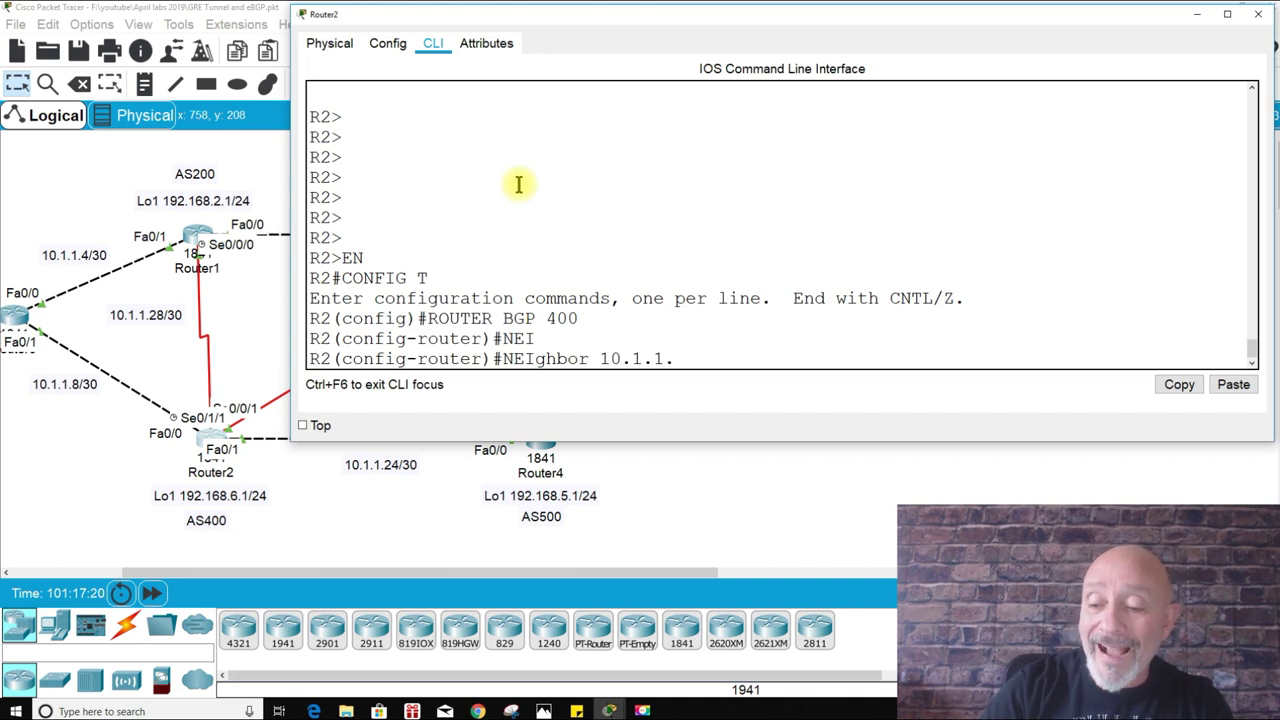
text(9 RE)
key(Tab)
text(100)
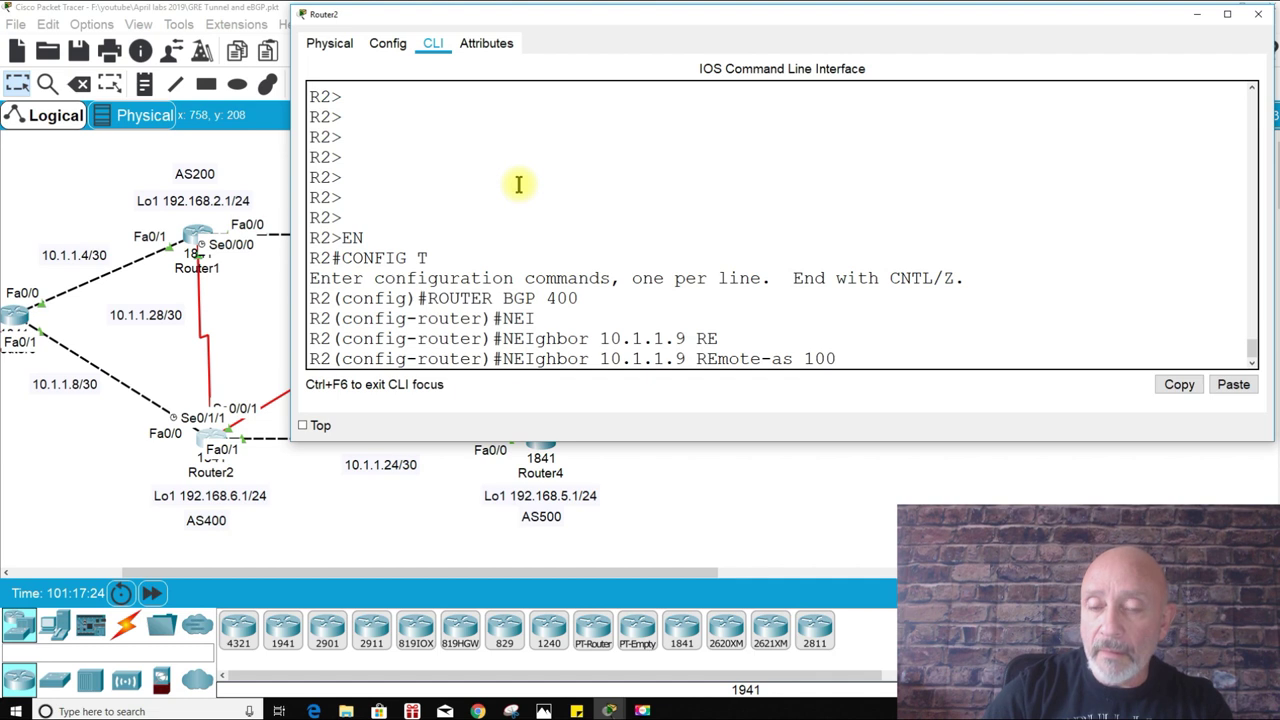
key(Return)
key(Return)
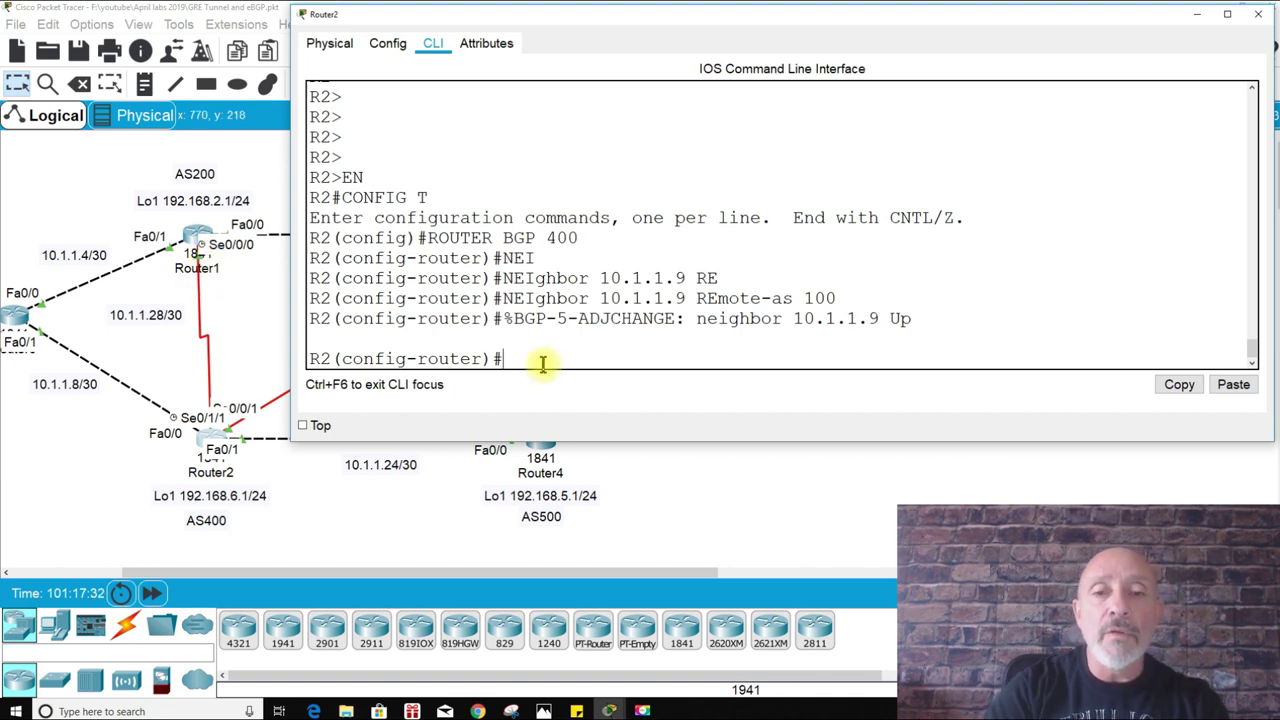
Step: Define 10.1.1.29 as a BGP neighbor of Router2 with remote-as 200 and move the window clear of the link to Router3
key(Up)
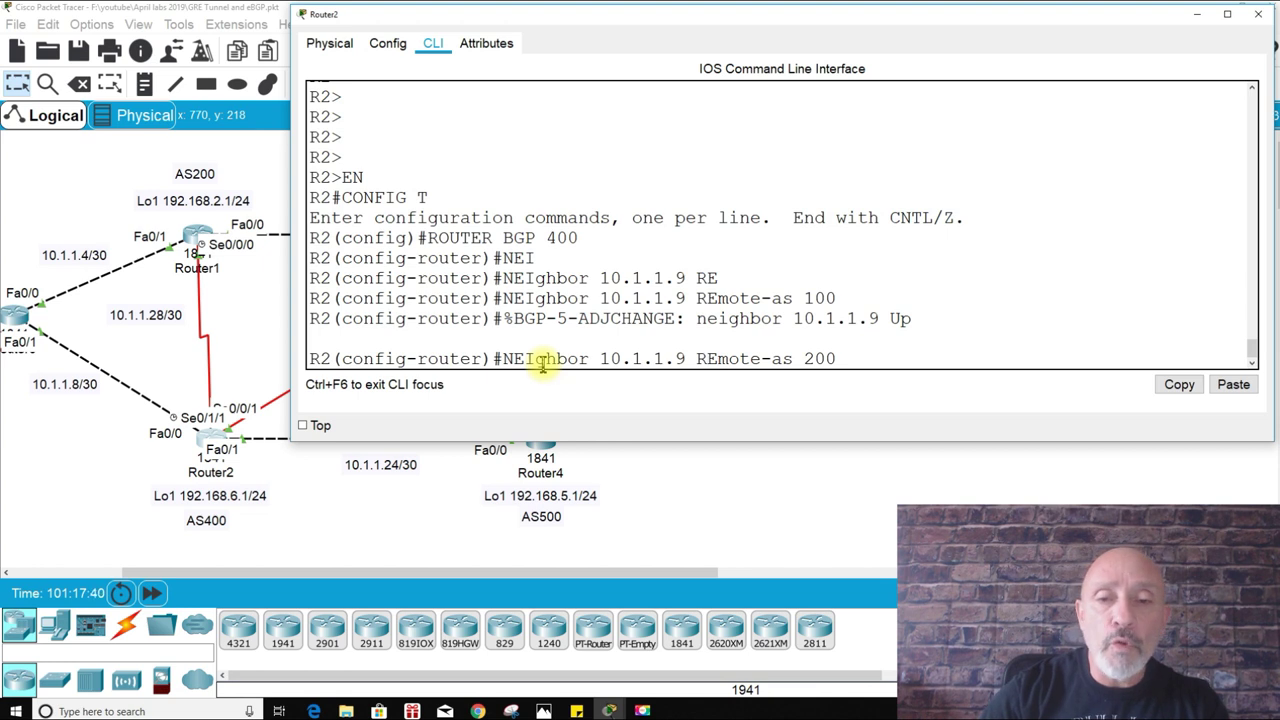
text(2)
key(Return)
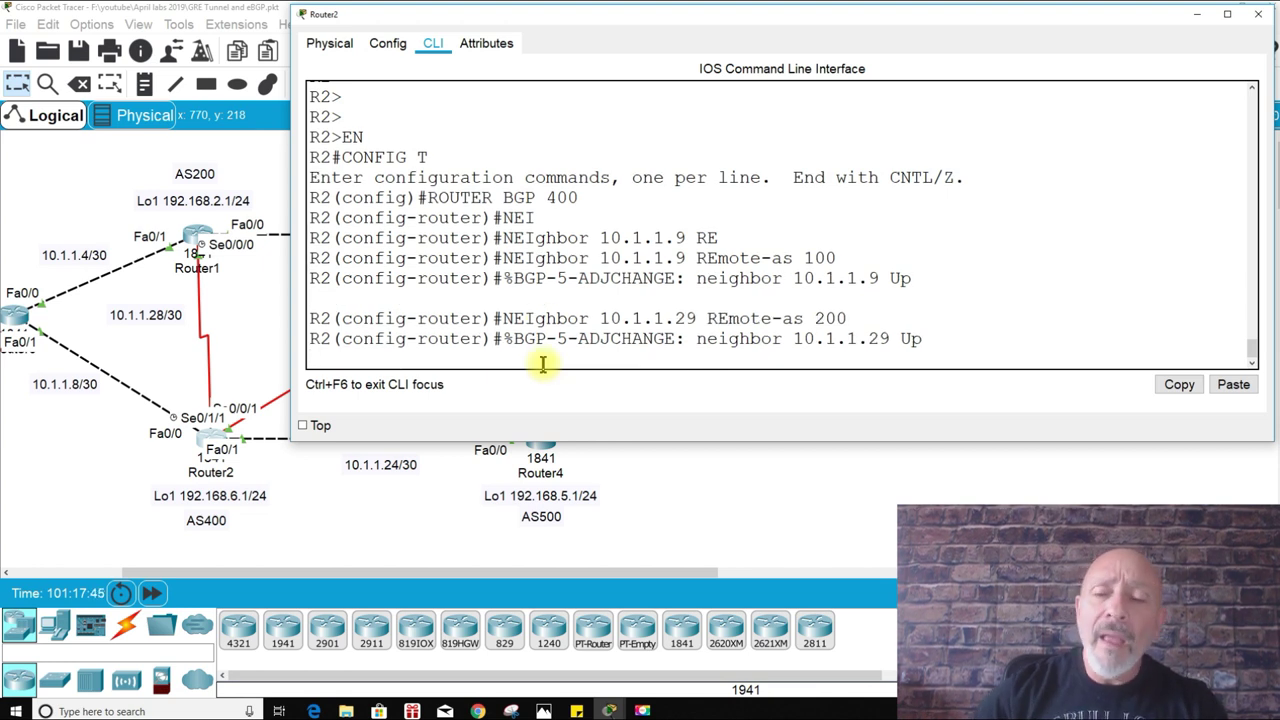
drag(674, 24, 715, 400)
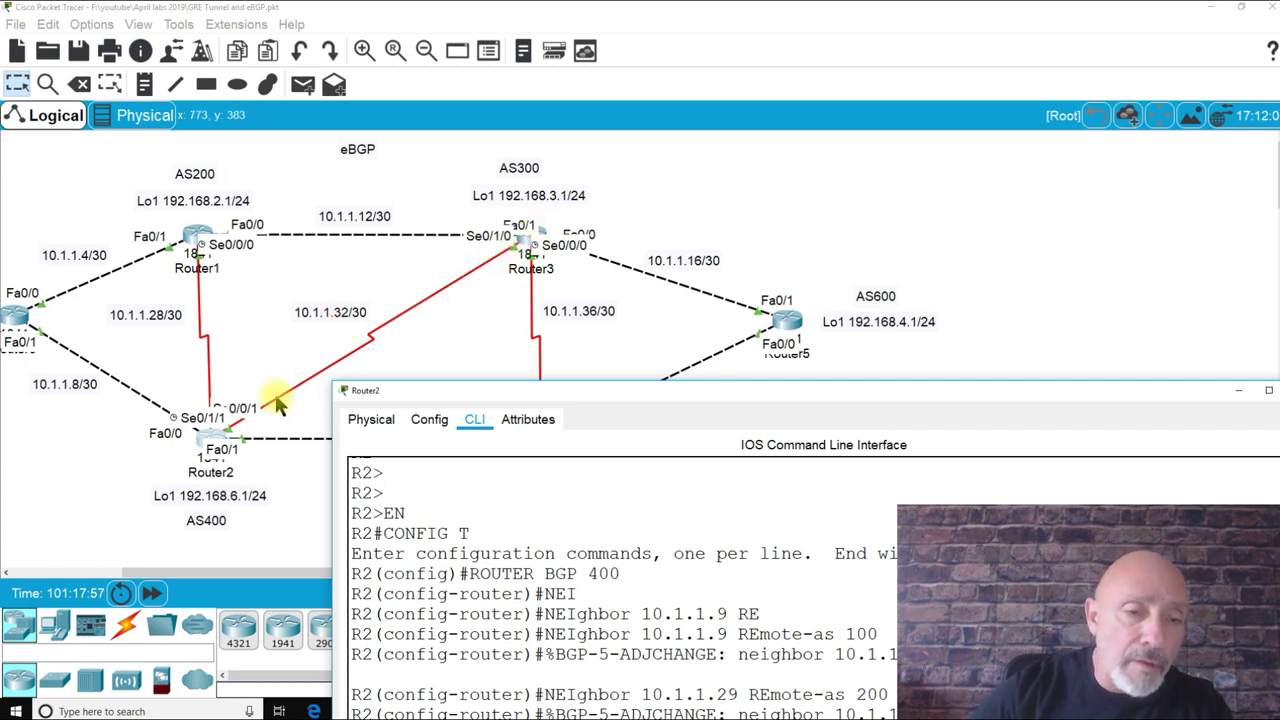
Step: List Router2's interface IP addresses with DO SH IP INT BRIEF from the BGP configuration prompt
drag(535, 390, 491, 115)
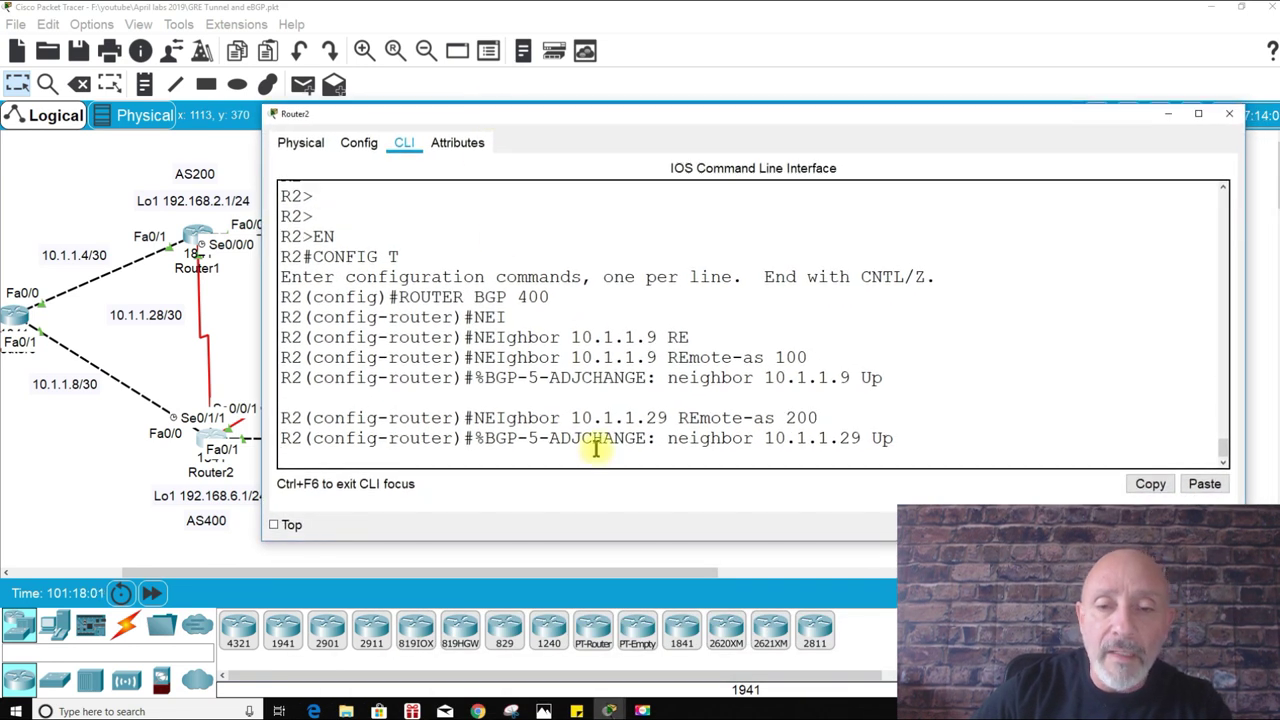
key(Return)
key(Return)
key(Return)
key(Return)
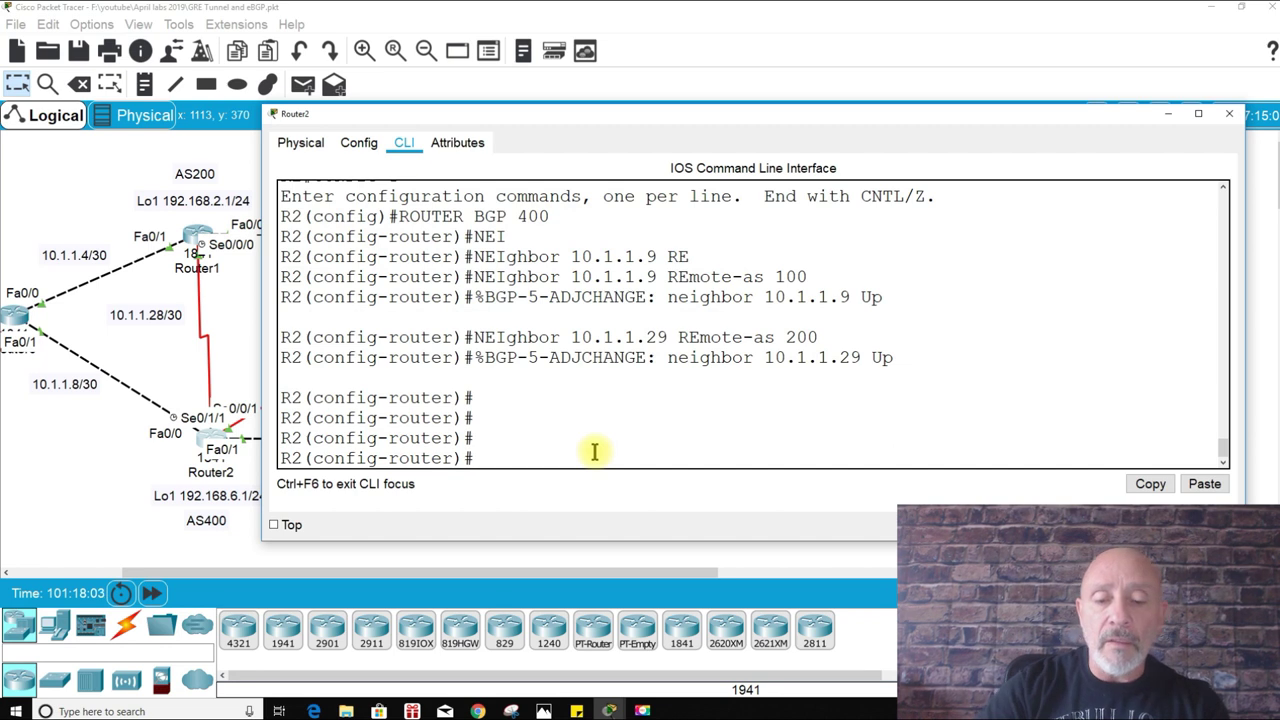
text(DO SH IP )
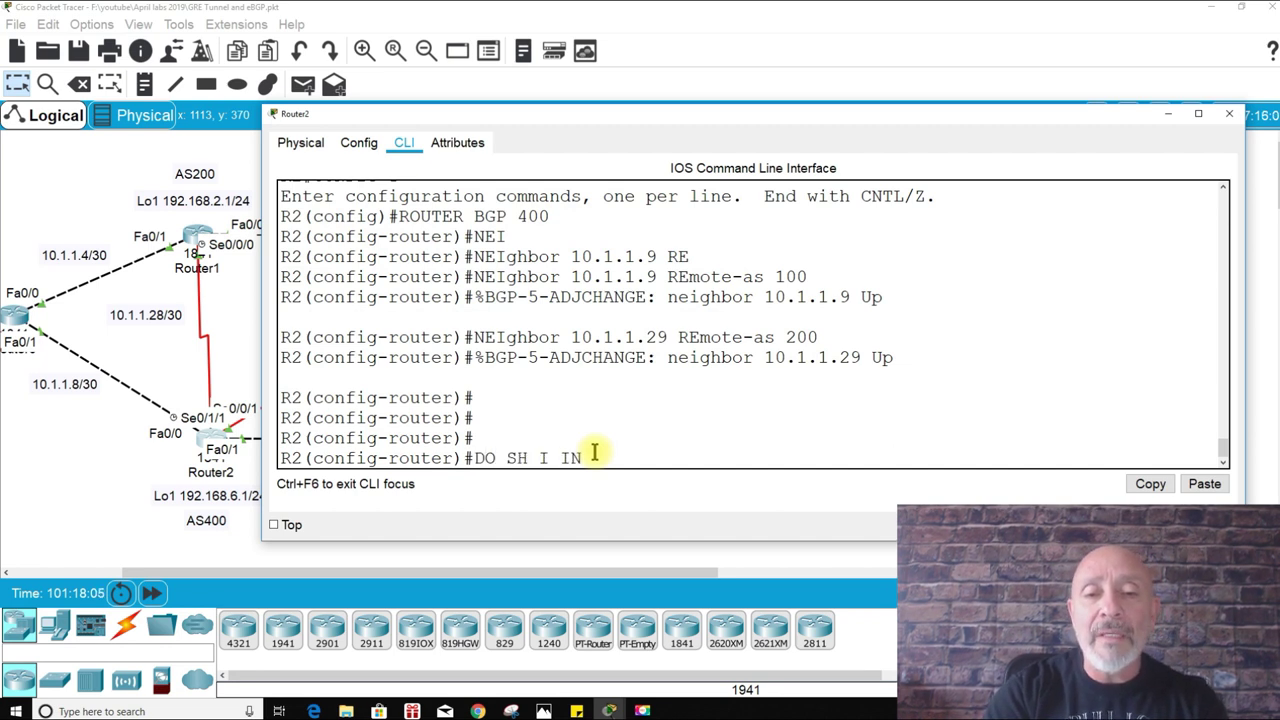
text(INT BRIE)
key(BackSpace)
text(IEF)
key(Return)
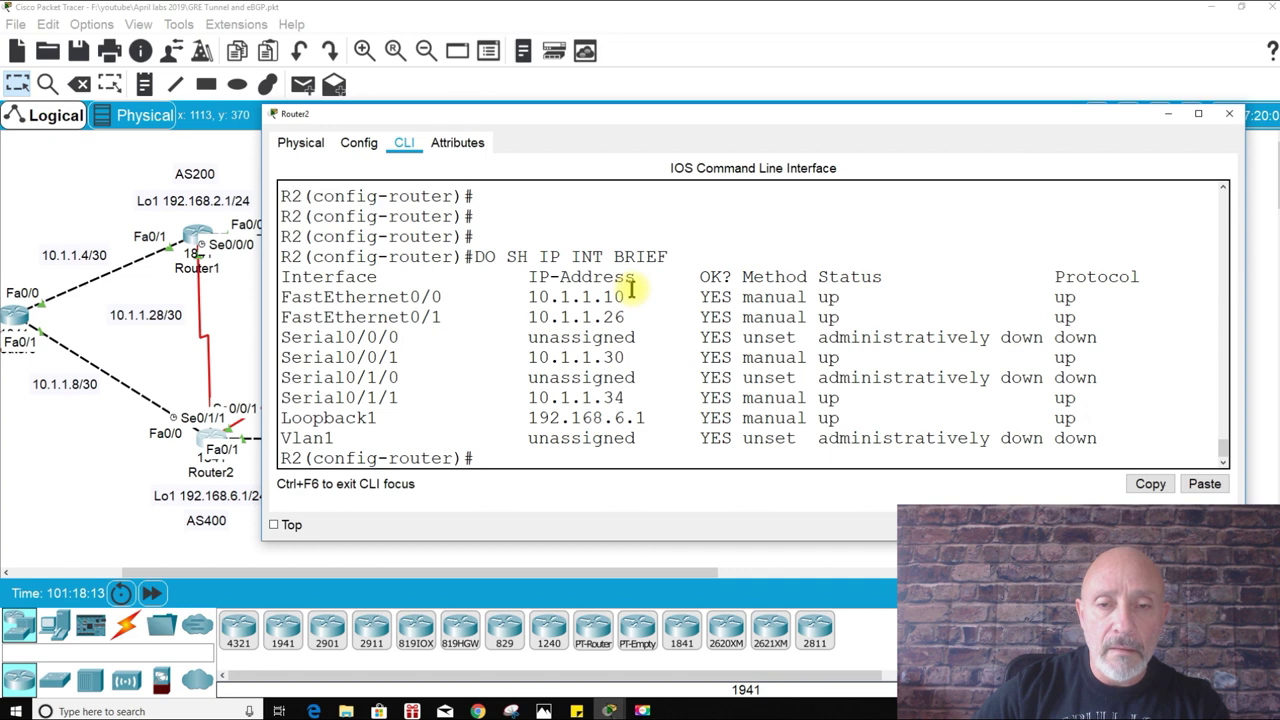
Step: Define 10.1.1.33 as a BGP neighbor of Router2 with remote-as 300
drag(563, 113, 599, 149)
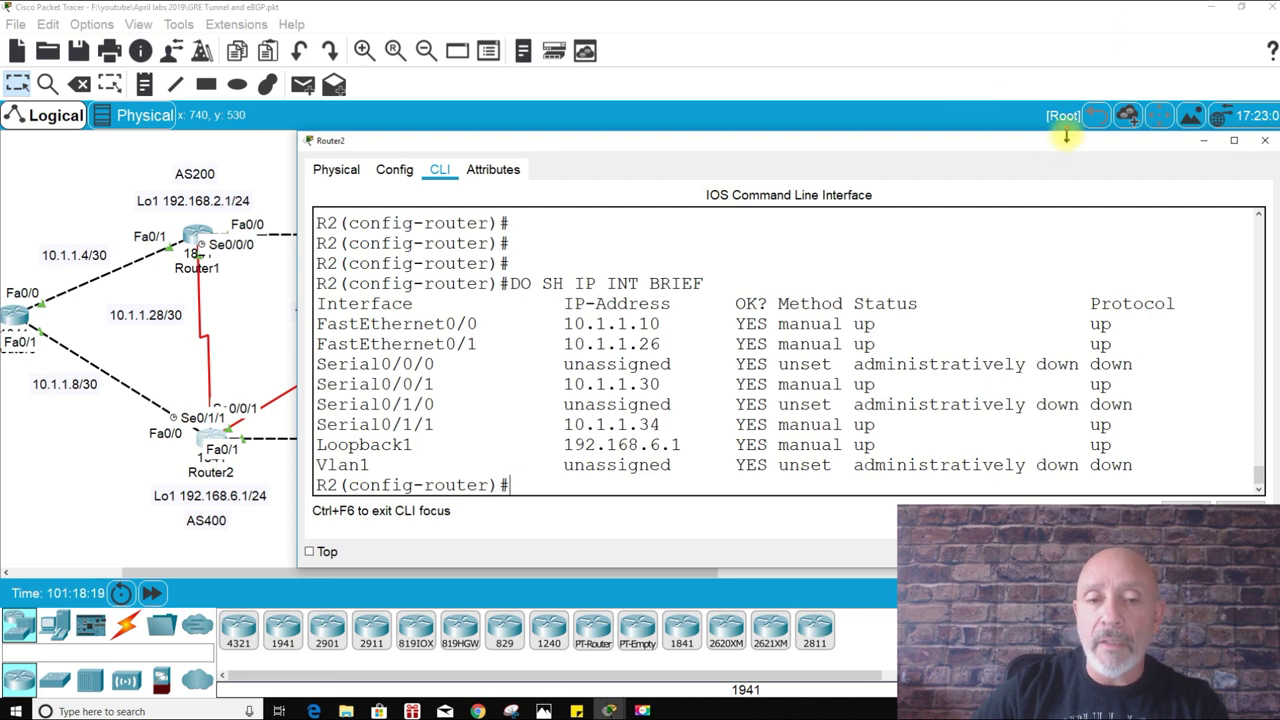
drag(1043, 145, 887, 146)
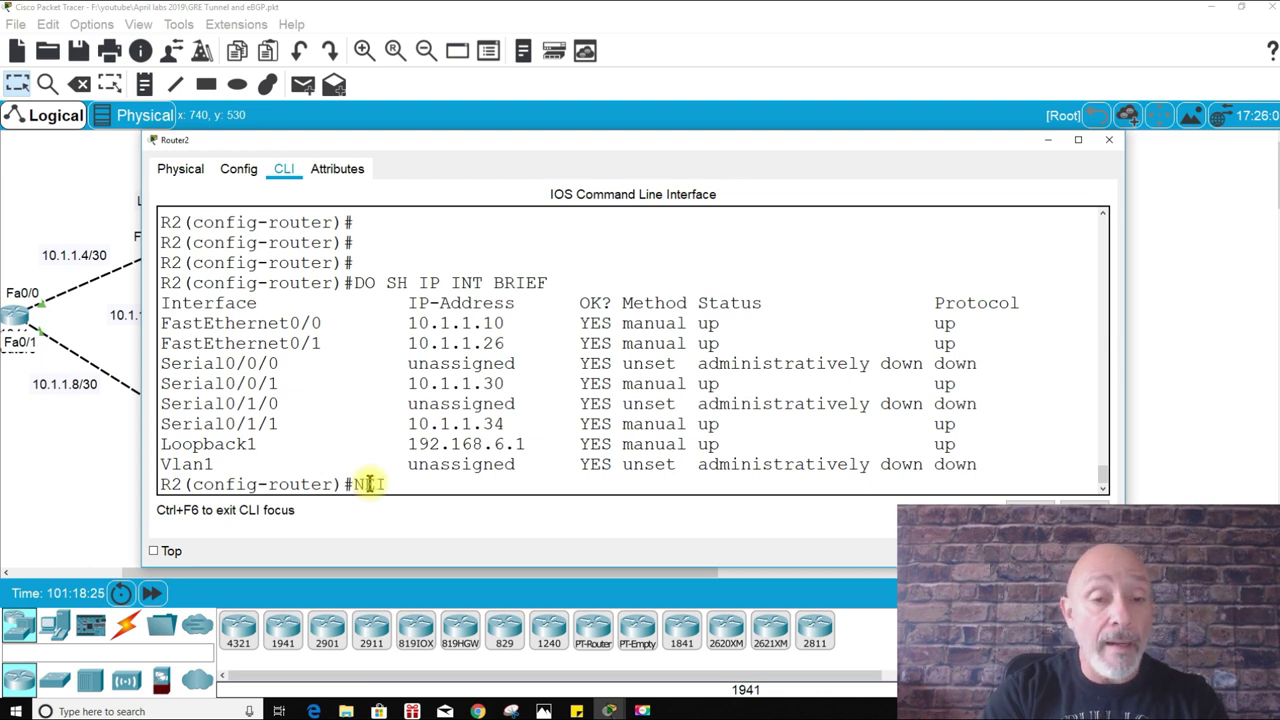
key(Tab)
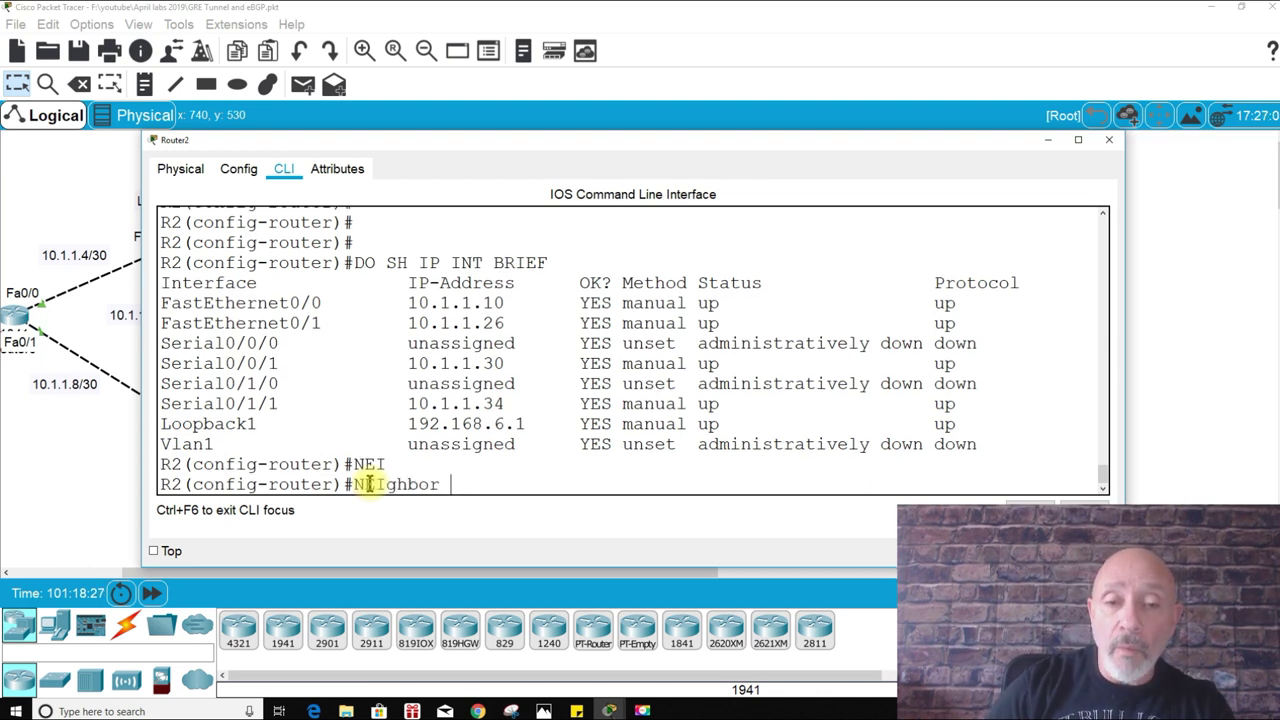
drag(405, 403, 515, 403)
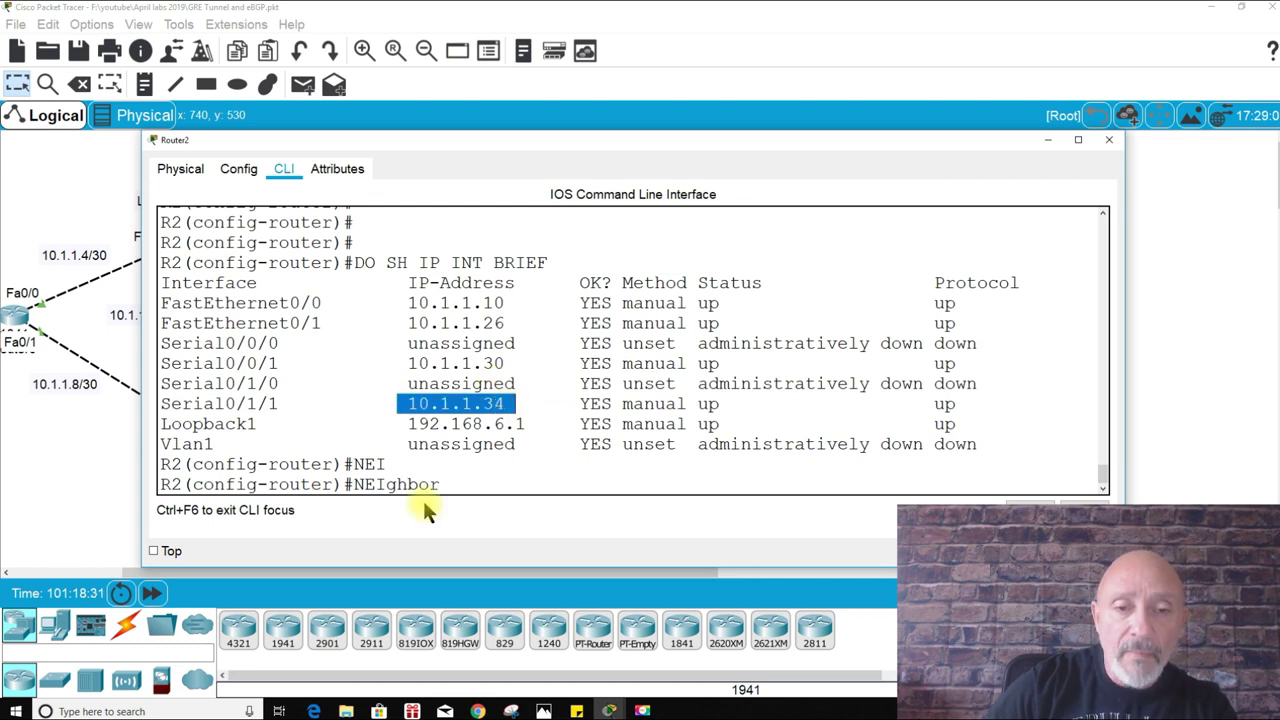
click(500, 457)
text(10.1.1.3)
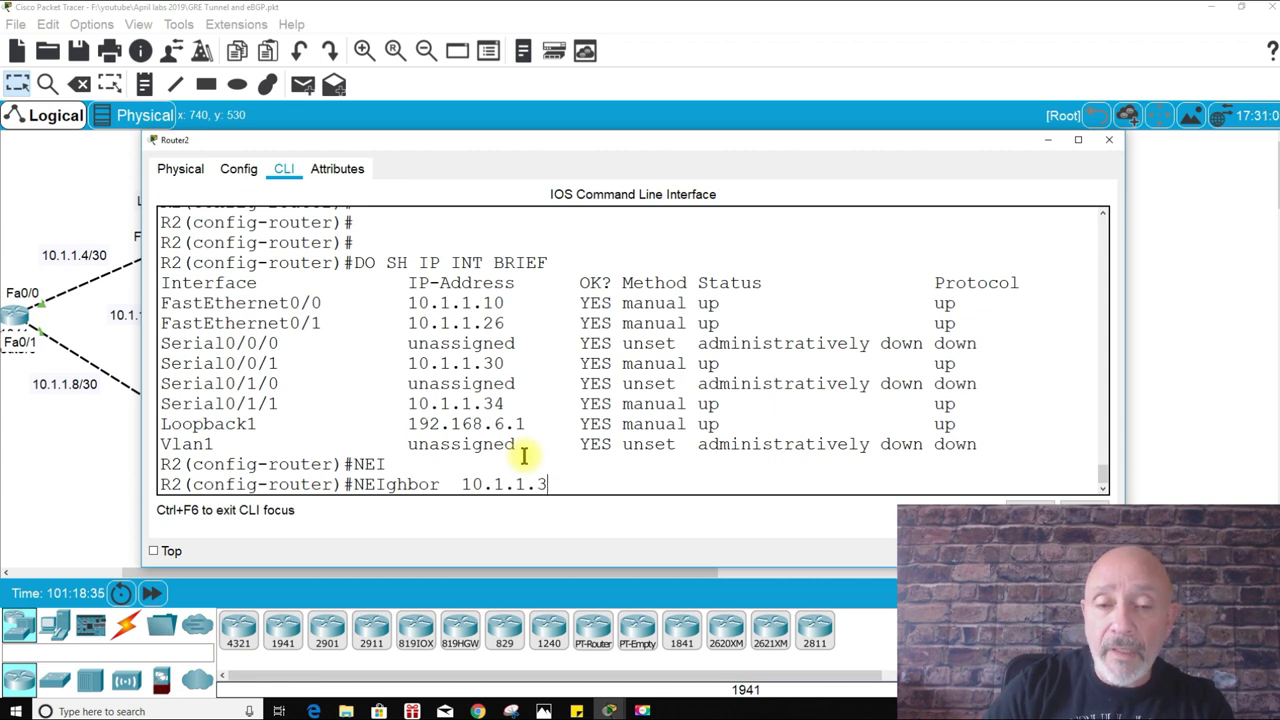
text(3 REM)
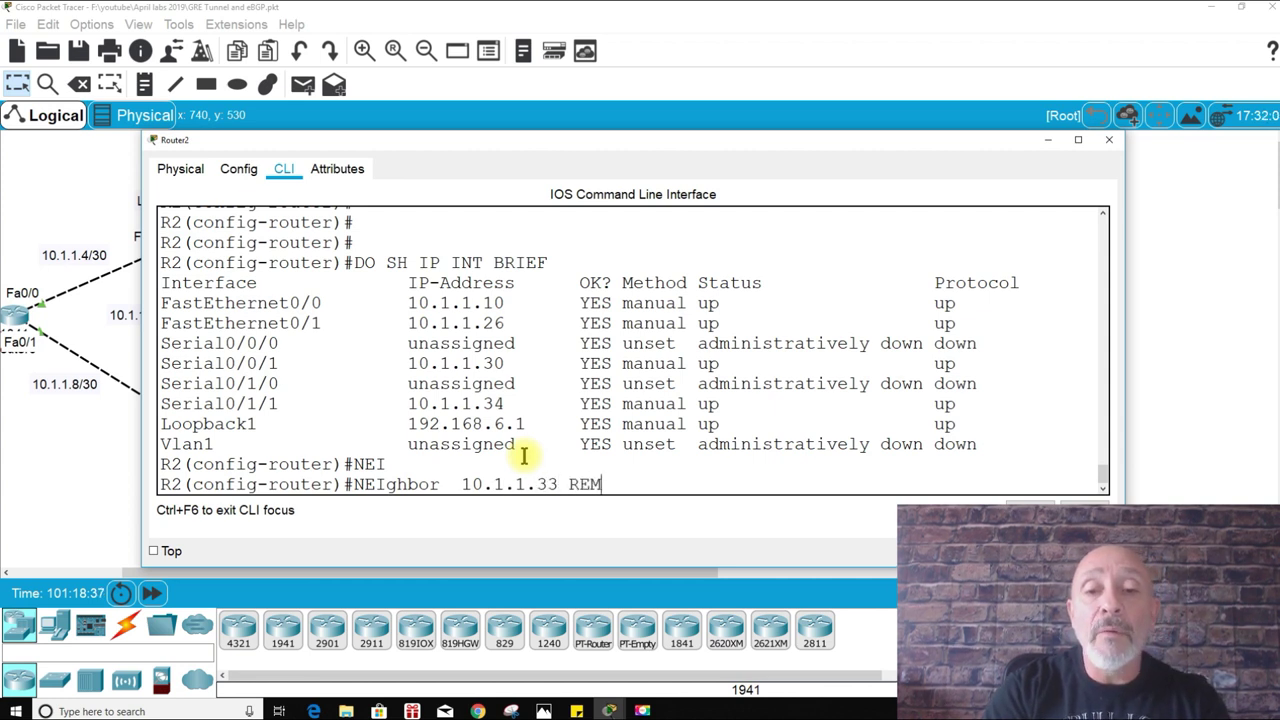
key(Tab)
drag(724, 147, 739, 60)
text(300)
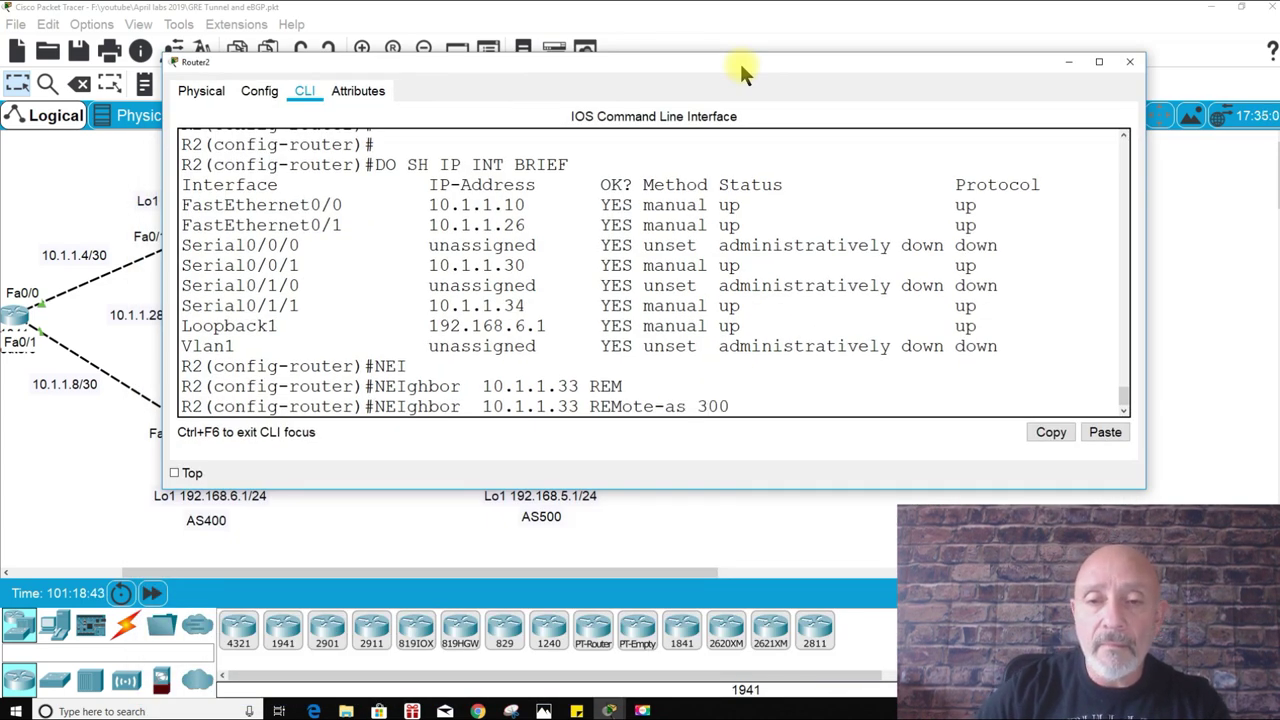
key(Return)
text(DO WR)
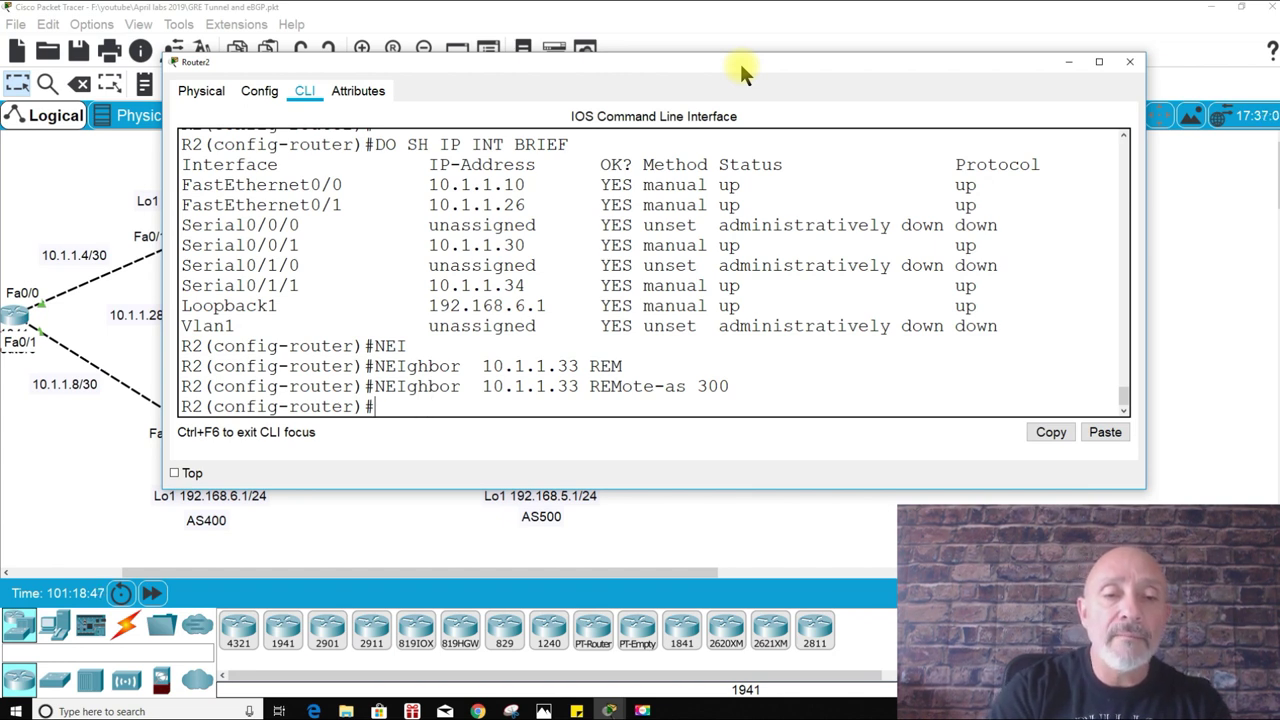
Step: Check Router2's link to Router4, recall the last neighbor command and set its remote-as to 500
drag(612, 63, 675, 505)
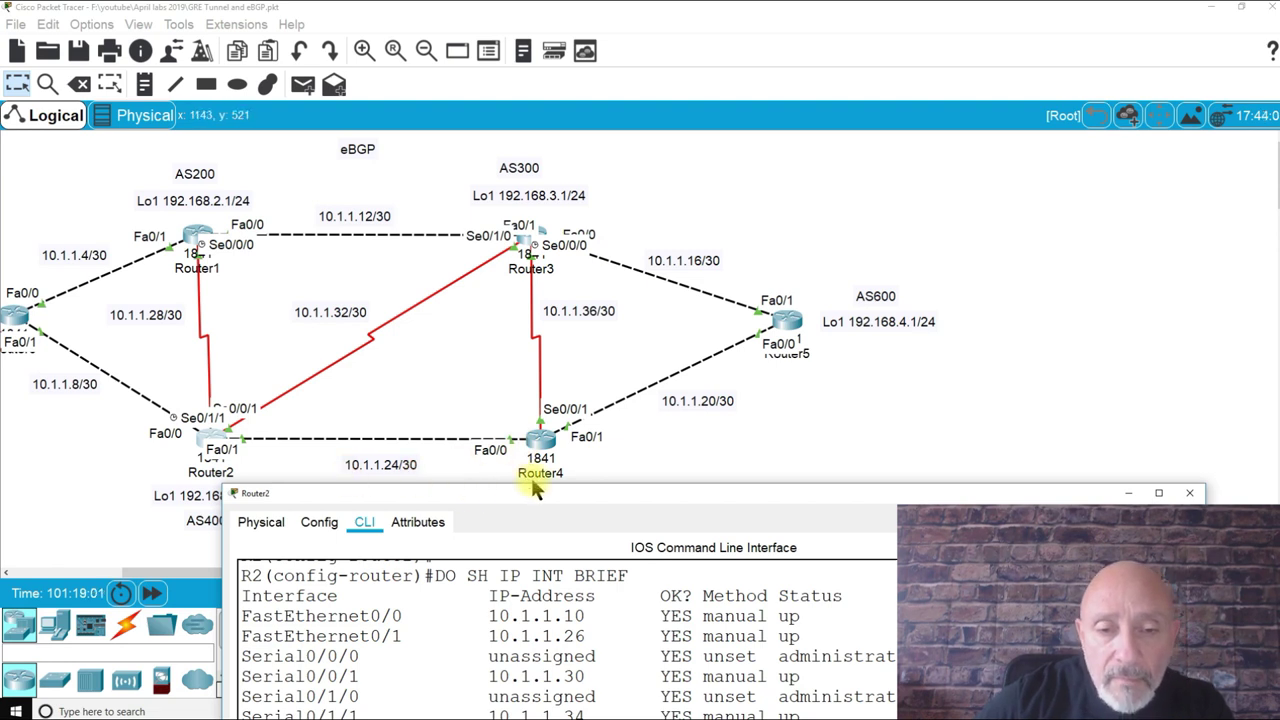
drag(542, 490, 558, 134)
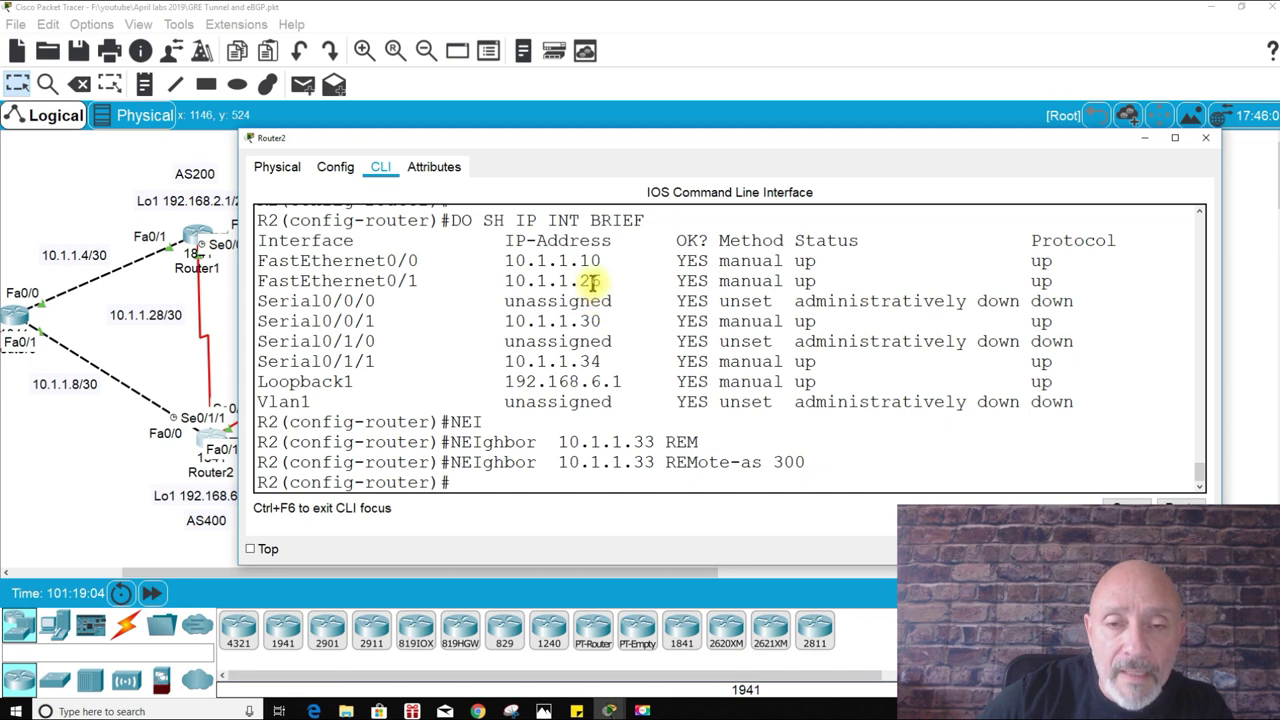
drag(598, 282, 474, 300)
click(479, 482)
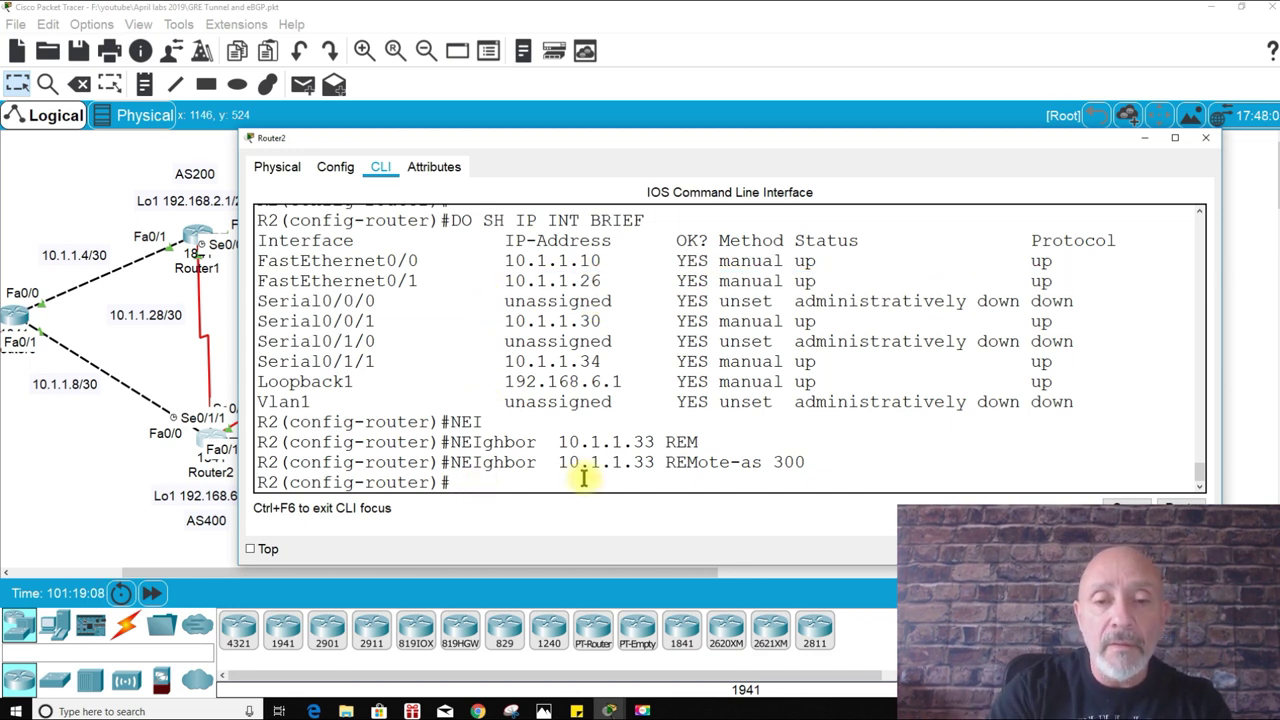
key(Up)
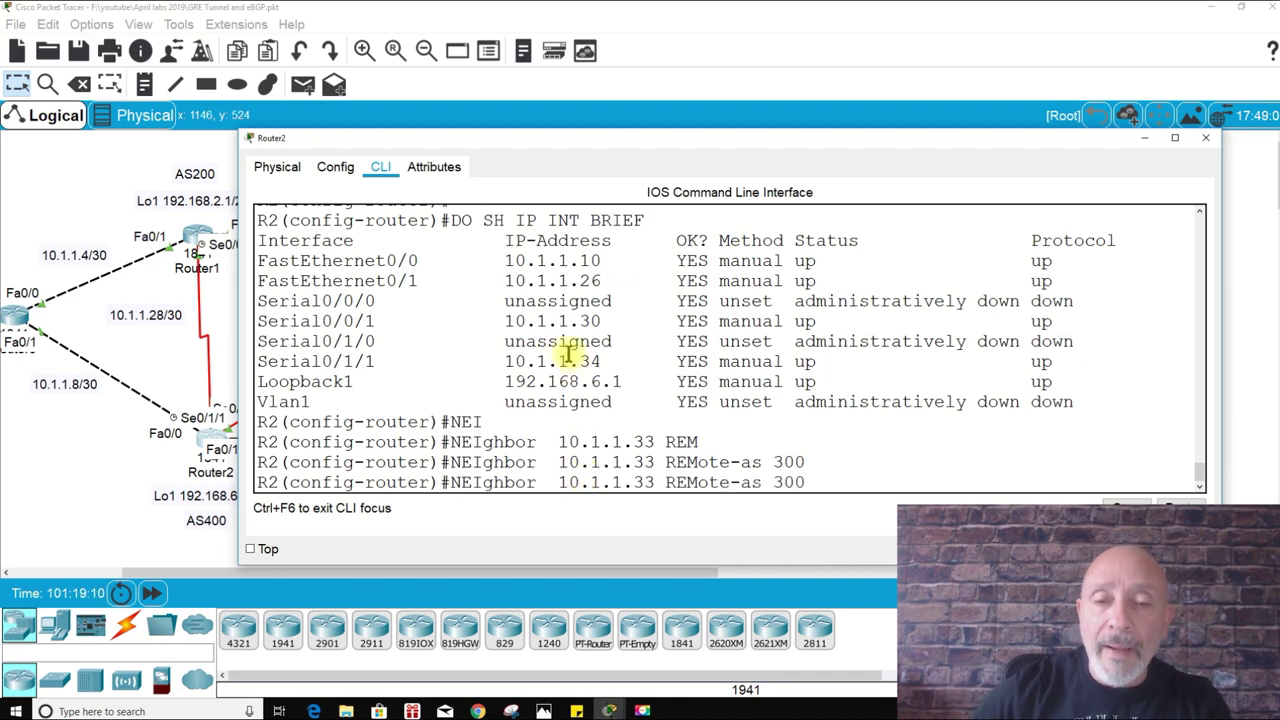
mouse_move(671, 135)
mouse_down()
mouse_move(657, 488)
mouse_move(622, 558)
mouse_move(666, 118)
mouse_up()
key(BackSpace)
key(BackSpace)
key(BackSpace)
text(500)
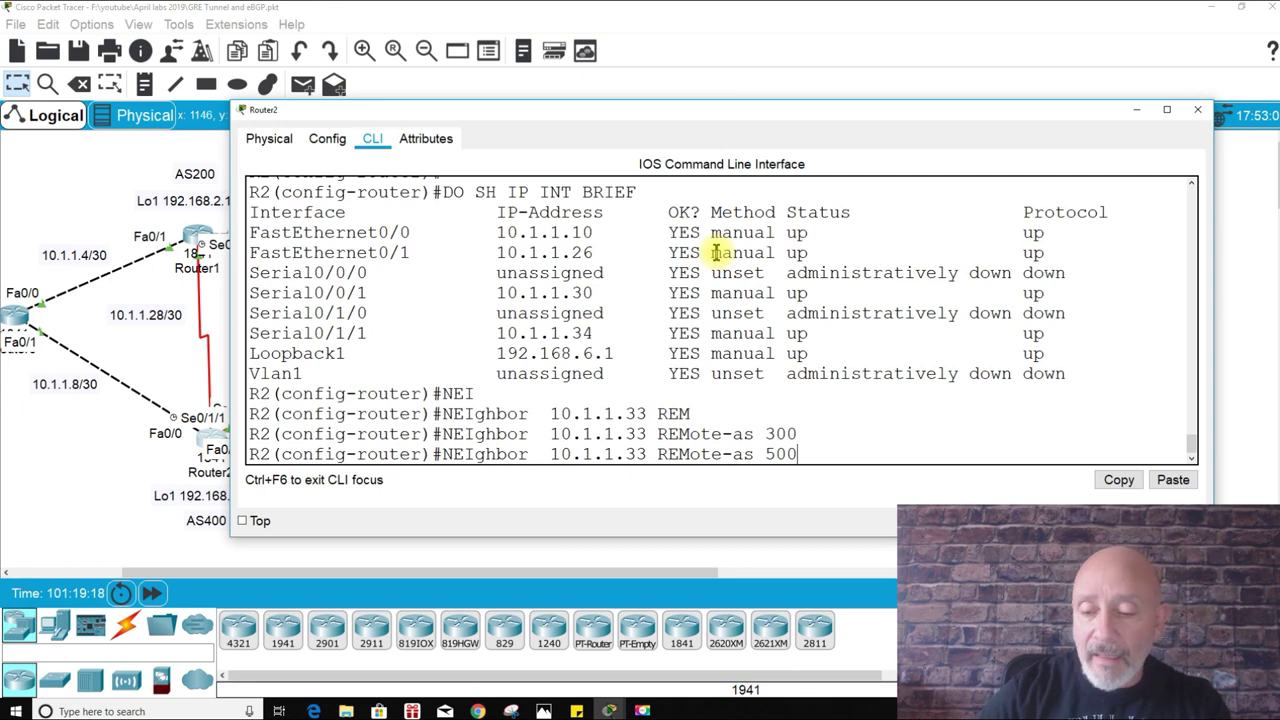
Step: Set the neighbor address in the recalled command to 10.1.1.25 and submit it
key(Left)
key(Left)
key(Left)
key(Left)
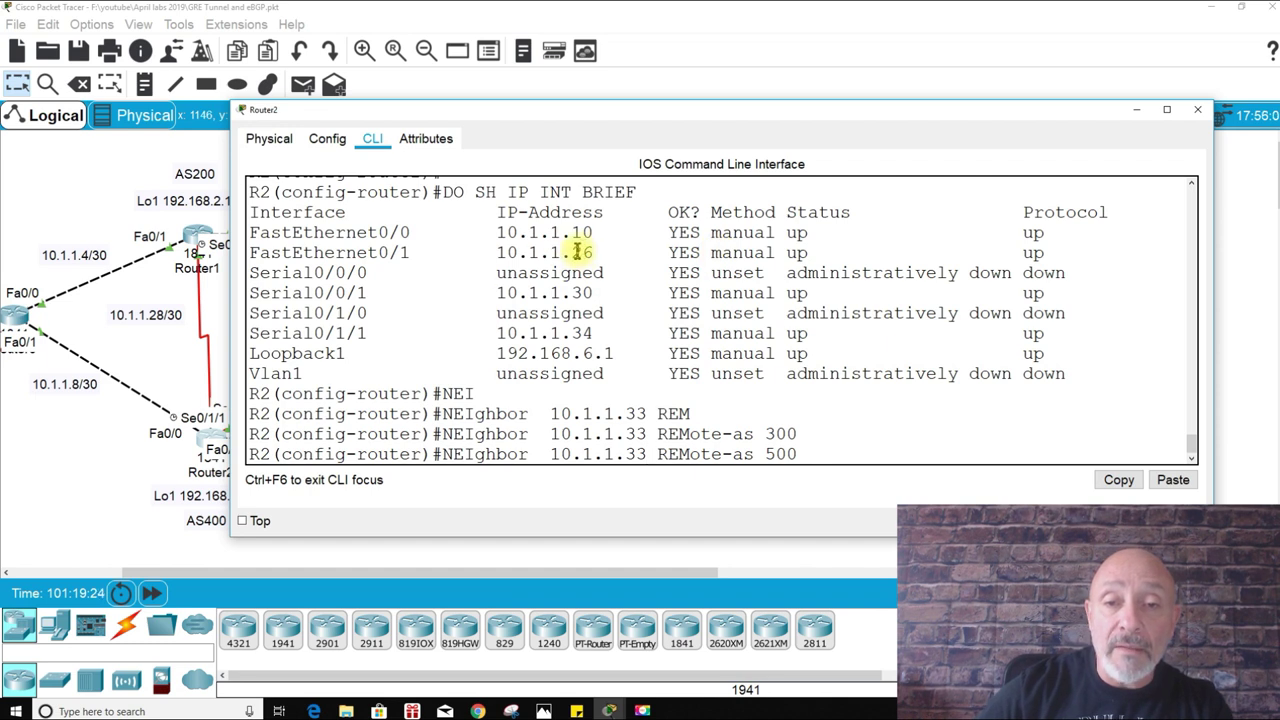
key(BackSpace)
key(BackSpace)
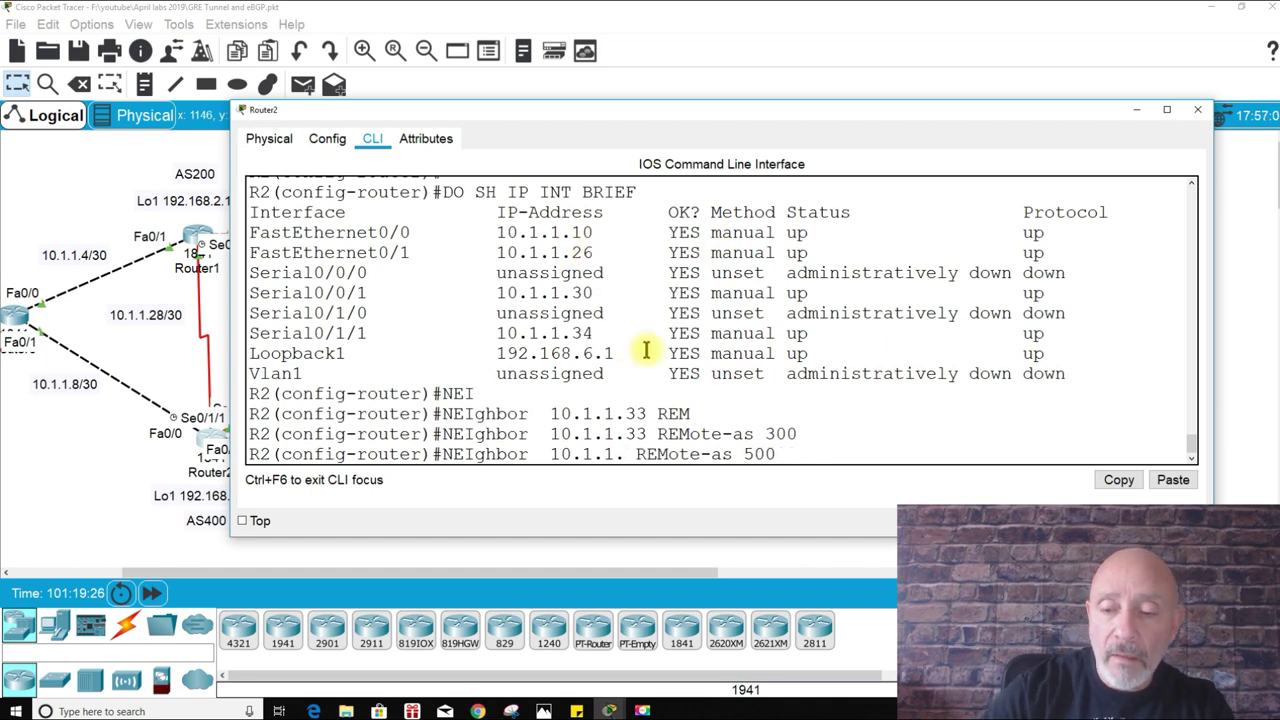
text(25)
key(Return)
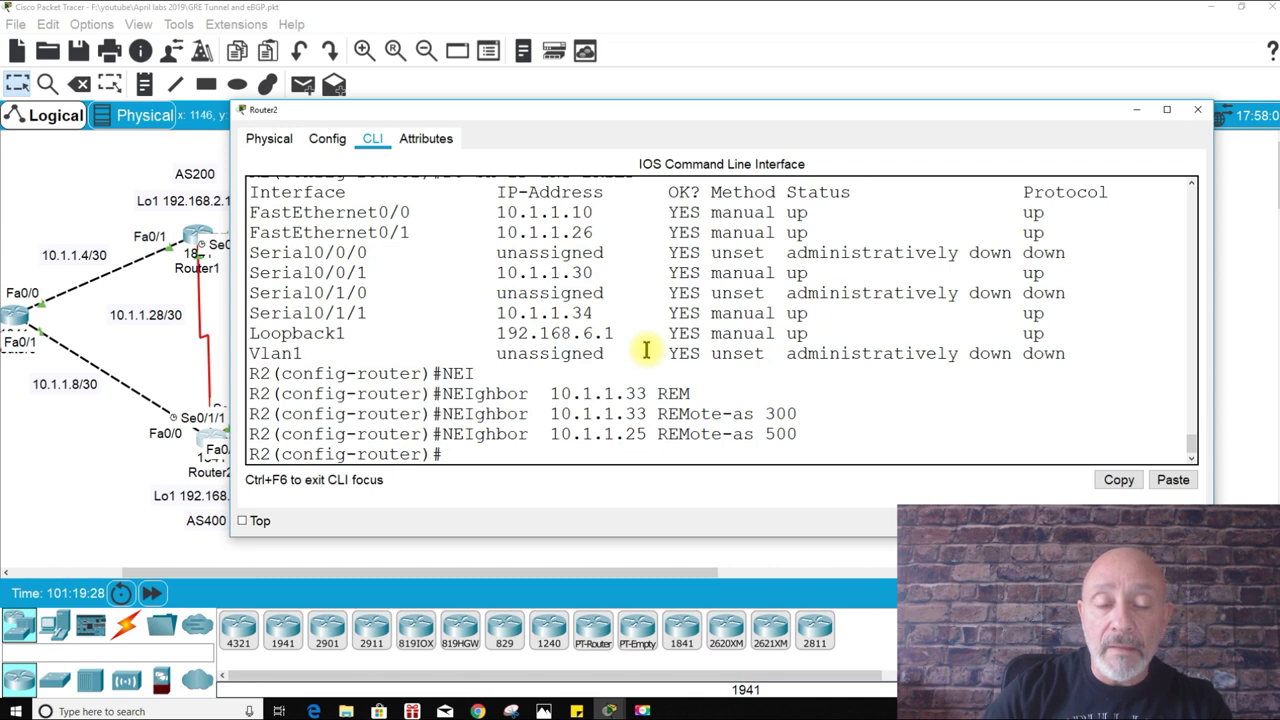
Step: Advertise networks 10.1.1.8 and 10.1.1.28 in Router2's BGP process, each with mask 255.255.255.252
text(NET)
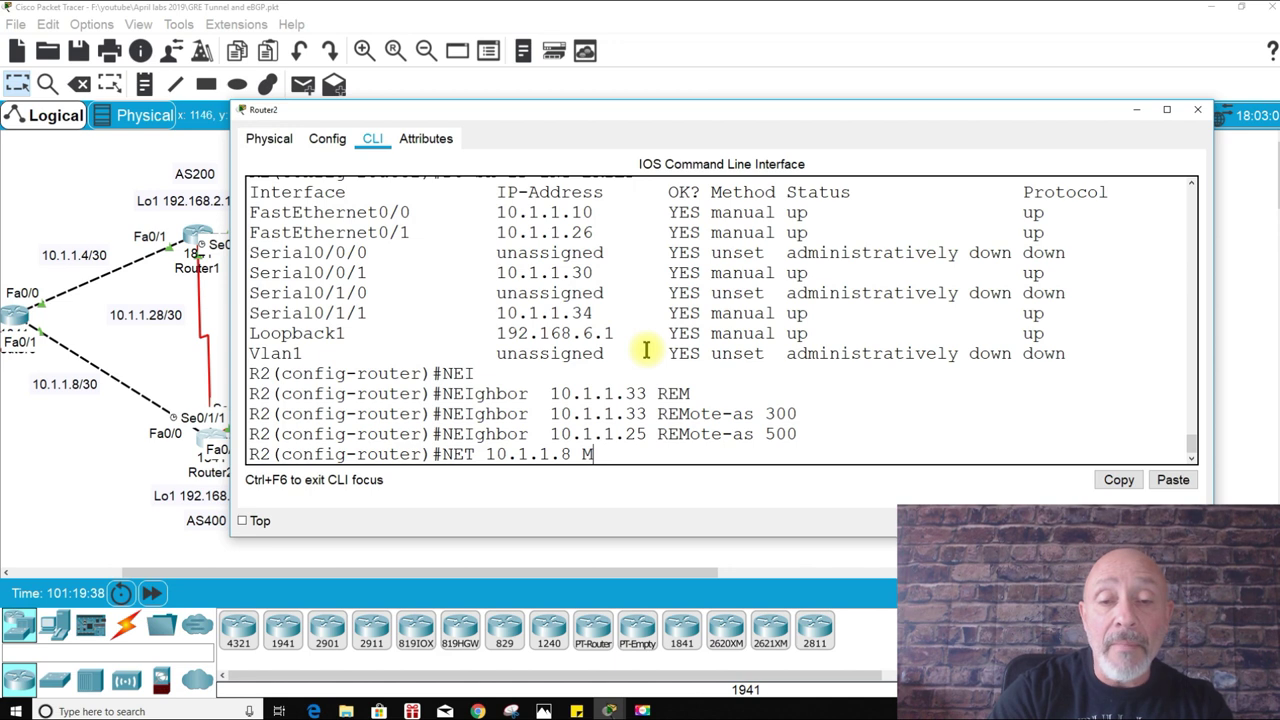
text(10.1.1.8 MASK 255.255.255.252)
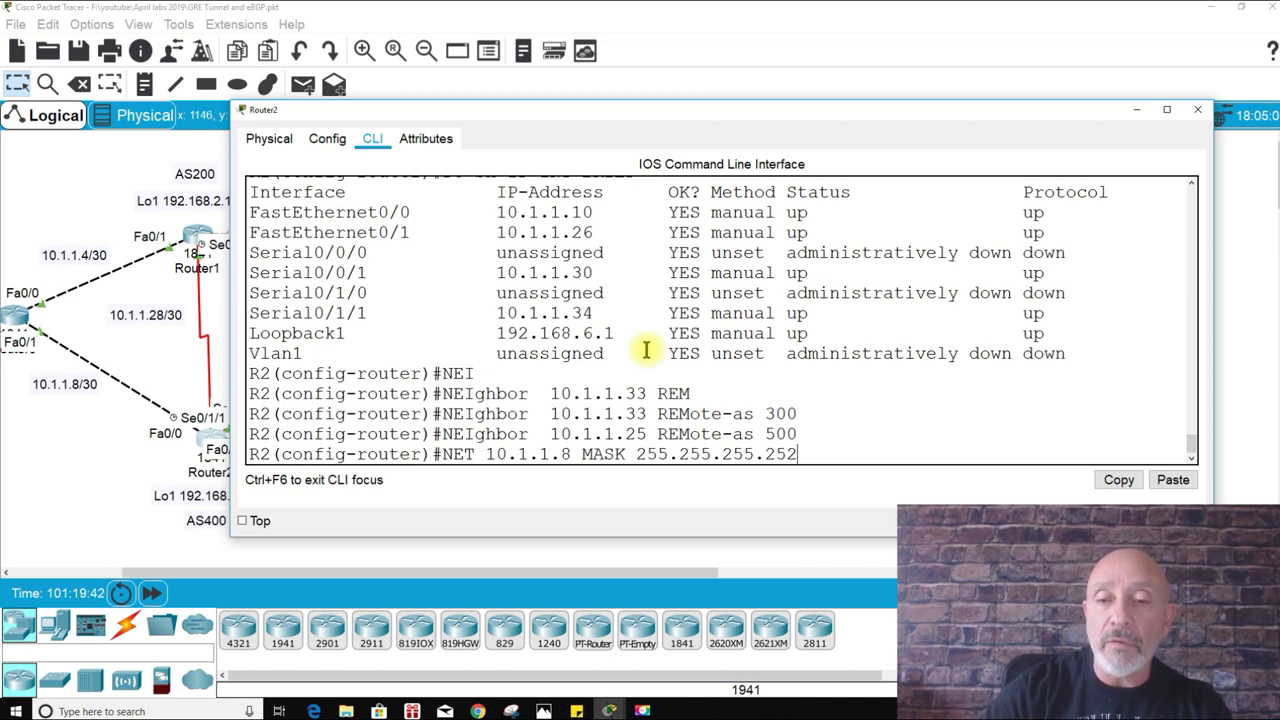
key(Return)
key(Up)
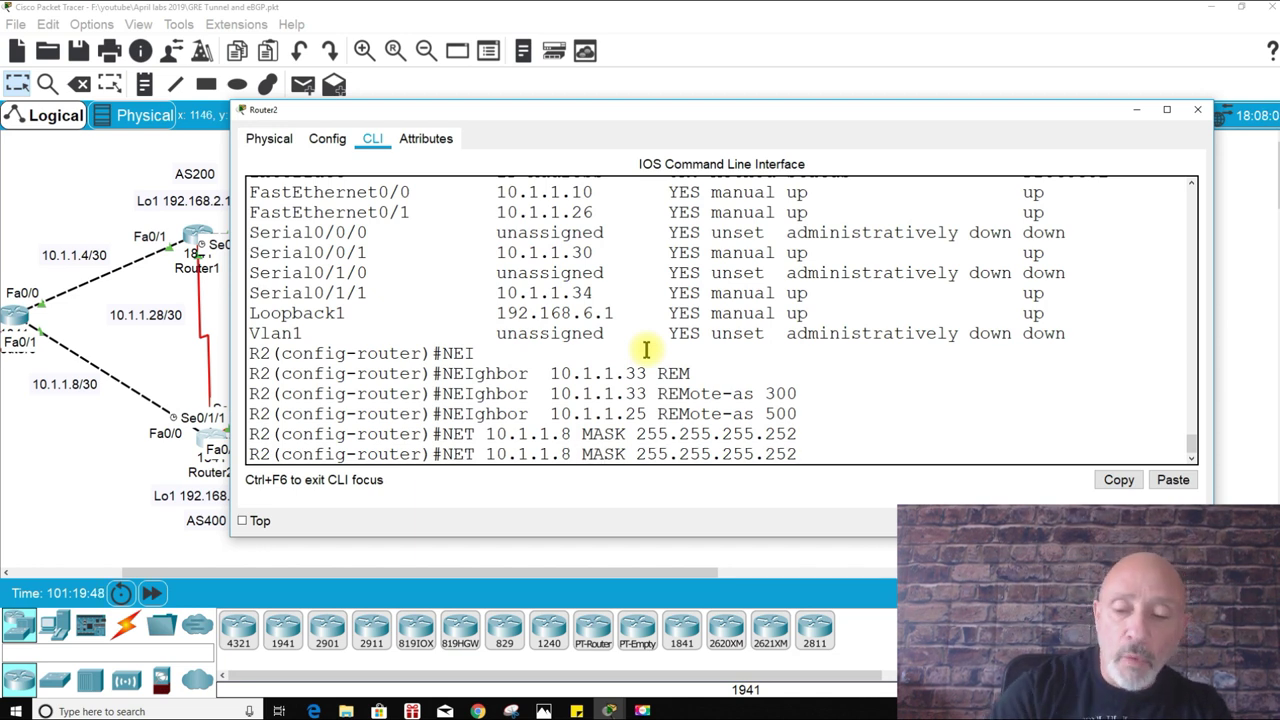
key(BackSpace)
text(2)
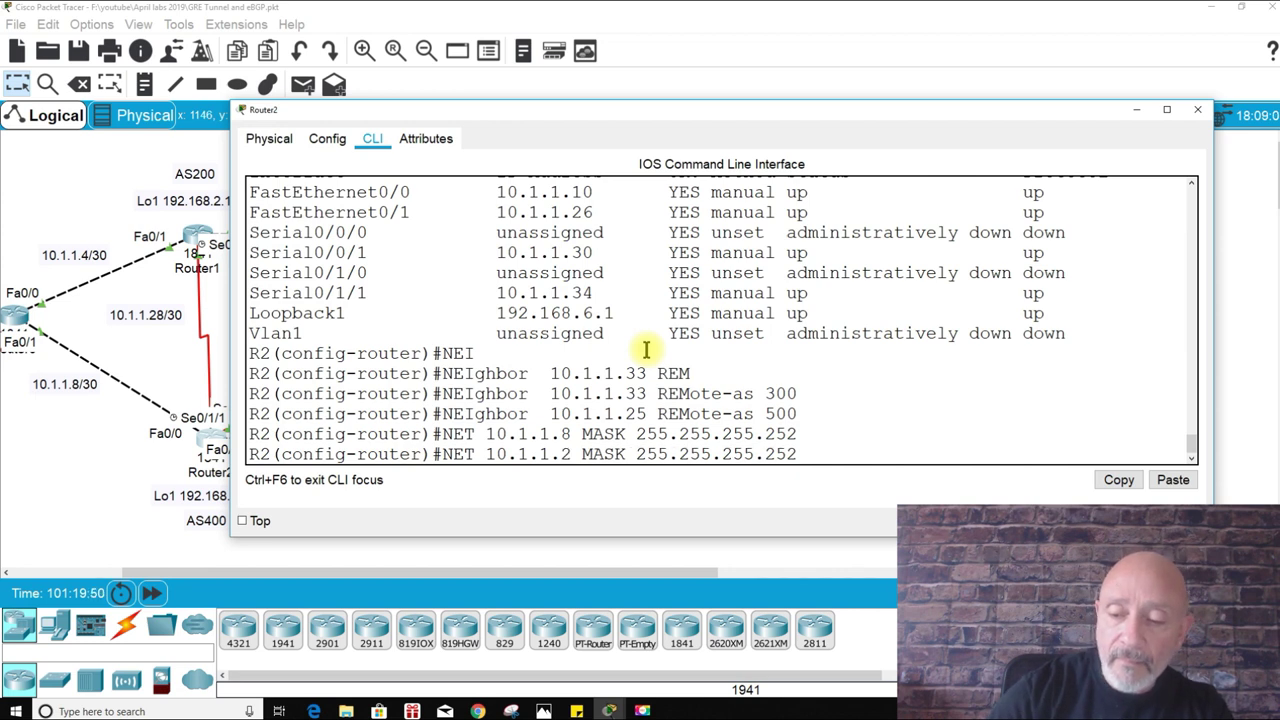
text(8)
key(Return)
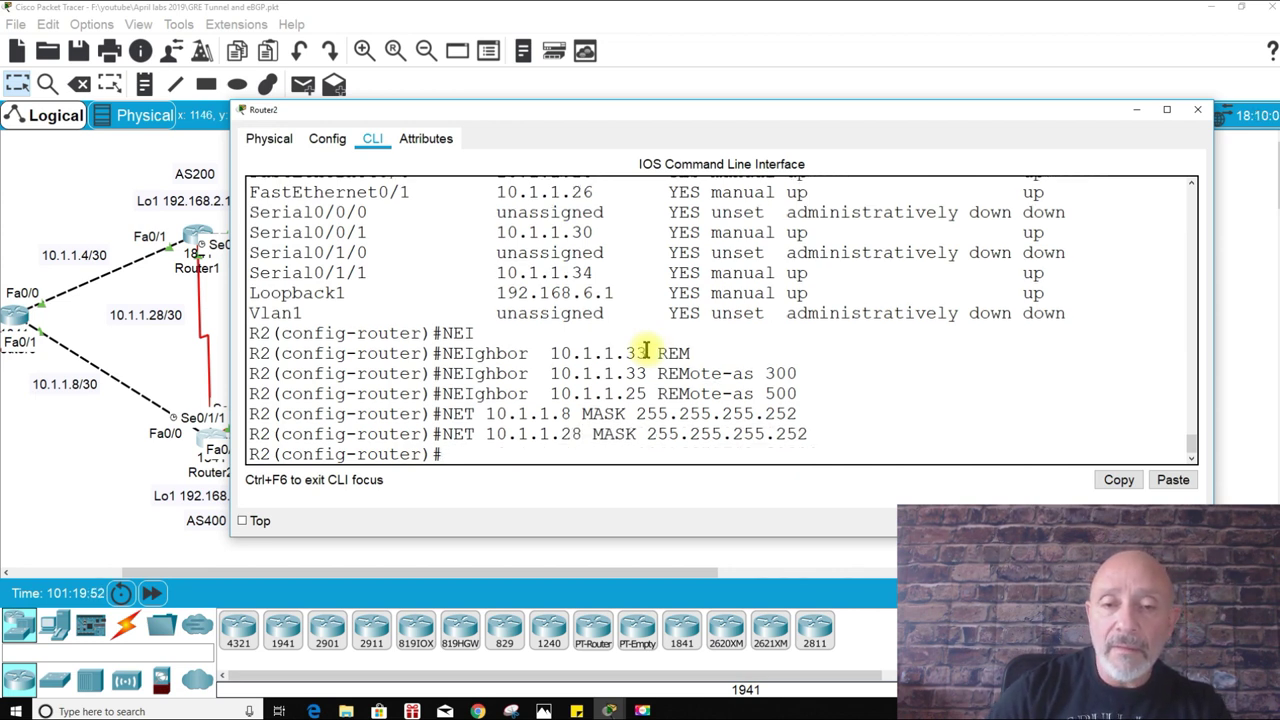
Step: Advertise network 10.1.1.32 with mask 255.255.255.252 in Router2's BGP process
key(Up)
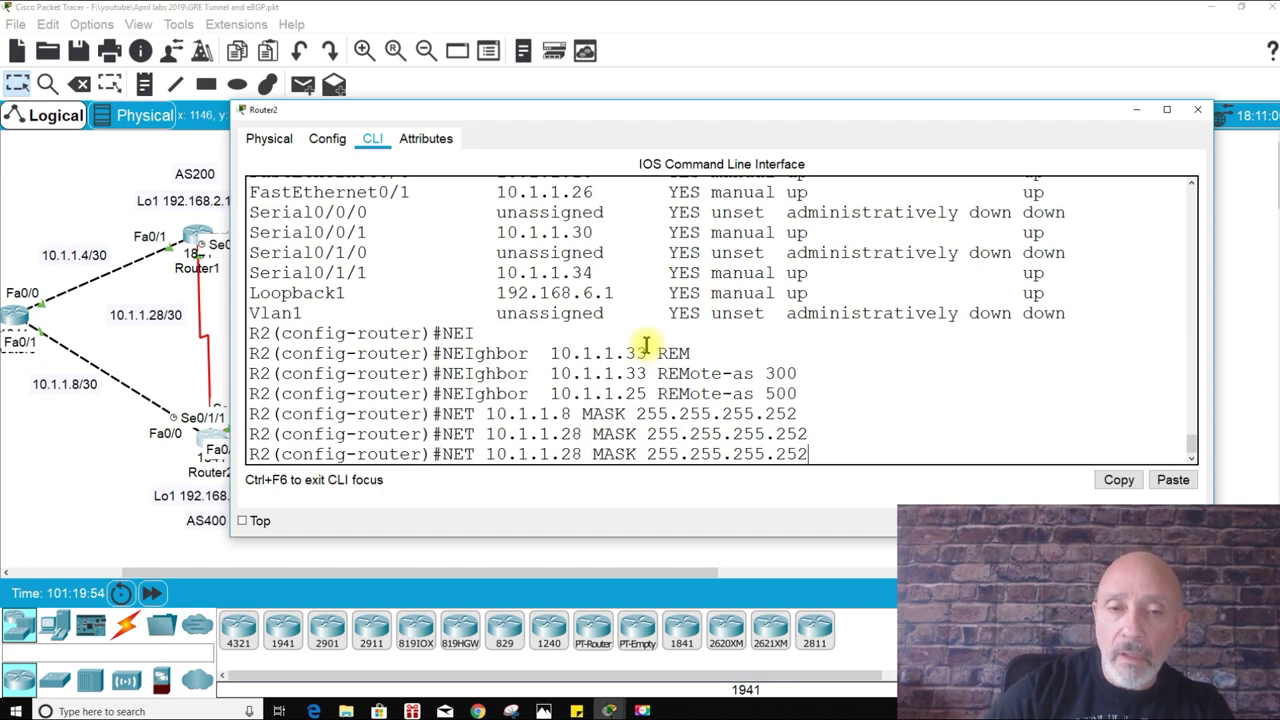
drag(657, 110, 798, 91)
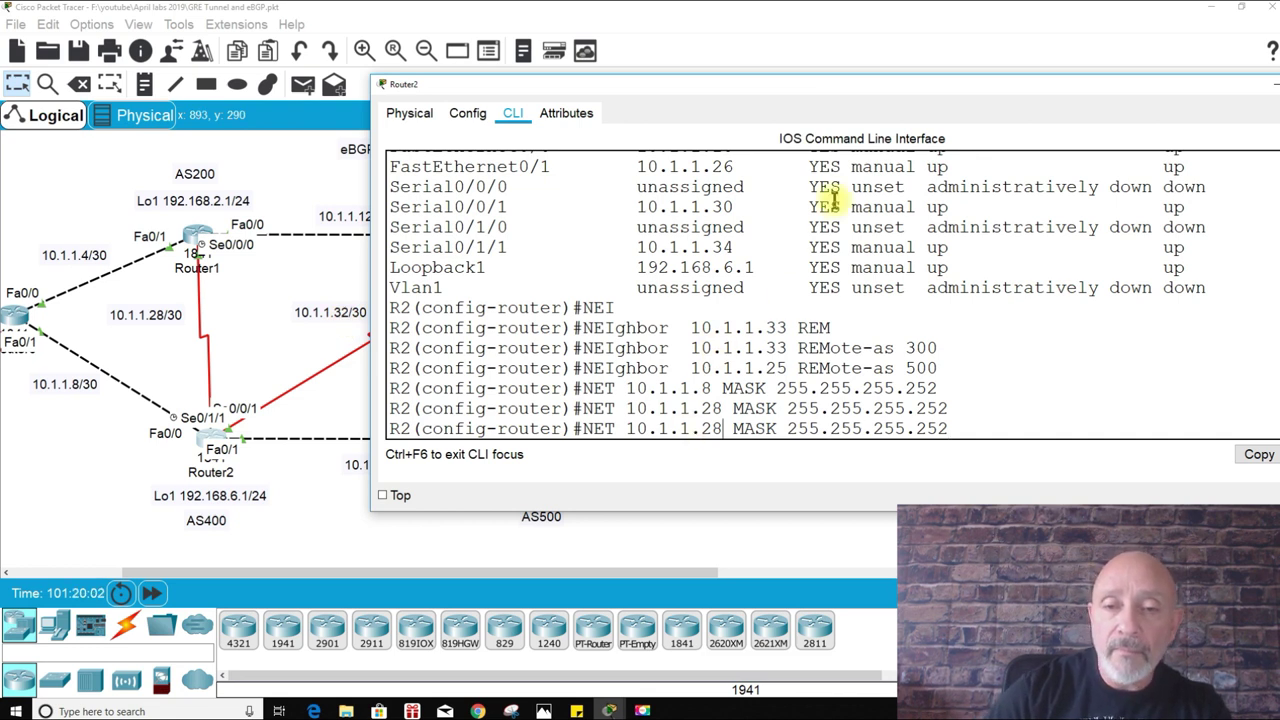
key(BackSpace)
key(BackSpace)
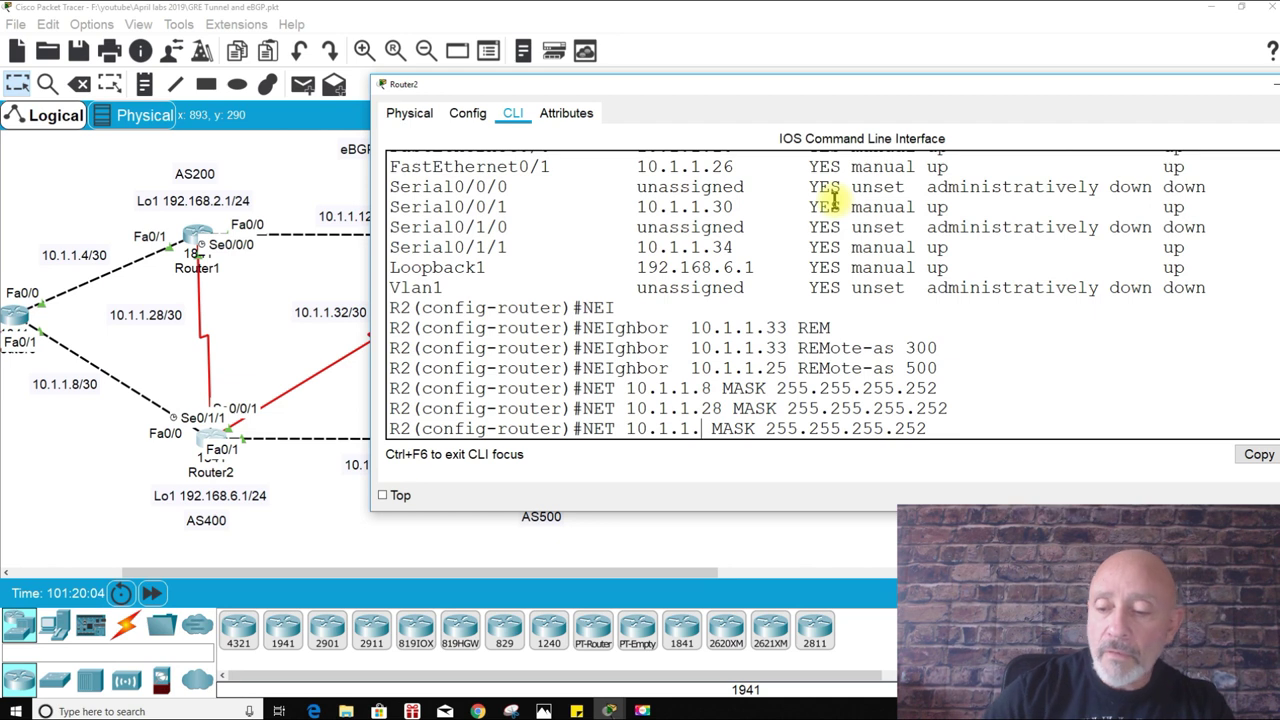
text(32)
key(Return)
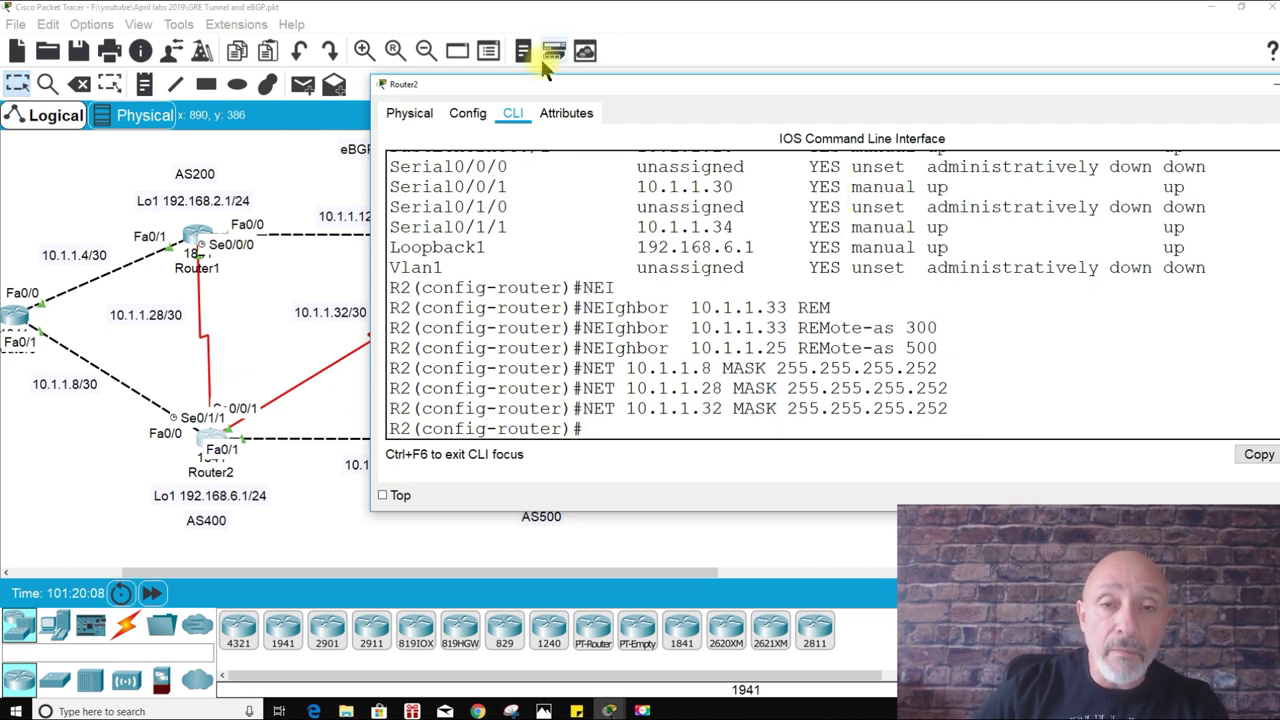
Step: Advertise network 10.1.1.24 with mask 255.255.255.252 in Router2's BGP process
drag(540, 82, 374, 70)
key(Up)
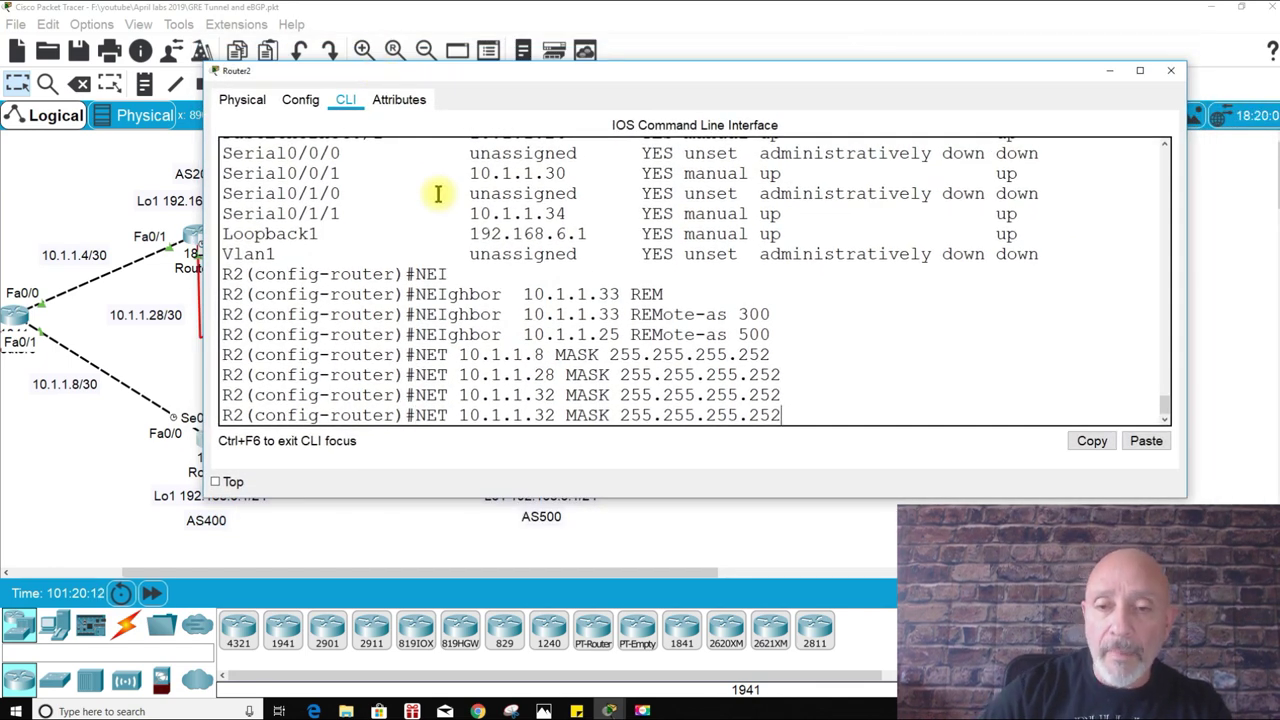
key(Left)
key(Left)
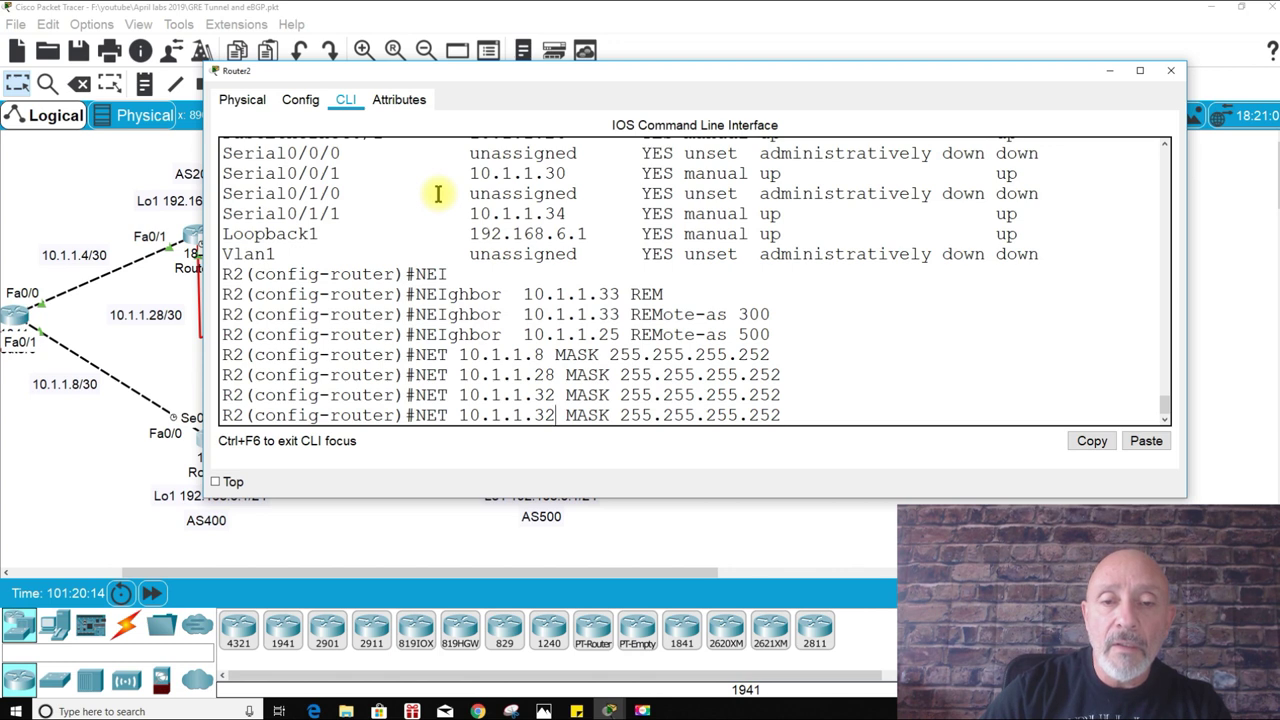
key(BackSpace)
key(BackSpace)
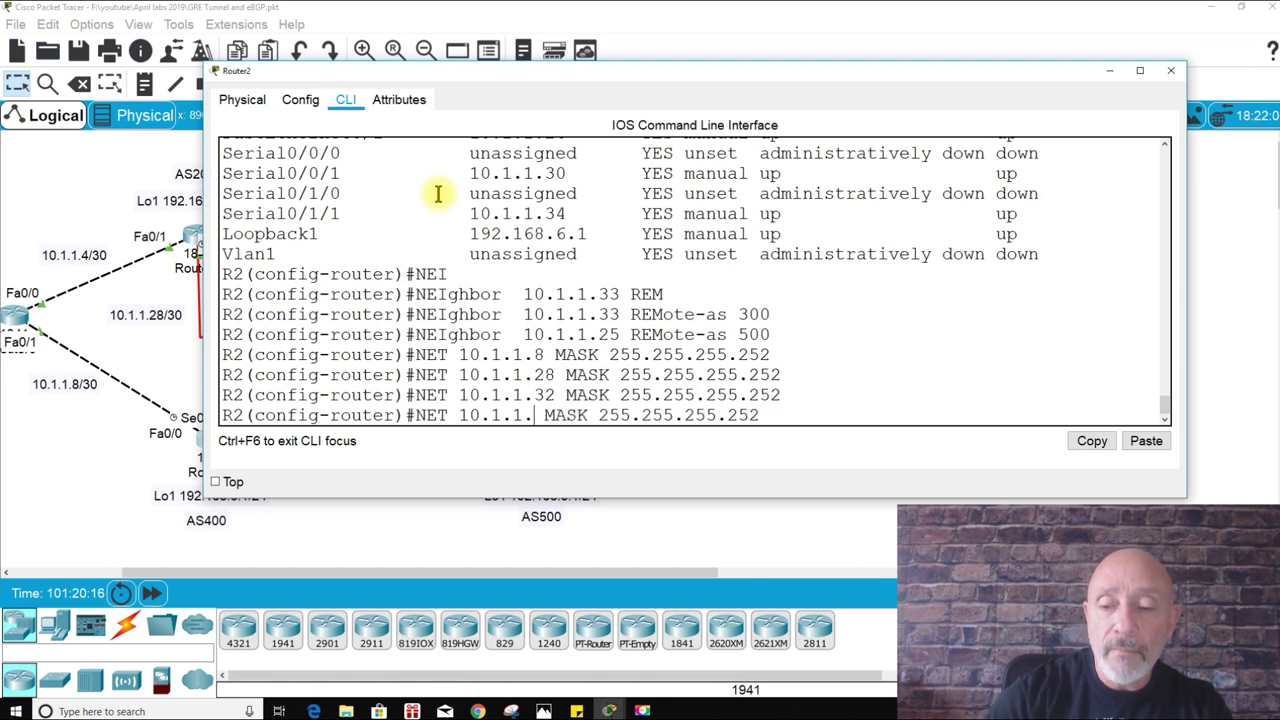
text(24)
key(Return)
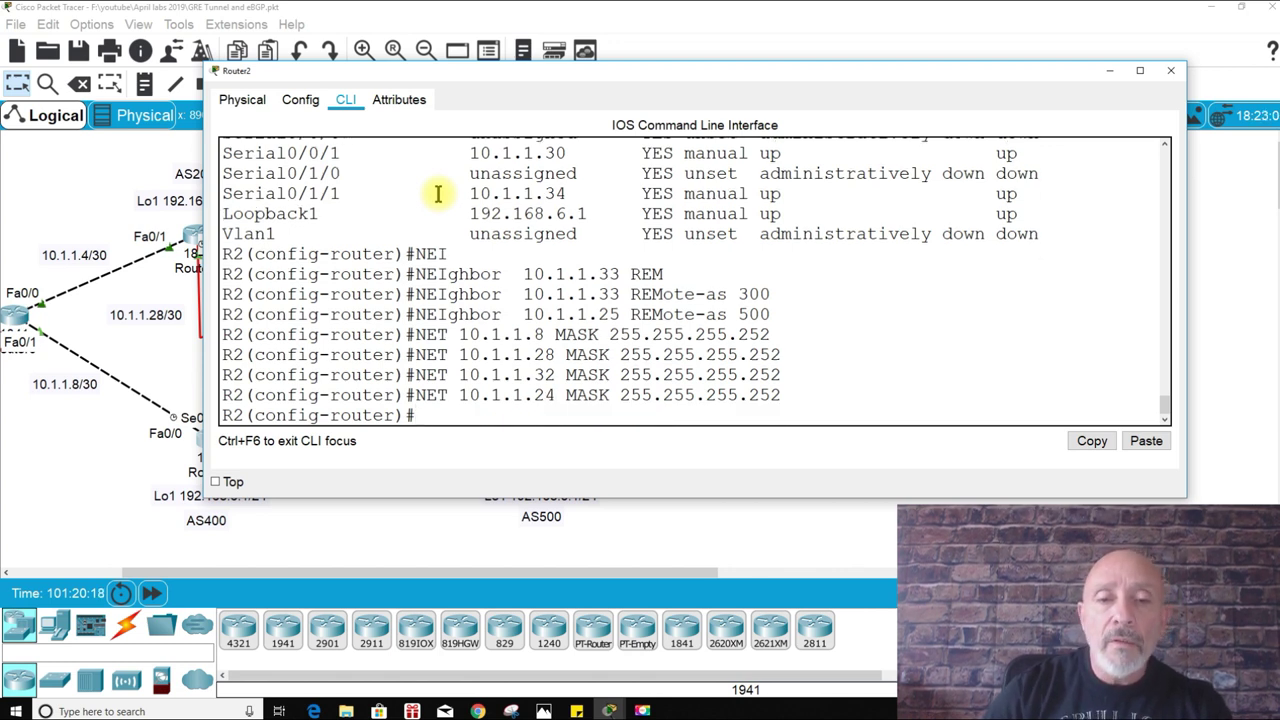
Step: Save Router2's configuration with DO WR and minimize its window to uncover the topology
text(DO WR)
key(Return)
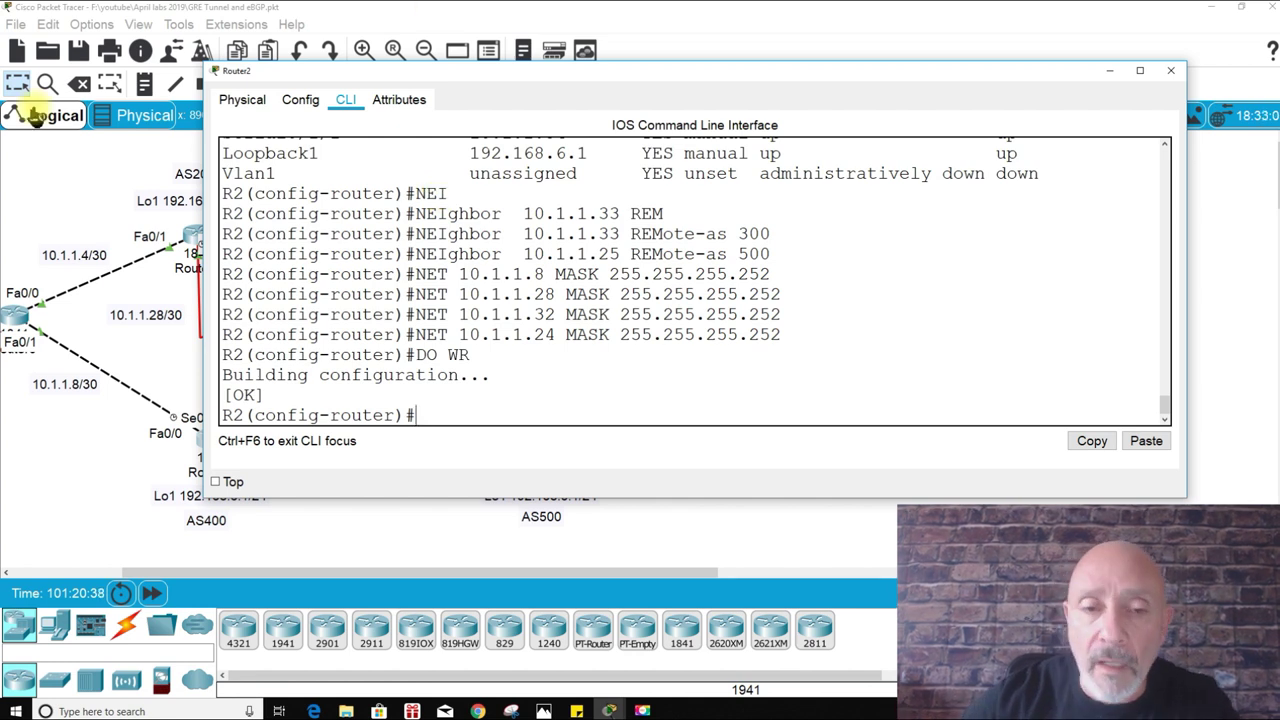
click(1103, 70)
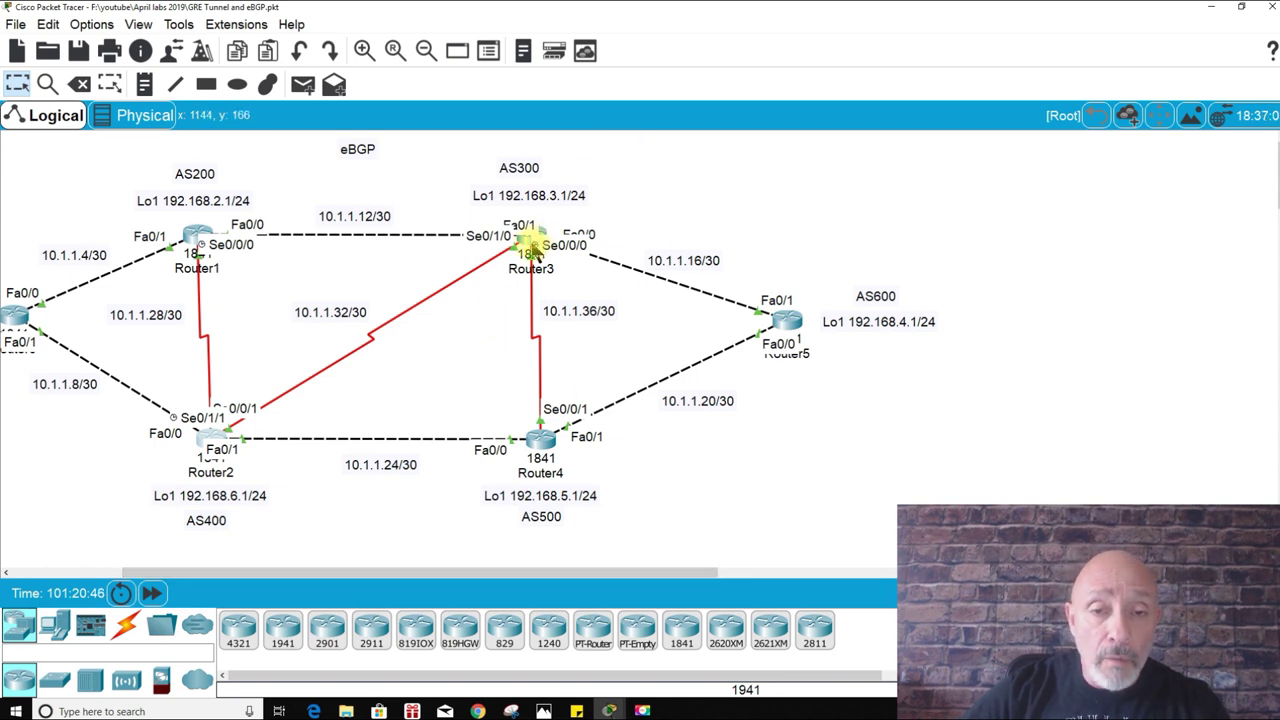
Step: Bring Router3 and its links into view in the topology and open Router3's command line
drag(499, 571, 574, 530)
scroll(356, 248, down, 1)
scroll(343, 237, up, 1)
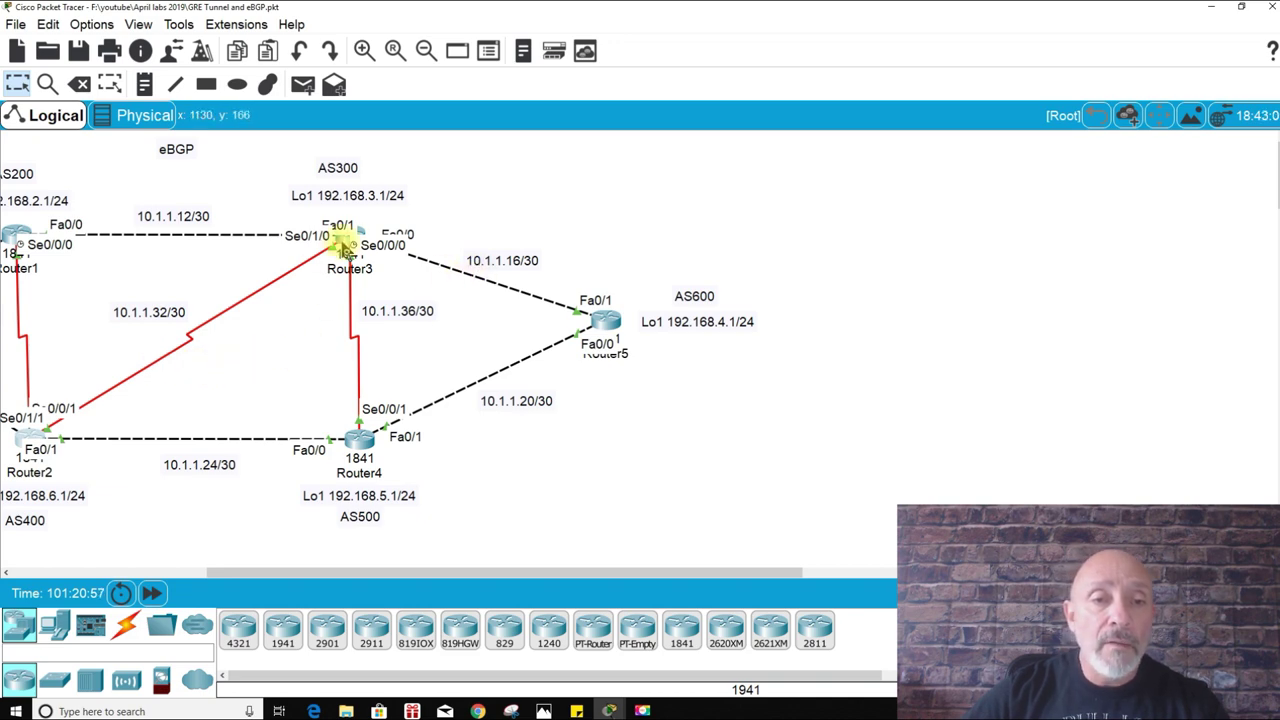
click(340, 241)
key(Return)
key(Return)
key(Return)
key(Return)
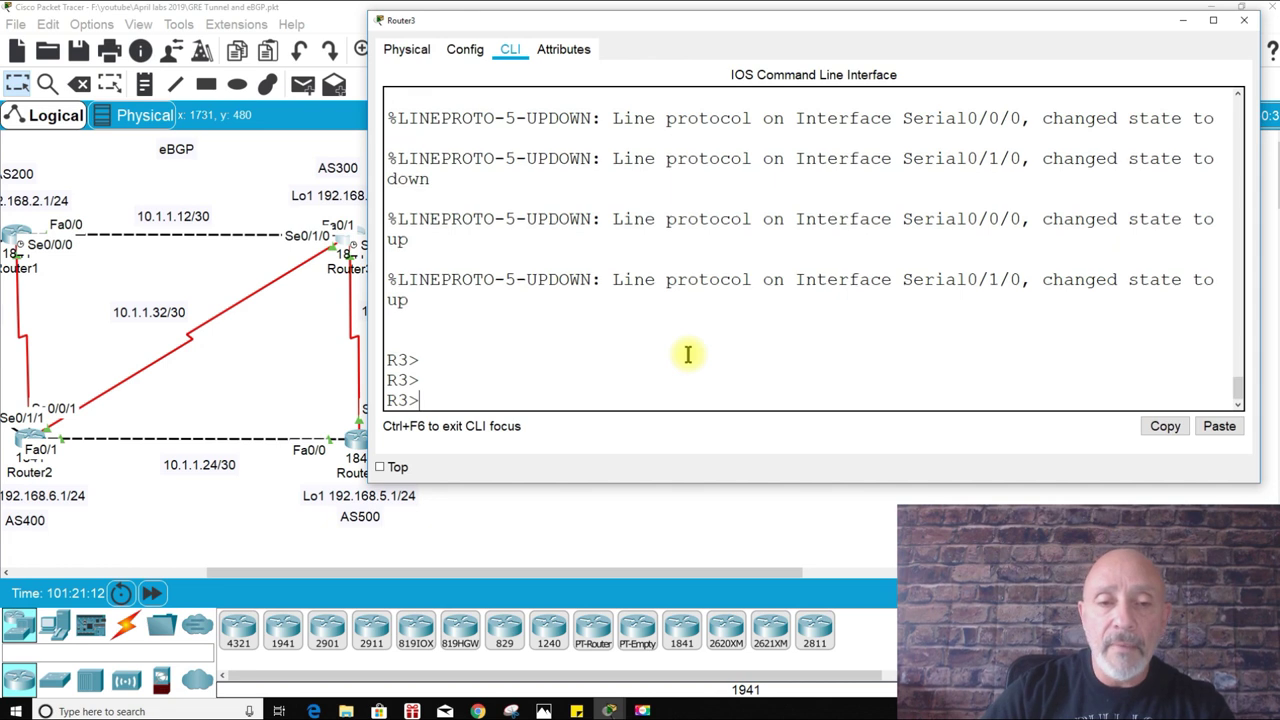
Step: Enter privileged mode and global configuration mode on Router3
text(EN)
key(Return)
text(C)
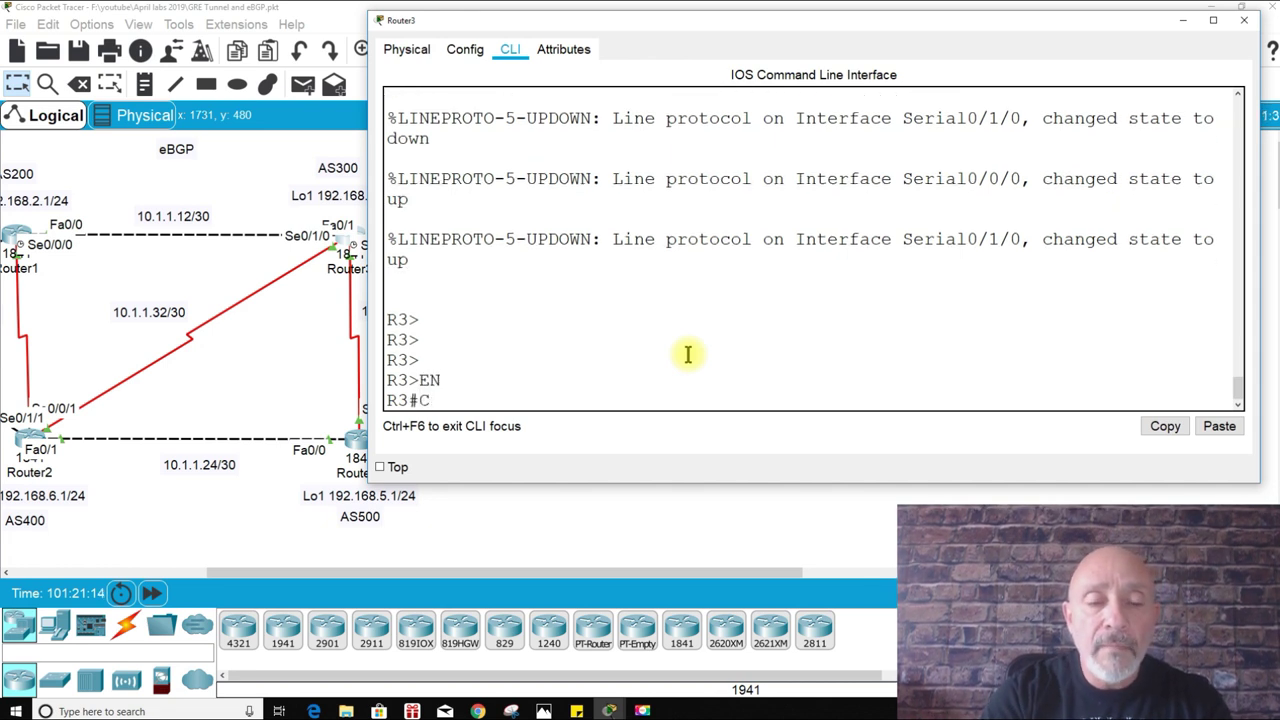
text(ONFI T)
key(Return)
key(Return)
key(Return)
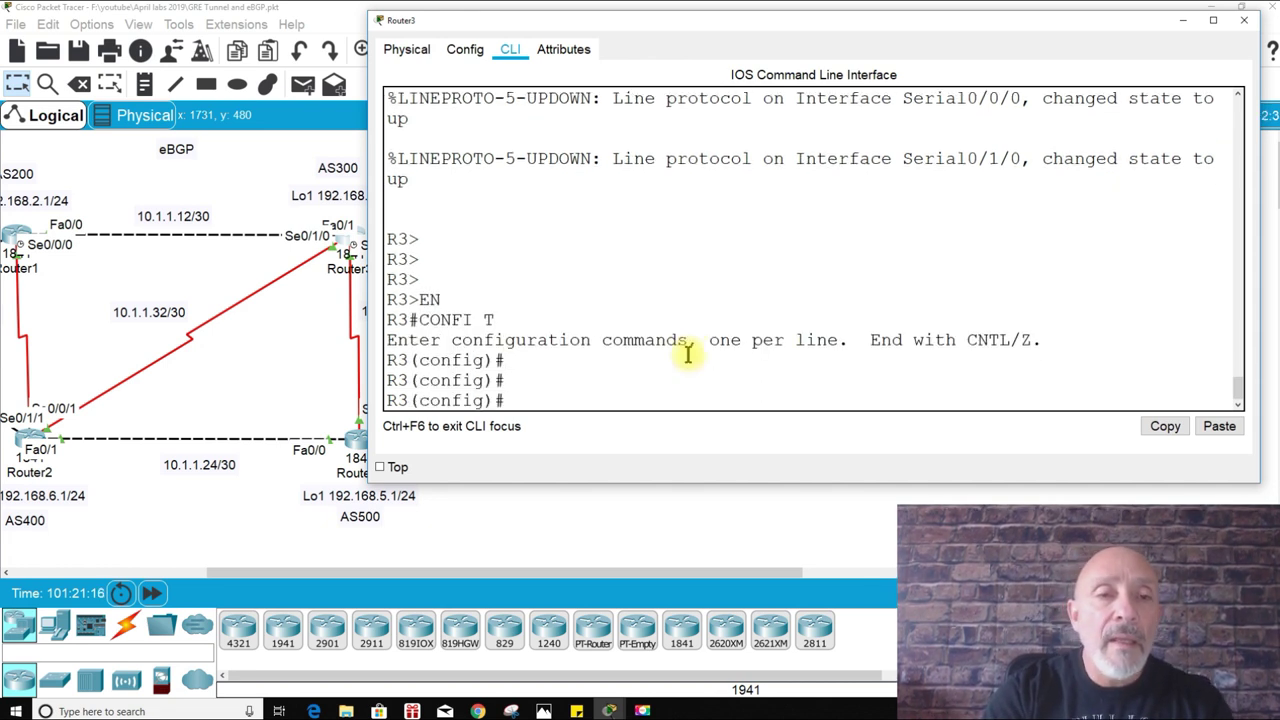
Step: Start the BGP process for AS 300 on Router3
text(ROUTER)
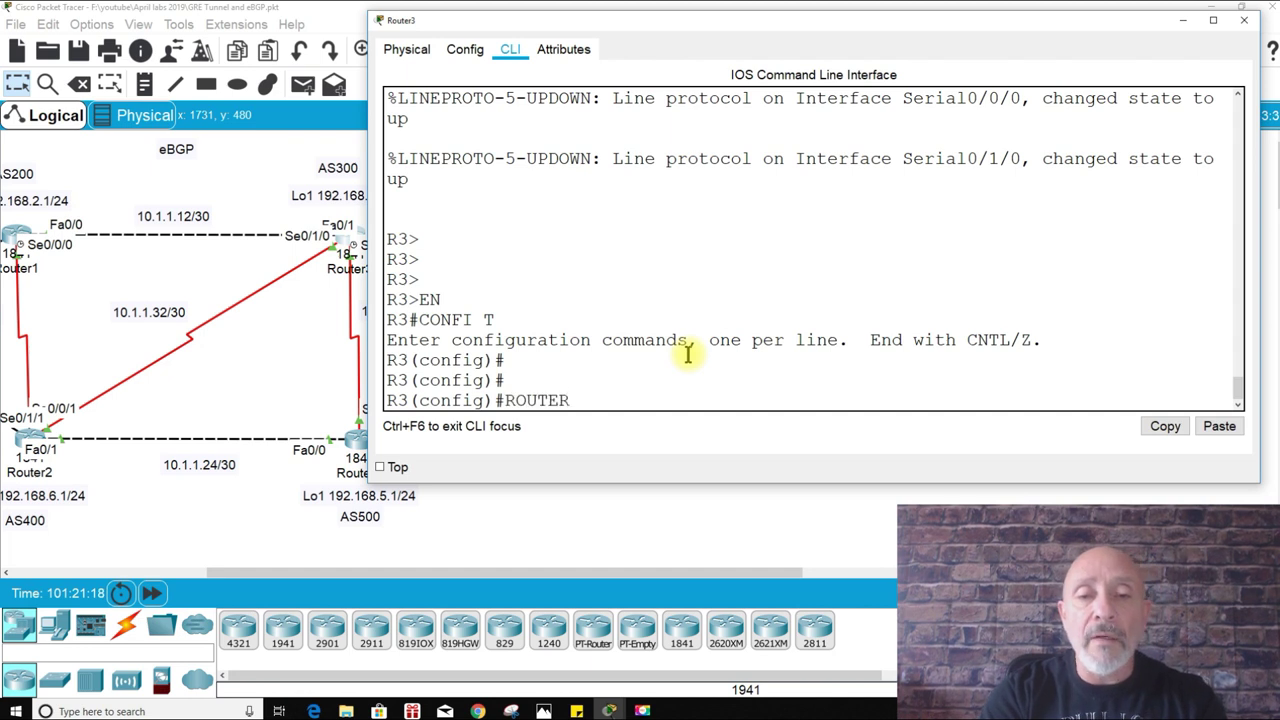
text( BGP 300)
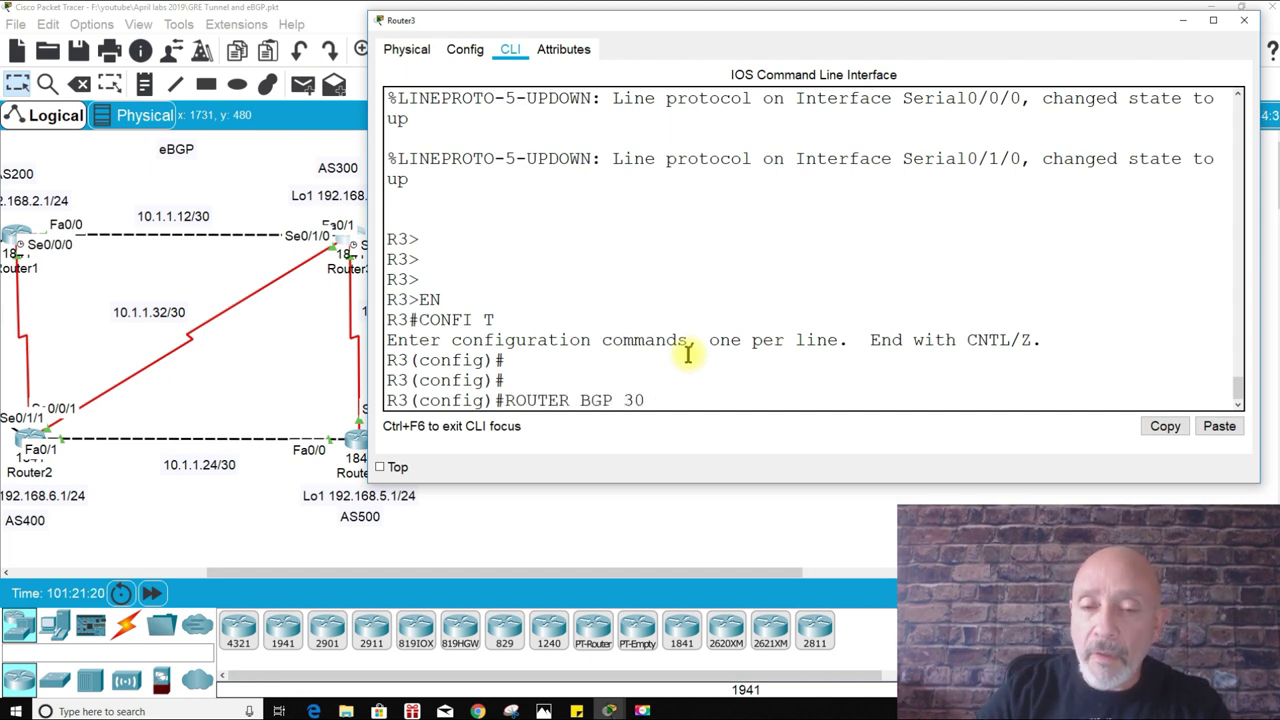
key(Return)
Step: Define BGP neighbor 10.1.1.13 with remote AS 200 on Router3
text(NEI)
key(Tab)
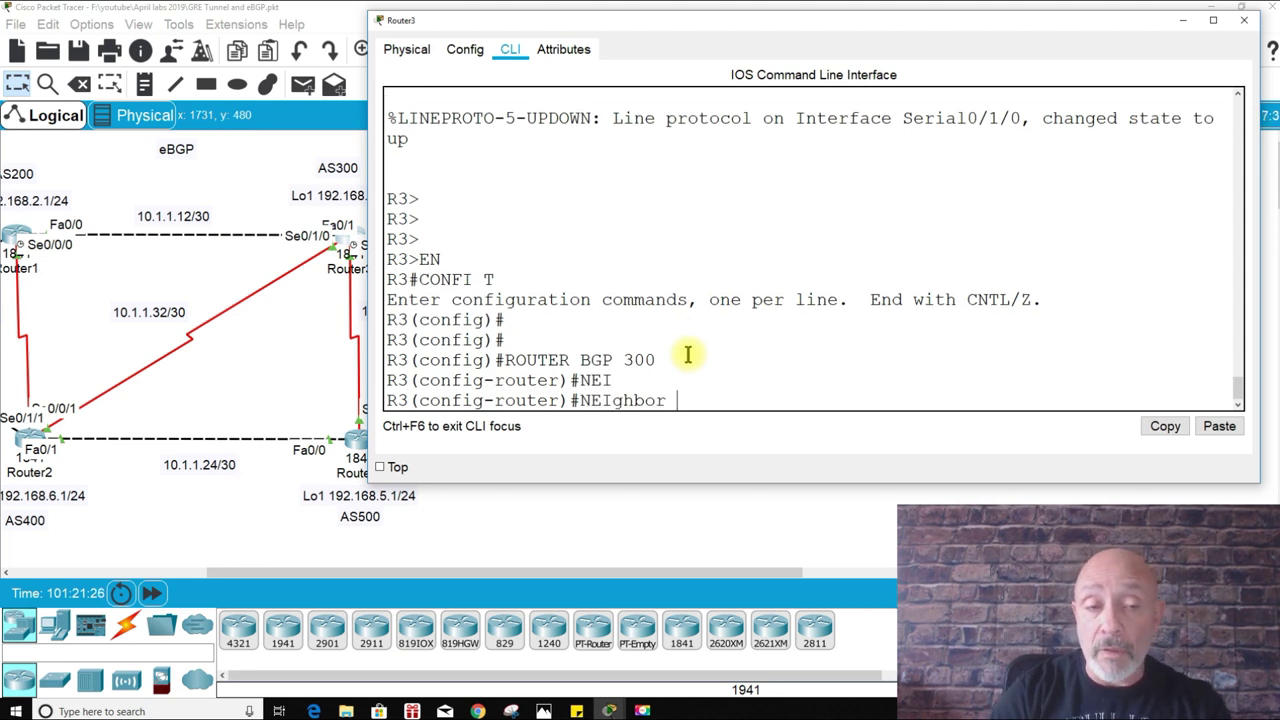
text(10.11.)
key(BackSpace)
key(BackSpace)
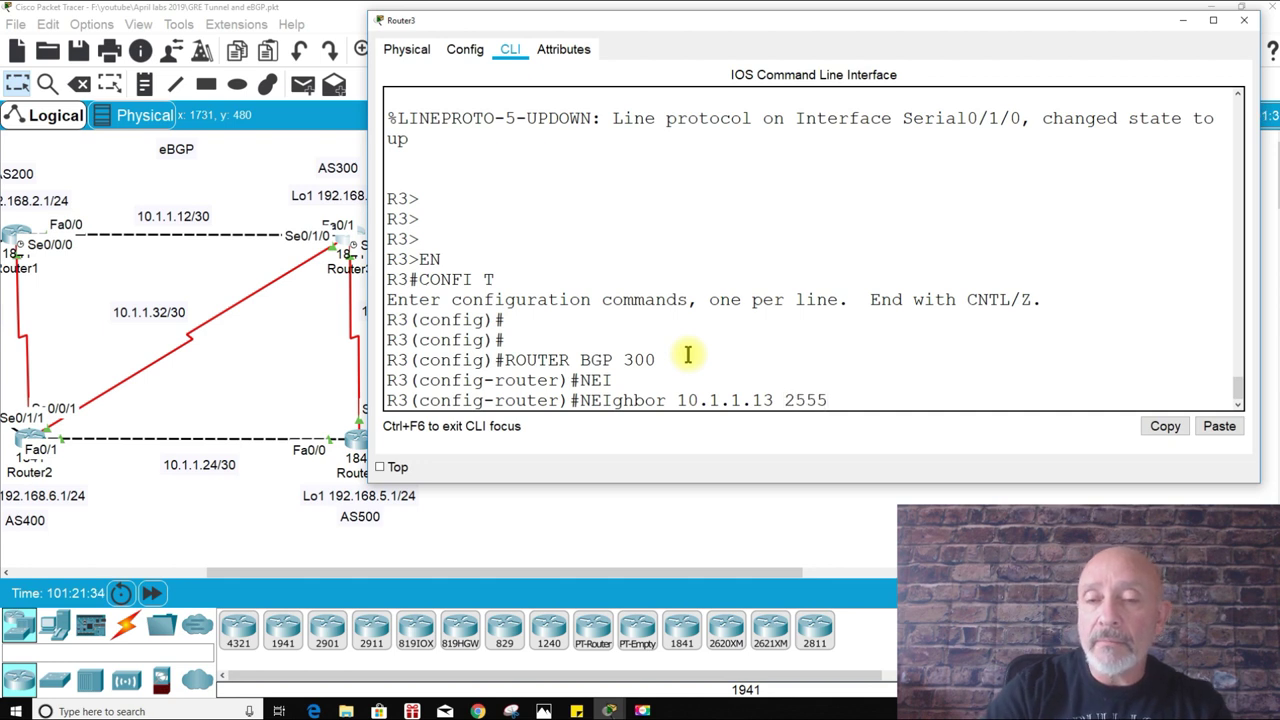
text(.1.13 REM)
key(Tab)
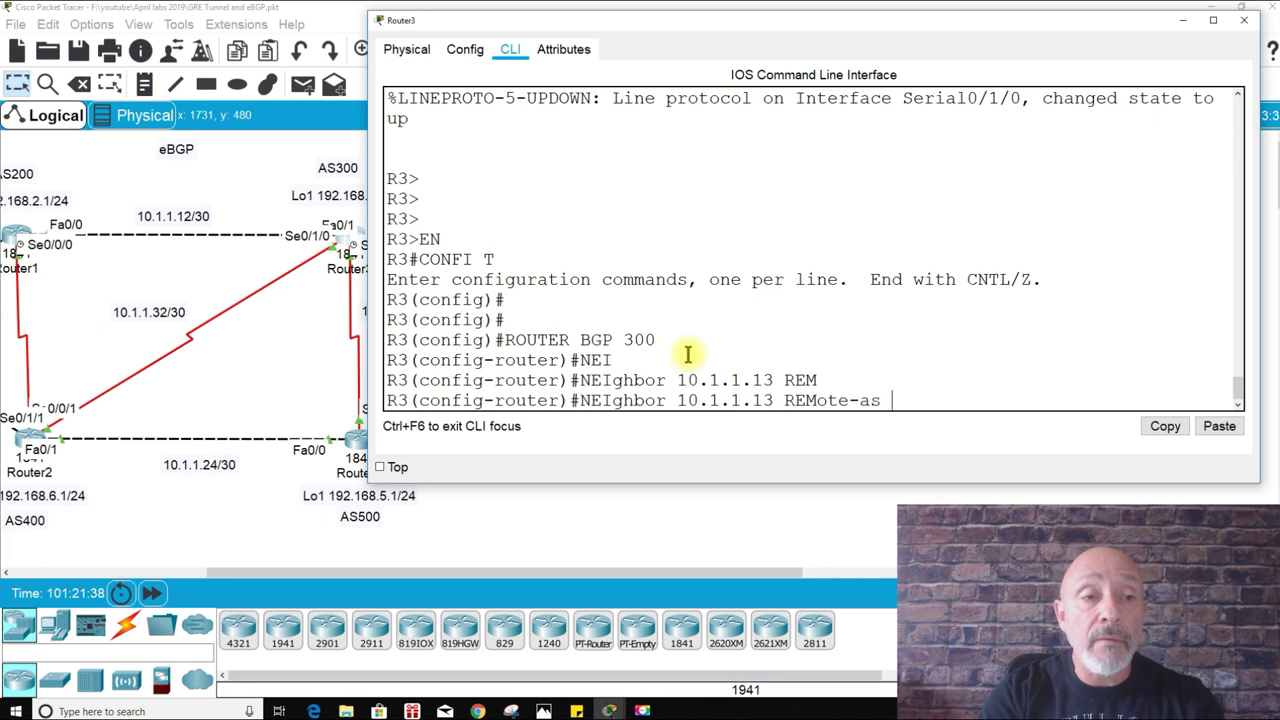
text(200)
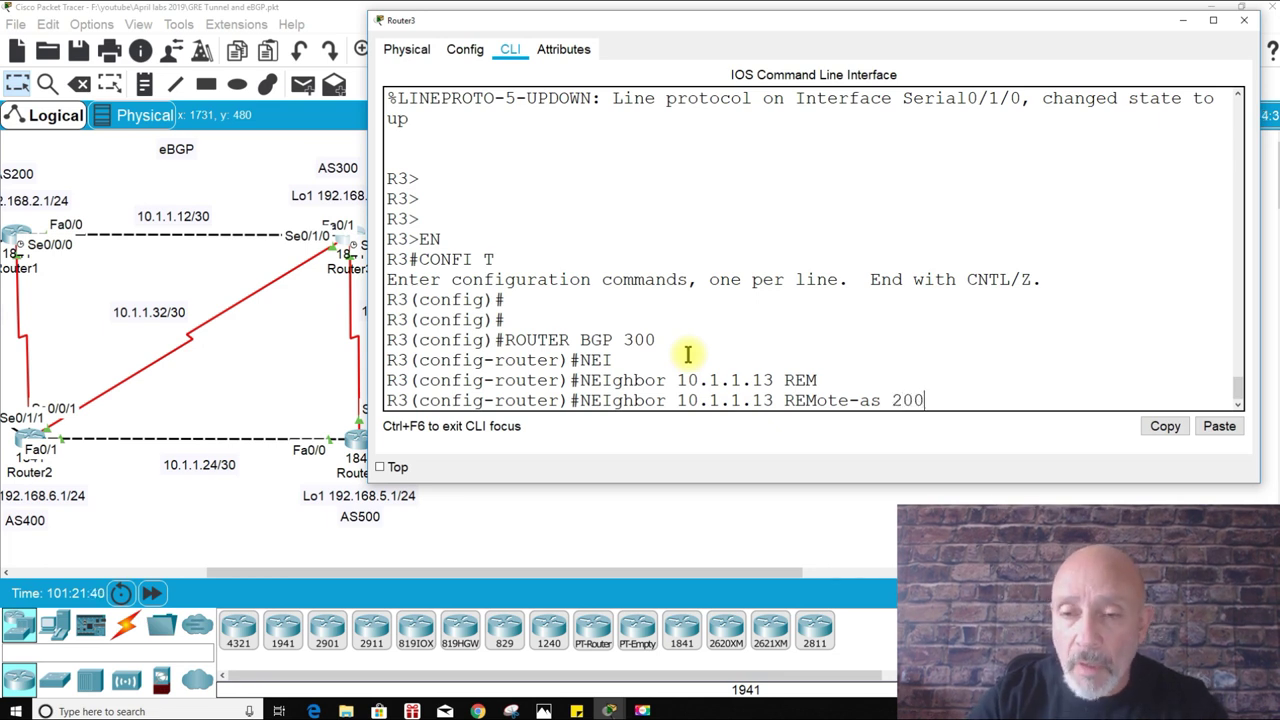
key(Return)
key(Return)
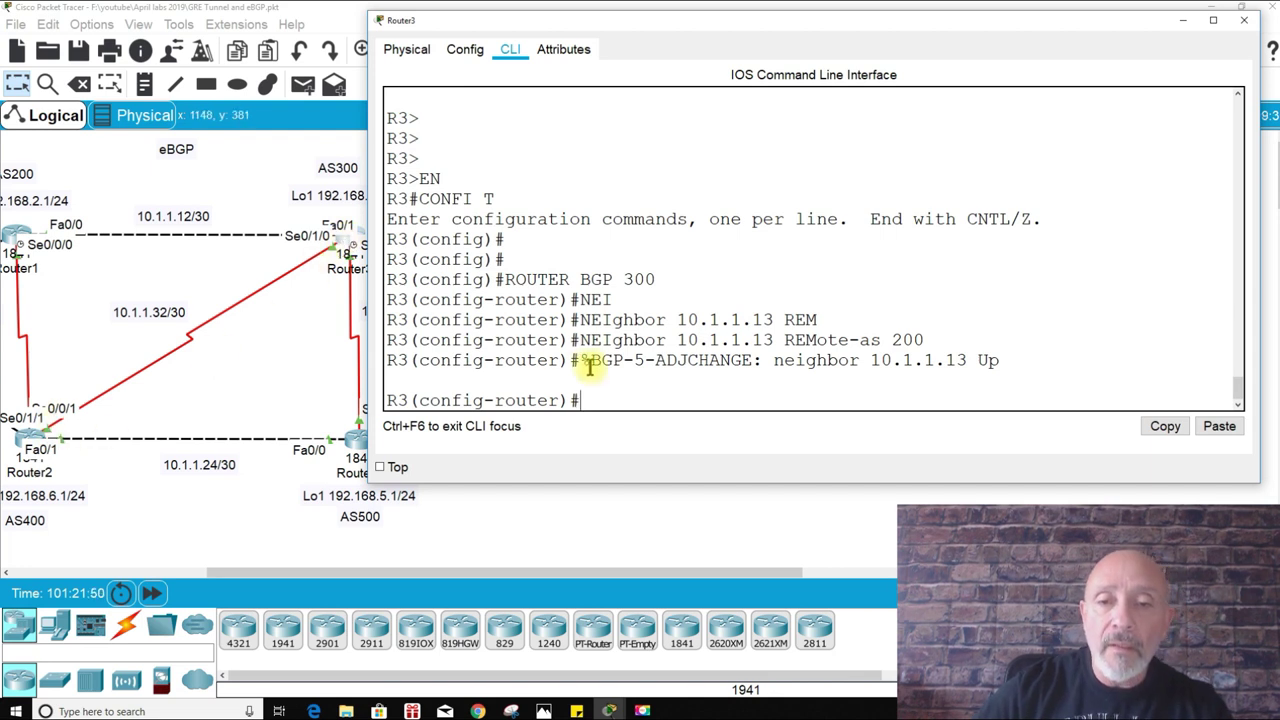
Step: Define BGP neighbor 10.1.1.34 with remote AS 400 on Router3, reusing the previous neighbor command
key(Up)
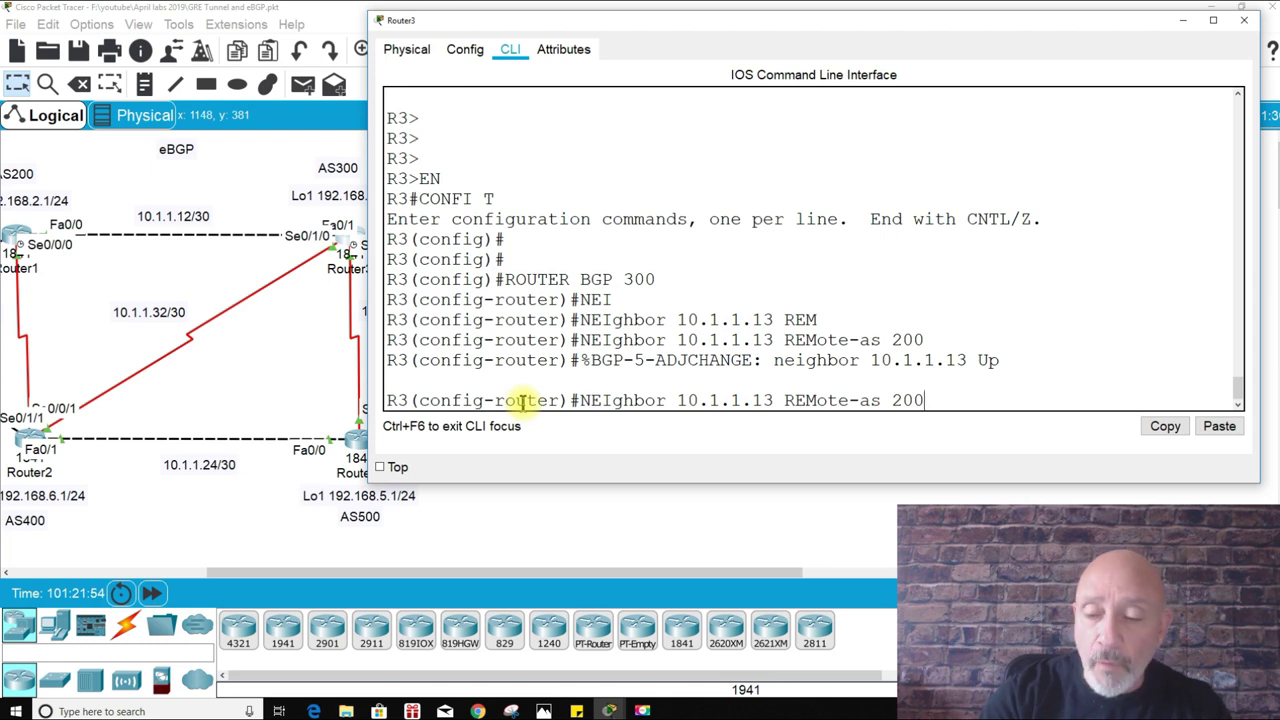
key(BackSpace)
key(BackSpace)
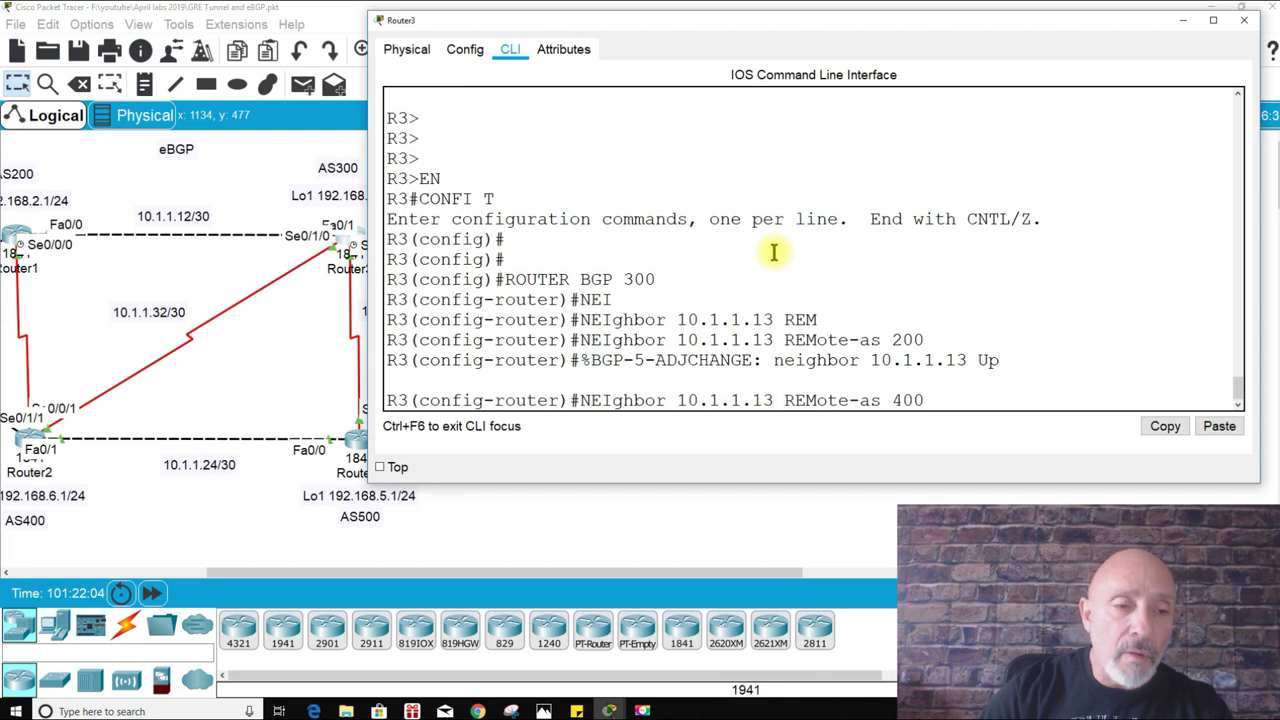
key(BackSpace)
key(BackSpace)
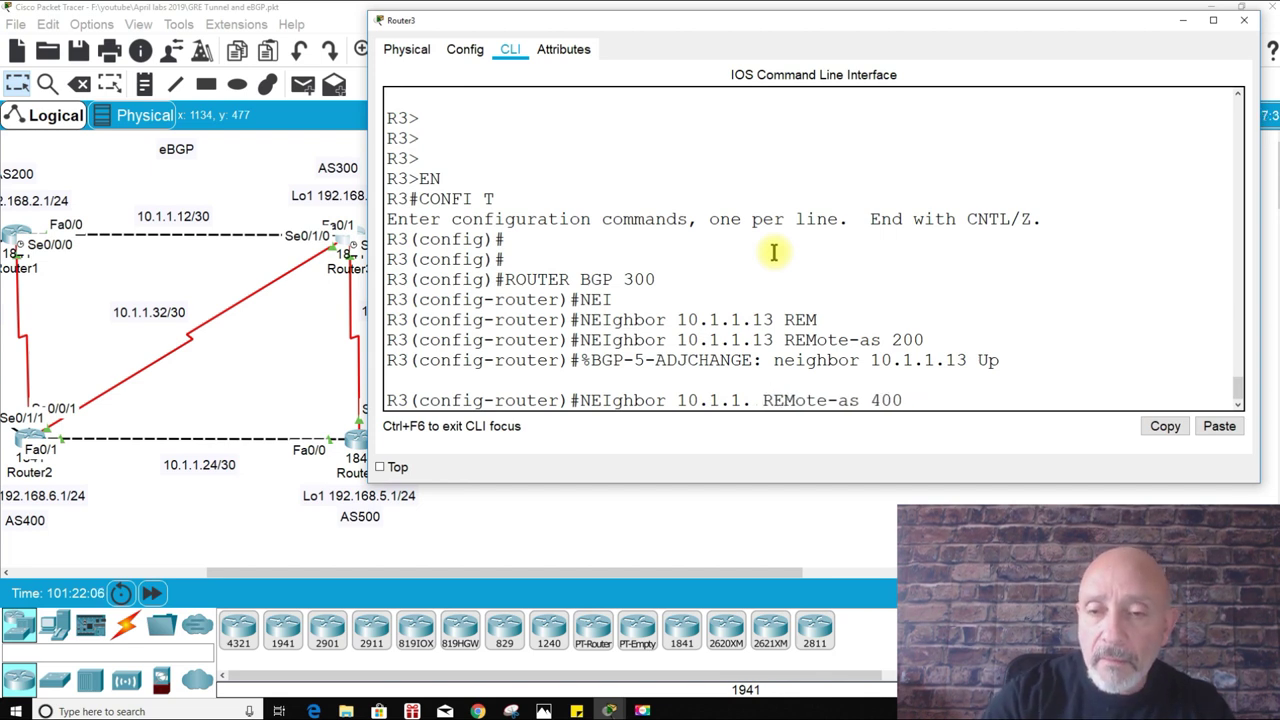
text(34)
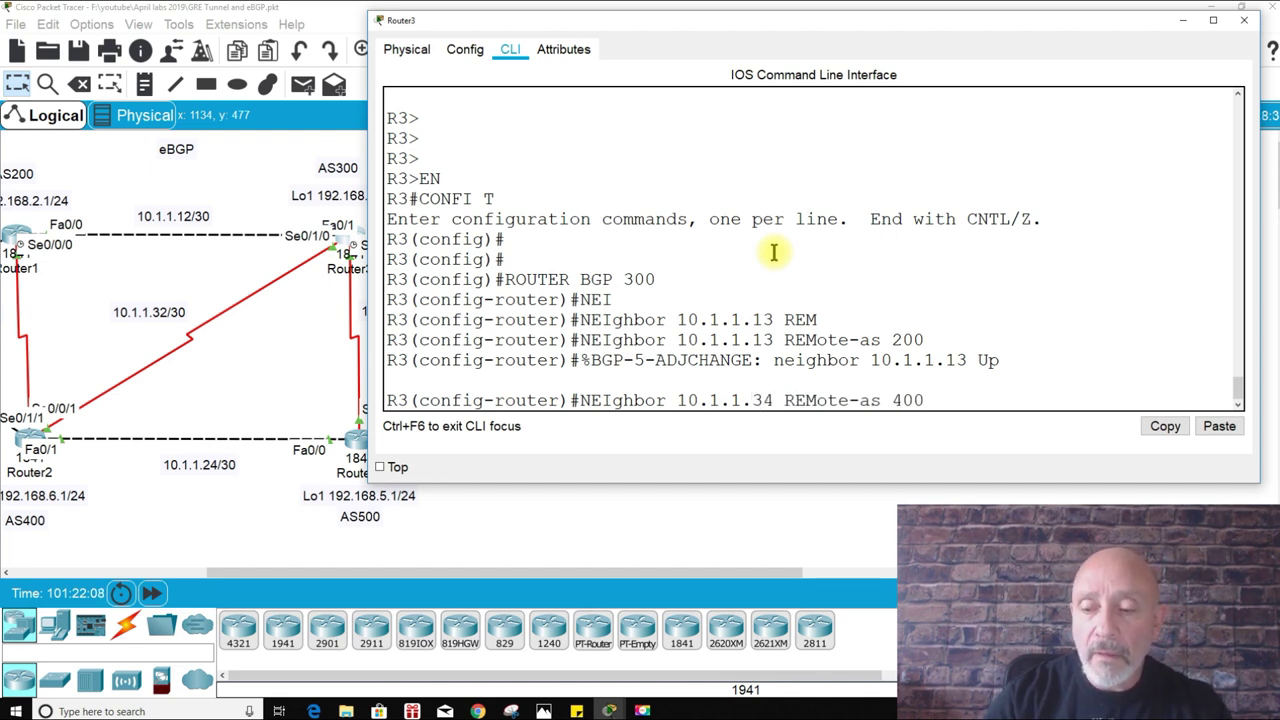
key(Return)
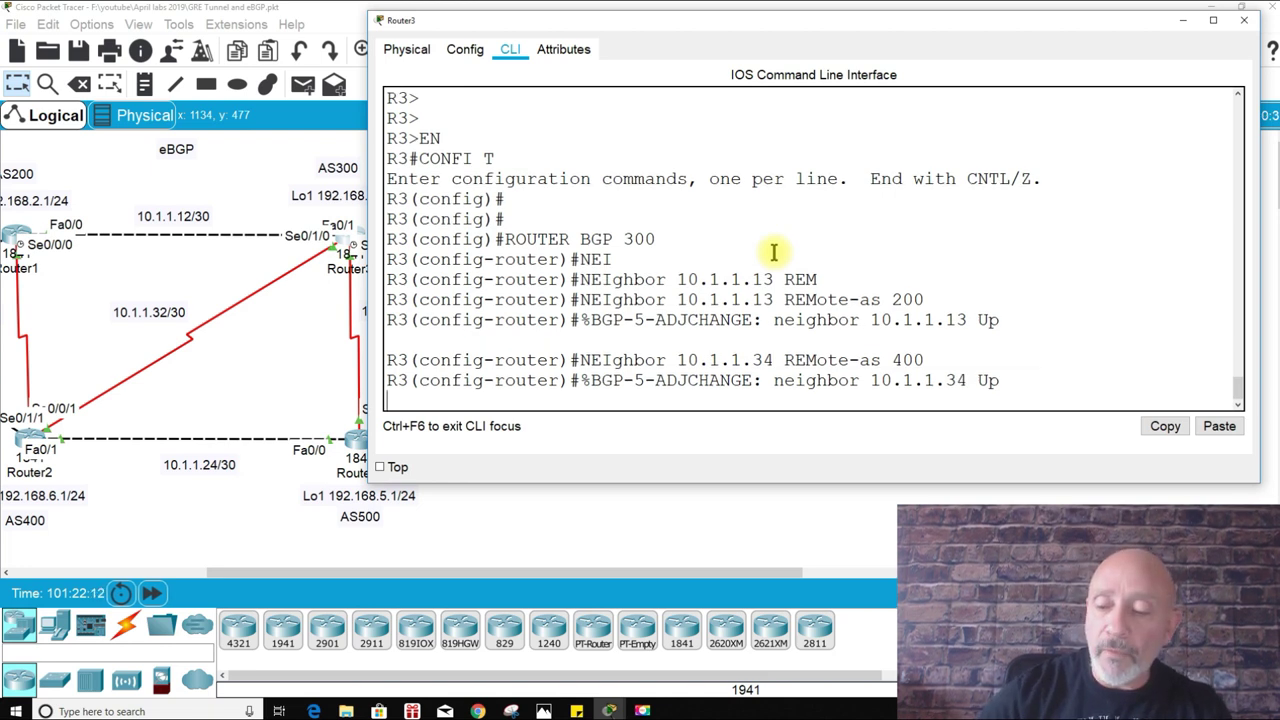
key(Return)
Step: Uncover the link to Router4, list Router3's interface addresses with DO SH IP INT BRIEF, and check the Serial0/0/0 address
drag(545, 22, 614, 44)
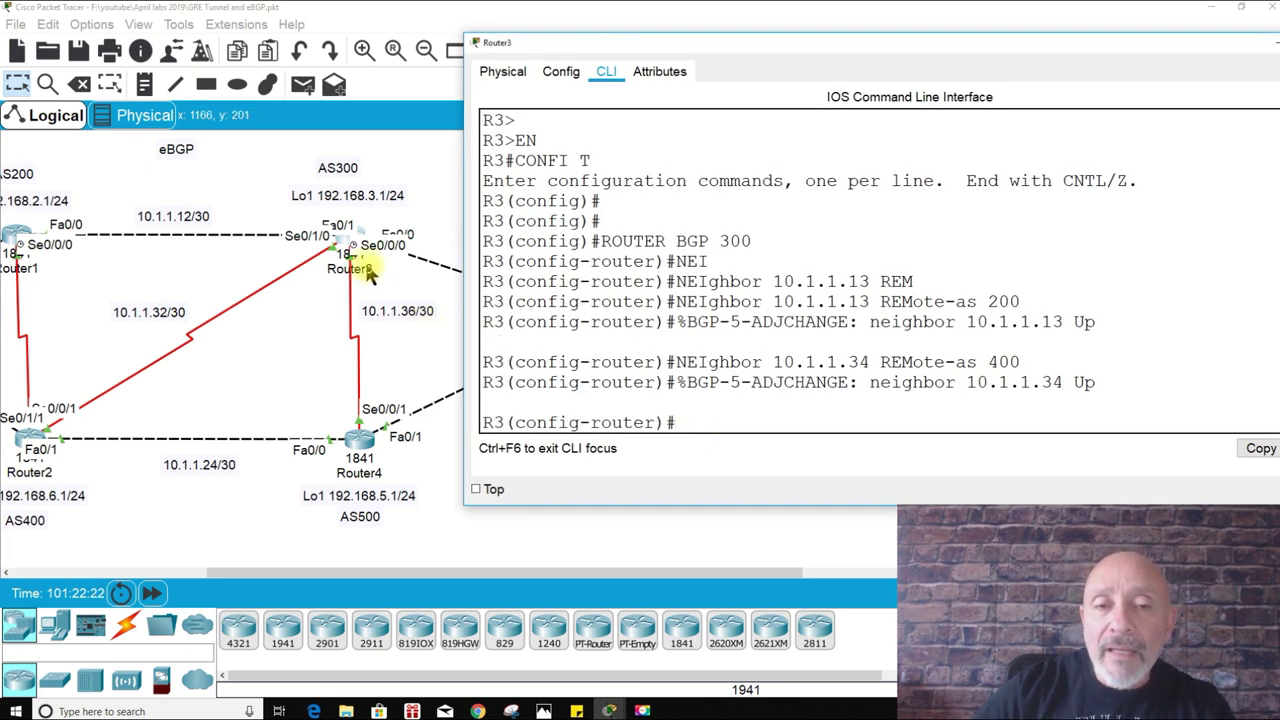
text(D)
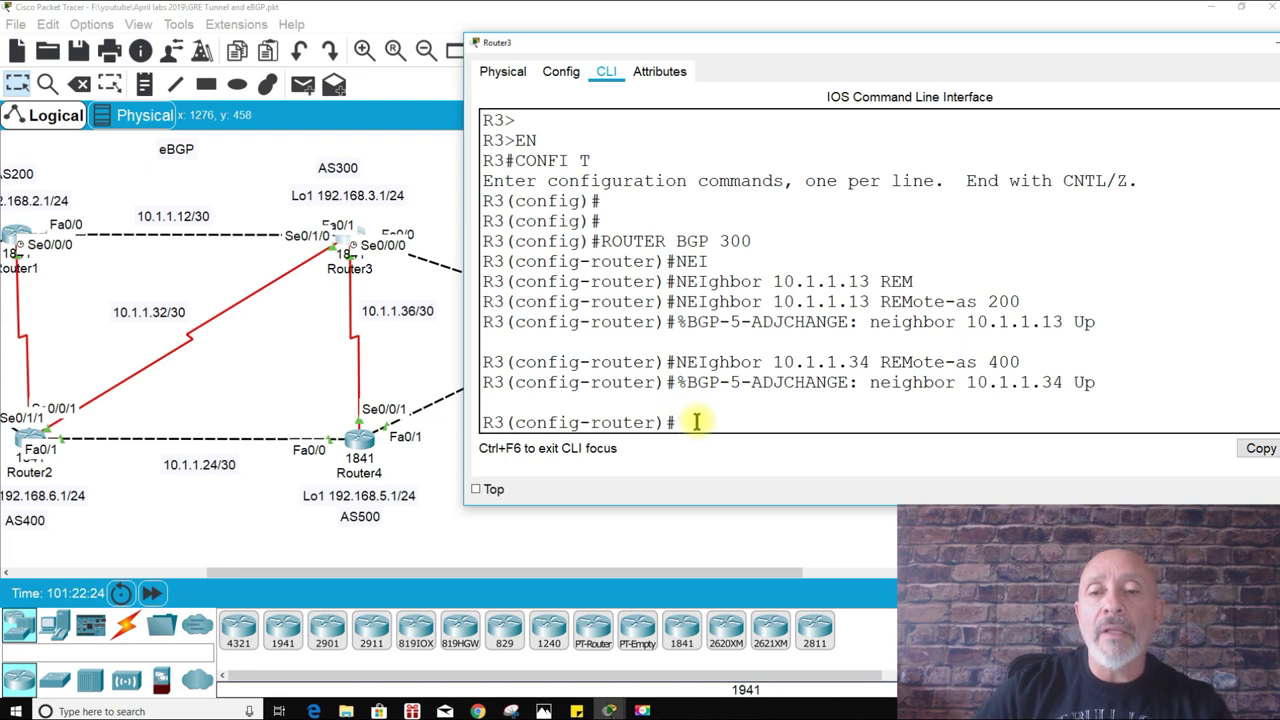
text(O SH I)
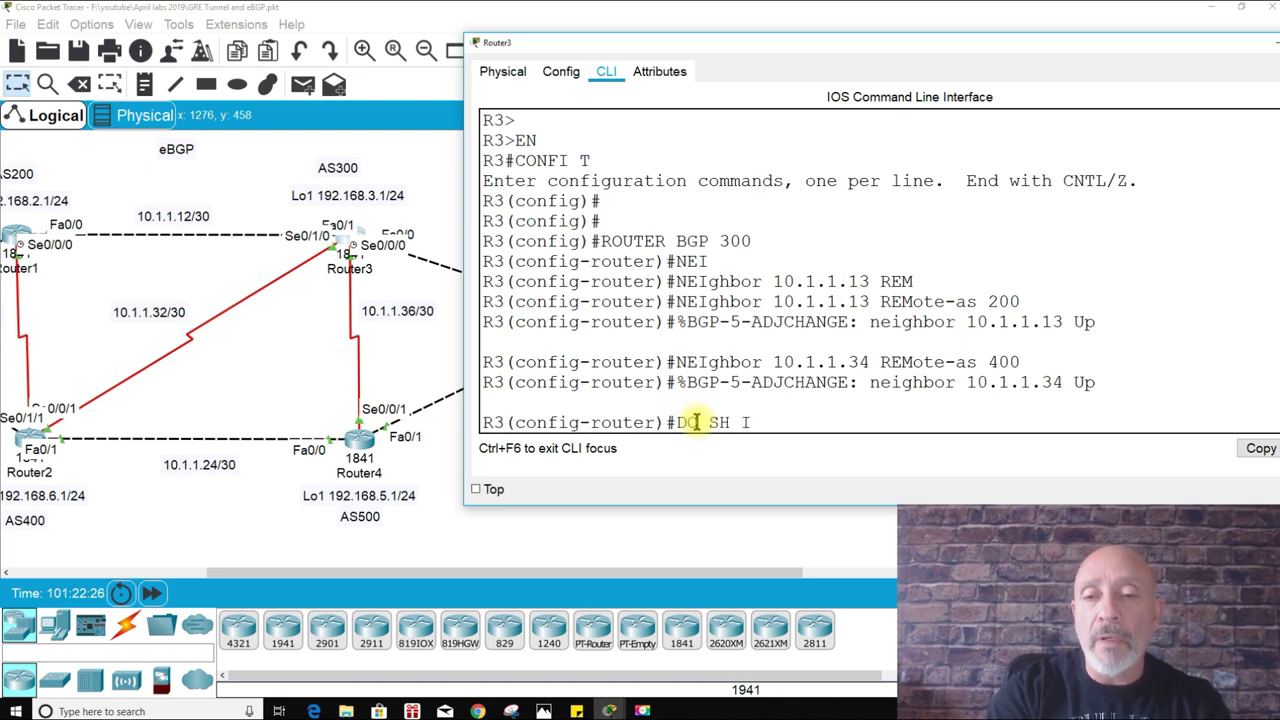
text(P INT BRIE)
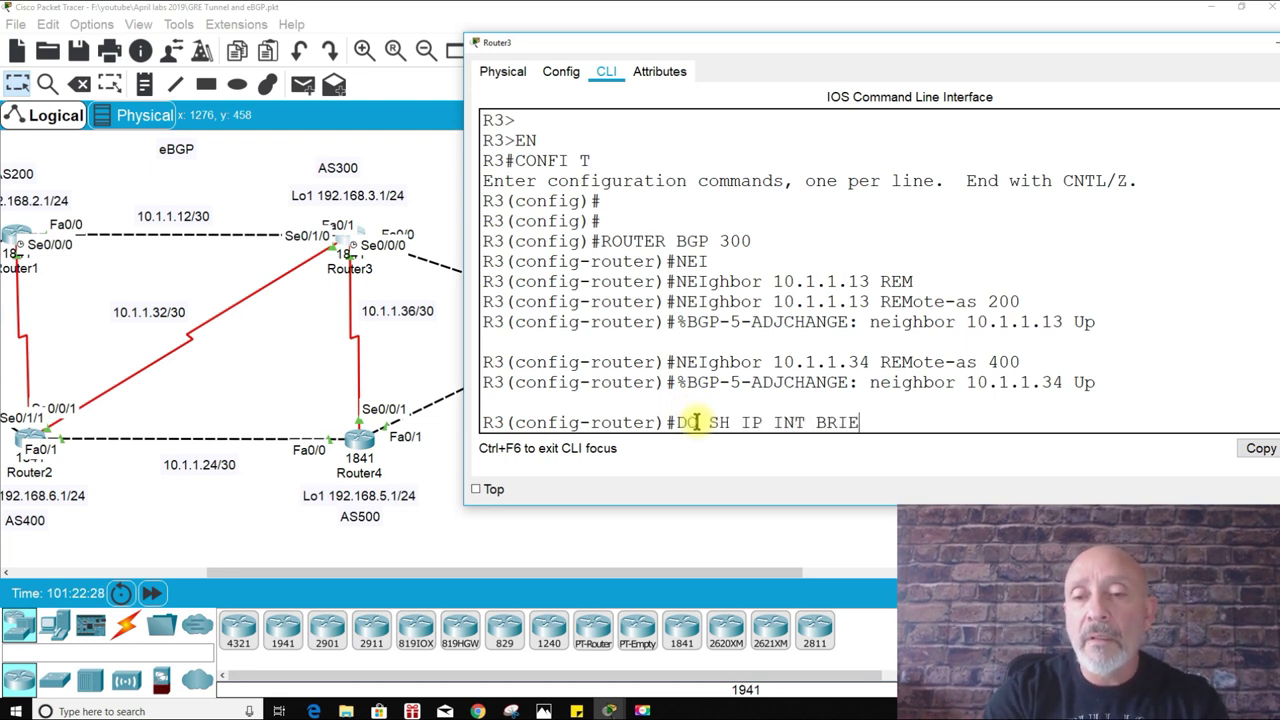
text(F)
key(Return)
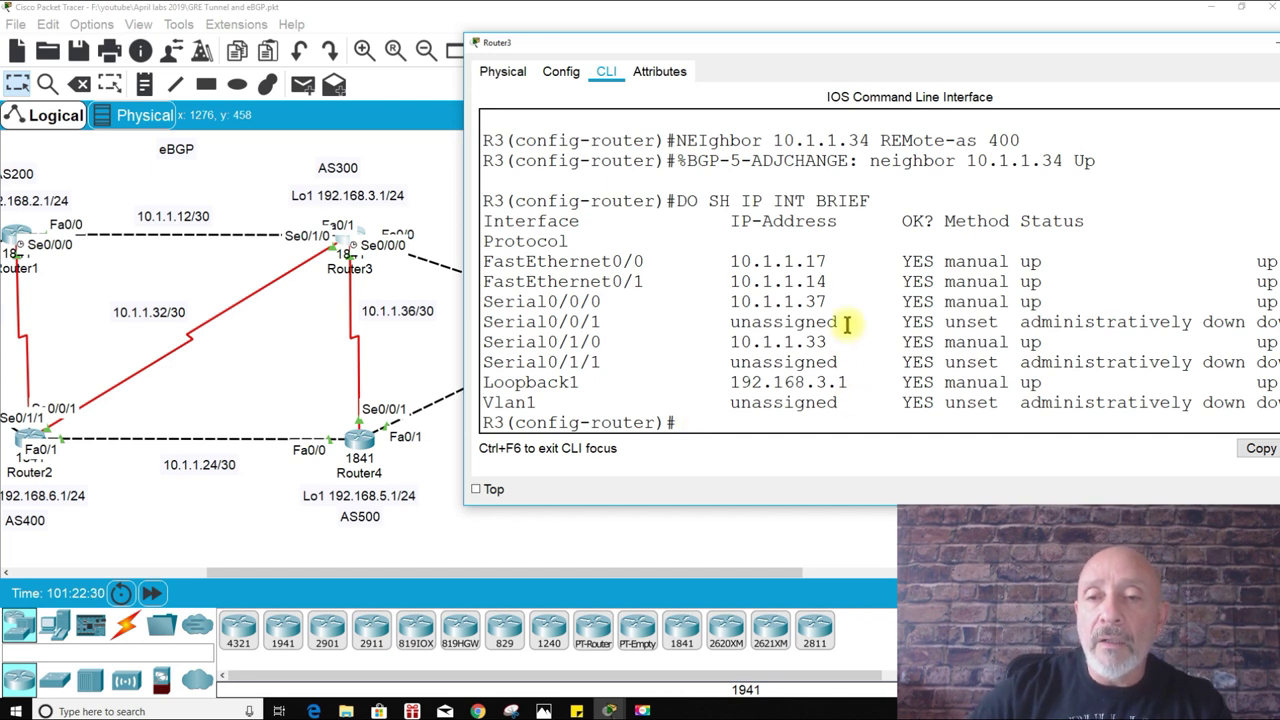
drag(838, 302, 803, 310)
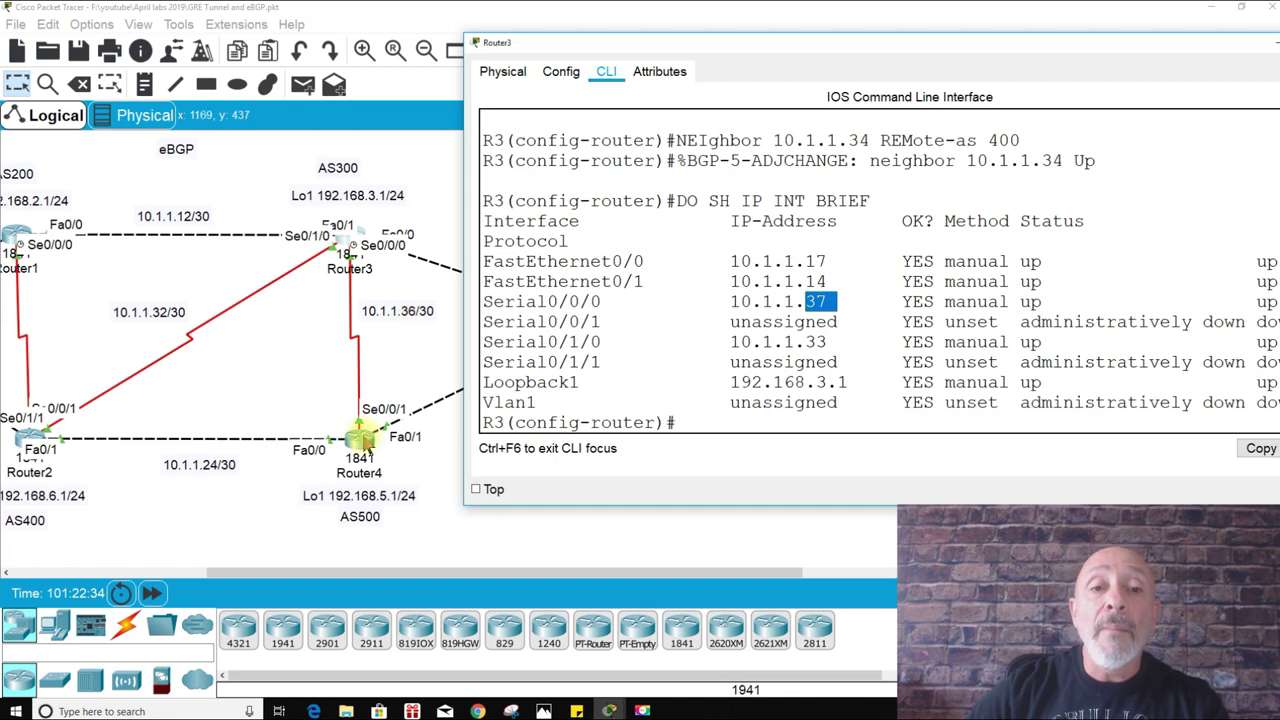
Step: Define BGP neighbor 10.1.1.38 with remote AS 500 on Router3, reusing the previous neighbor command
click(718, 424)
key(Up)
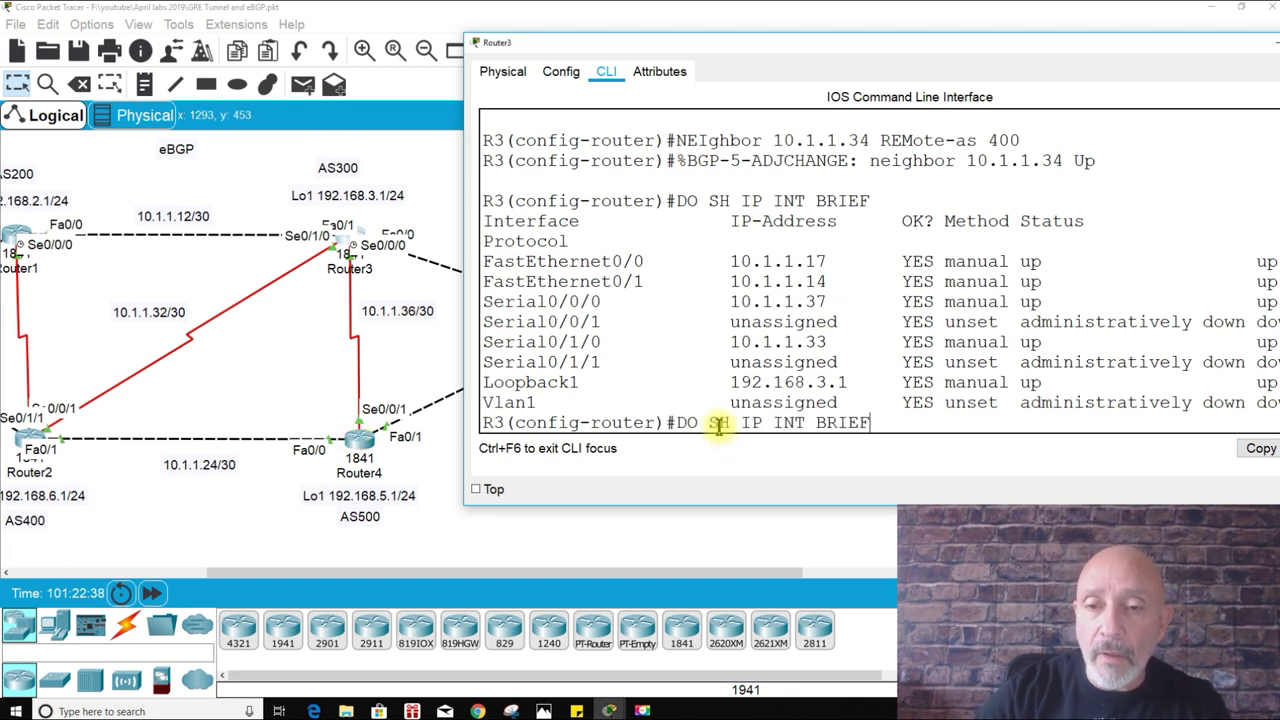
key(Up)
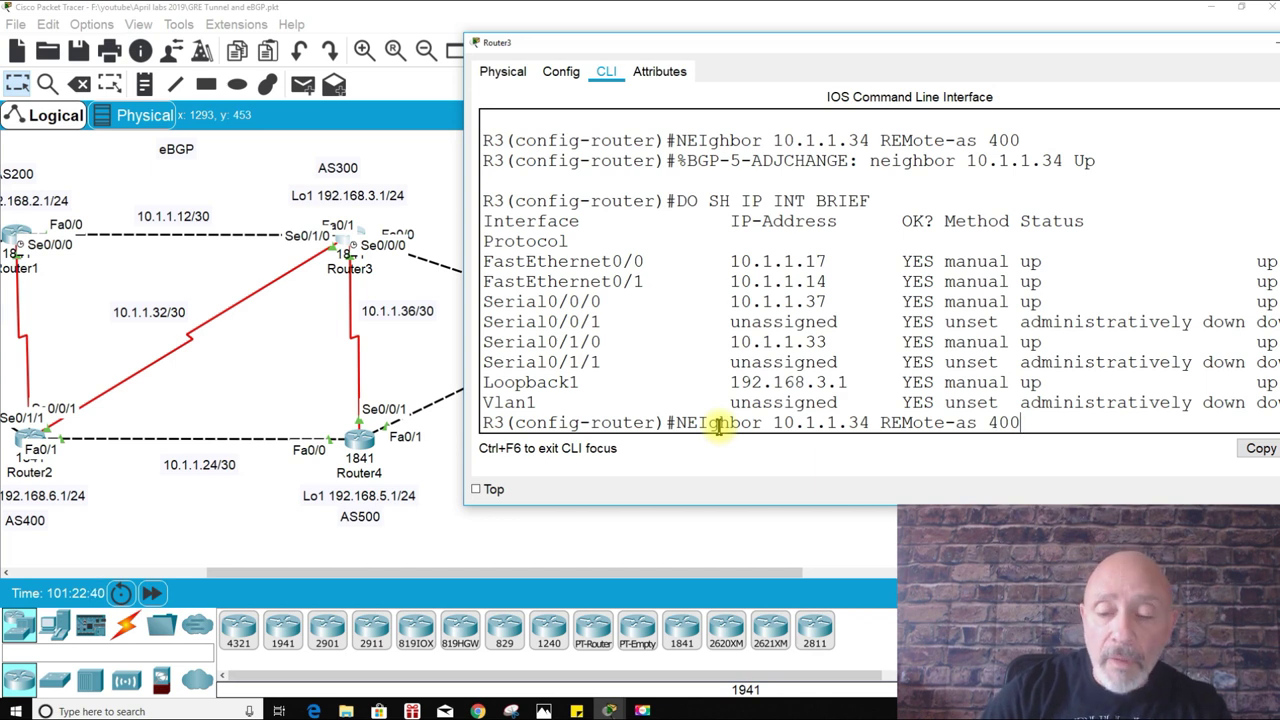
key(BackSpace)
key(BackSpace)
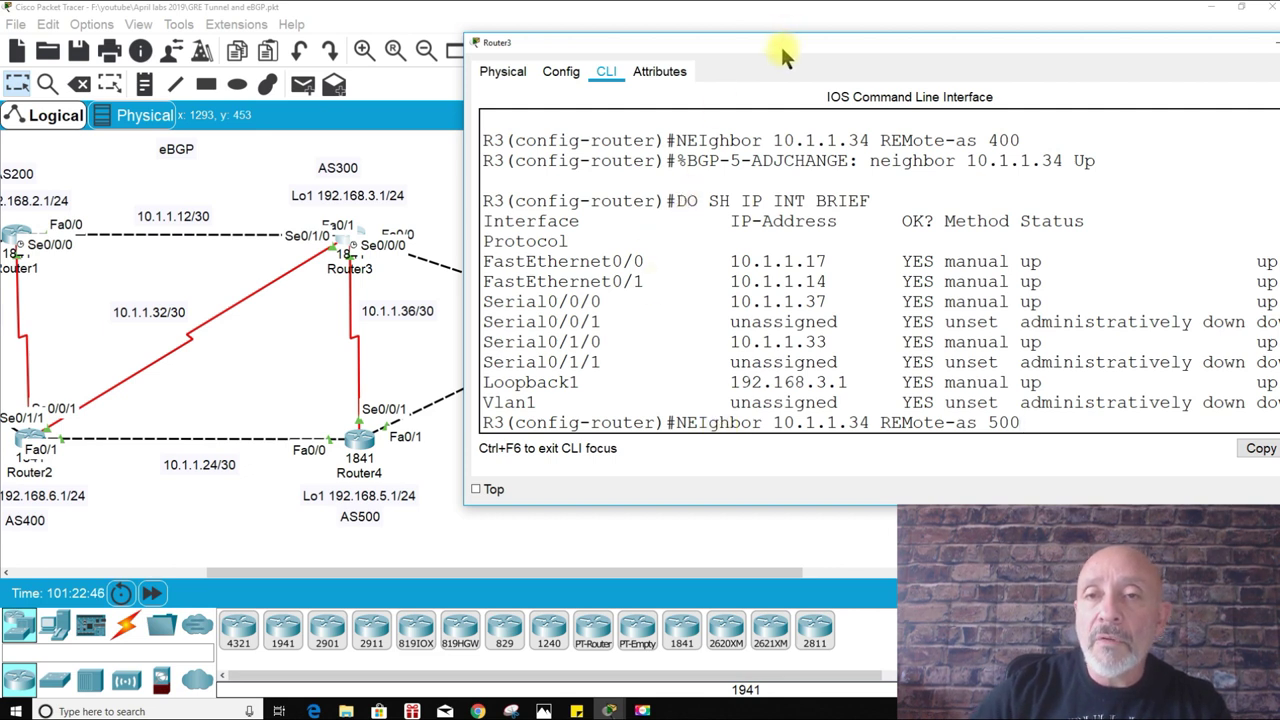
drag(783, 57, 772, 24)
drag(1000, 473, 1000, 387)
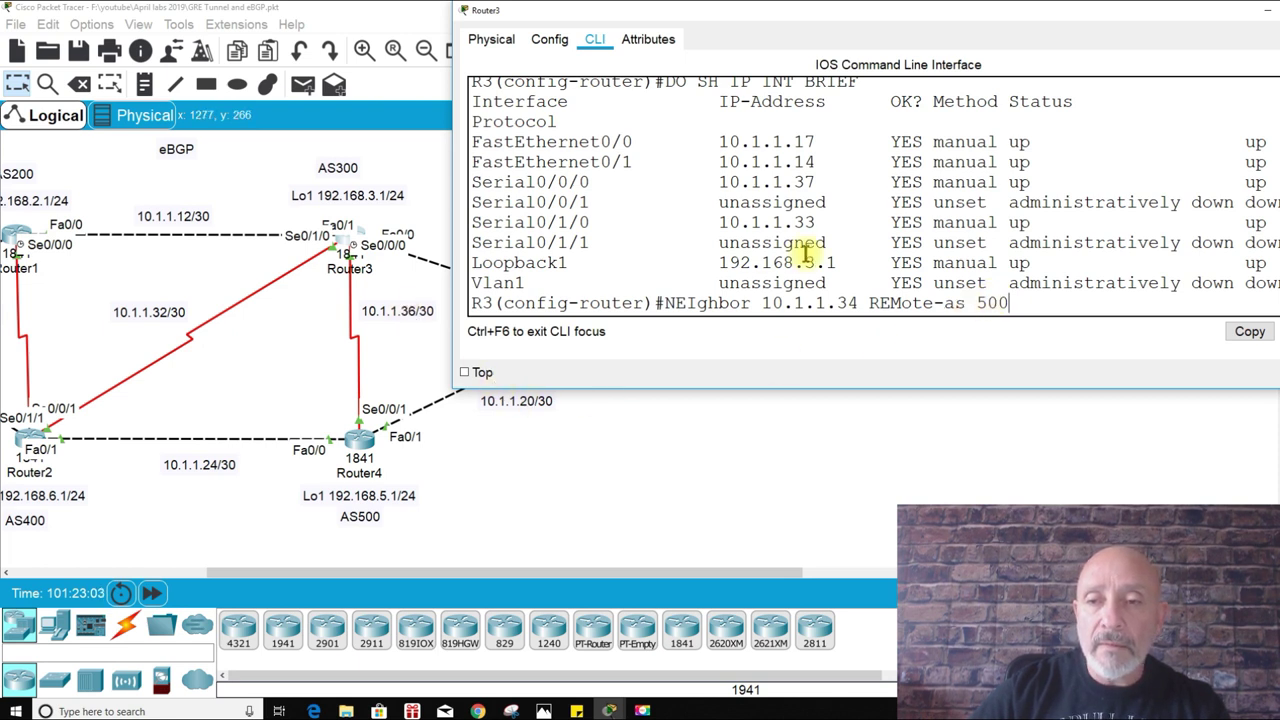
key(Left)
key(Left)
key(Left)
key(Left)
key(Left)
key(Left)
key(Left)
key(Left)
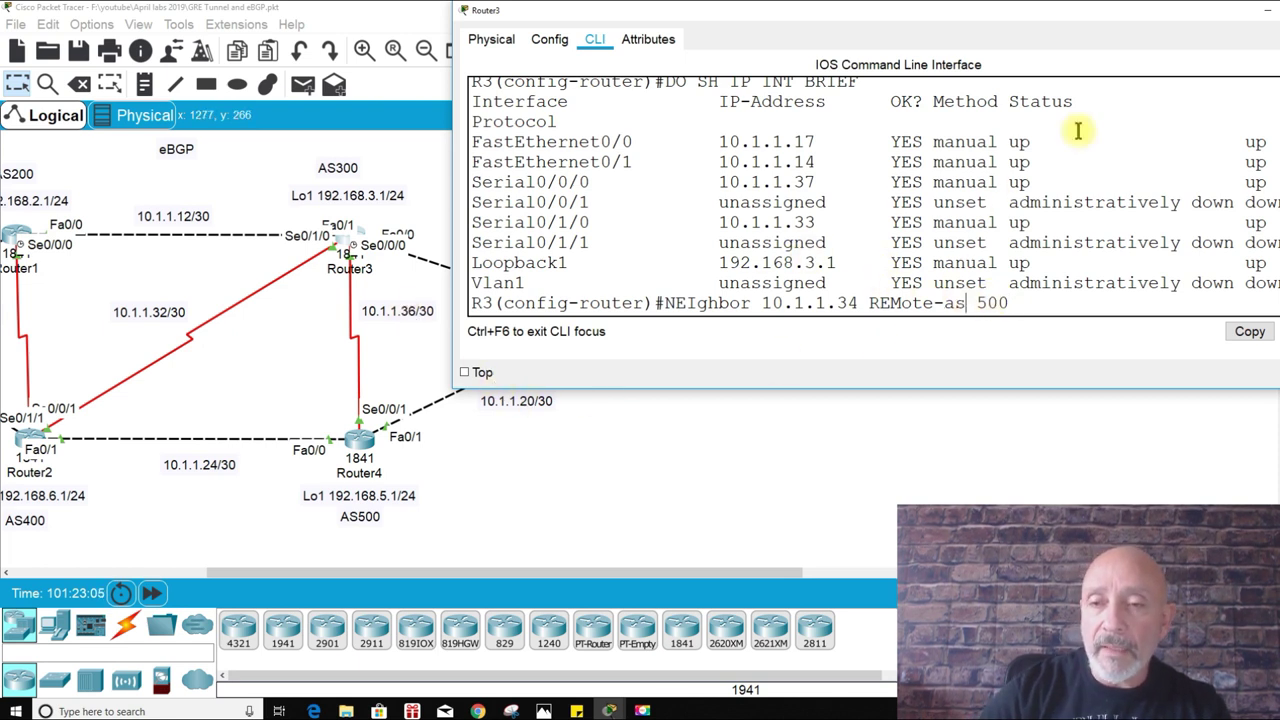
key(Left)
key(Left)
key(Left)
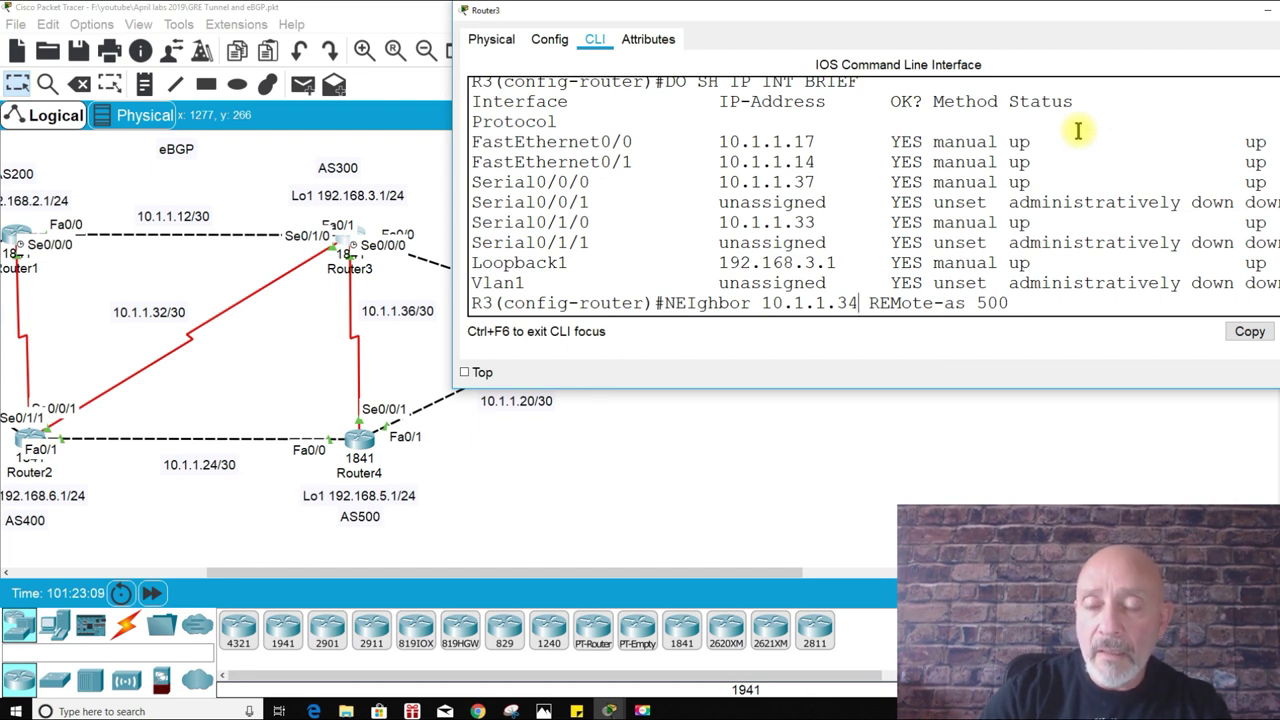
key(BackSpace)
key(BackSpace)
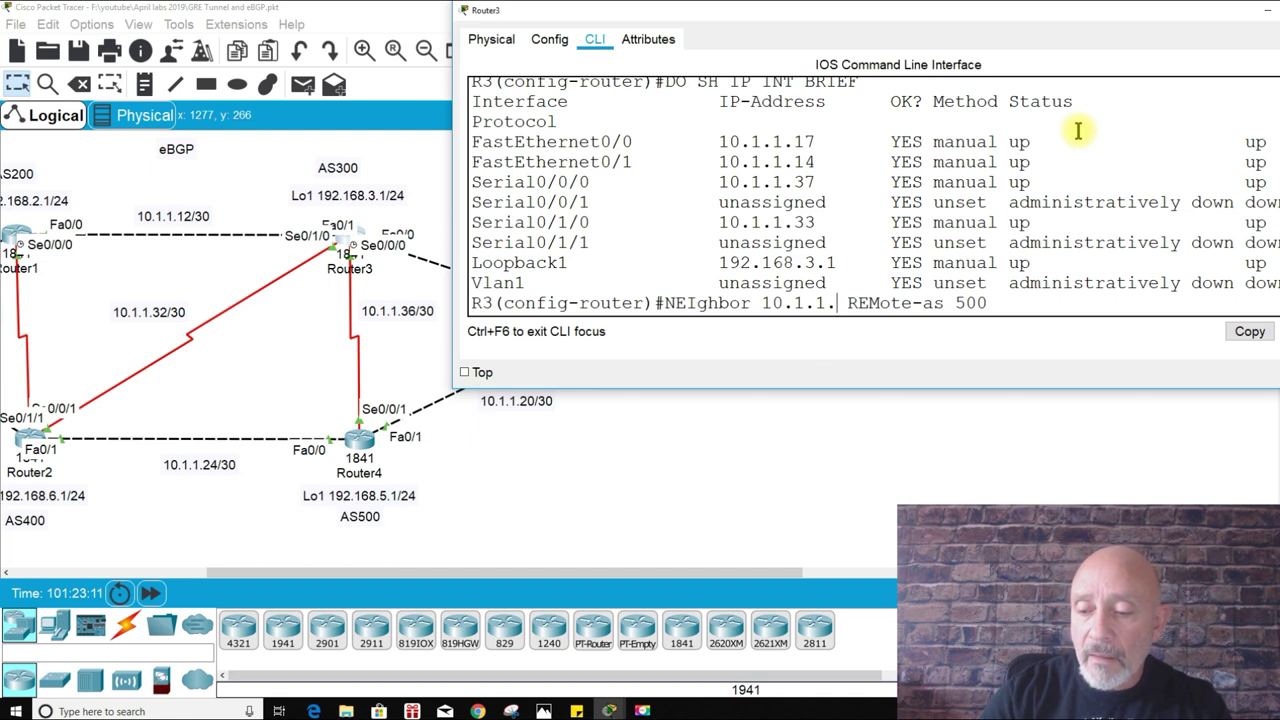
text(38)
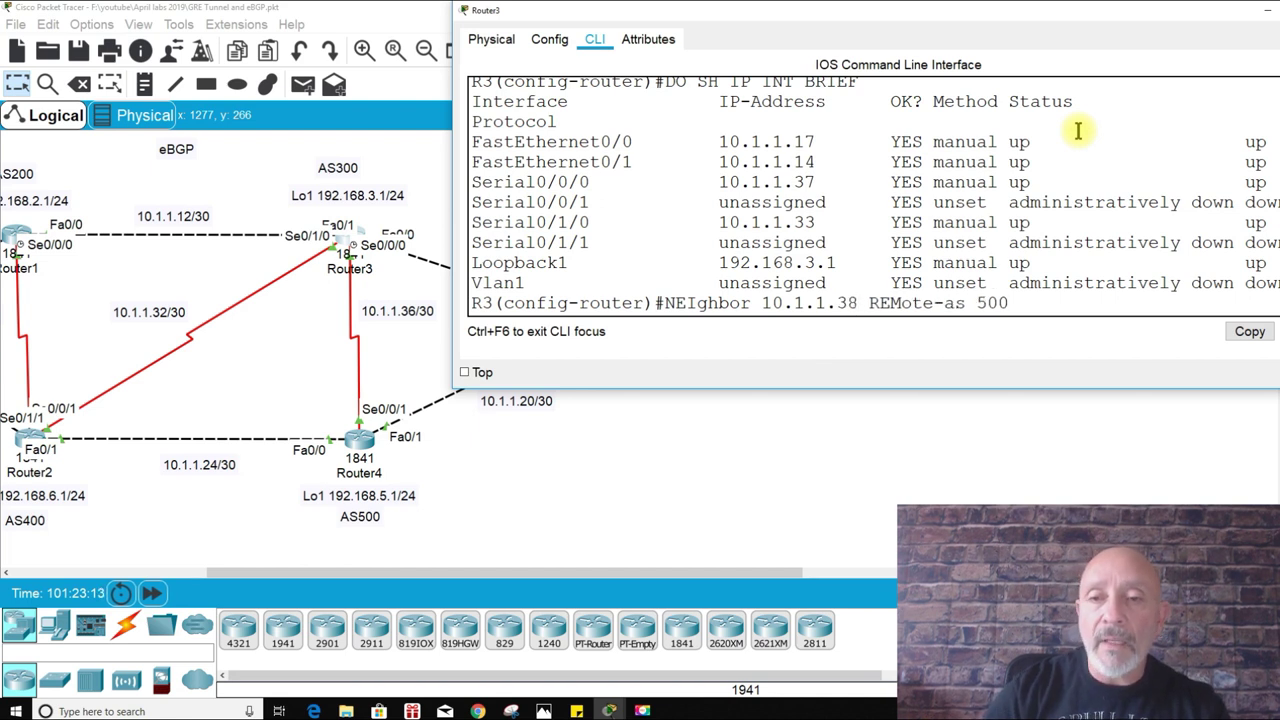
key(Return)
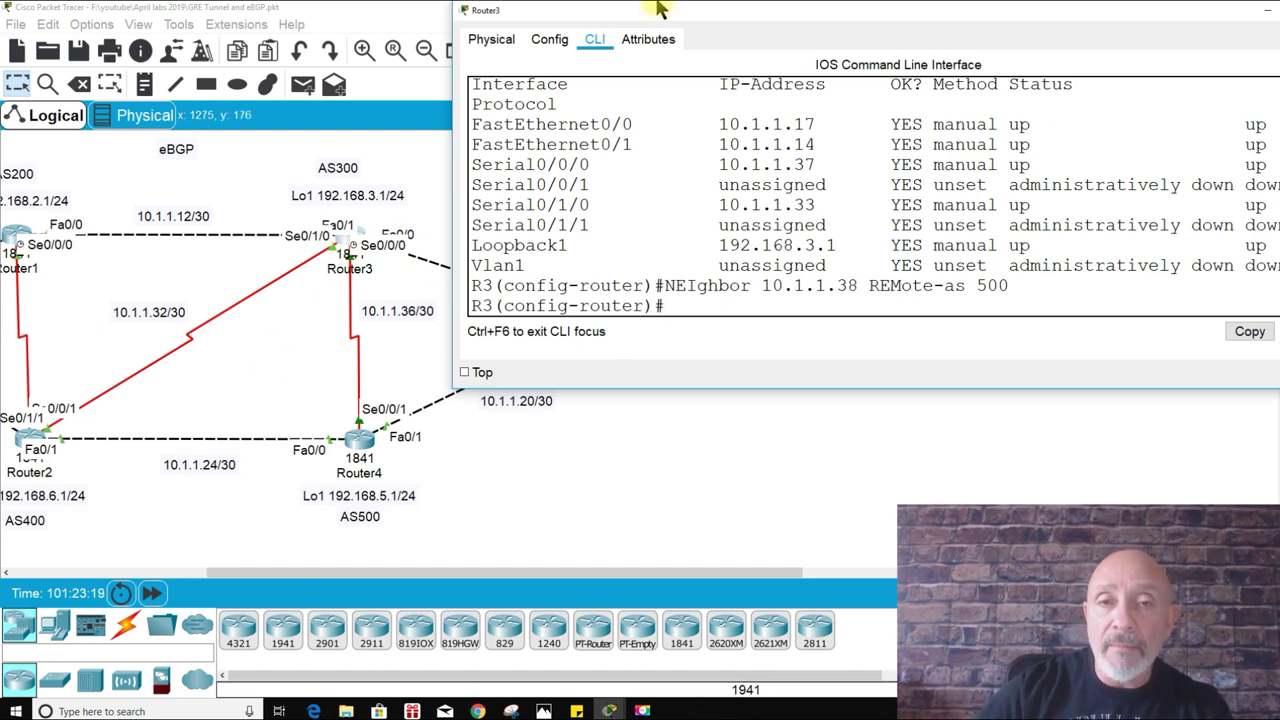
Step: Compare Router3's FastEthernet0/0 address with the link label toward Router5, and return to the BGP configuration prompt
drag(665, 16, 520, 340)
mouse_move(668, 446)
mouse_down()
mouse_move(626, 450)
mouse_move(648, 448)
mouse_up()
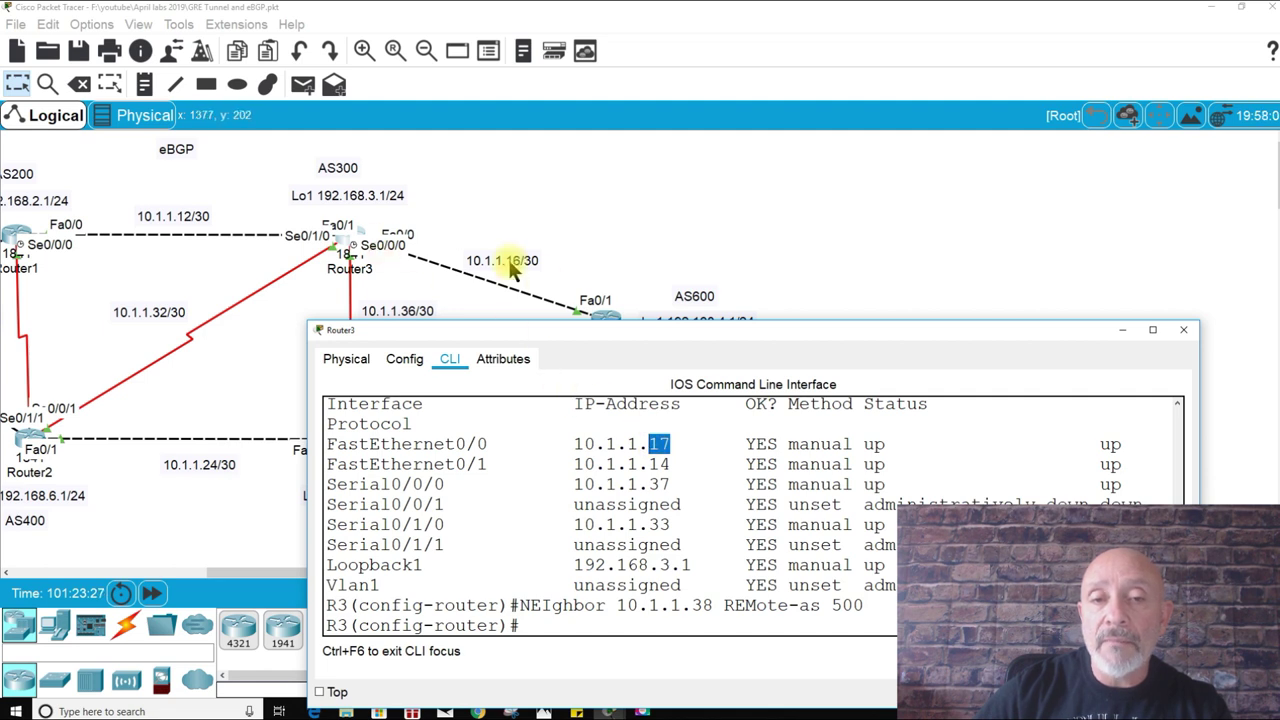
drag(612, 330, 597, 191)
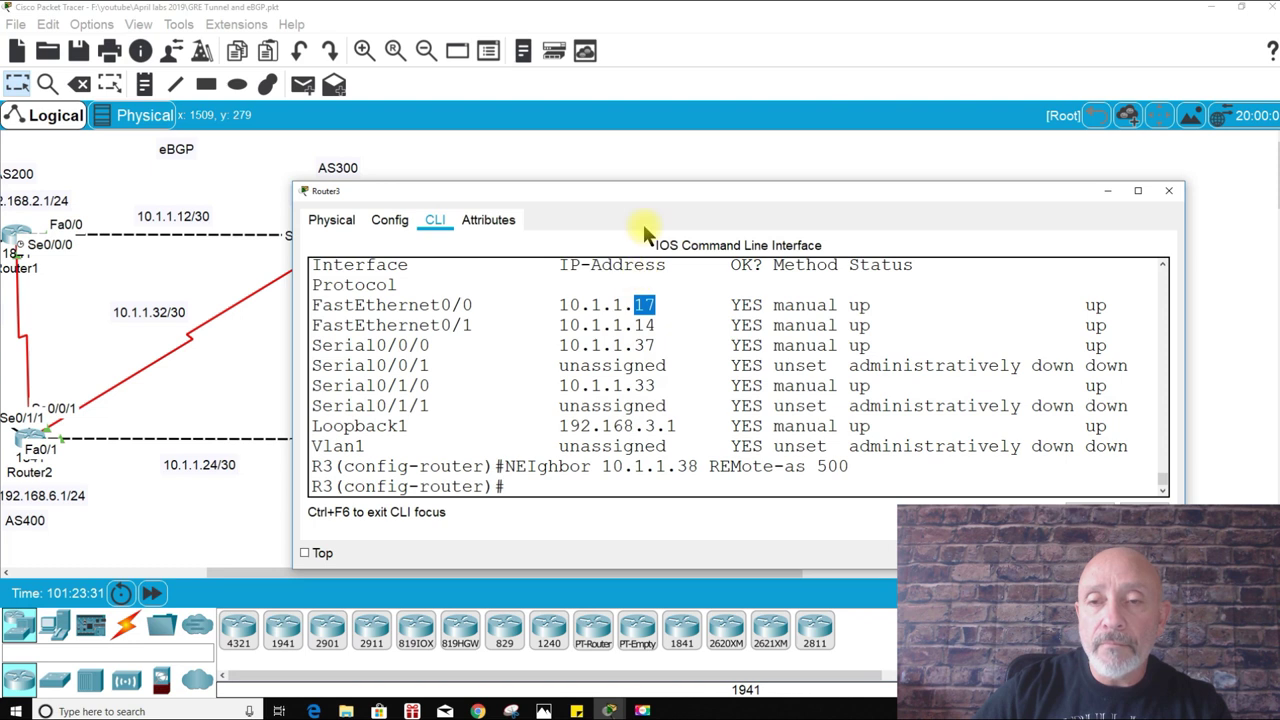
drag(648, 185, 606, 18)
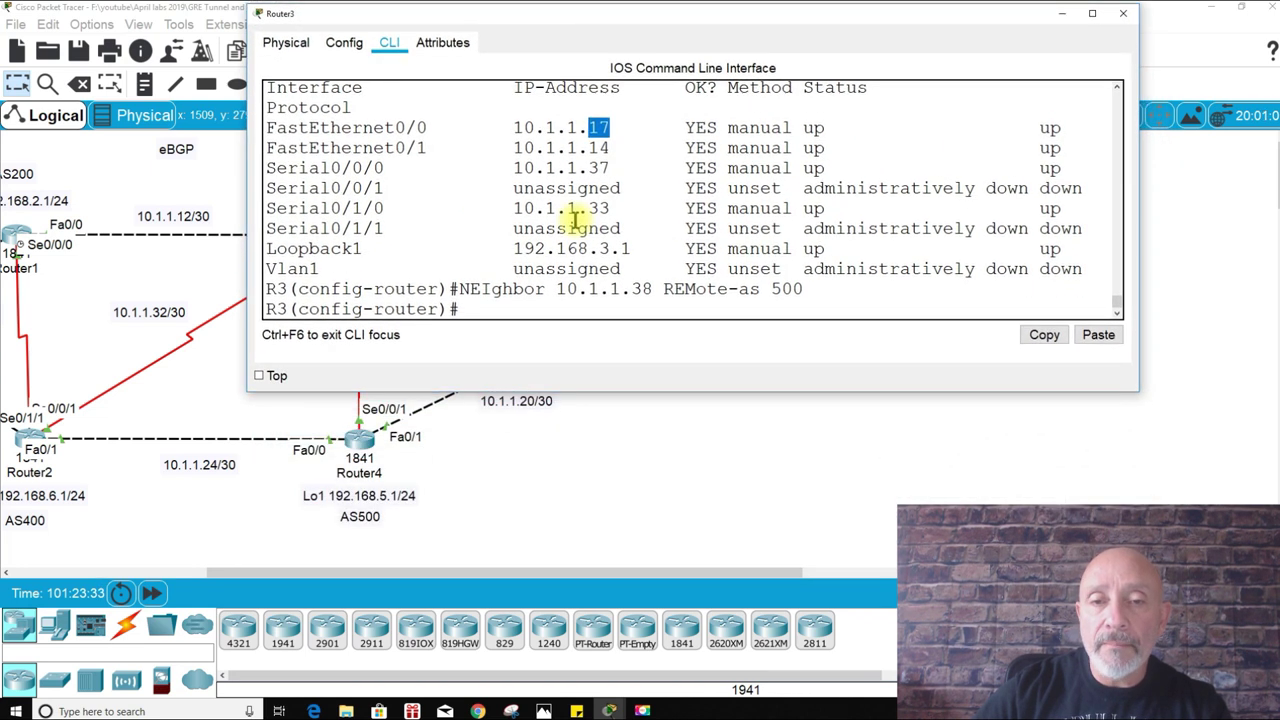
click(513, 307)
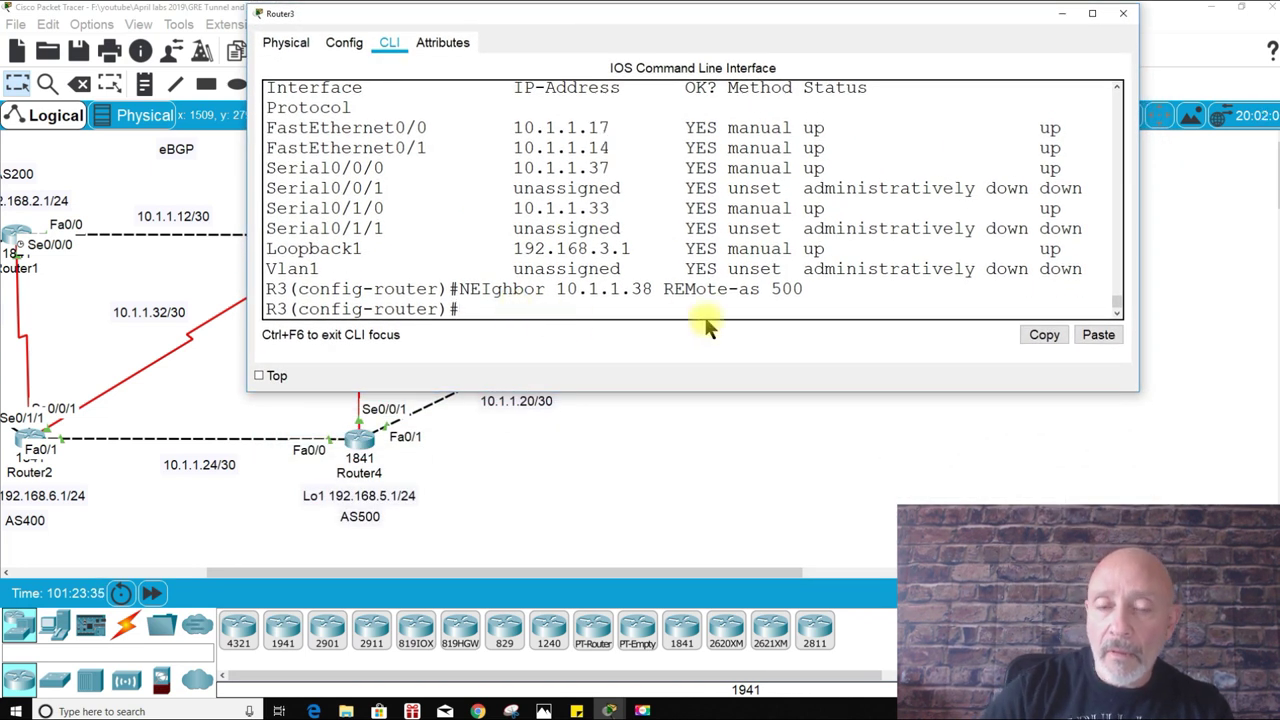
Step: Define BGP neighbor 10.1.1.18 with remote AS 600 on Router3, reusing the previous neighbor command
key(Up)
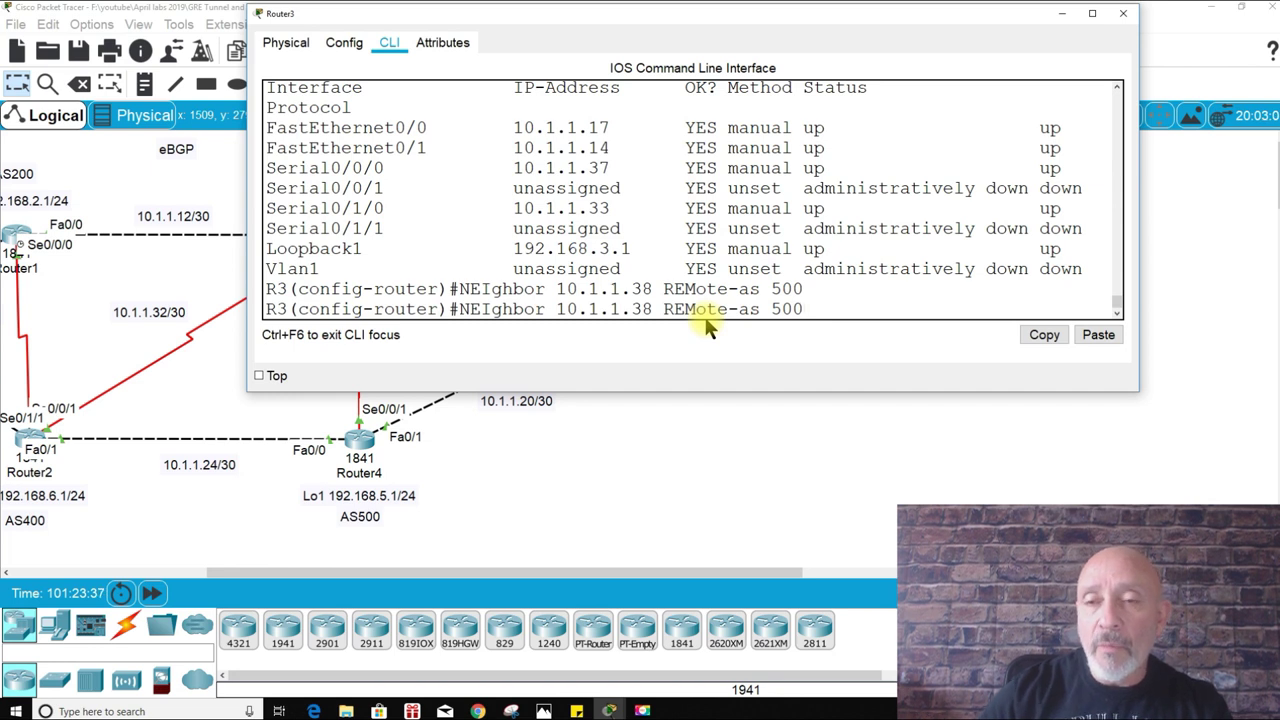
key(BackSpace)
key(BackSpace)
key(BackSpace)
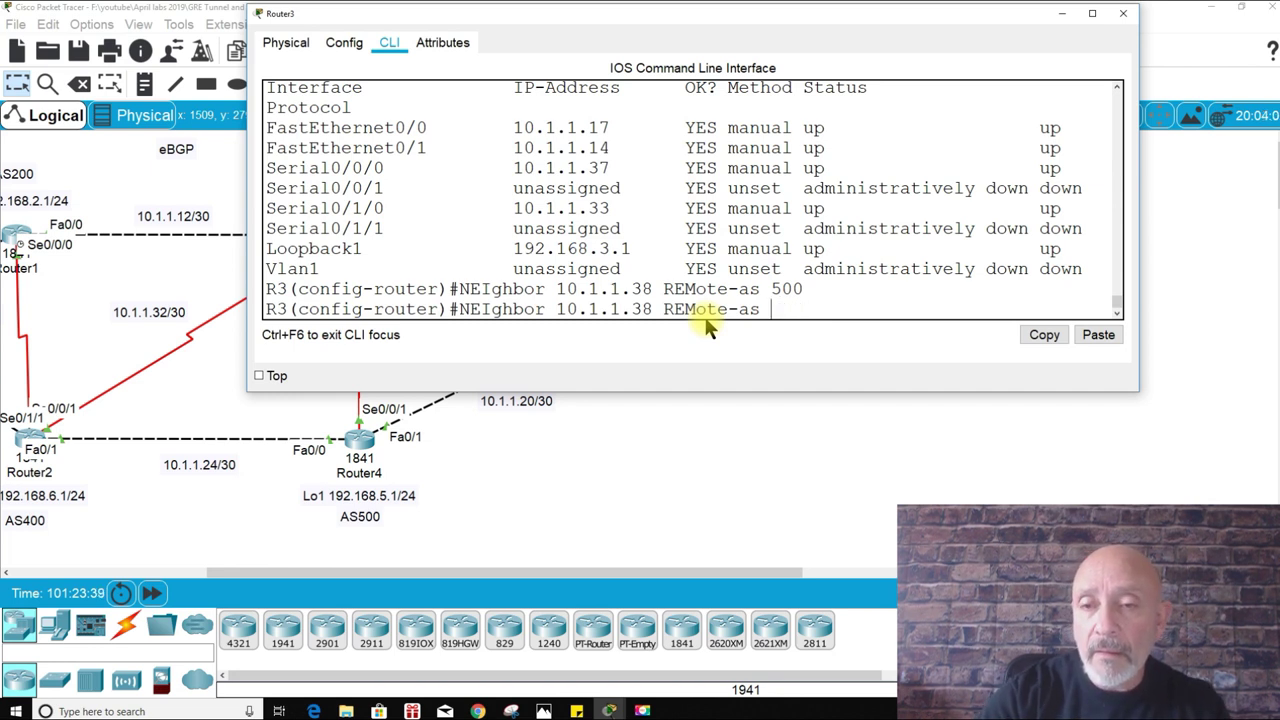
text(600)
key(Left)
key(Left)
key(Left)
key(Left)
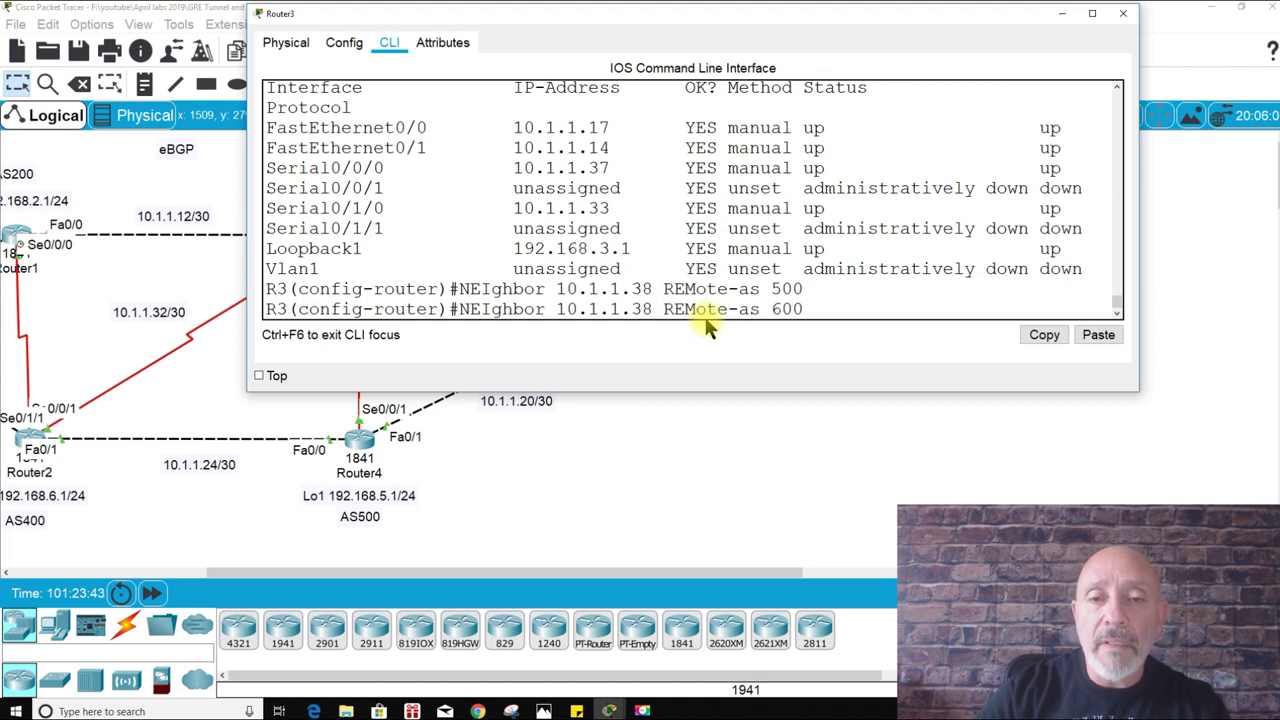
key(BackSpace)
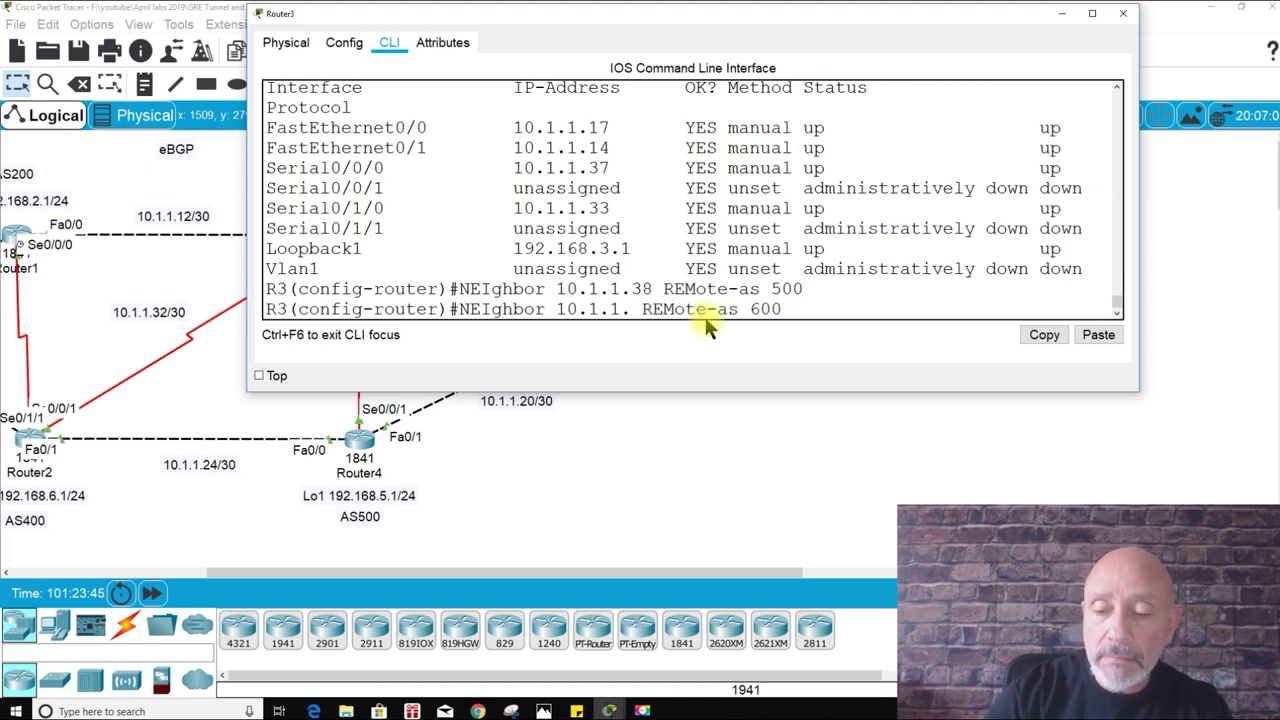
text(18)
key(Return)
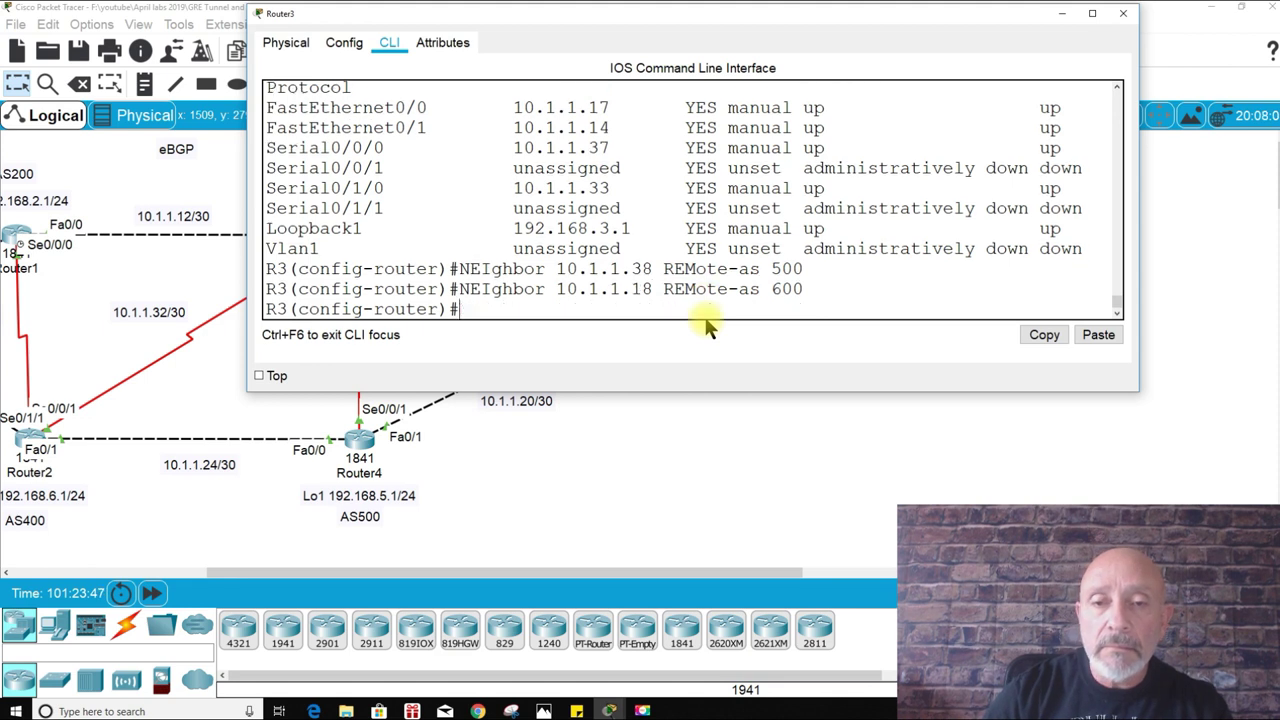
key(Return)
key(Return)
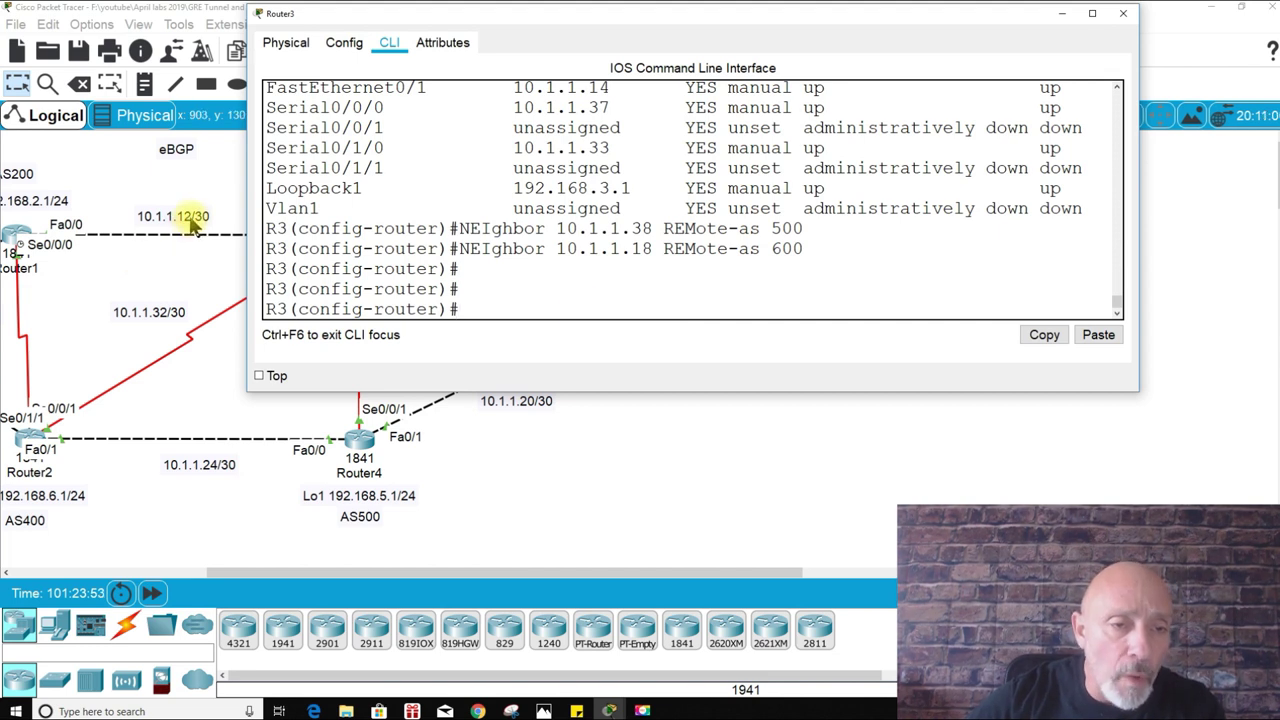
Step: Uncover Router3's links to check their network labels, and advertise network 10.1.1.12 with mask 255.255.255.252 in Router3's BGP process
drag(458, 17, 705, 102)
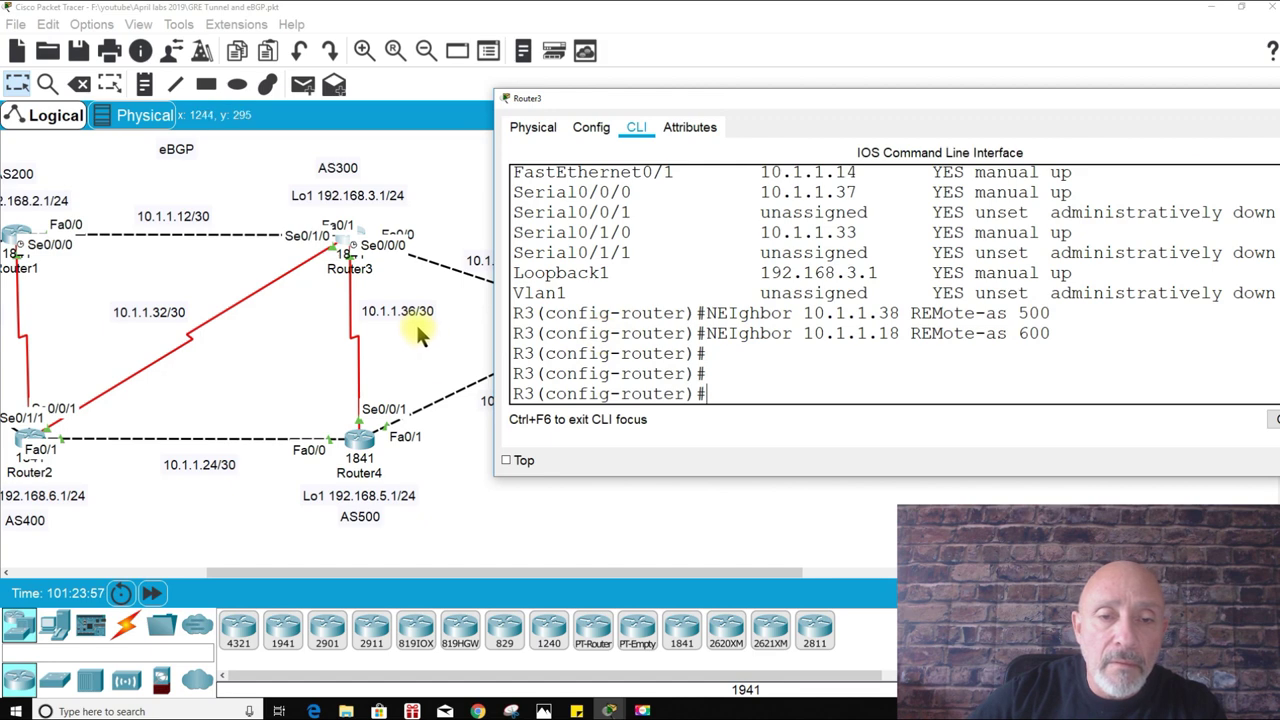
drag(603, 100, 356, 15)
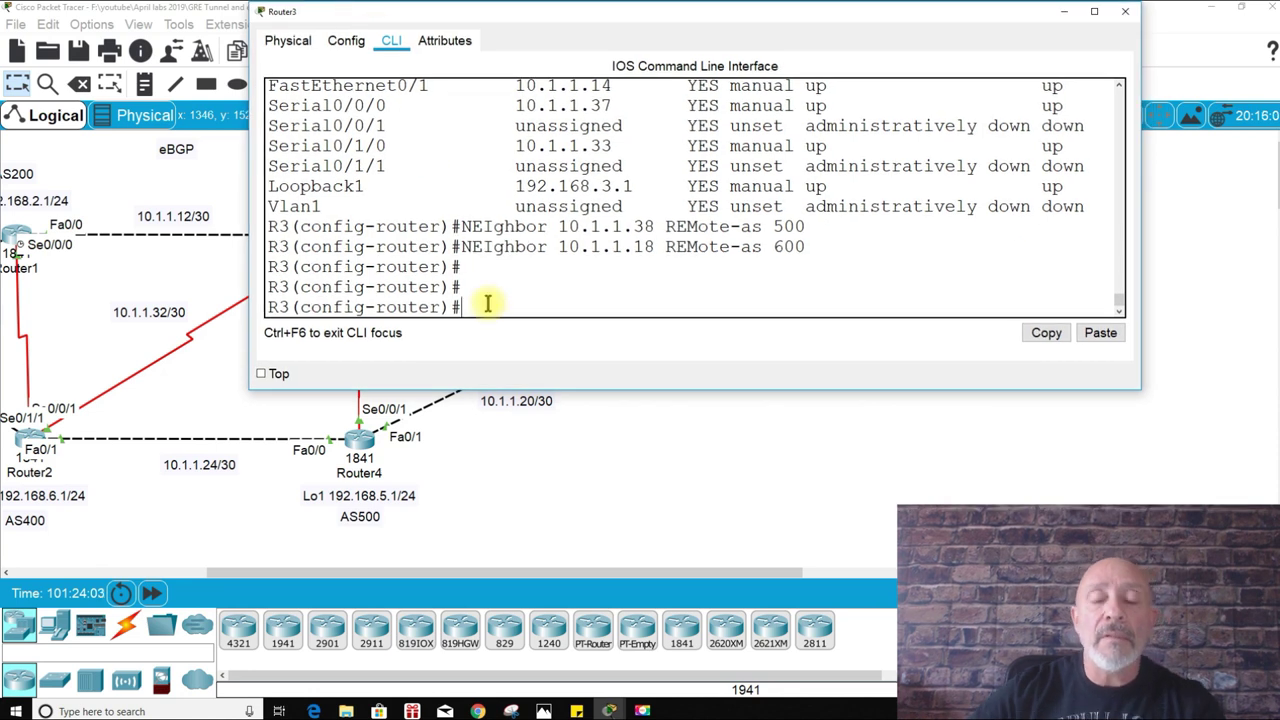
text(NEI)
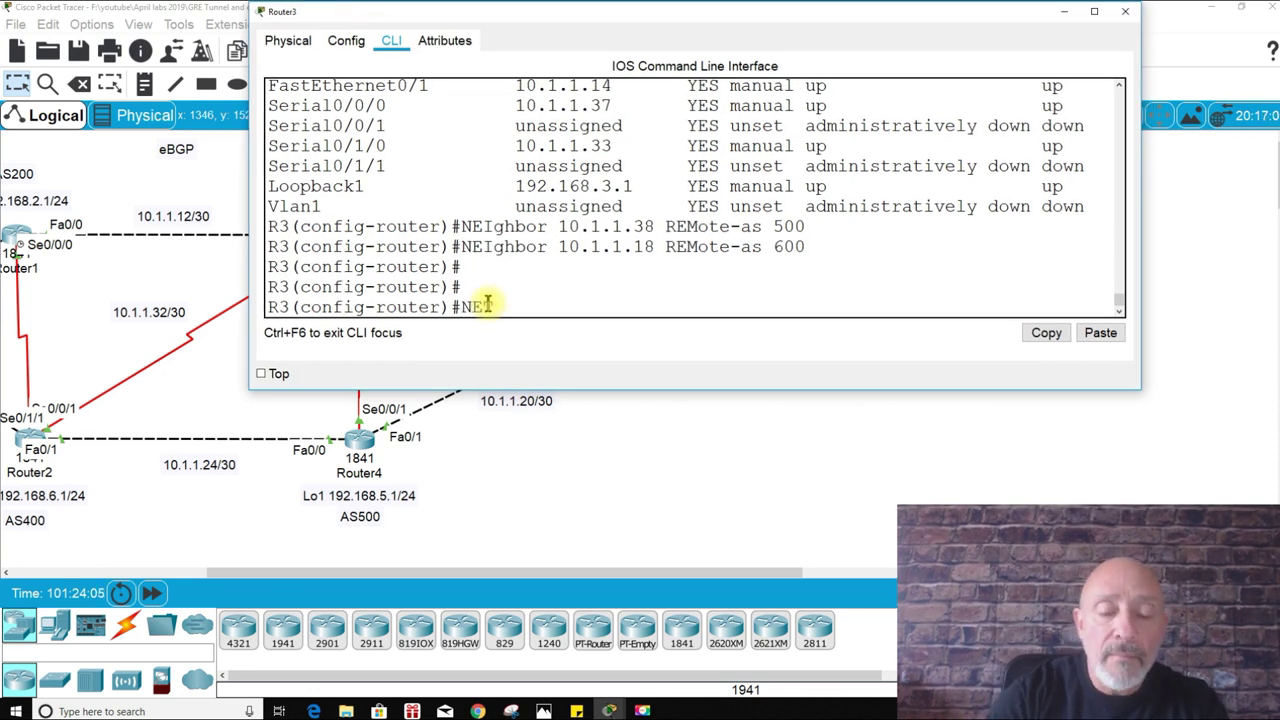
text( 10.1.1.12)
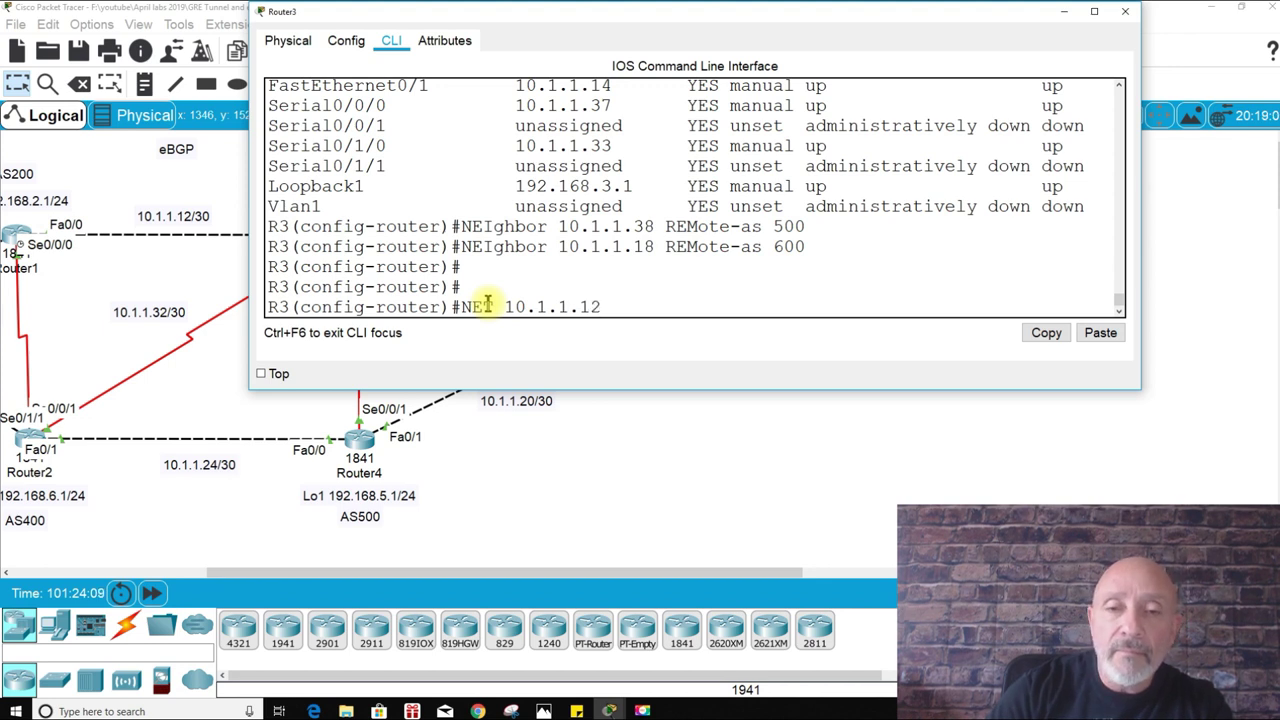
text( MASK )
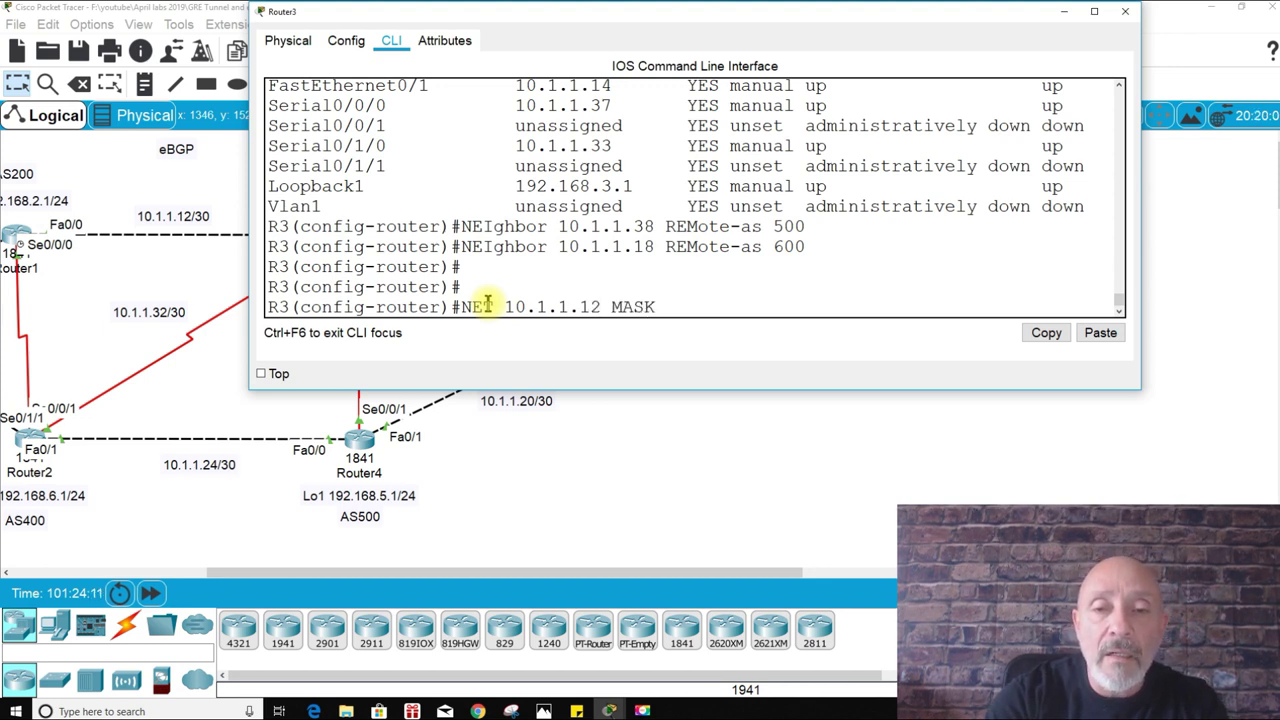
text(255.255.255.252)
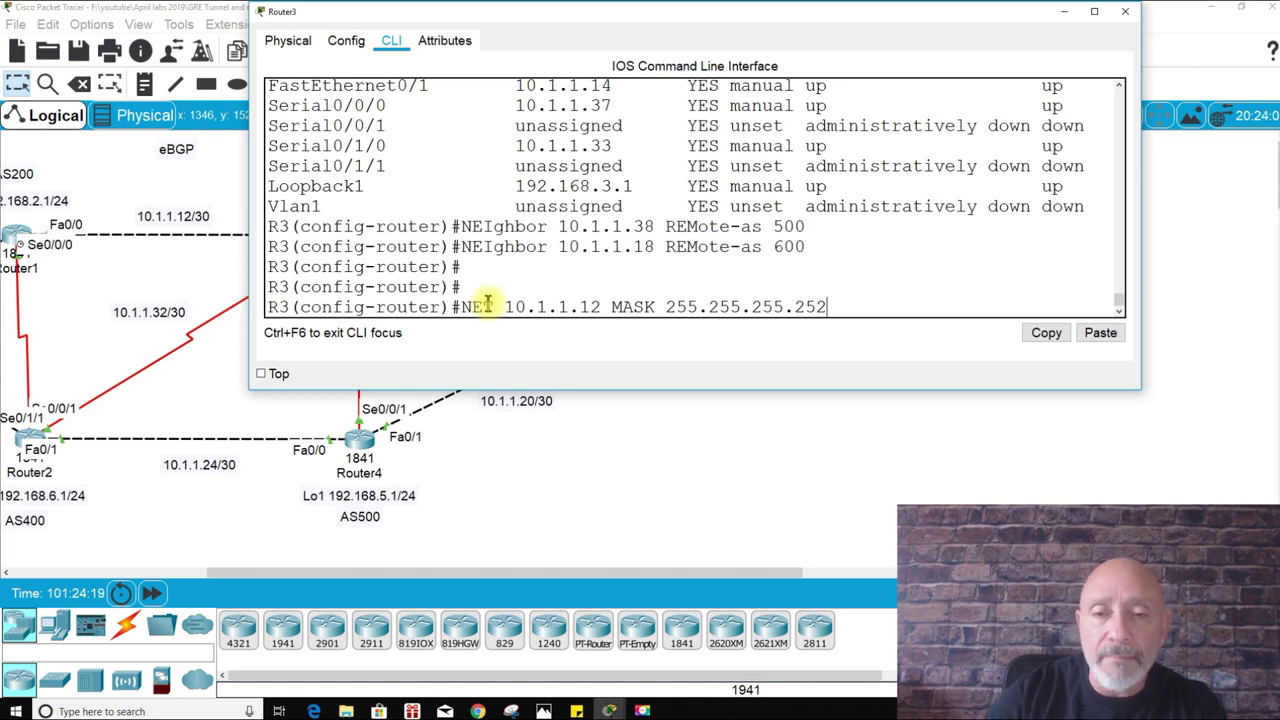
key(Return)
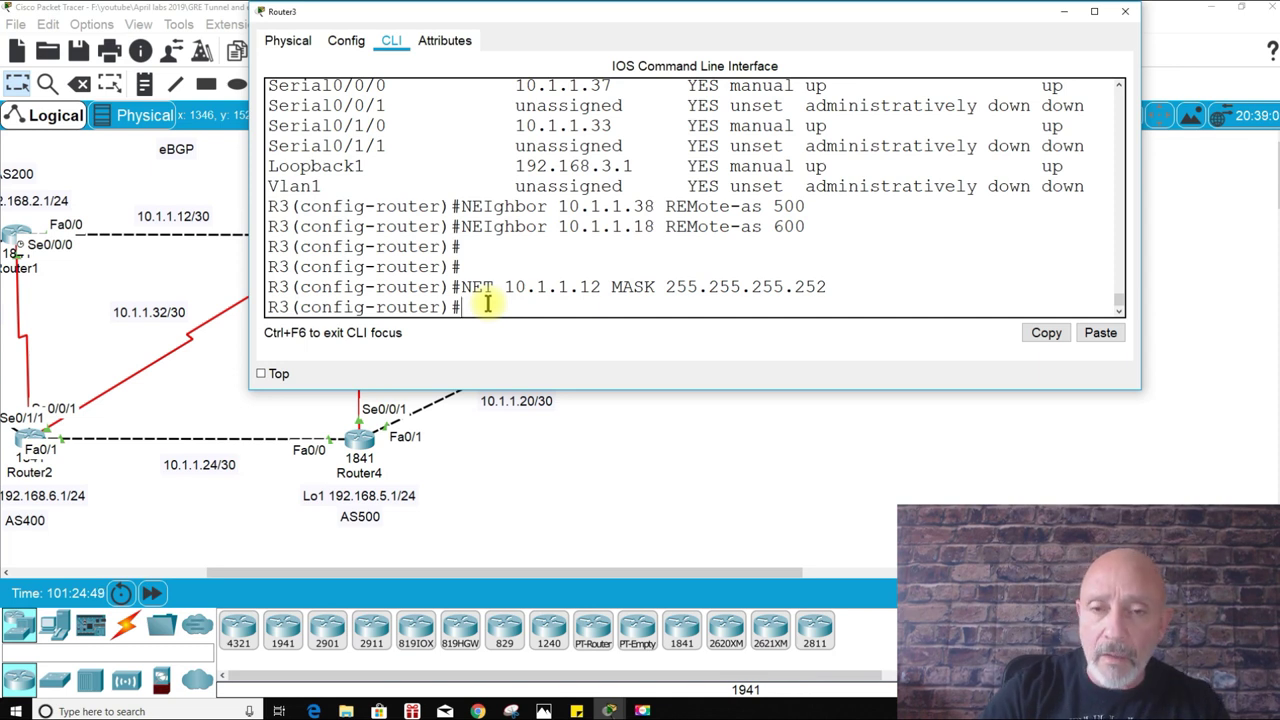
Step: Advertise network 10.1.1.32 with mask 255.255.255.252 on Router3, reusing the previous network command
key(Up)
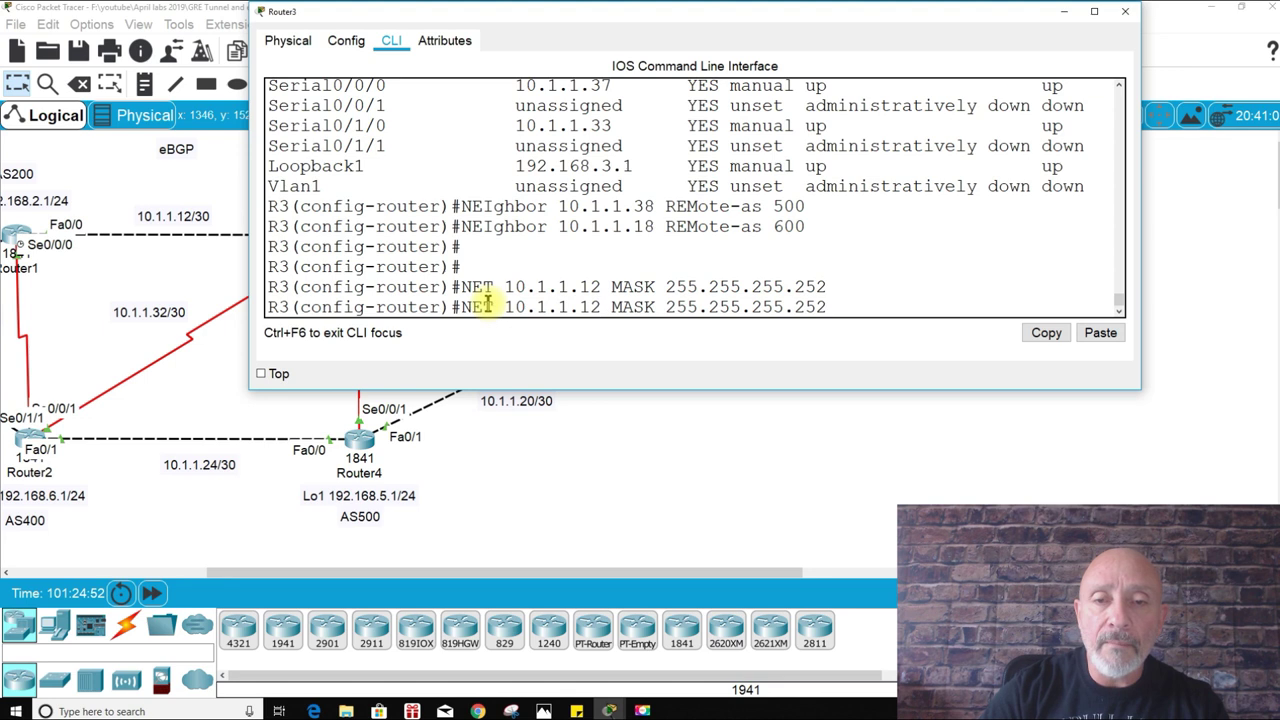
key(BackSpace)
key(BackSpace)
text(32)
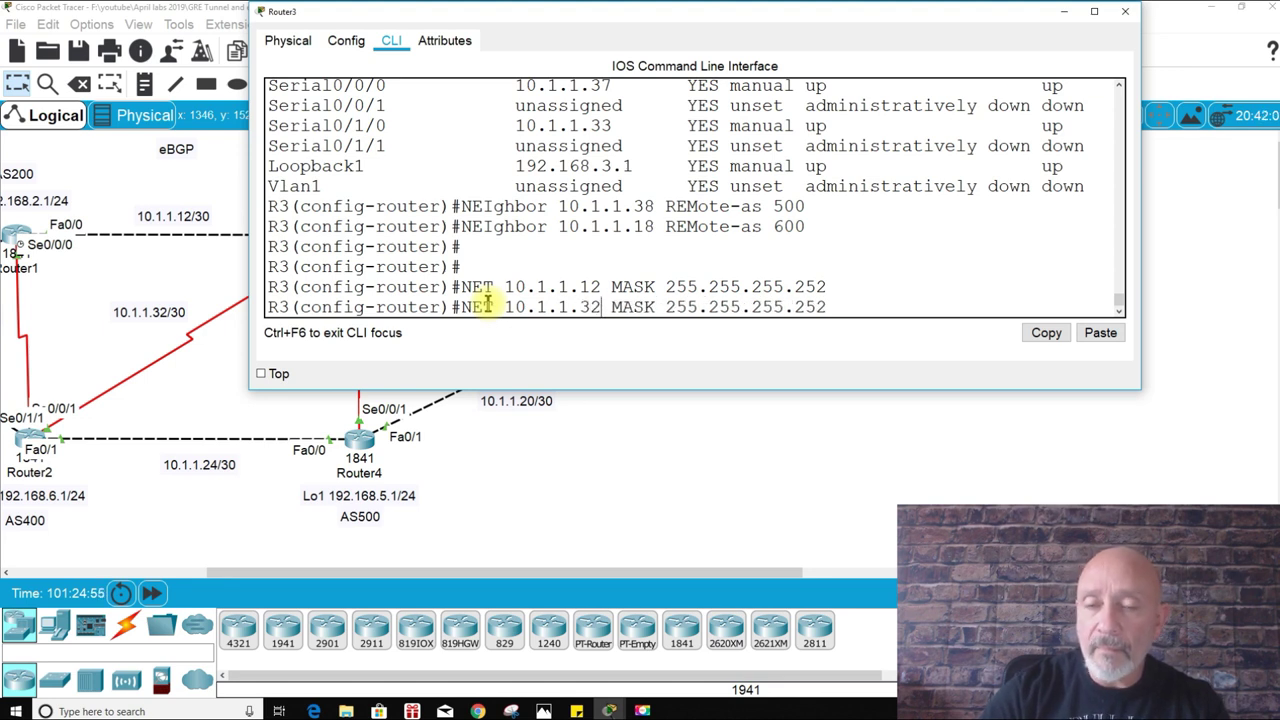
key(Return)
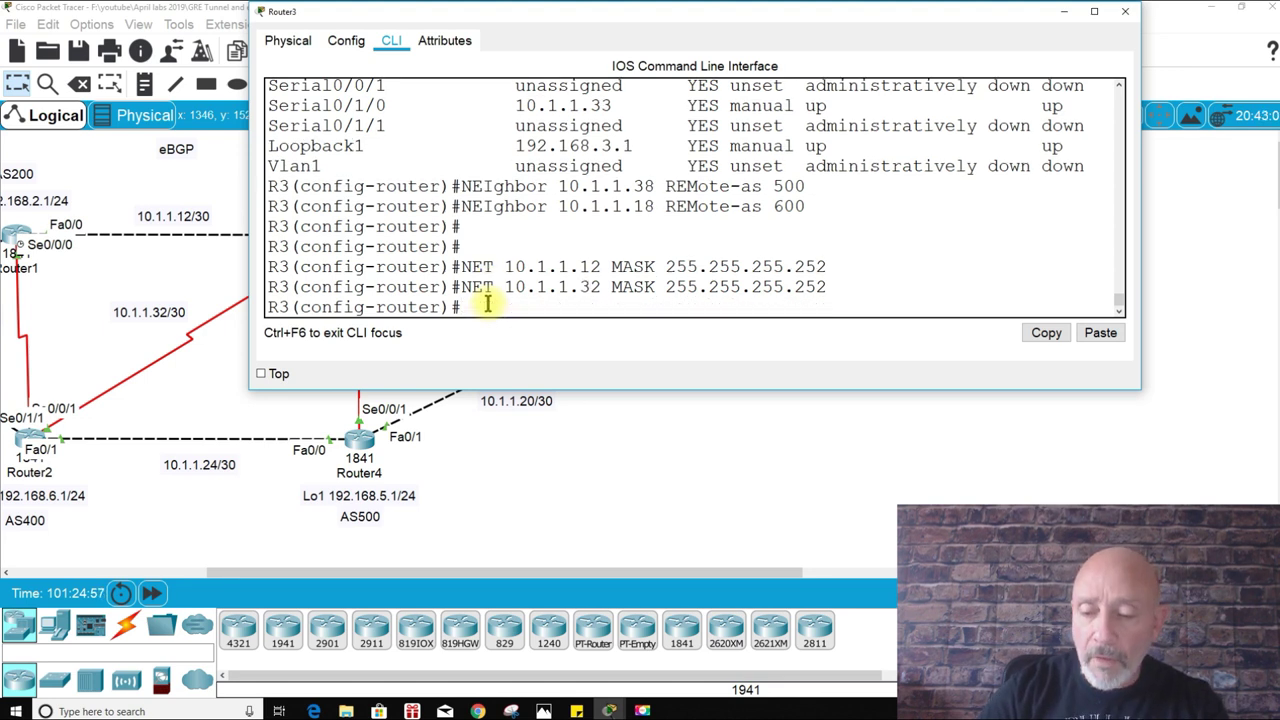
Step: Advertise network 10.1.1.24 with mask 255.255.255.252 on Router3, reusing the previous network command
key(Up)
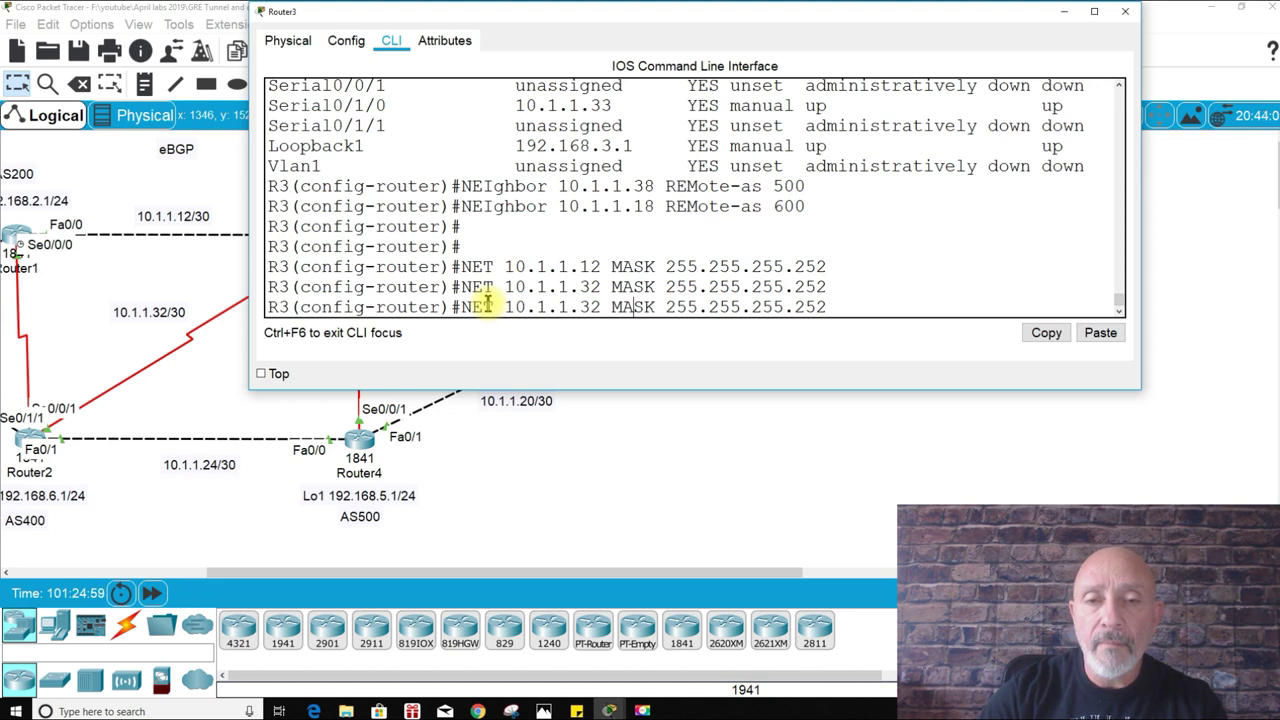
key(BackSpace)
key(BackSpace)
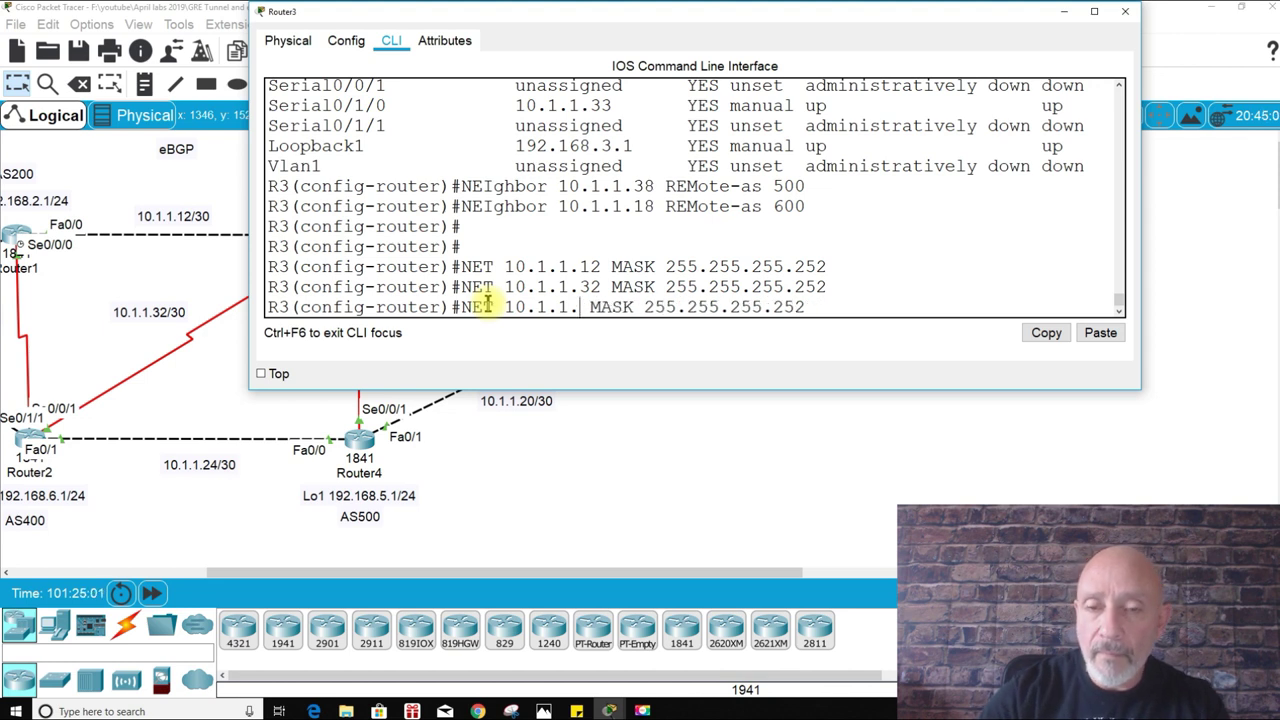
text(24)
key(Return)
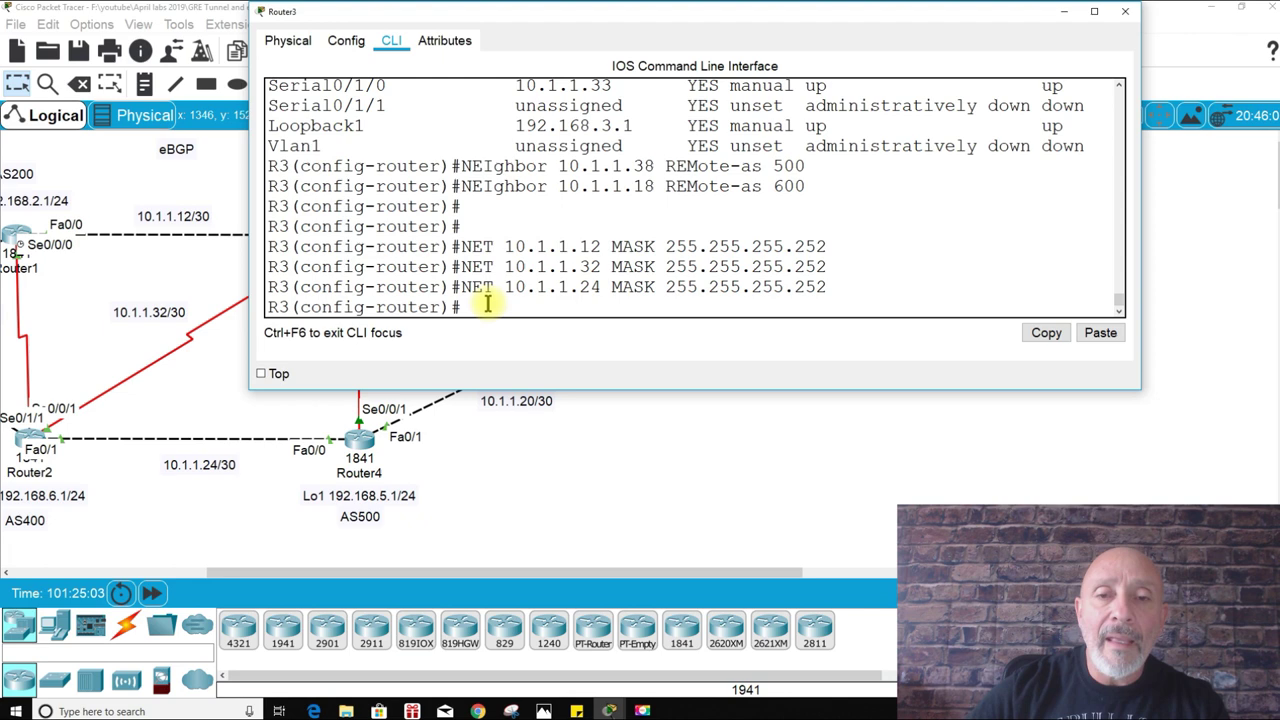
Step: Advertise network 10.1.1.16 with mask 255.255.255.252 on Router3 and save the configuration with DO WR
mouse_move(568, 17)
mouse_down()
mouse_move(548, 320)
mouse_move(529, 286)
mouse_move(557, 36)
mouse_up()
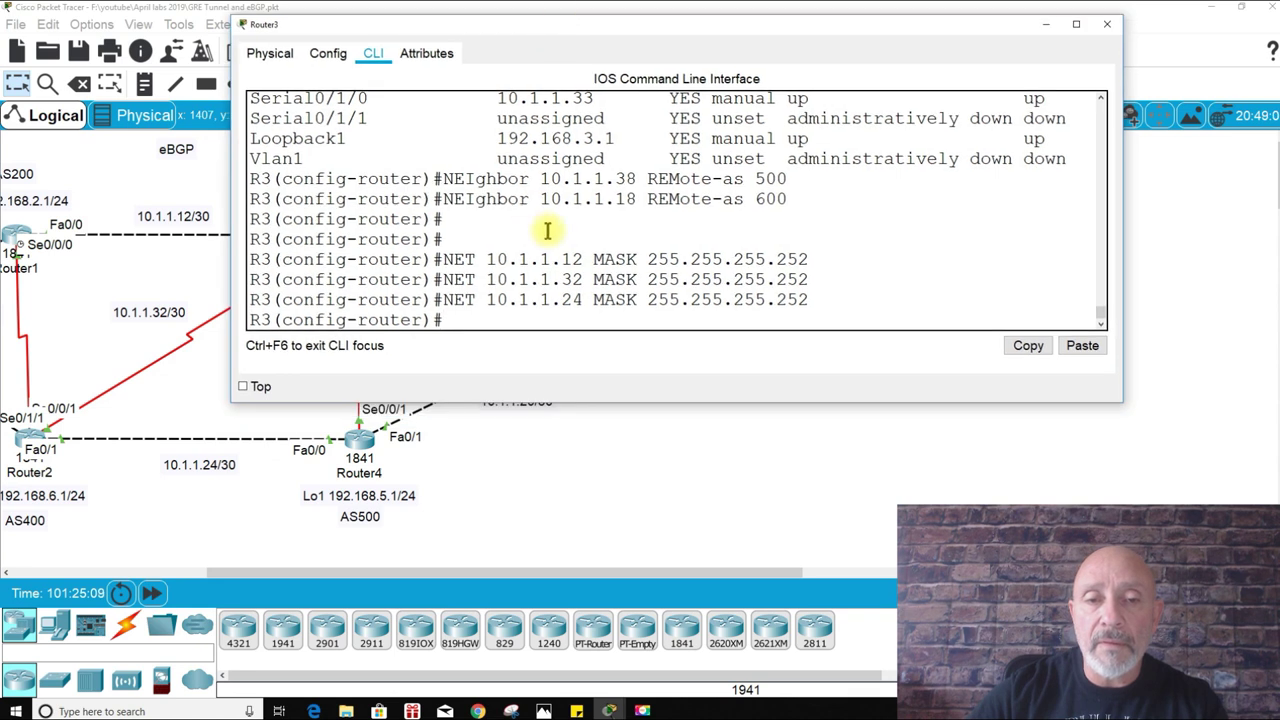
key(Up)
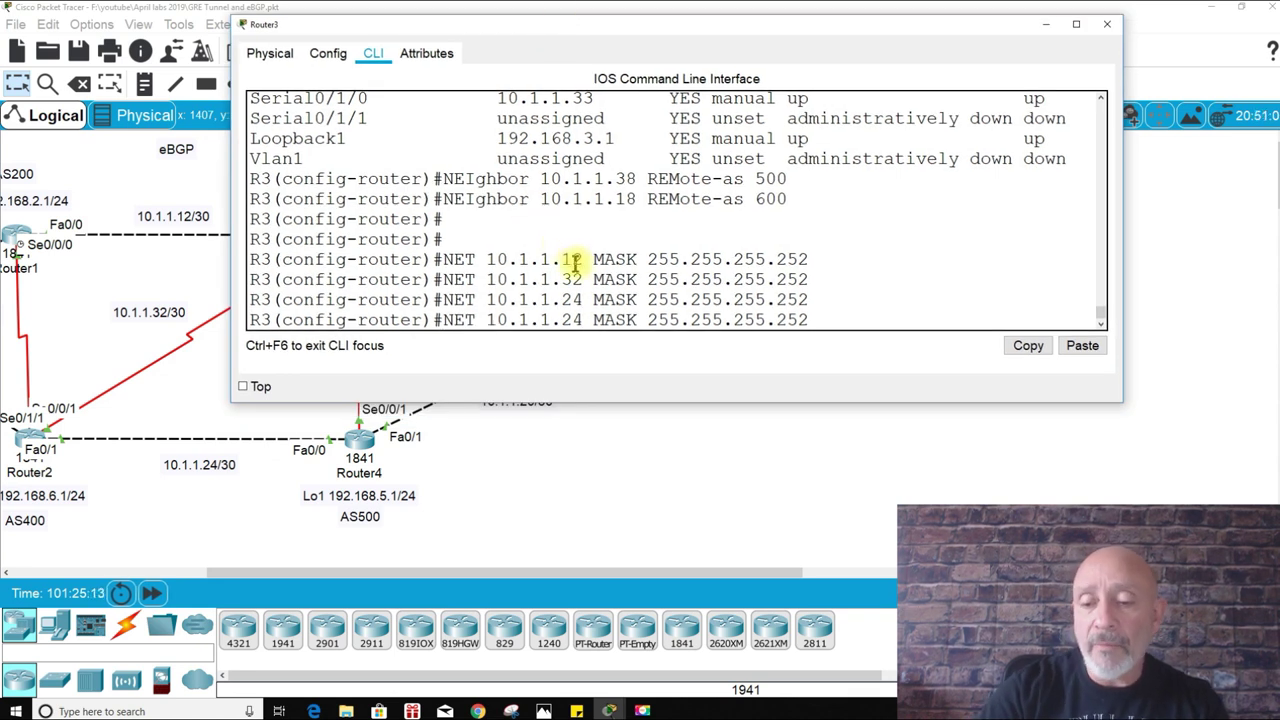
key(BackSpace)
key(BackSpace)
text(16)
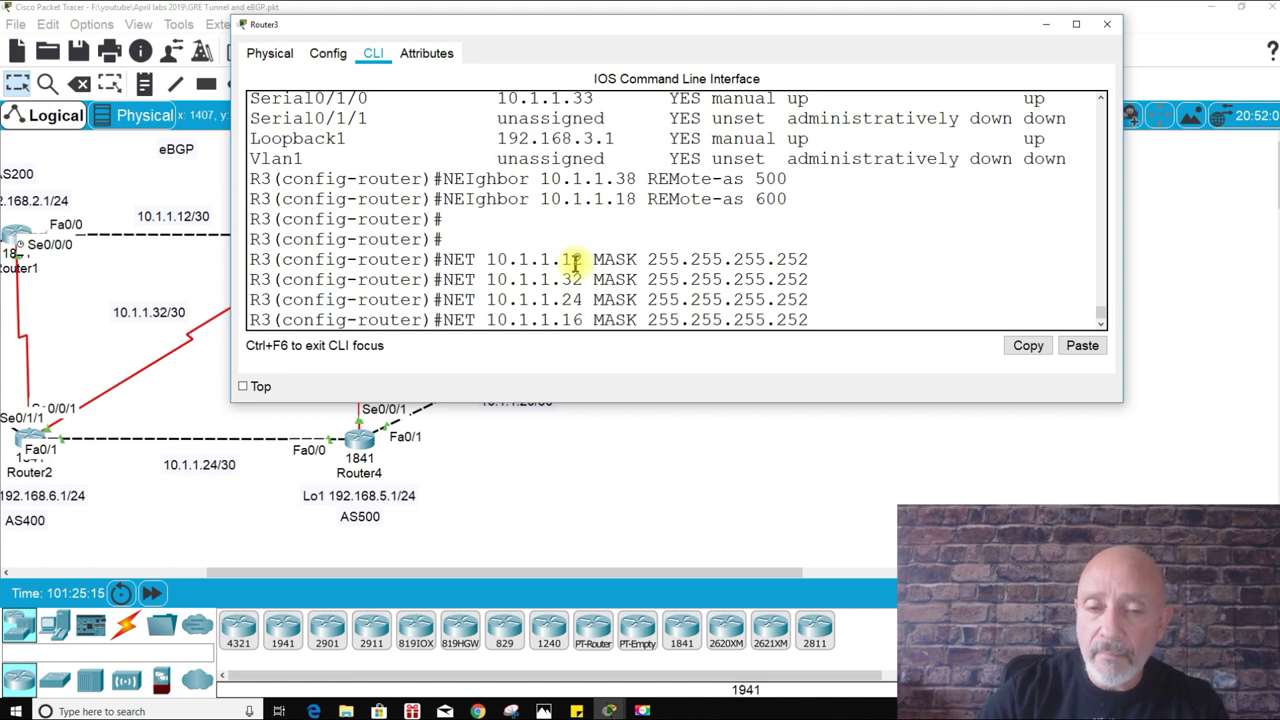
key(Return)
text(DO WR)
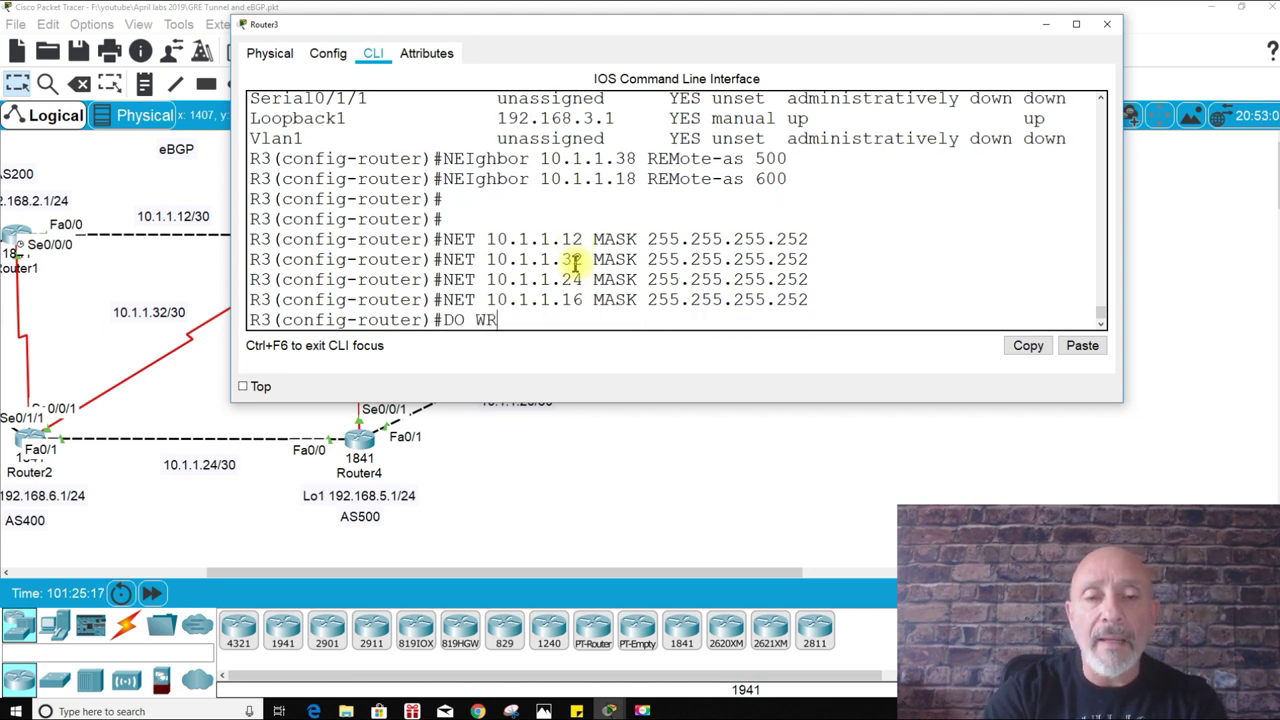
key(Return)
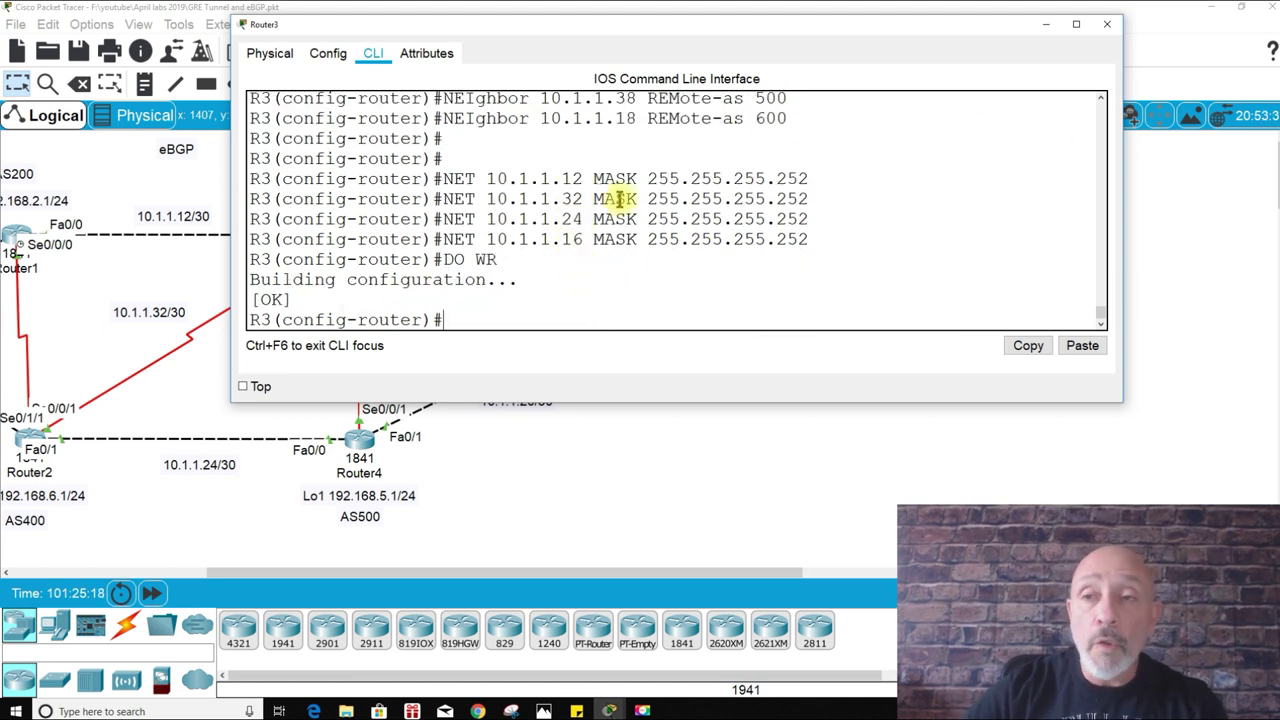
Step: Put Router3's console away and open Router4's CLI in a reduced window beside the Router3–Router4 link
click(1047, 25)
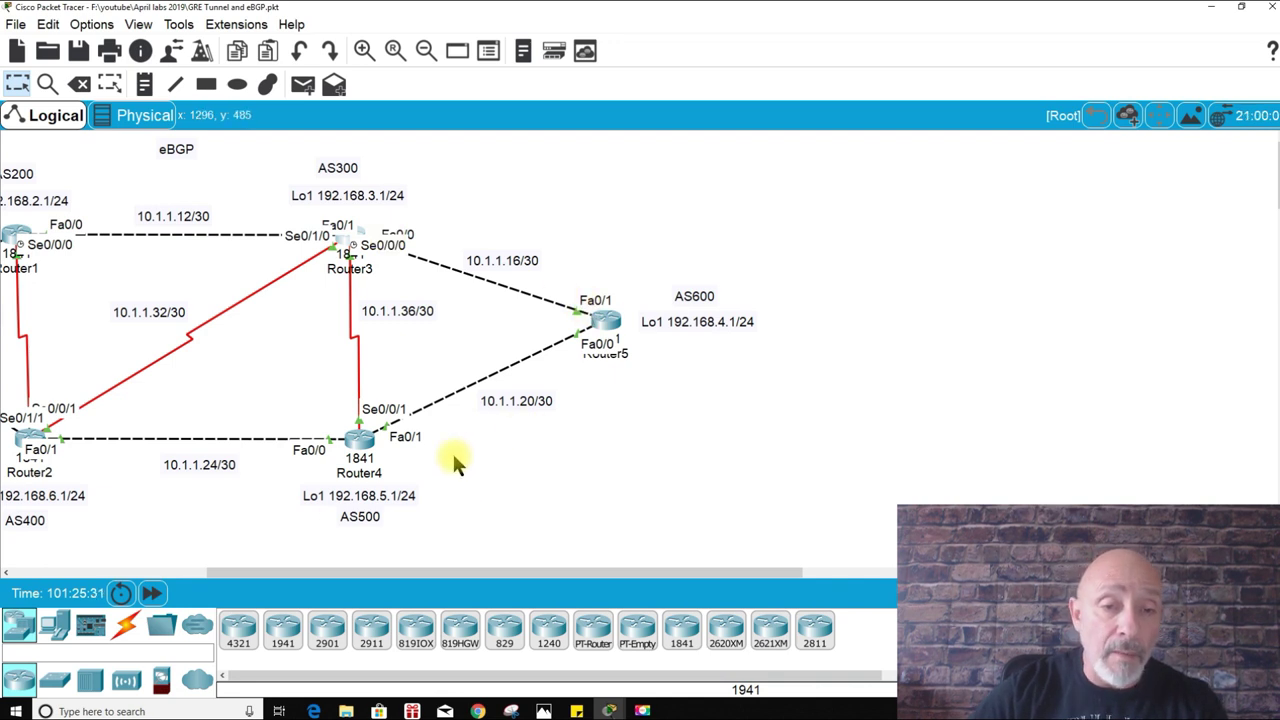
scroll(343, 200, down, 2)
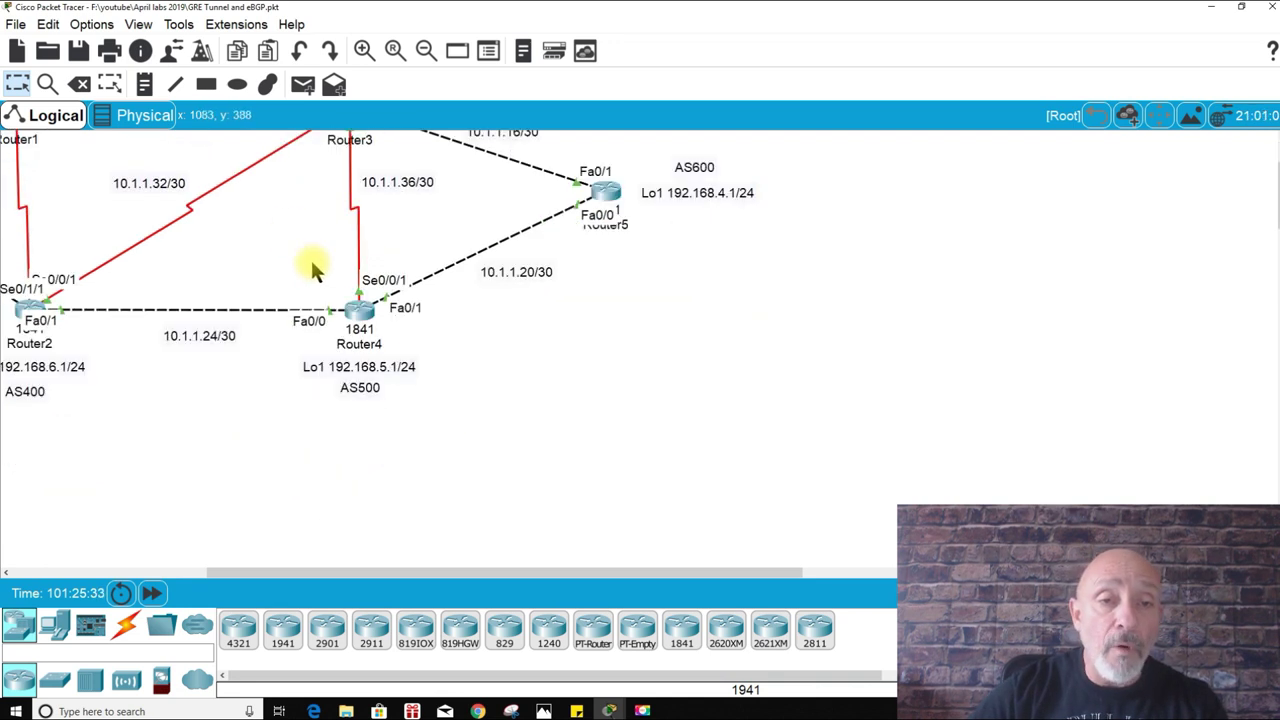
scroll(318, 270, up, 1)
scroll(350, 300, up, 1)
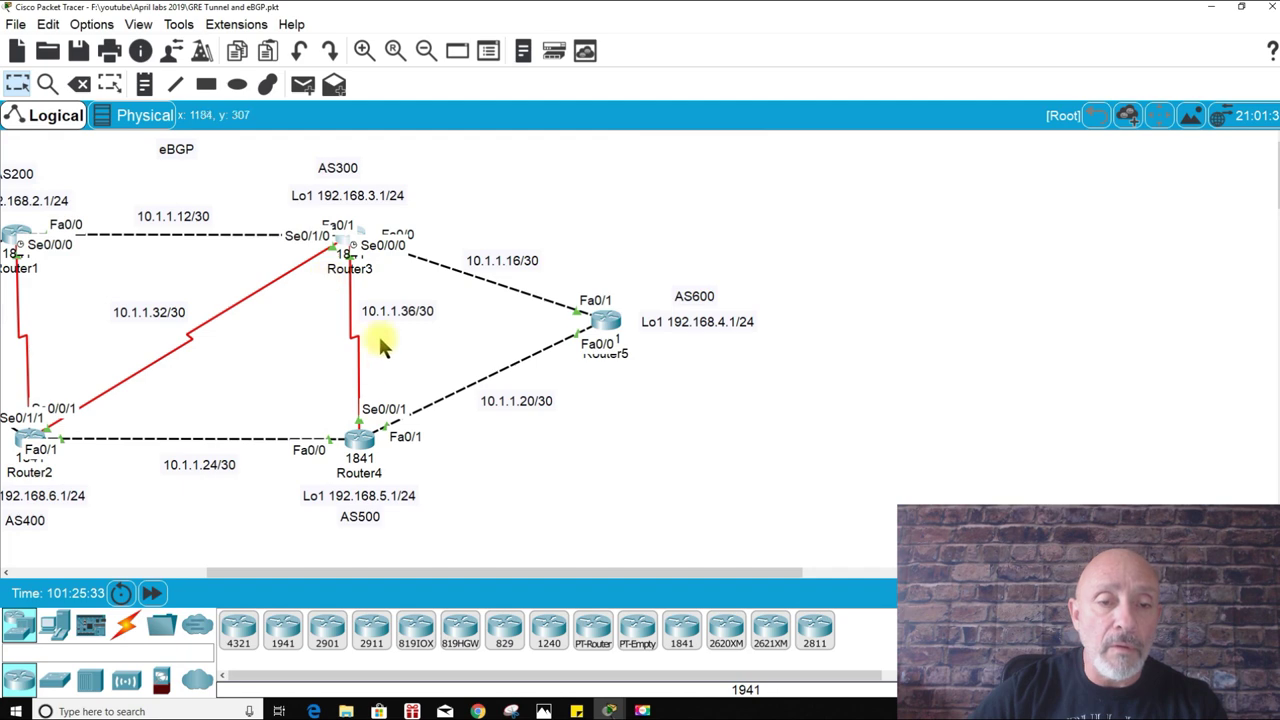
click(358, 452)
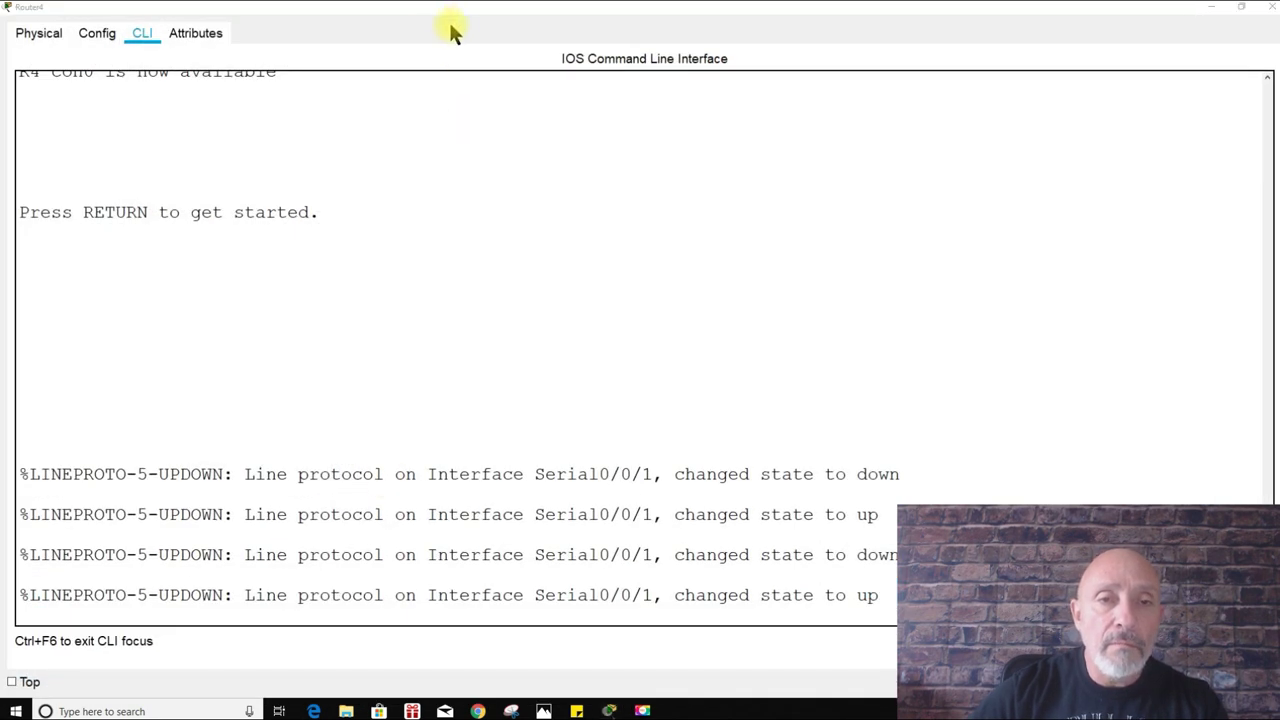
double_click(450, 8)
drag(450, 36, 598, 57)
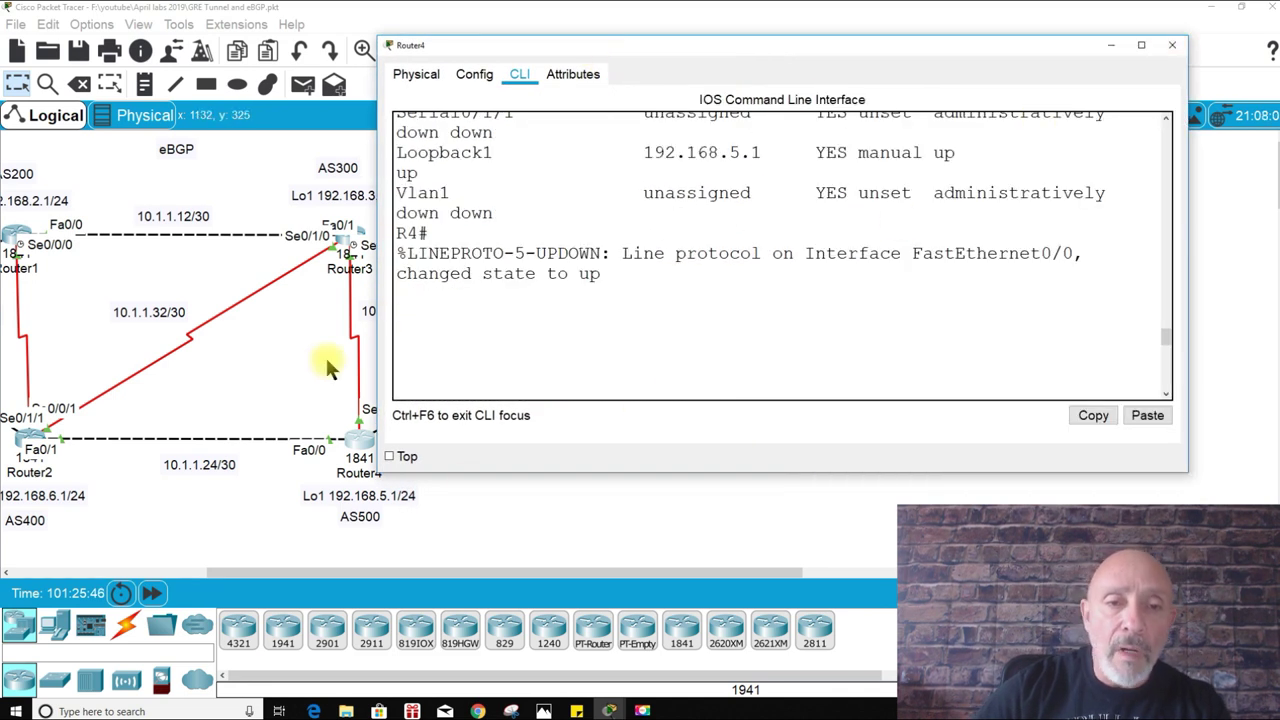
Step: Move the 10.1.1.36/30 label to the other side of the Router3–Router4 link, and bring back Router4's CLI
click(368, 333)
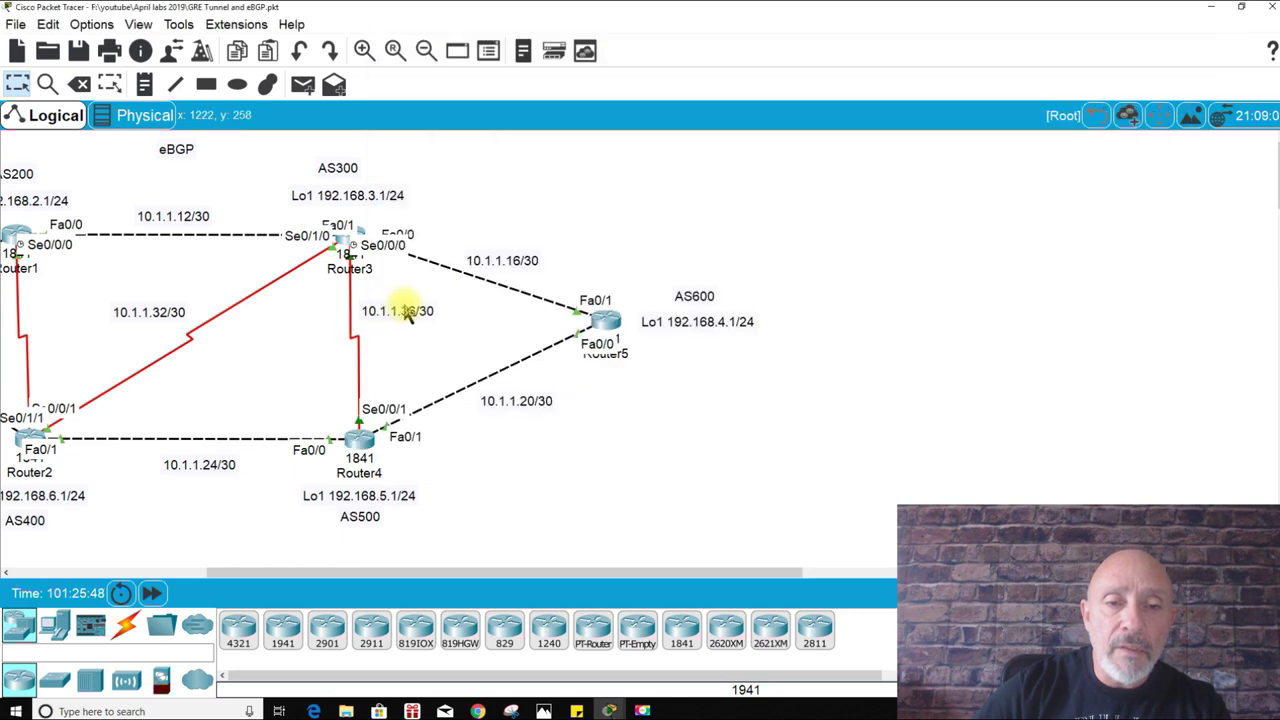
click(356, 438)
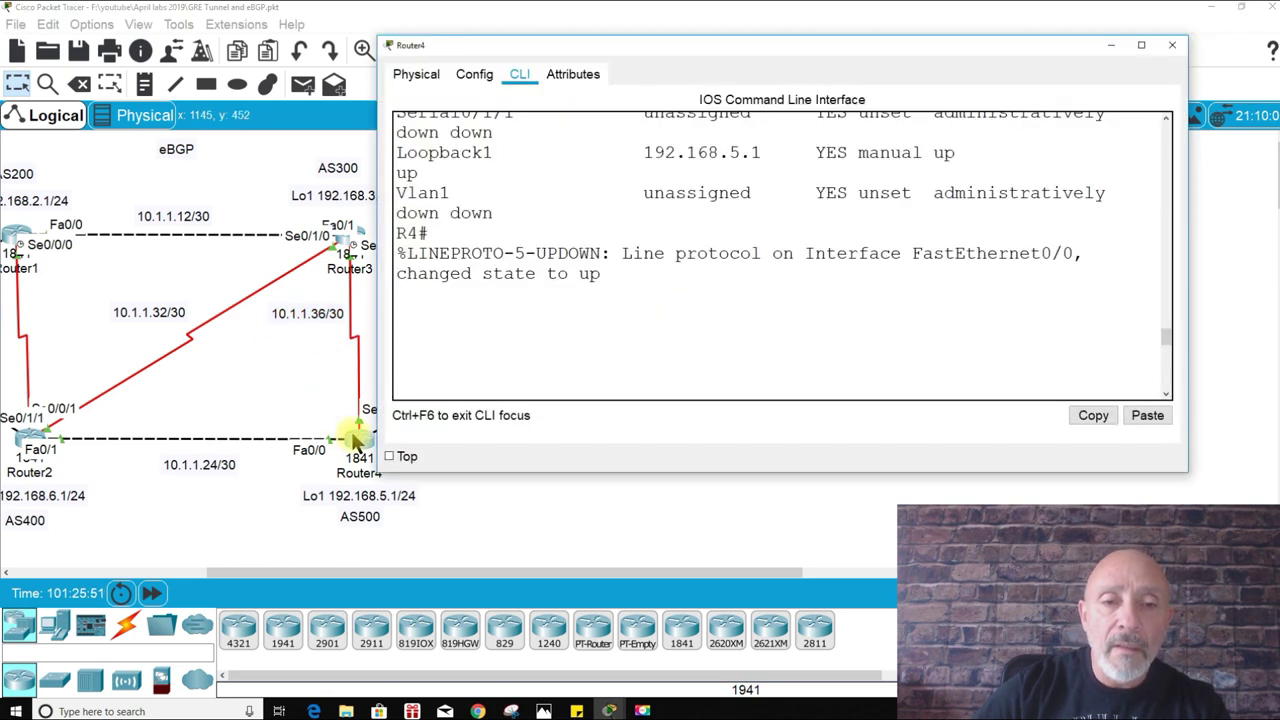
click(320, 323)
click(356, 438)
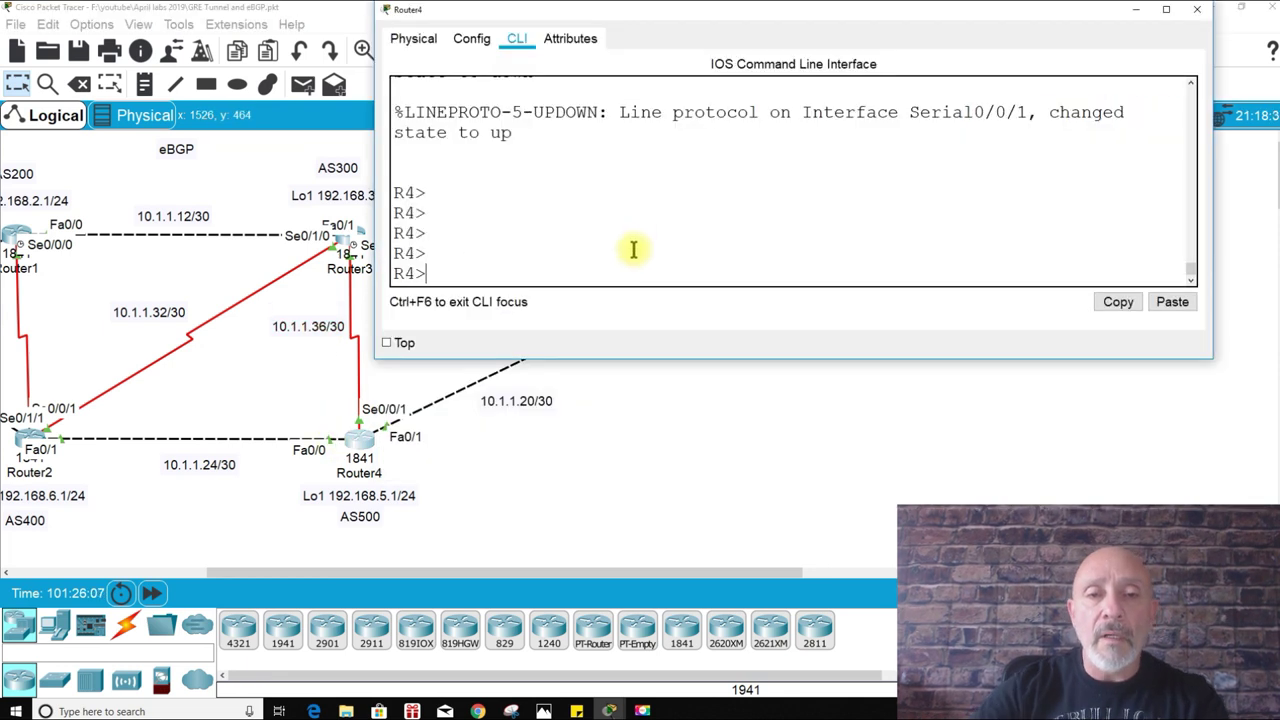
Step: Enter global configuration mode on Router4 and start its BGP process in AS 500
text(EN)
key(Return)
text(CONFIG T)
key(Return)
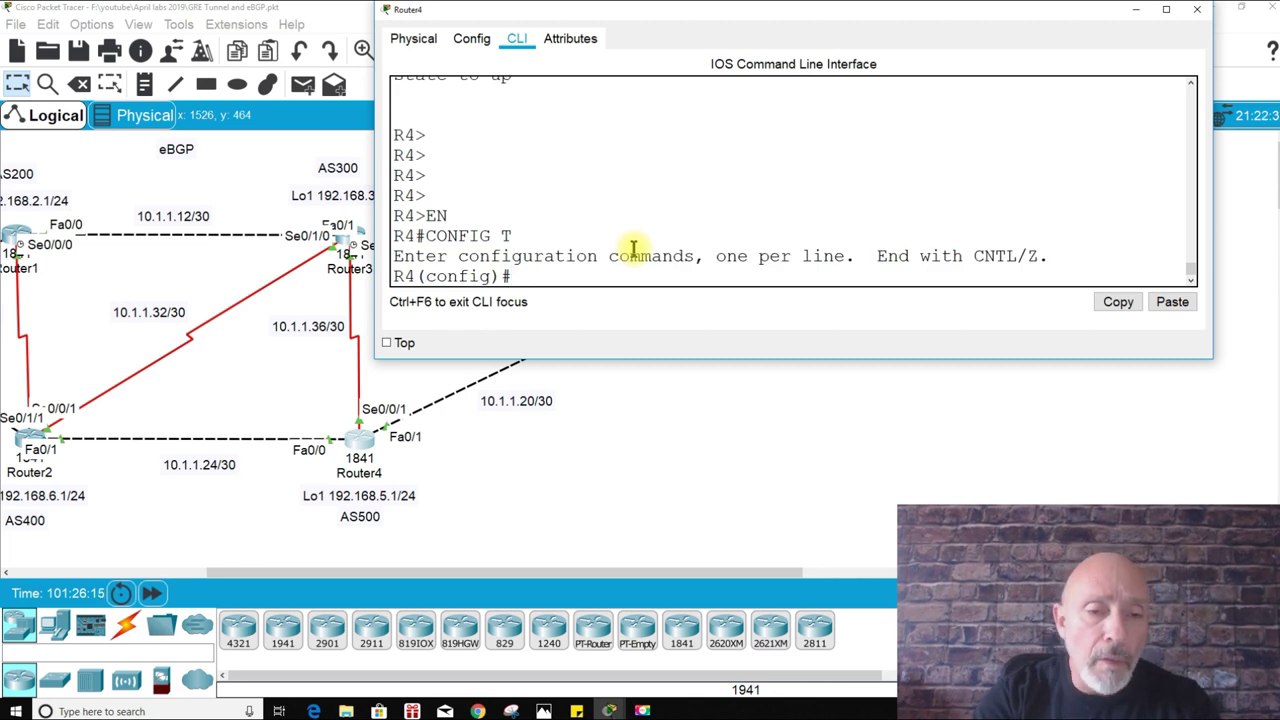
text(RO)
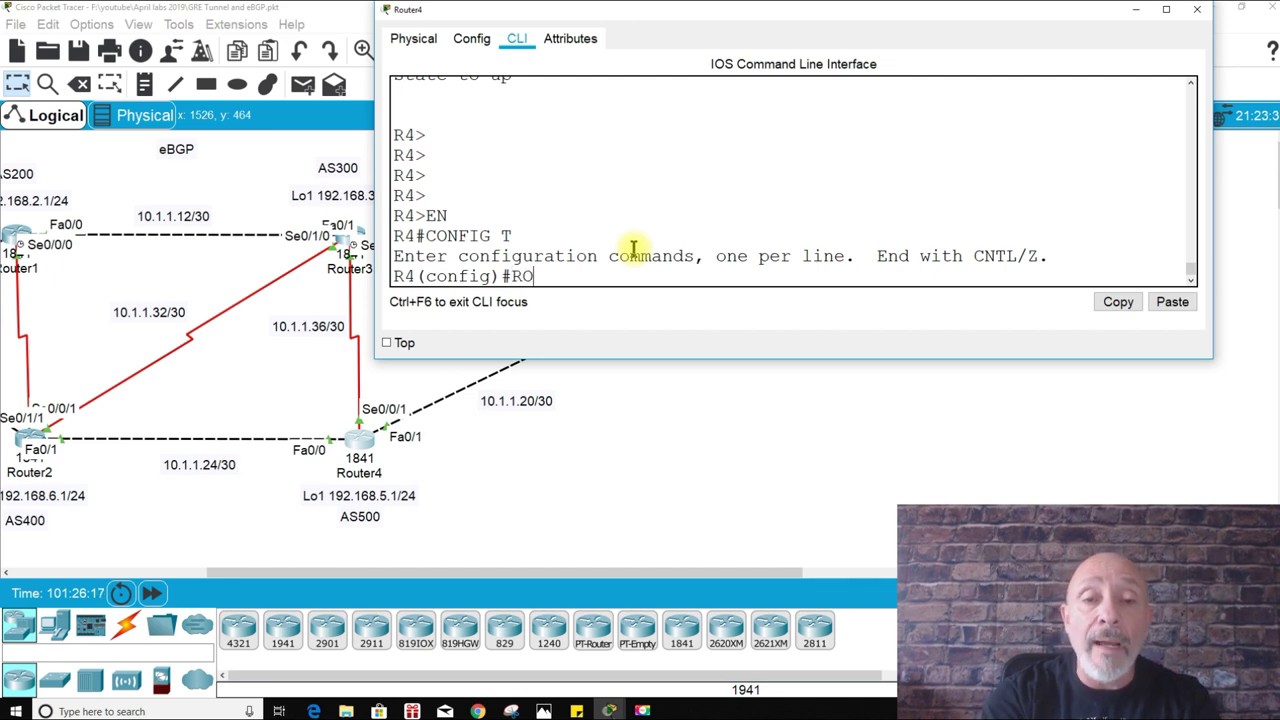
text(UTER BGP 500)
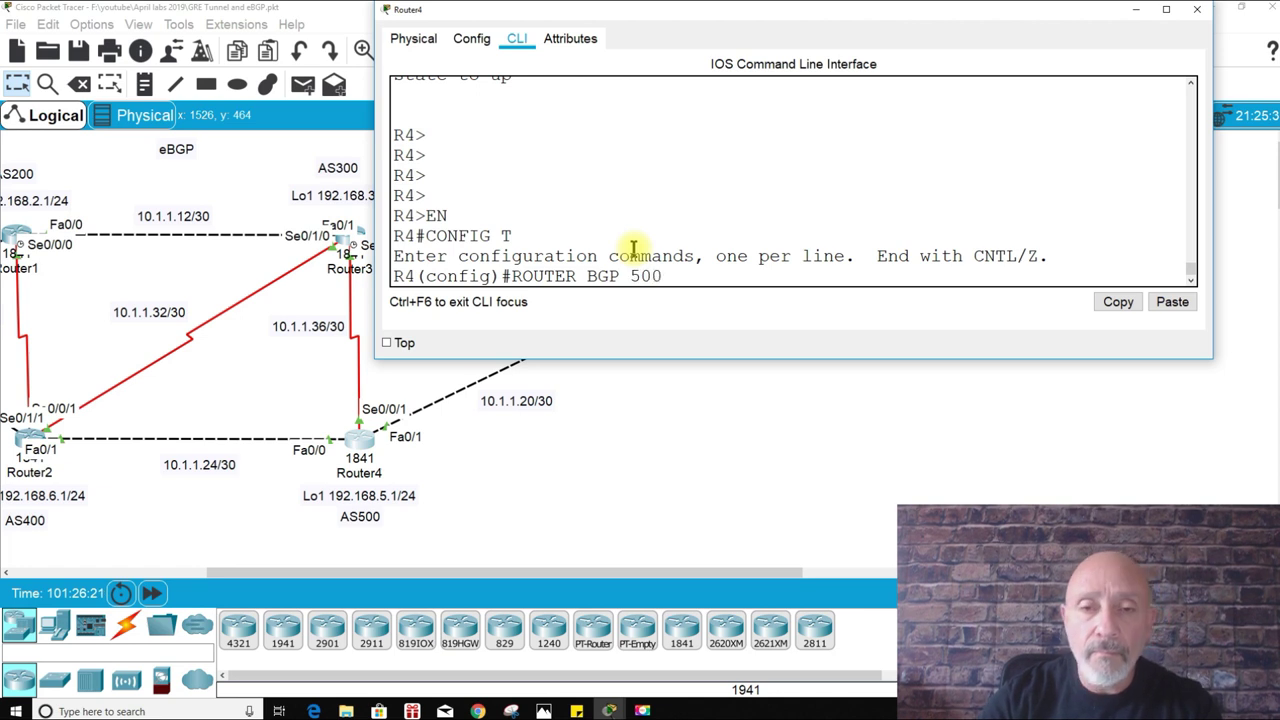
key(Return)
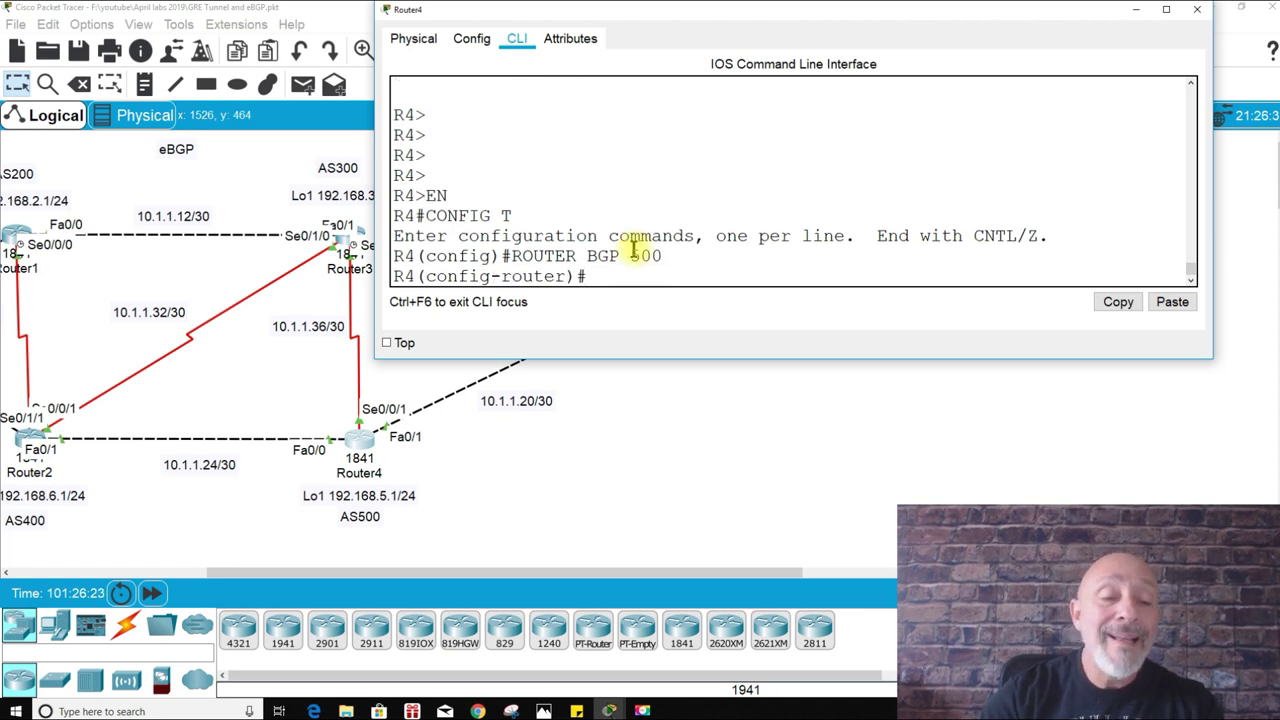
text(NEI)
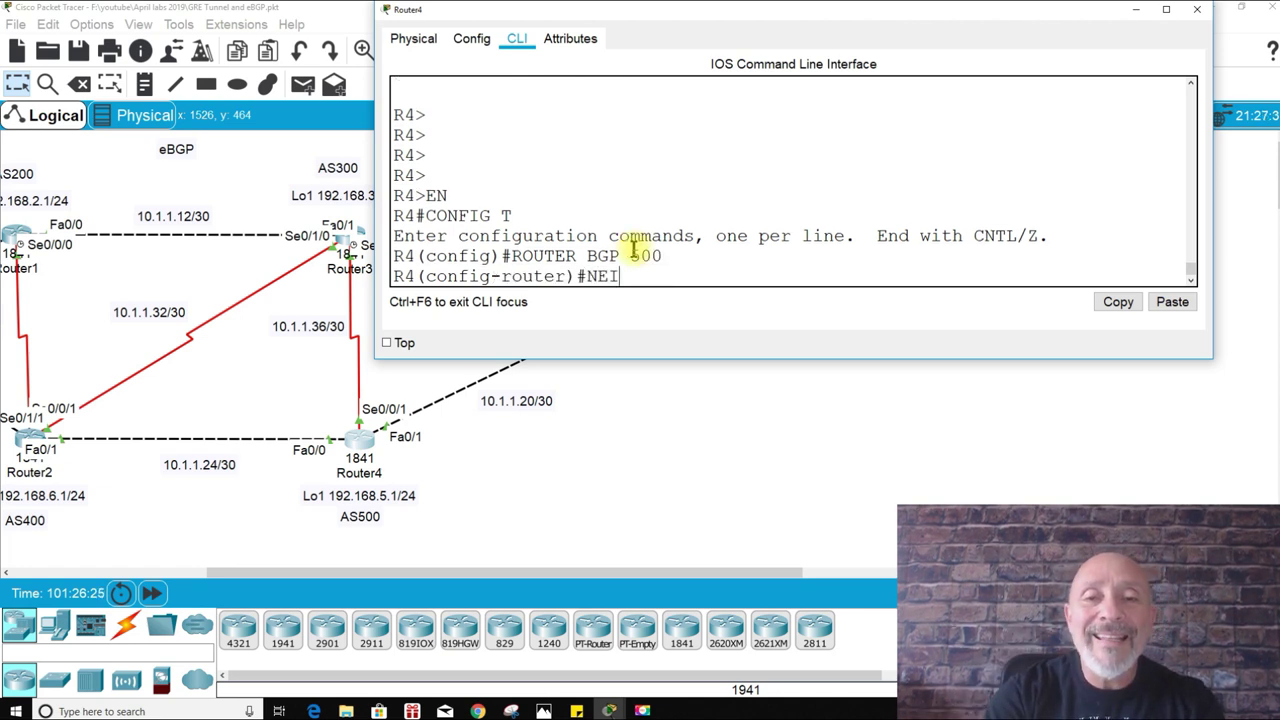
key(Tab)
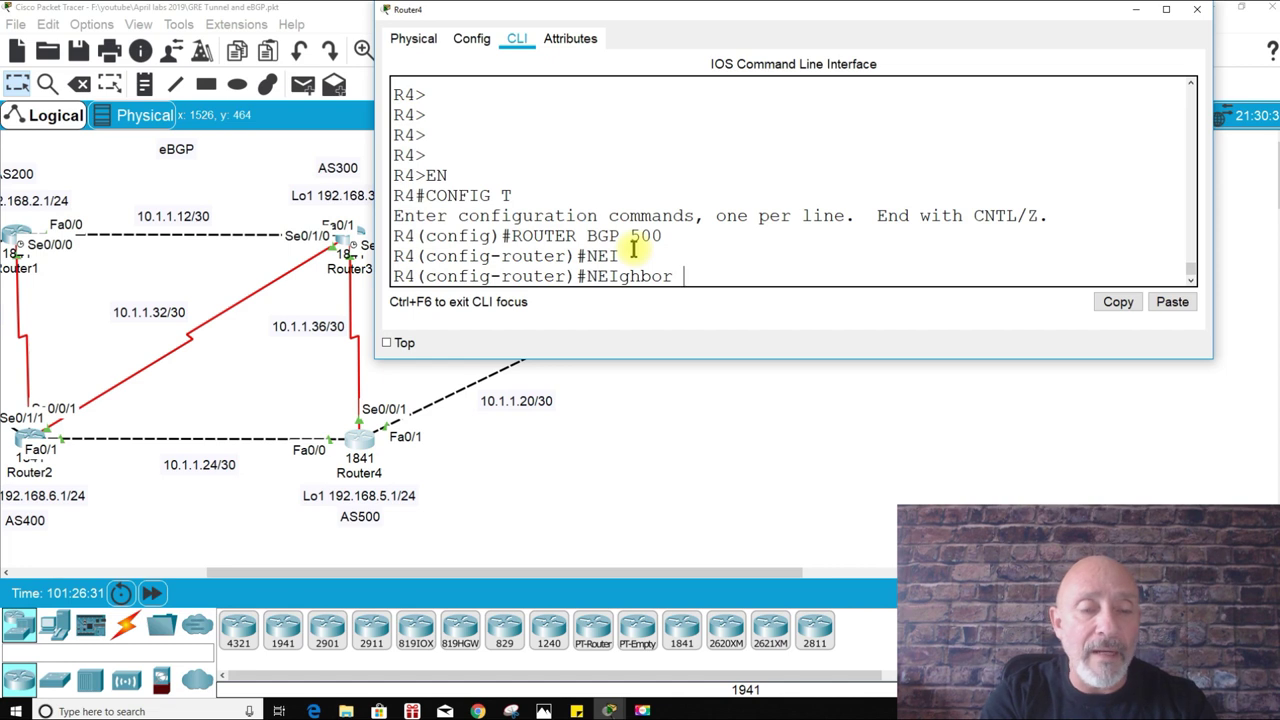
key(BackSpace)
key(BackSpace)
key(BackSpace)
key(BackSpace)
key(BackSpace)
key(BackSpace)
key(BackSpace)
key(BackSpace)
Step: List Router4's interfaces with DO SH IP INT BRIEF and examine the IP address of each link, starting with FastEthernet0/0
text(DO SH IP INT BRIEF)
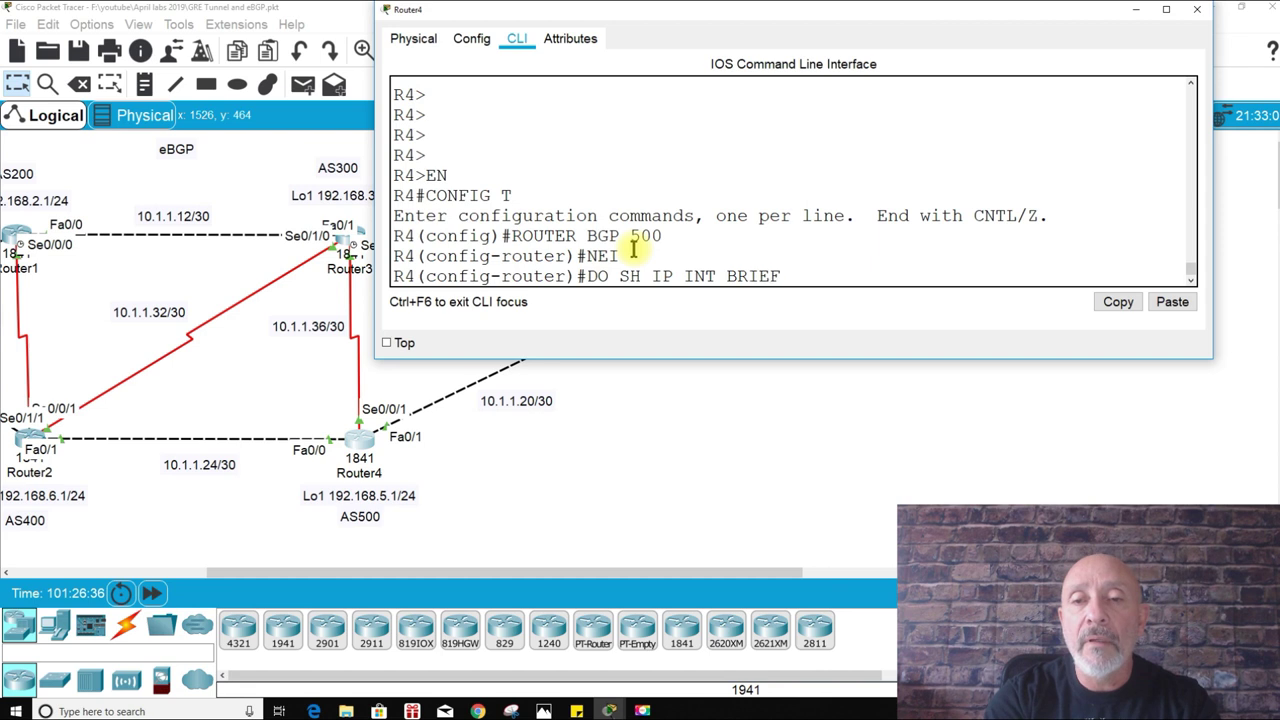
key(Return)
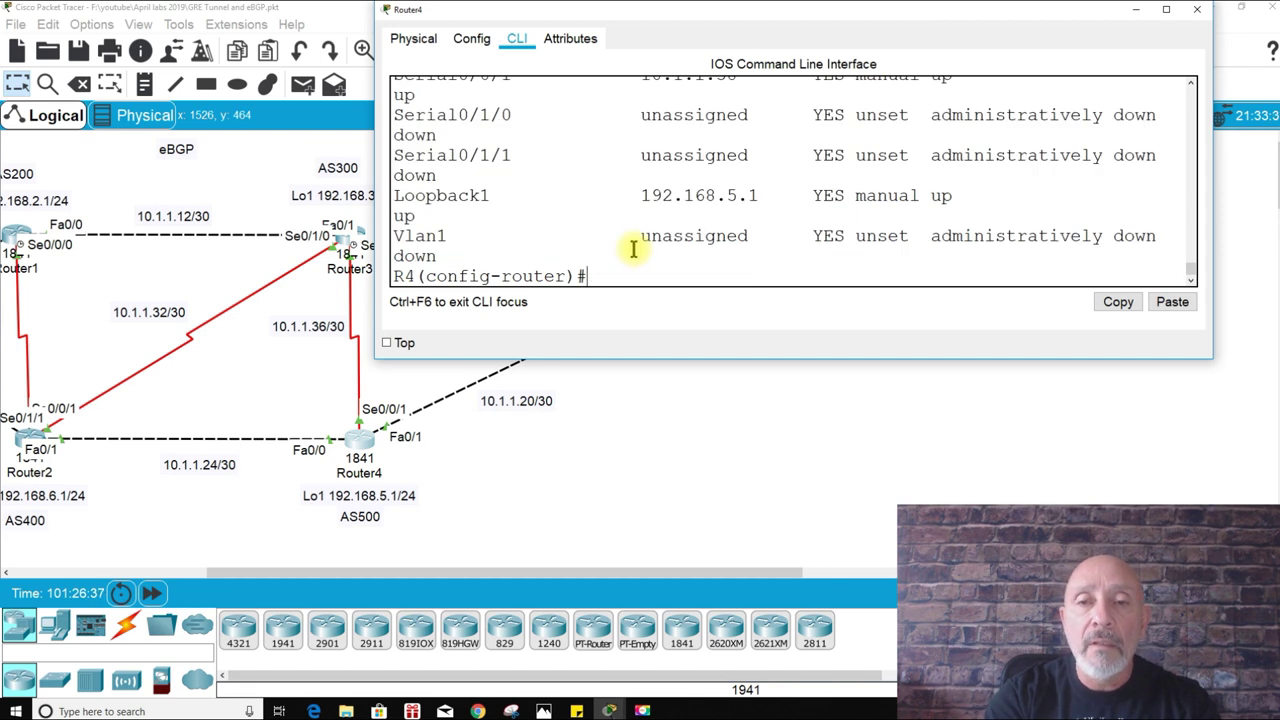
scroll(619, 250, up, 3)
scroll(619, 250, up, 2)
drag(748, 150, 648, 158)
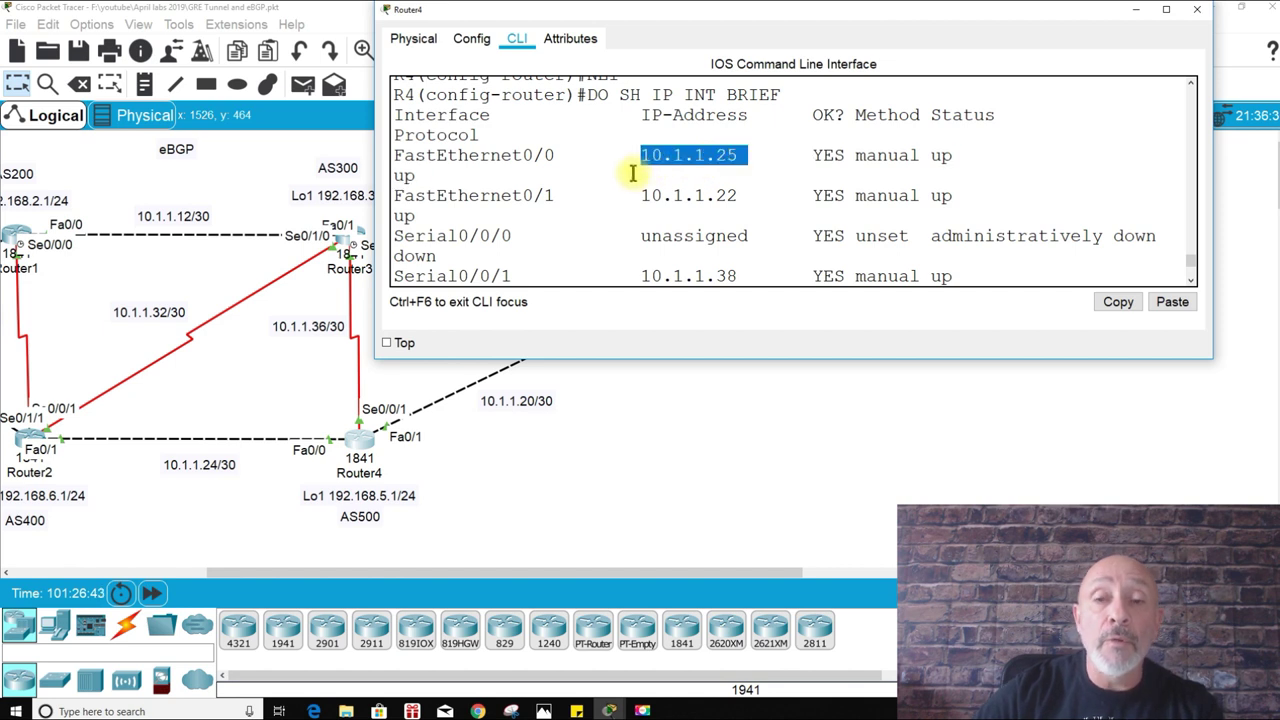
click(634, 174)
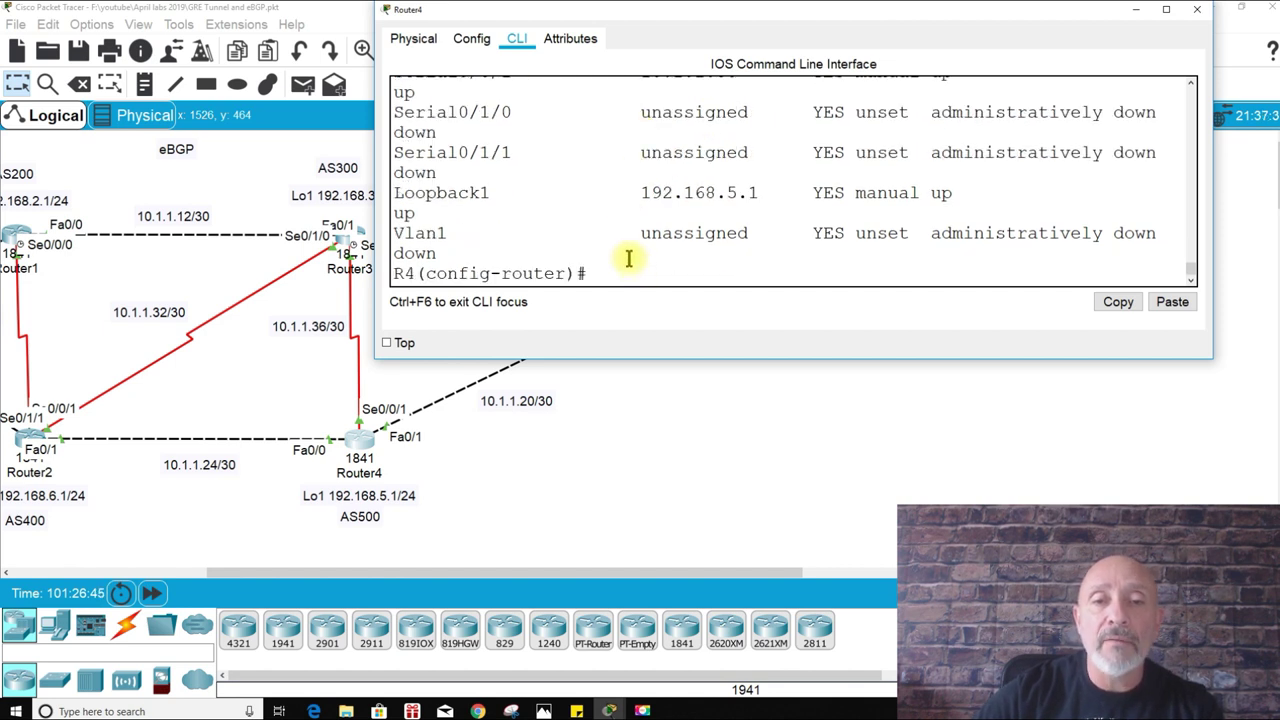
Step: Add BGP neighbor 10.1.1.26 with remote-as 400 on Router4, checking the interface addresses for the peer's IP
text(NE)
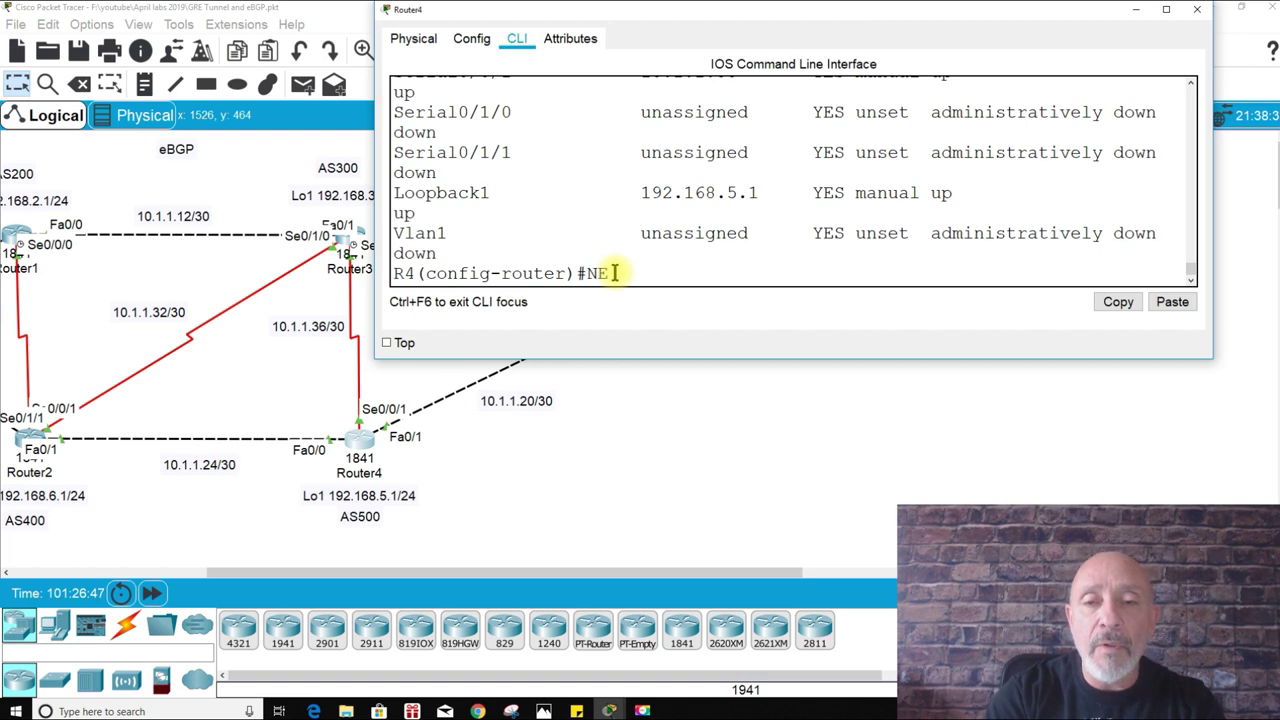
key(Tab)
text(I)
key(Tab)
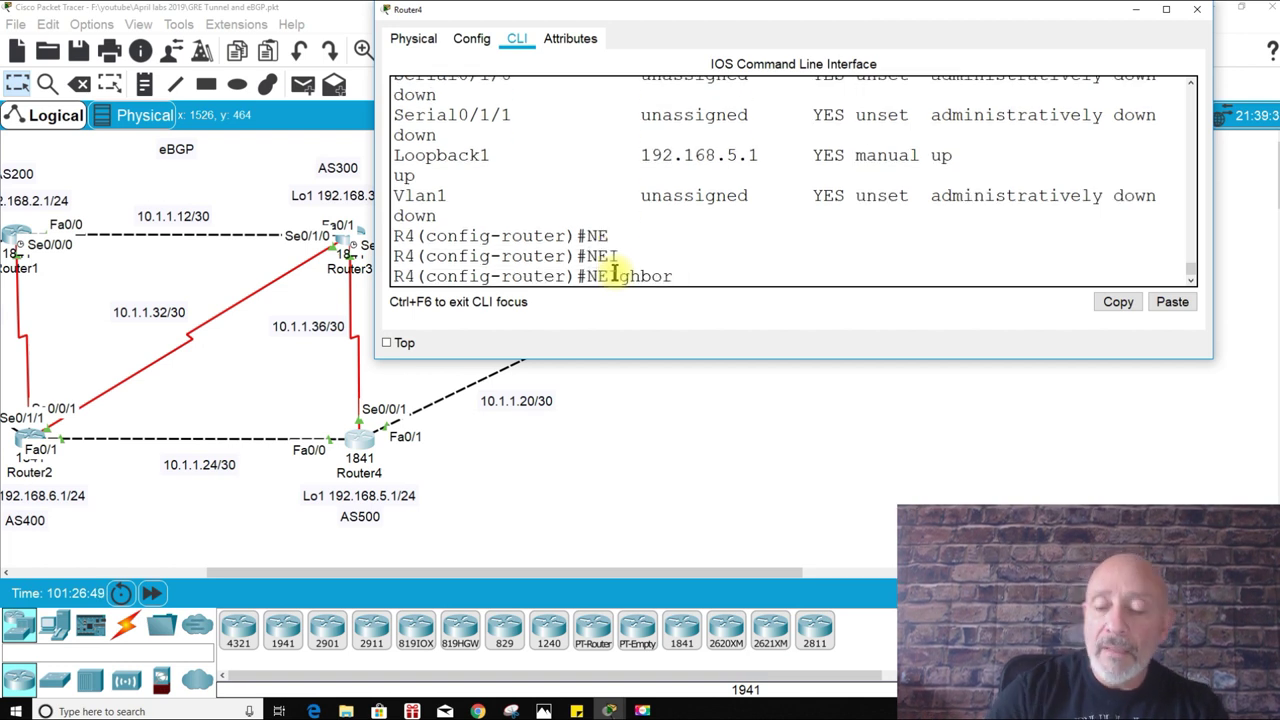
text(10.1.1.)
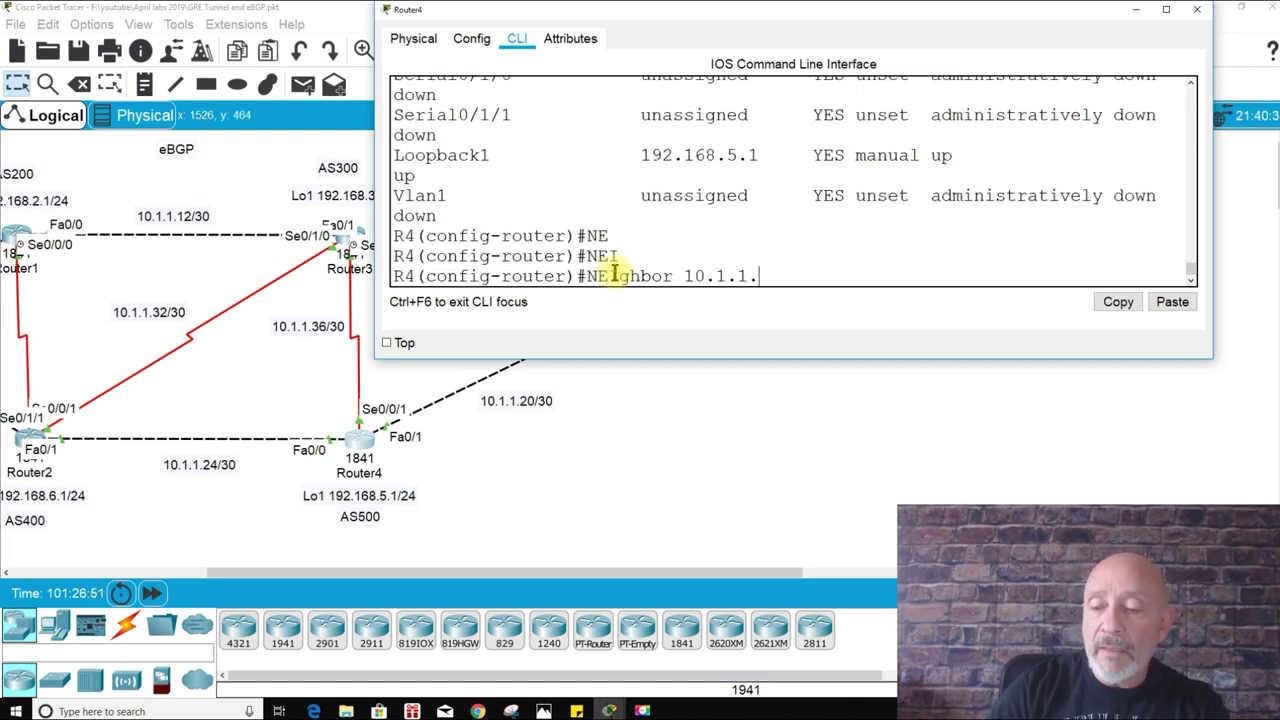
scroll(726, 191, up, 3)
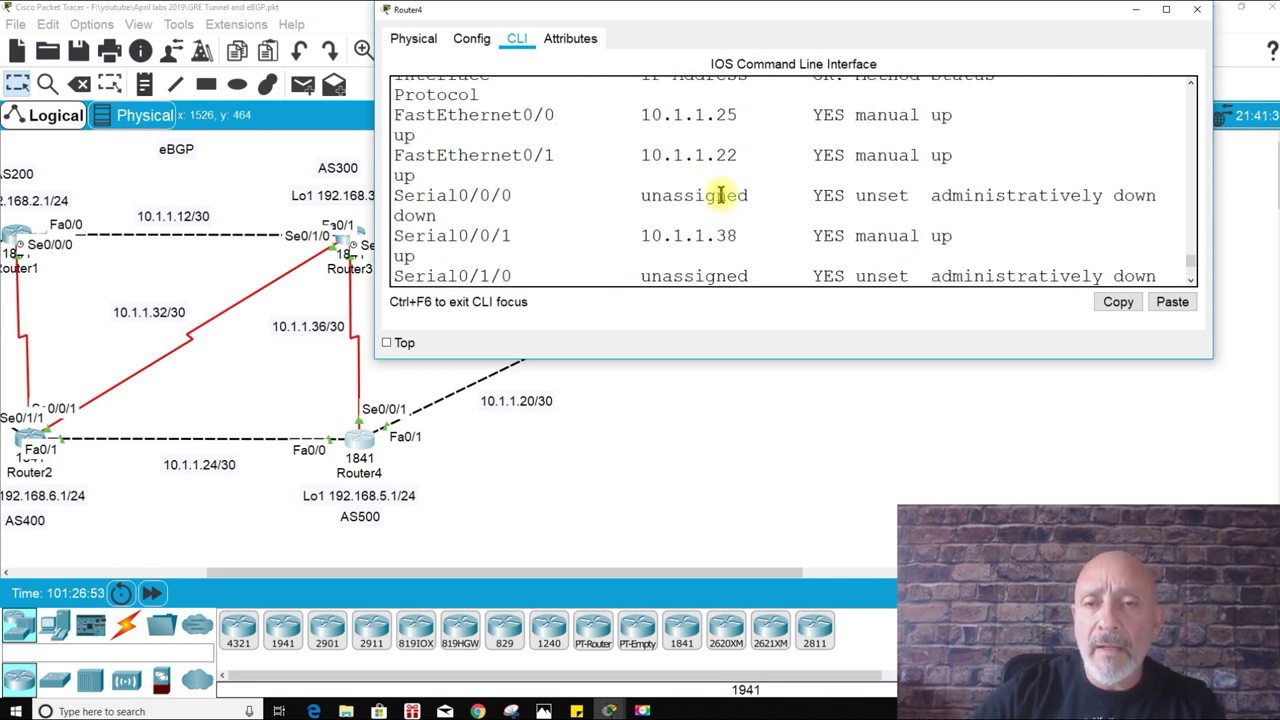
scroll(726, 191, down, 3)
text(.1.1.26 RE)
key(Tab)
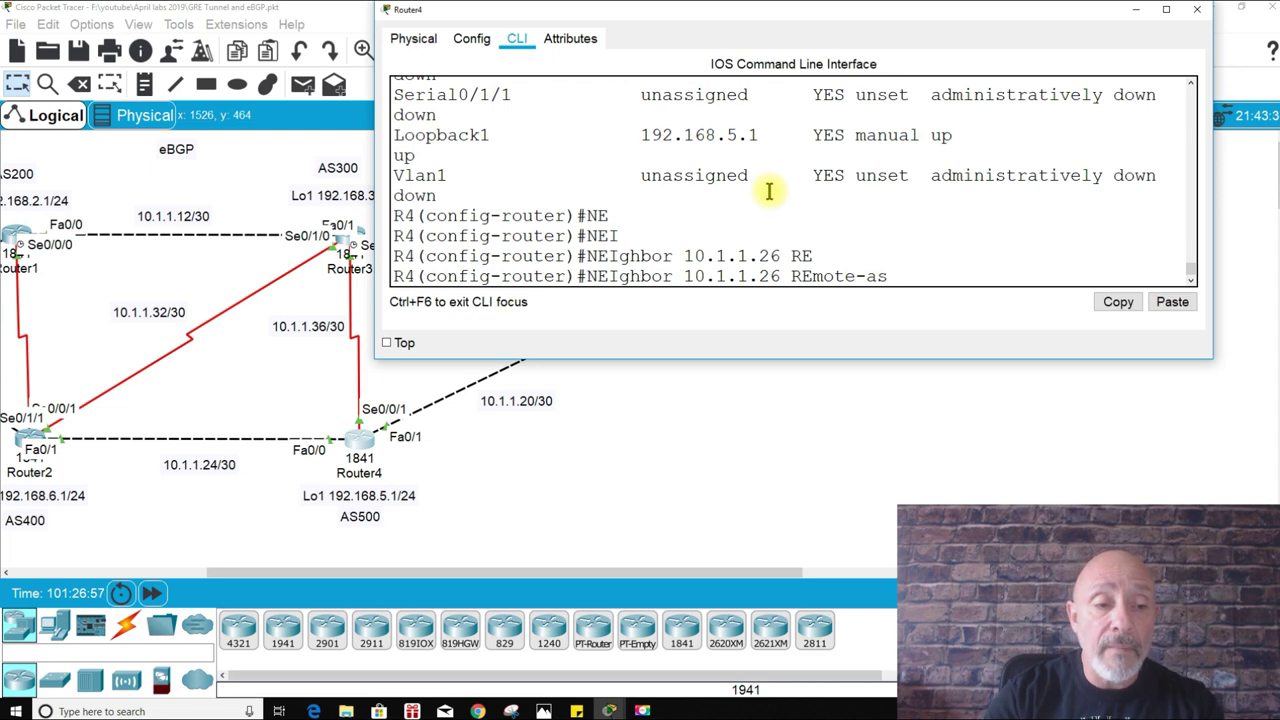
text(400)
key(Return)
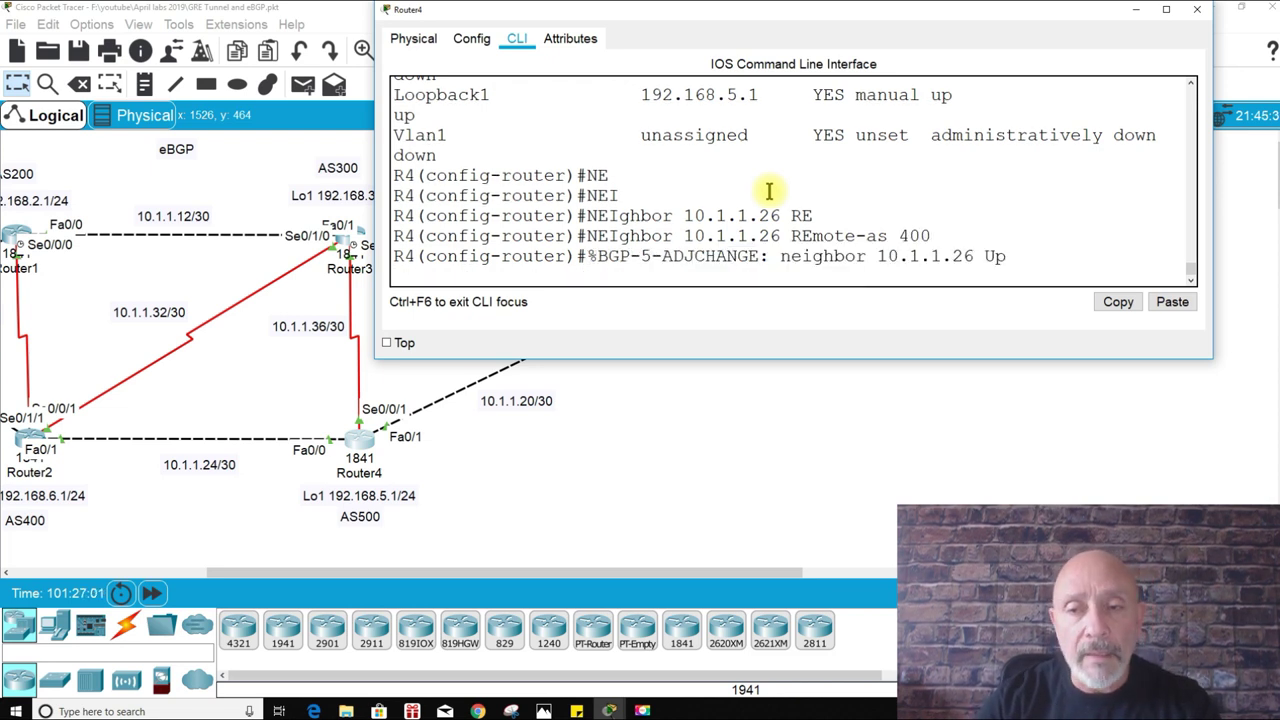
key(Return)
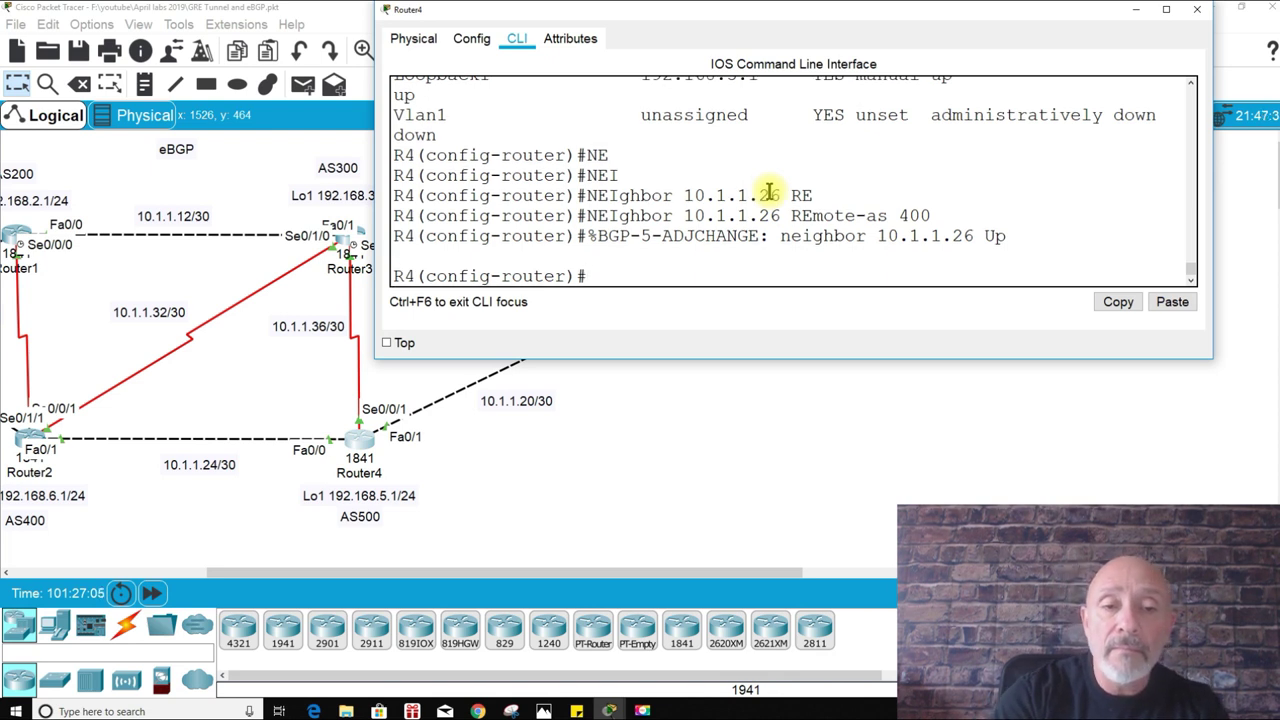
Step: Add BGP neighbor 10.1.1.37 with remote-as 300 on Router4 for the serial link to Router3
text(NEI)
key(Tab)
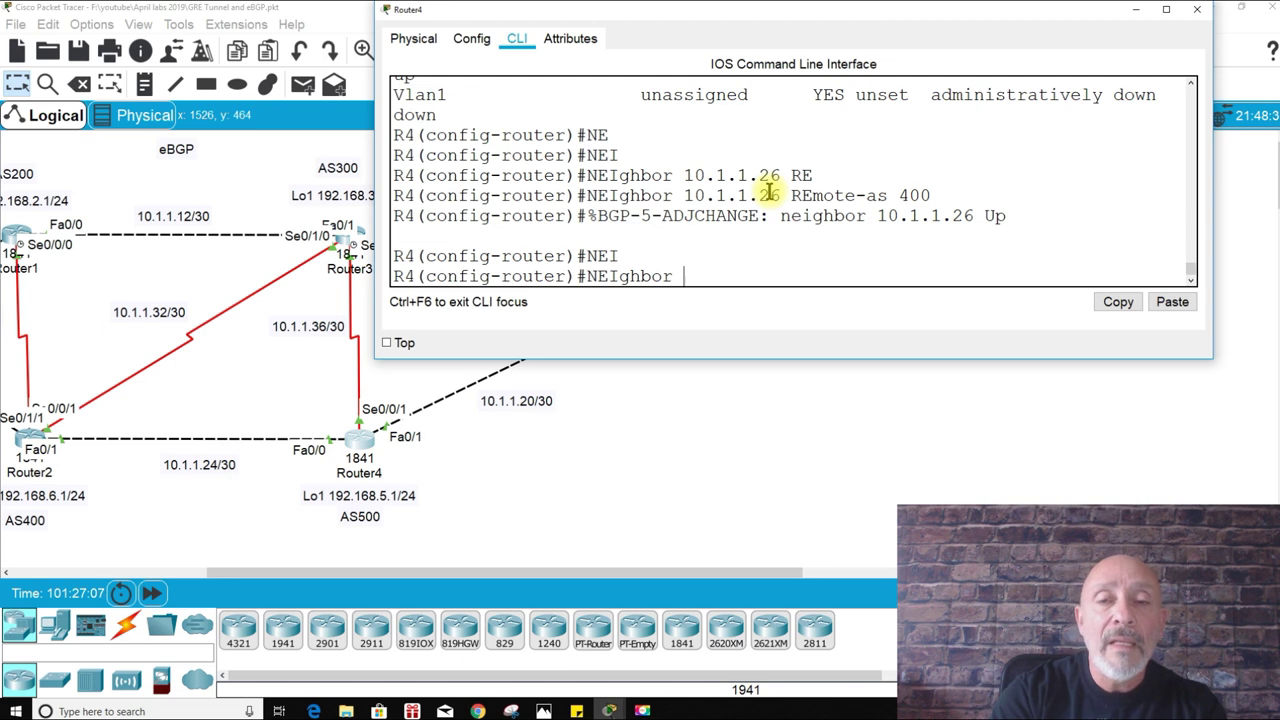
scroll(766, 192, up, 5)
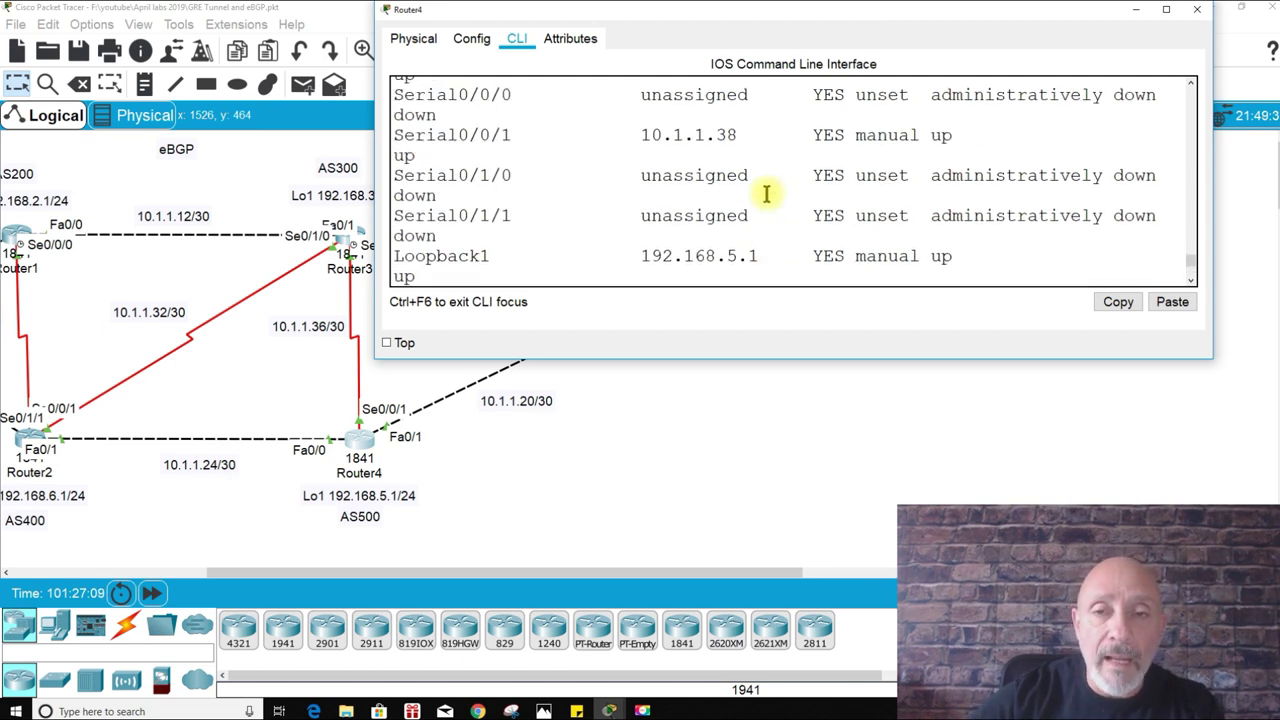
scroll(740, 150, down, 5)
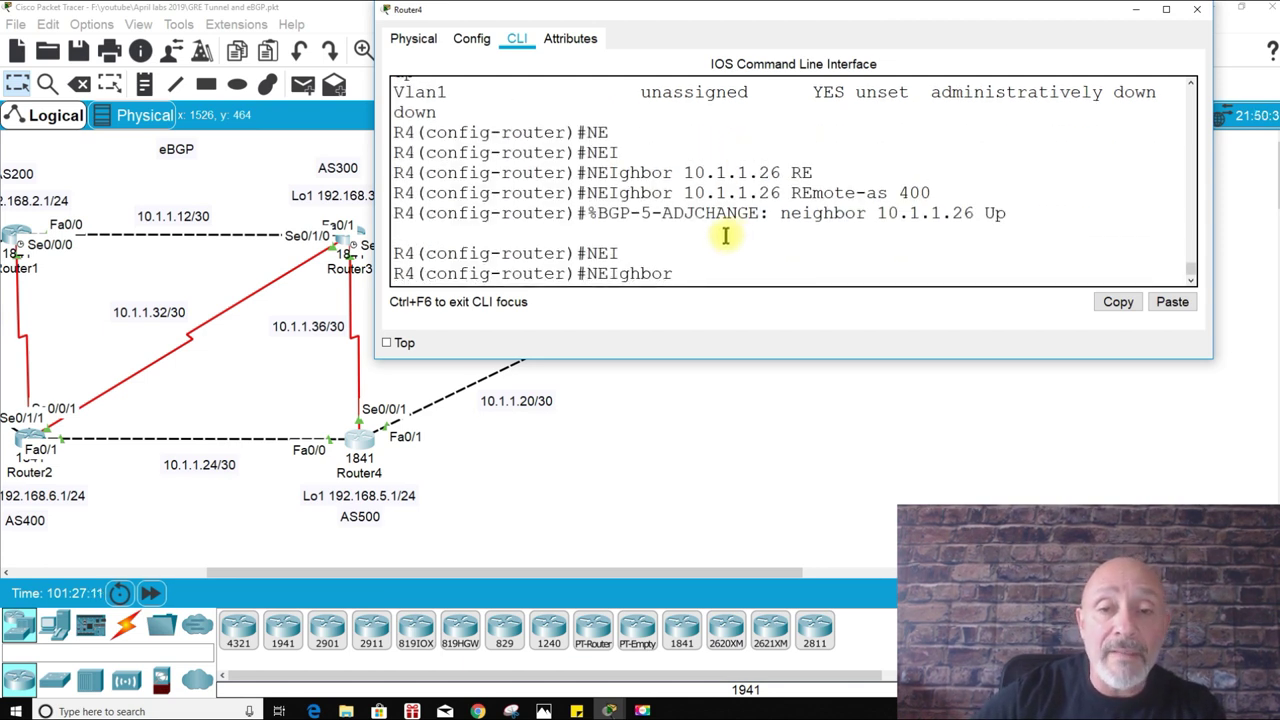
text(10.1.1.37)
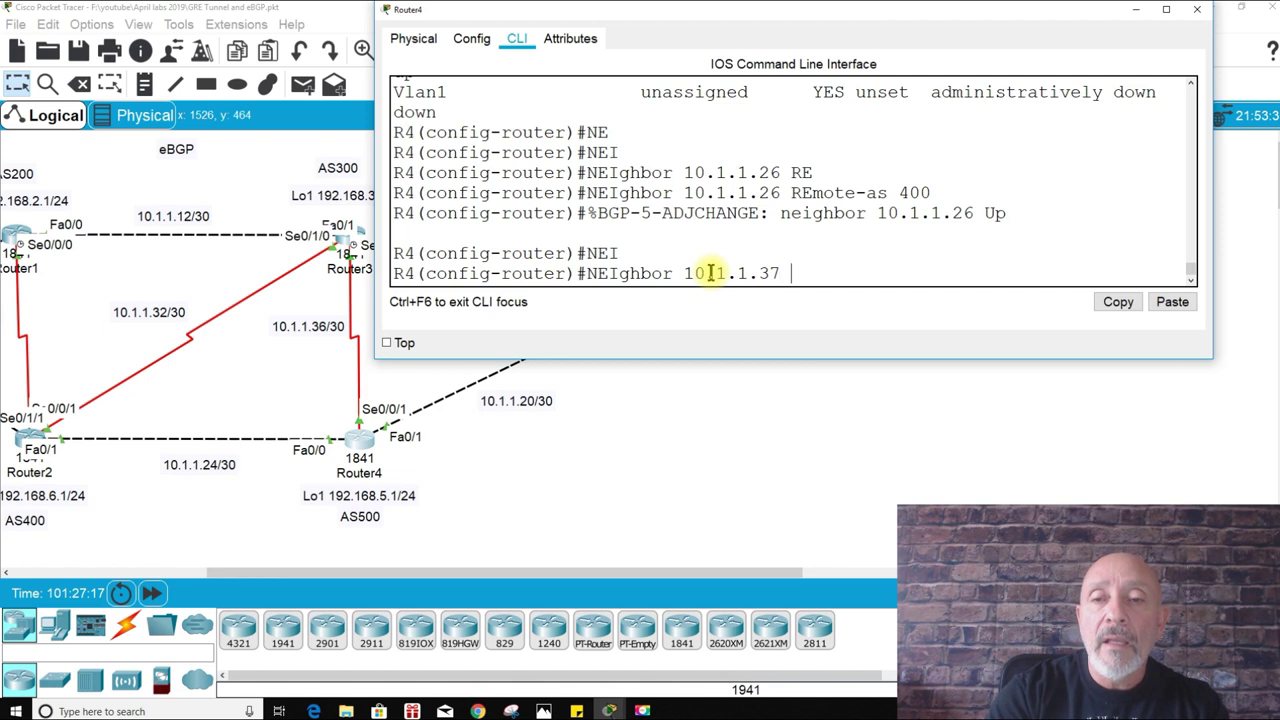
text(RE)
key(Tab)
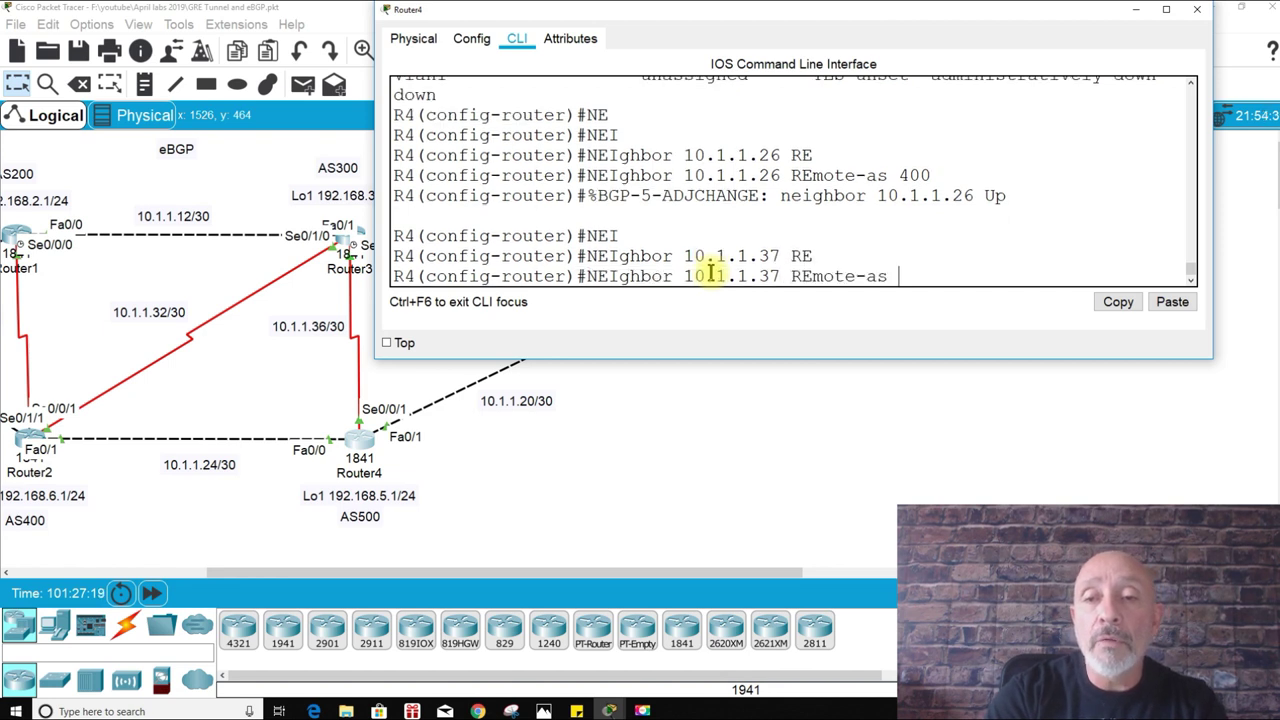
text(300)
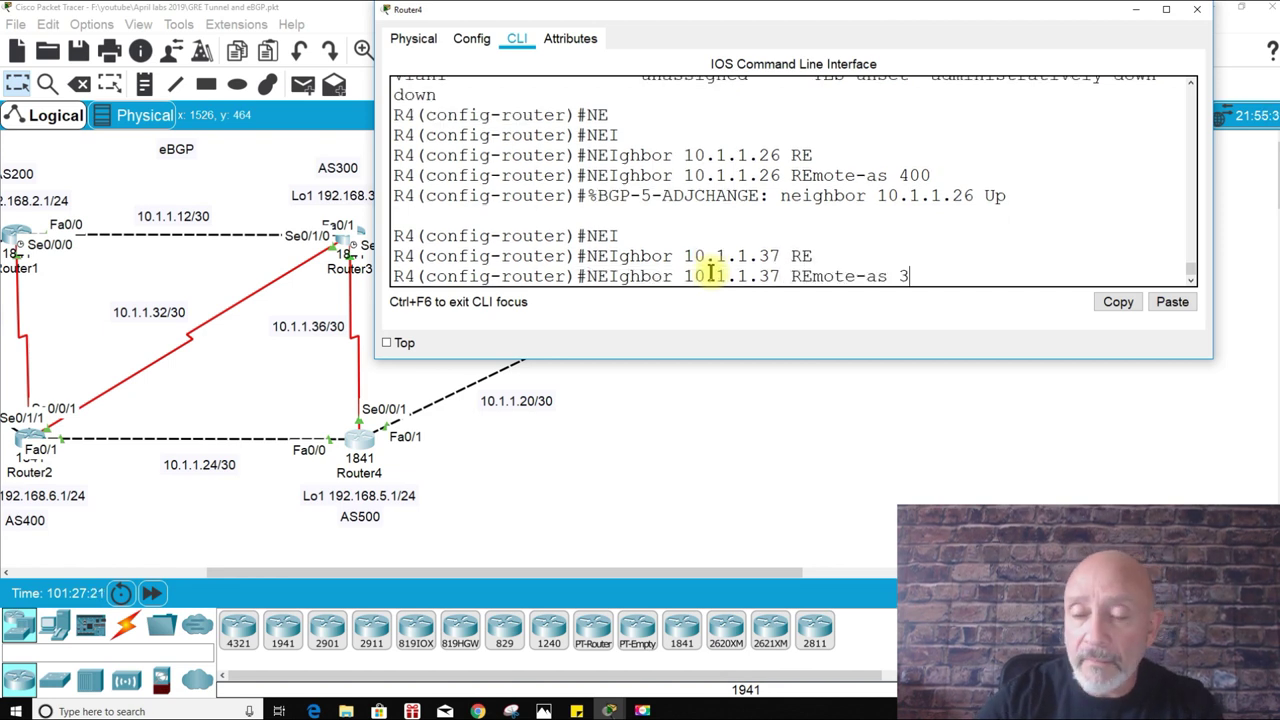
key(Return)
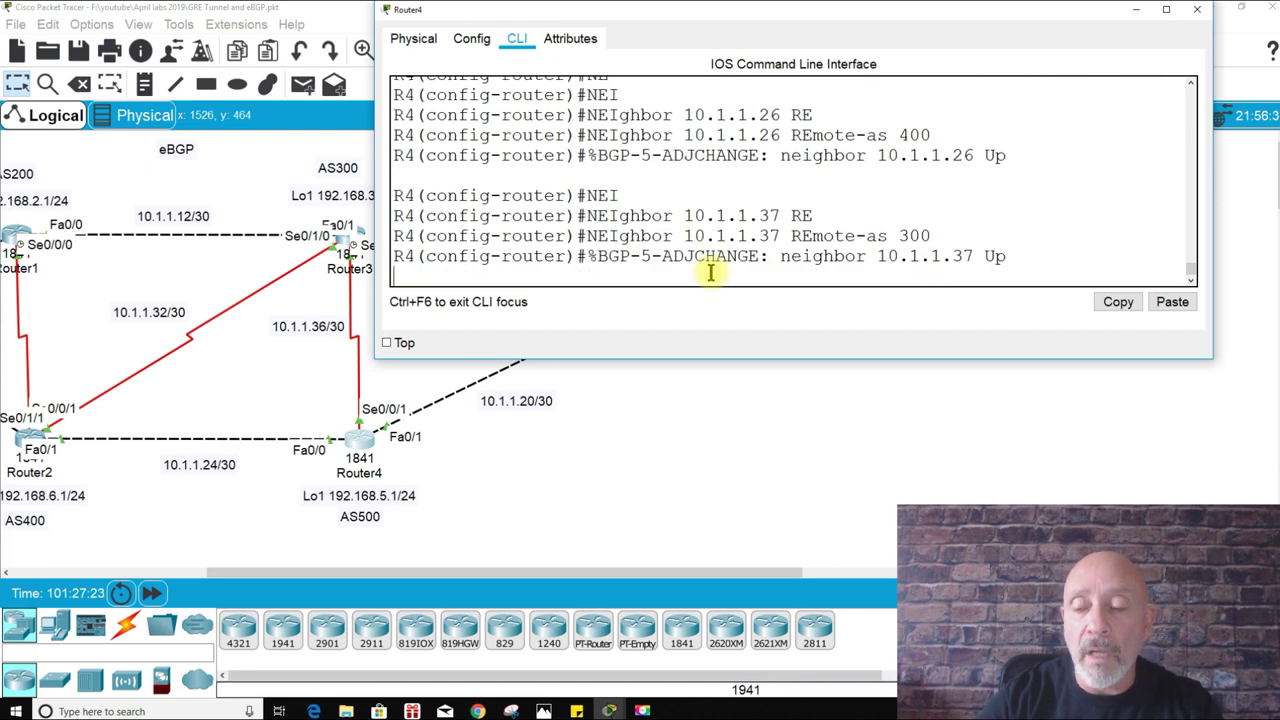
key(Return)
key(Return)
key(Return)
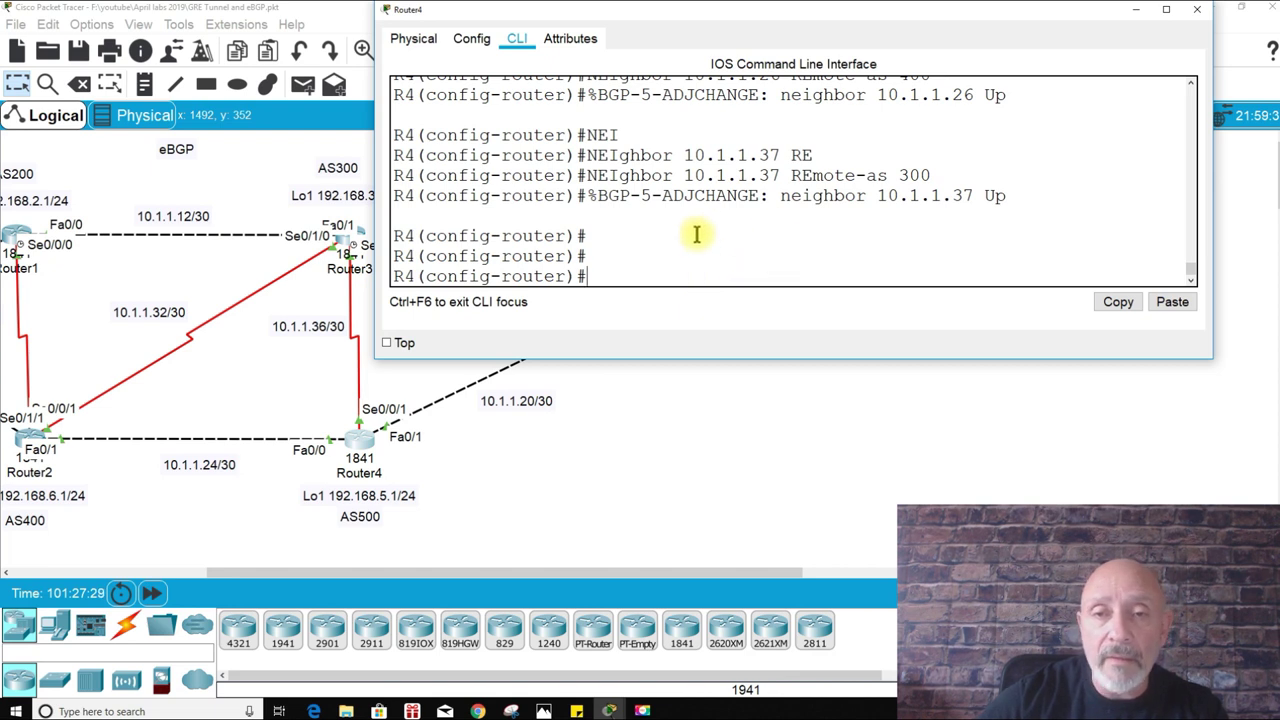
Step: Check Router4's FastEthernet0/1 address in the interface list and add BGP neighbor 10.1.1.21 with remote-as 600
scroll(698, 232, up, 4)
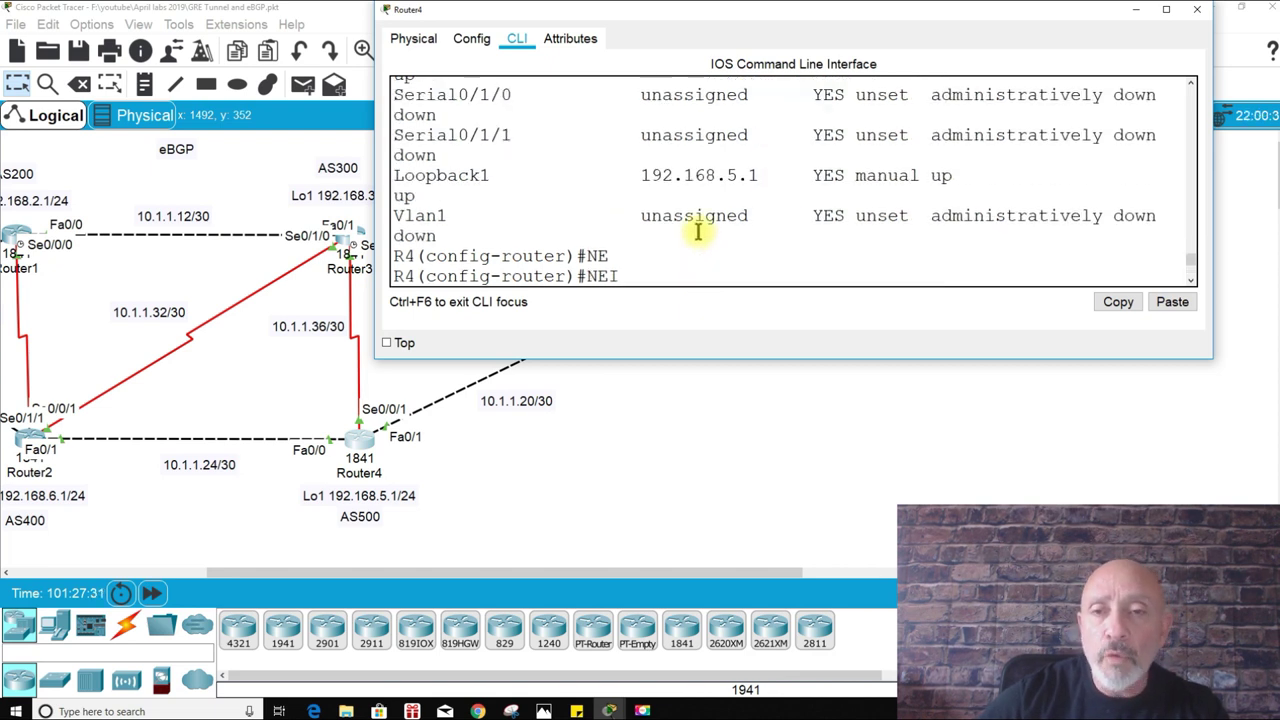
scroll(698, 228, up, 3)
scroll(737, 140, up, 1)
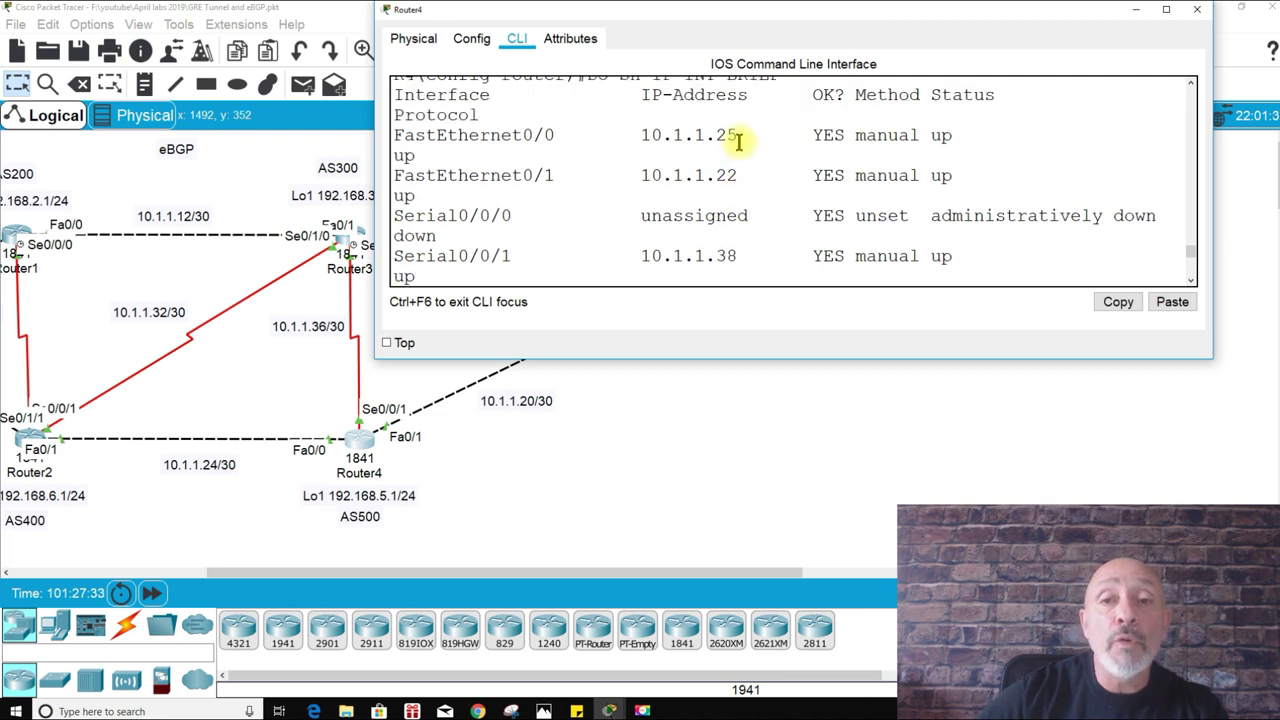
drag(737, 177, 700, 214)
key(Return)
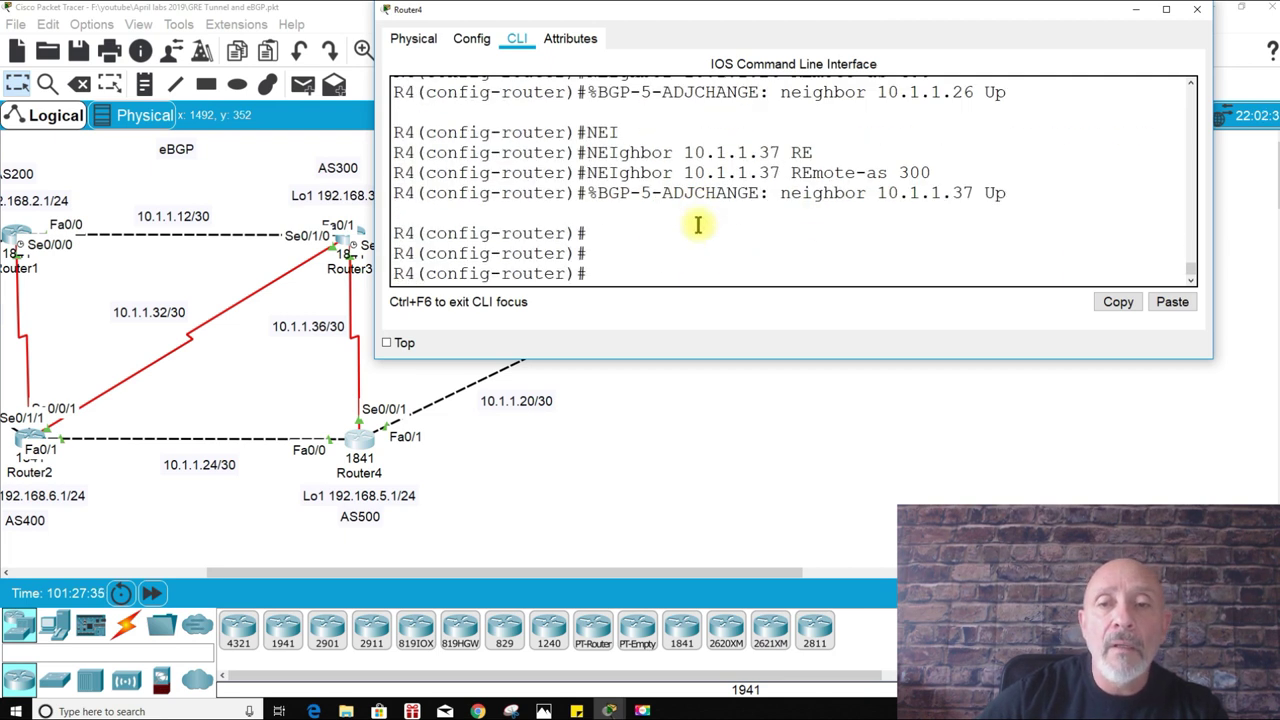
text(NEI)
key(Tab)
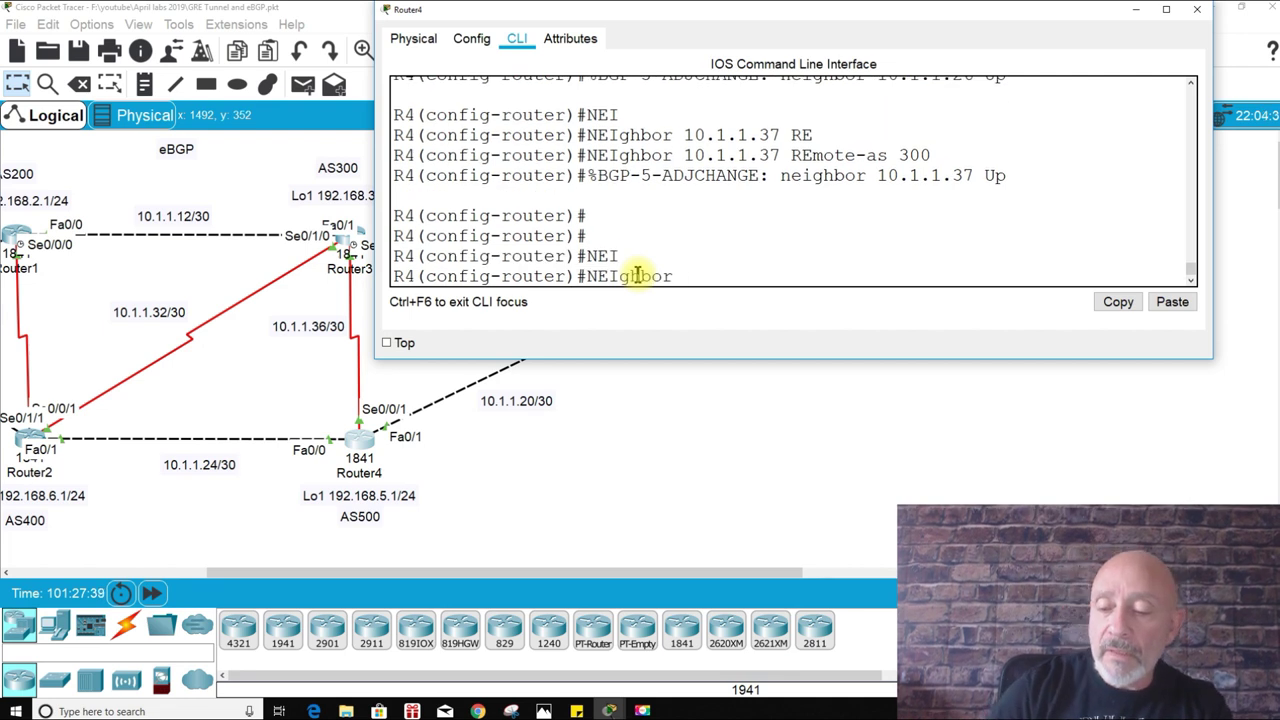
text(10.1.1.2)
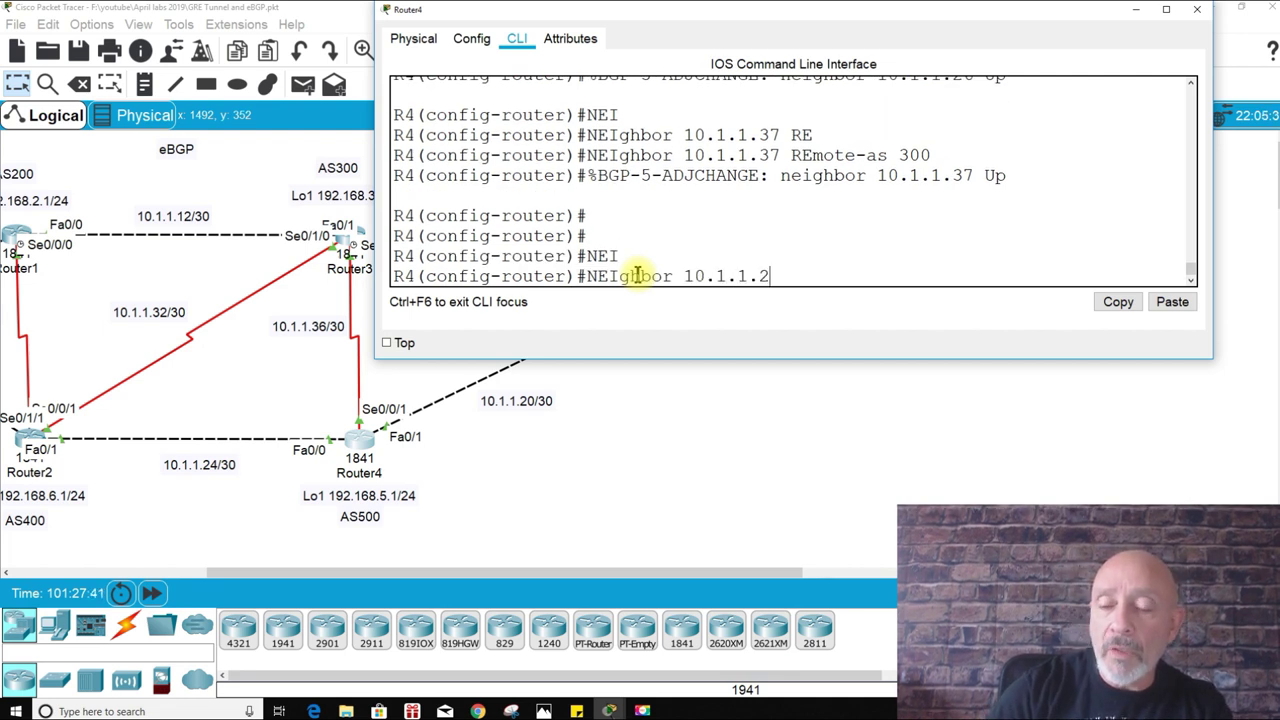
text(1 REM)
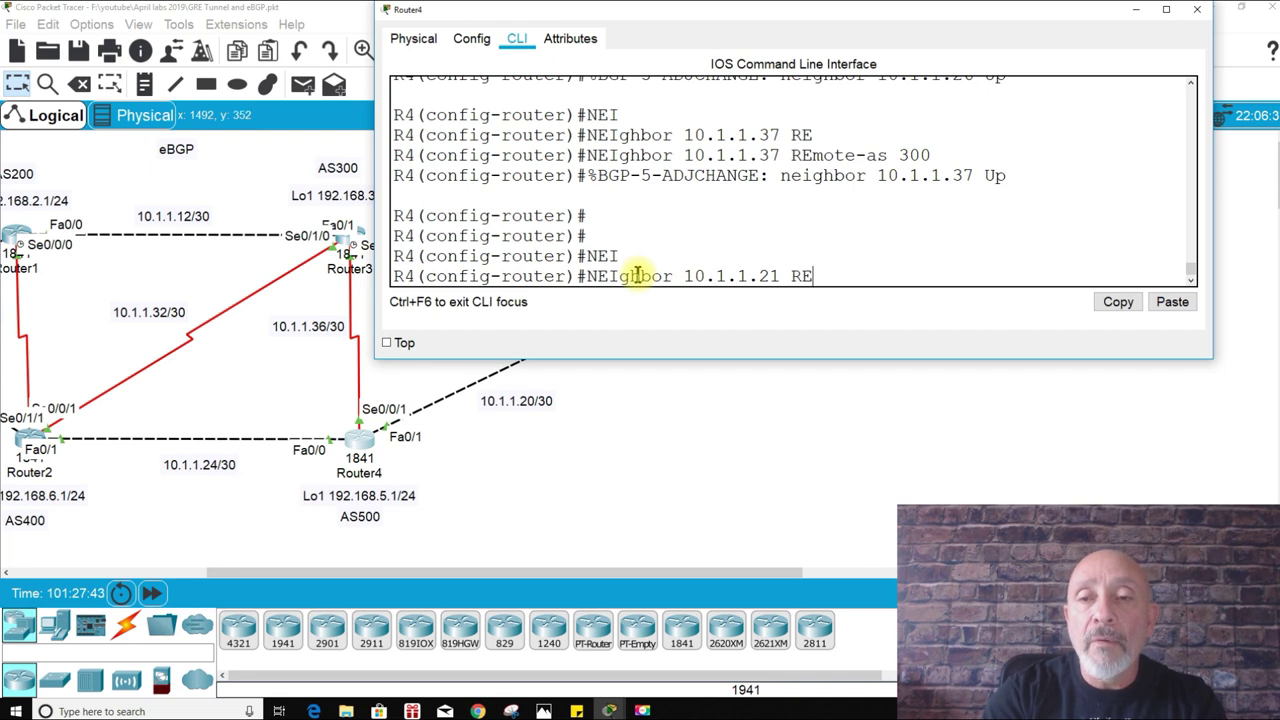
key(Tab)
text(600)
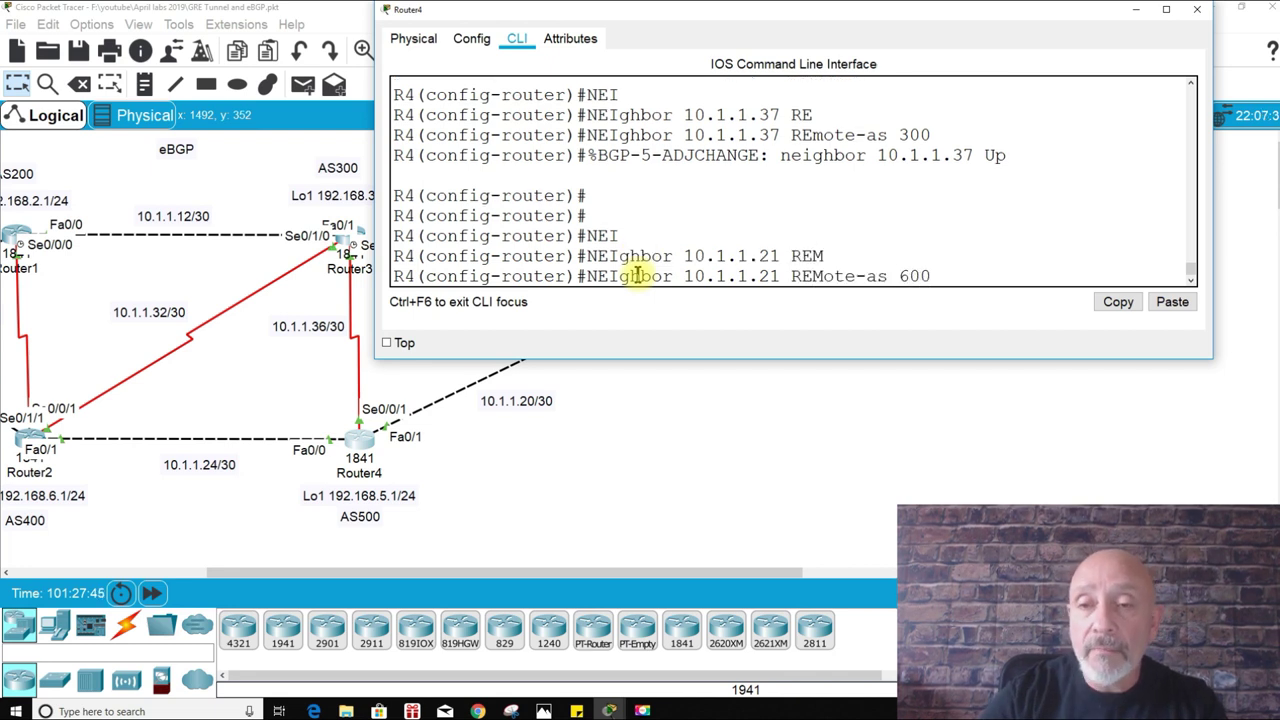
key(Return)
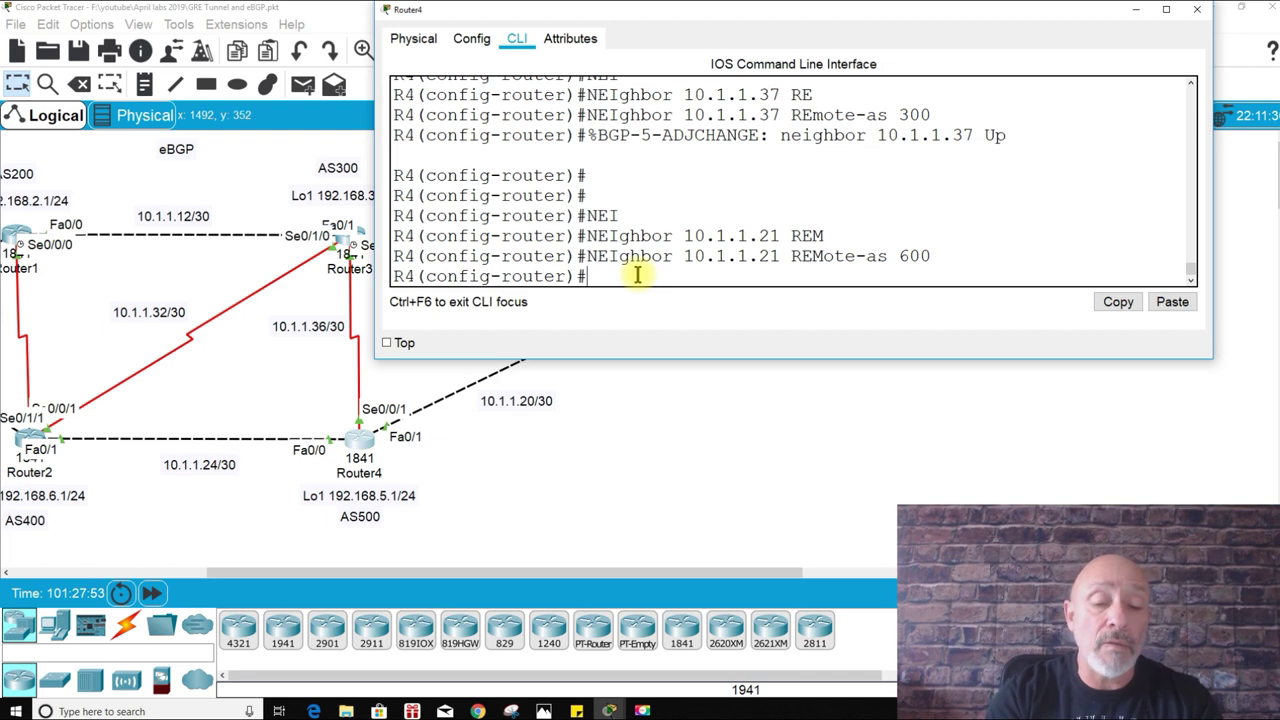
Step: Advertise network 10.1.1.24 with mask 255.255.255.252 in Router4's BGP configuration
text(NET)
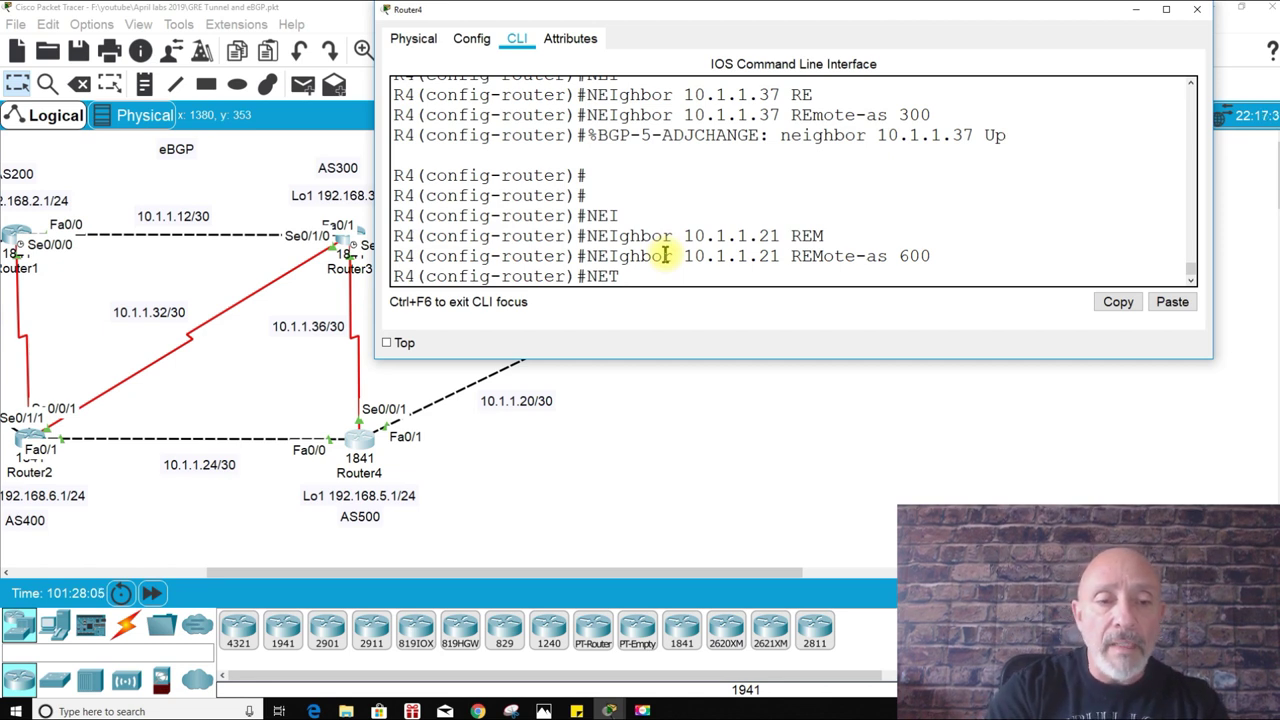
text(0.1.1.)
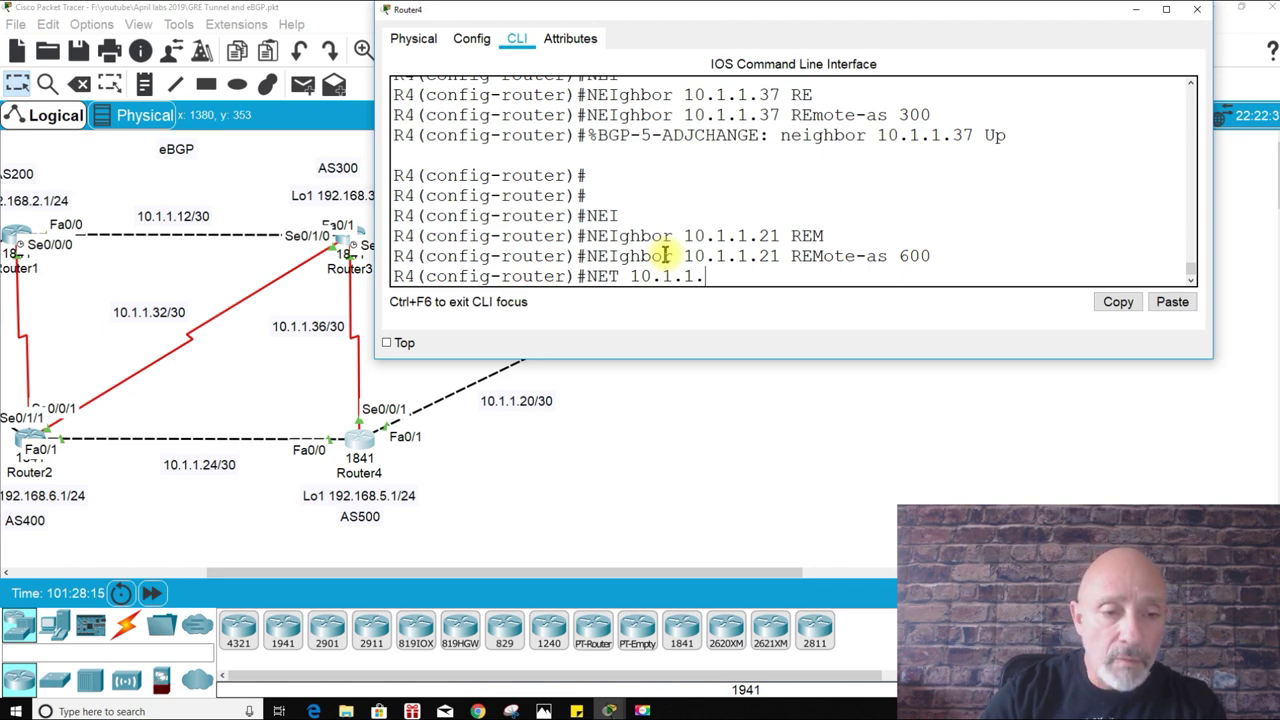
text(24 MASK 255.255.255.252)
key(Return)
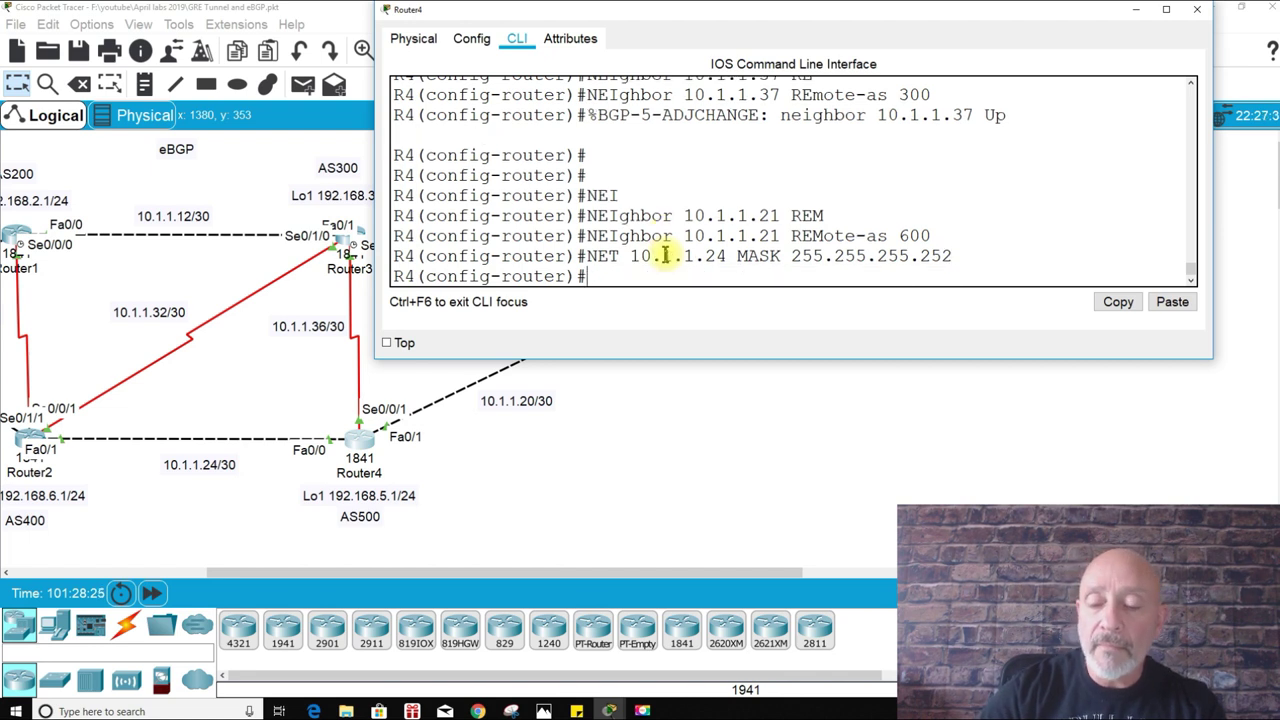
Step: Advertise network 10.1.1.36 with mask 255.255.255.252 in BGP on Router4, reusing the previous network statement
key(Up)
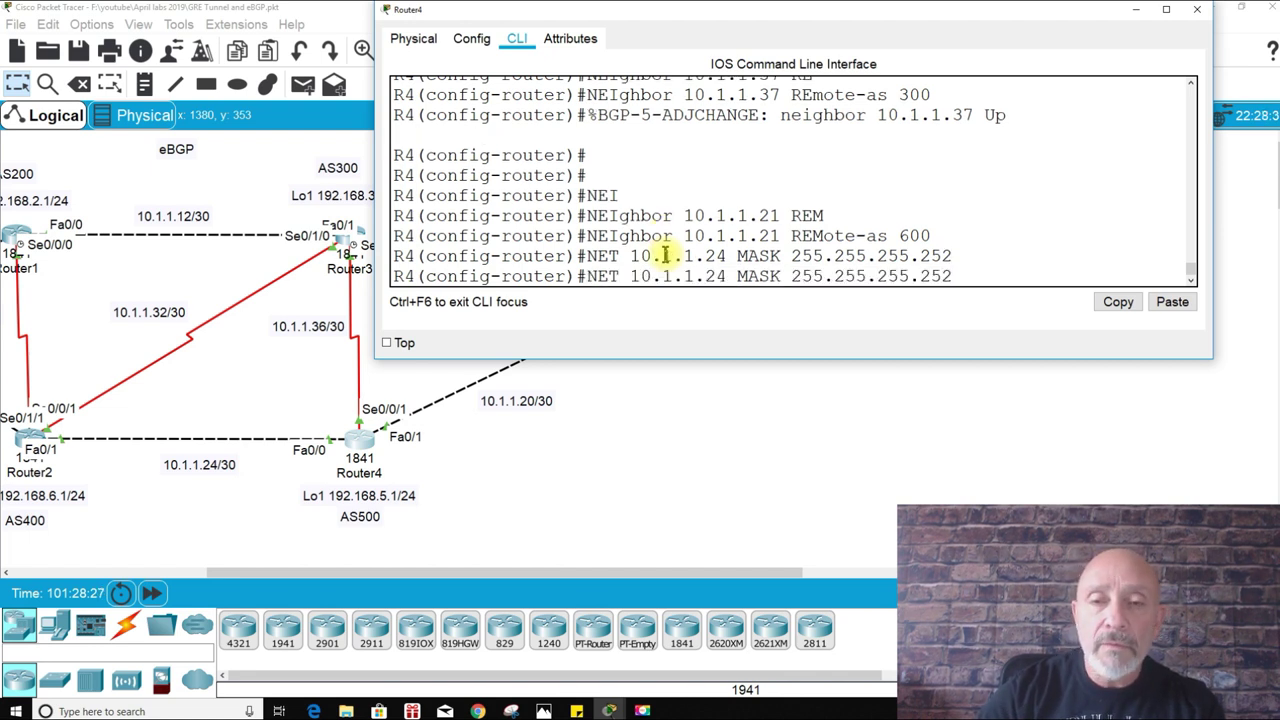
key(Left)
key(Left)
key(Left)
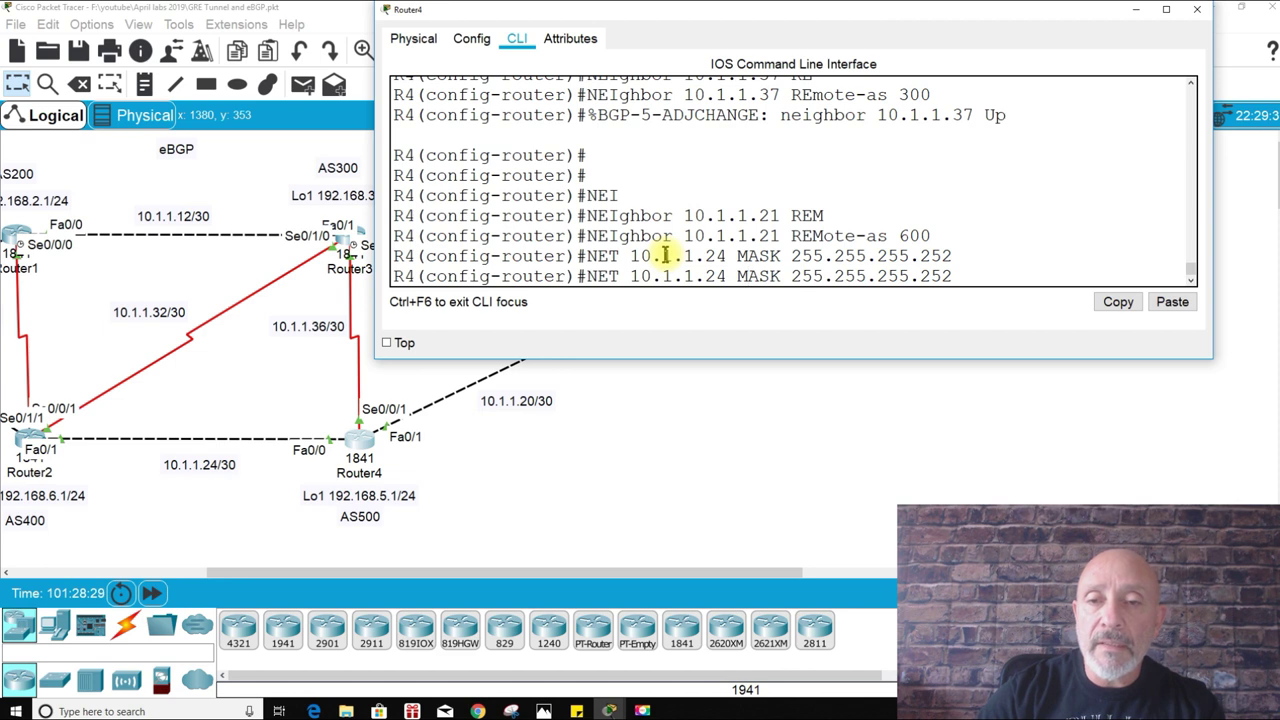
key(BackSpace)
key(BackSpace)
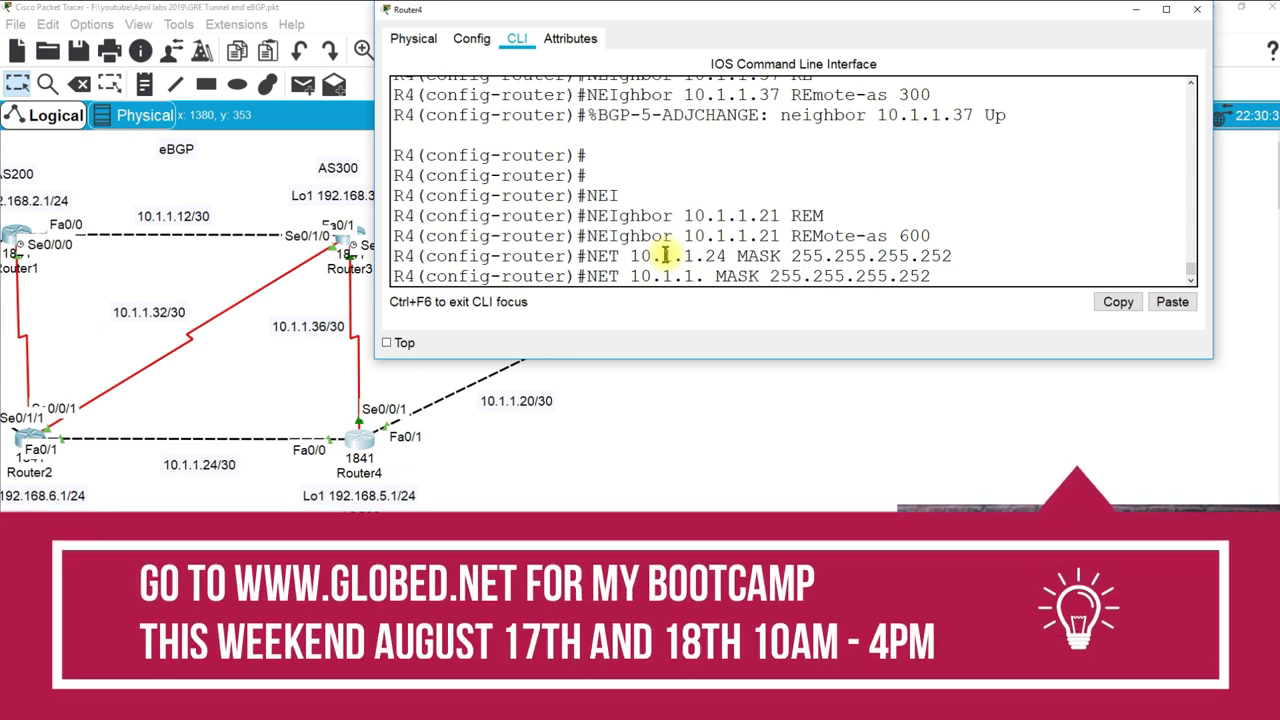
text(36)
key(Return)
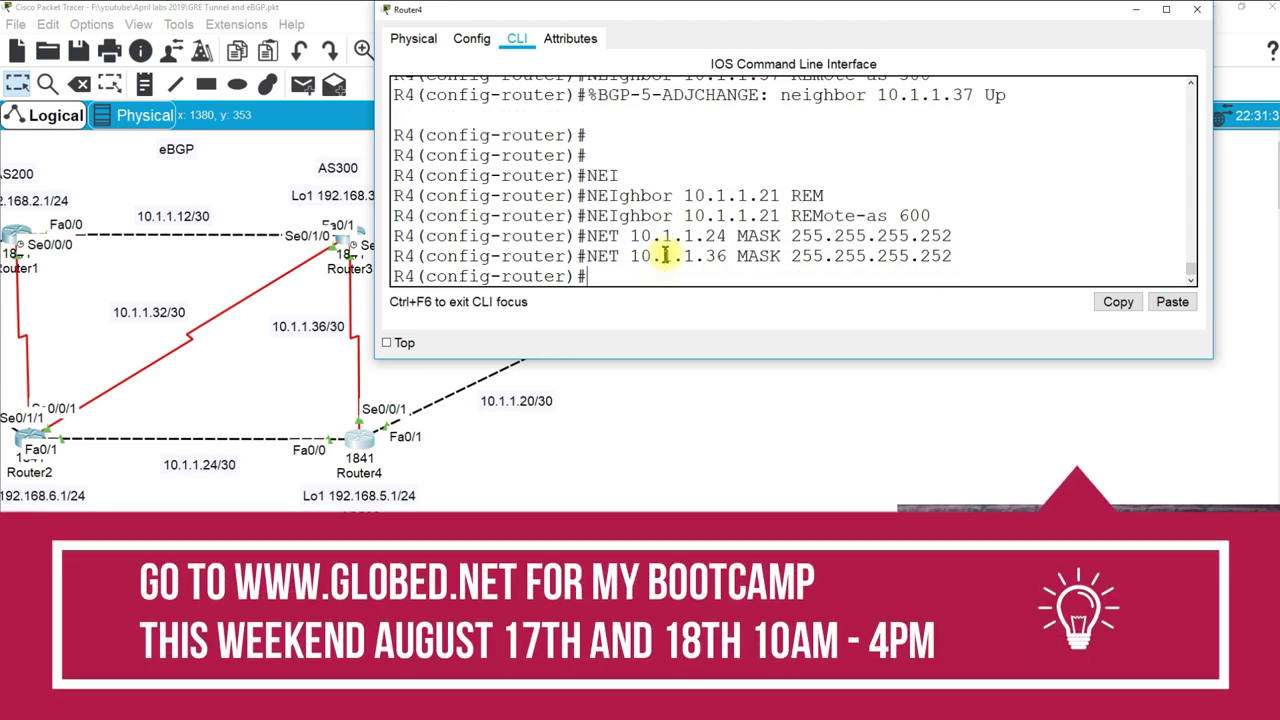
Step: Advertise network 10.1.1.20 with mask 255.255.255.252 in BGP on Router4, editing the address in the last network statement
key(Up)
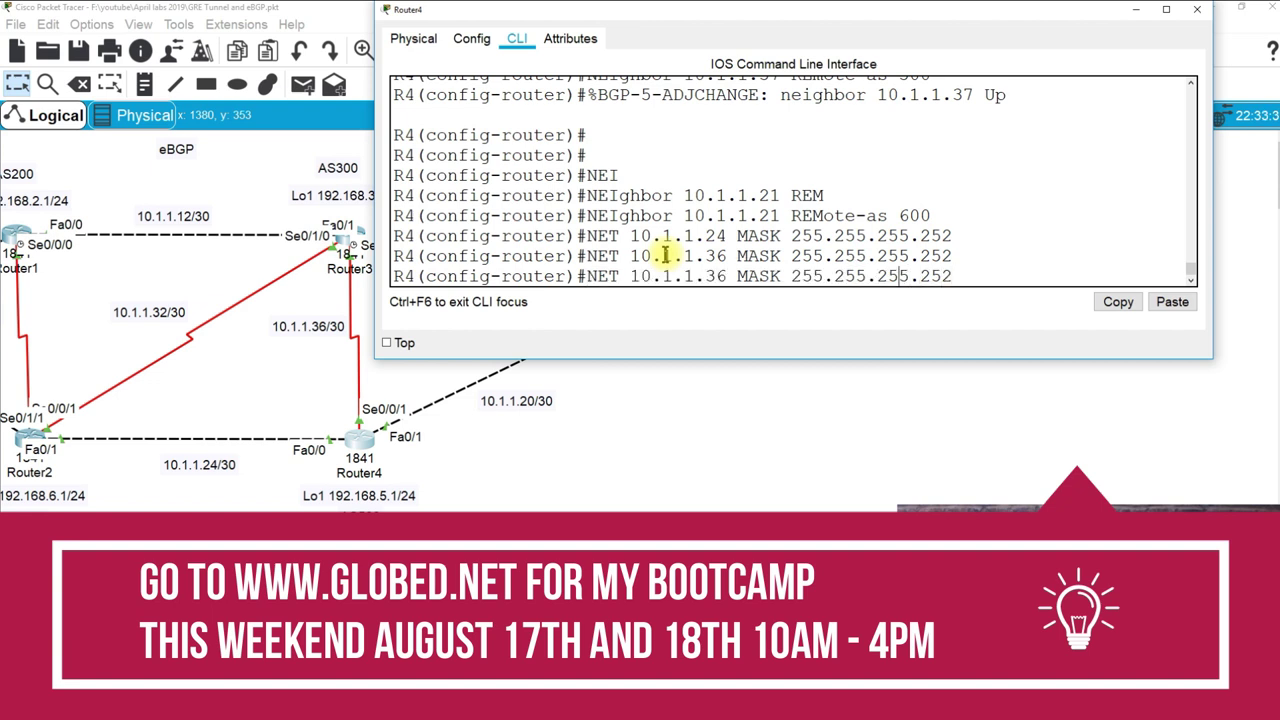
key(Left)
key(Left)
key(Left)
key(Left)
key(Left)
key(Left)
key(Left)
key(Left)
key(Left)
key(Left)
key(Left)
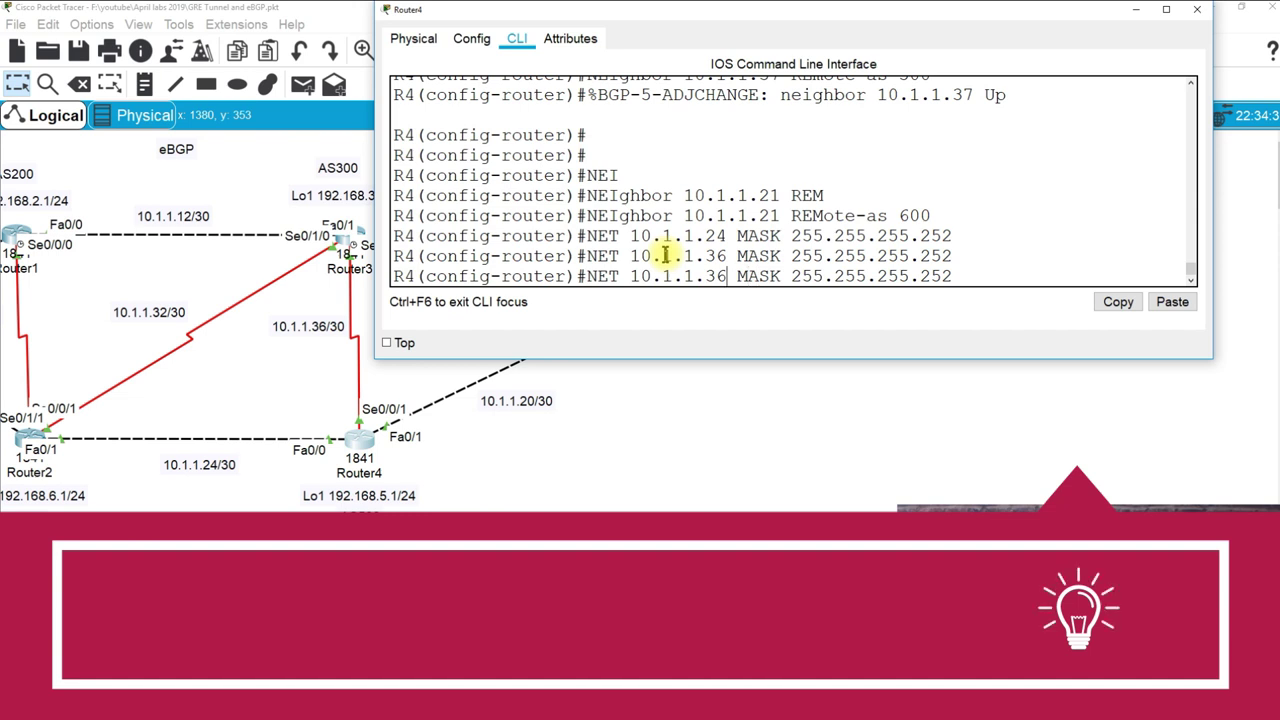
key(BackSpace)
key(BackSpace)
text(20)
key(Return)
key(Return)
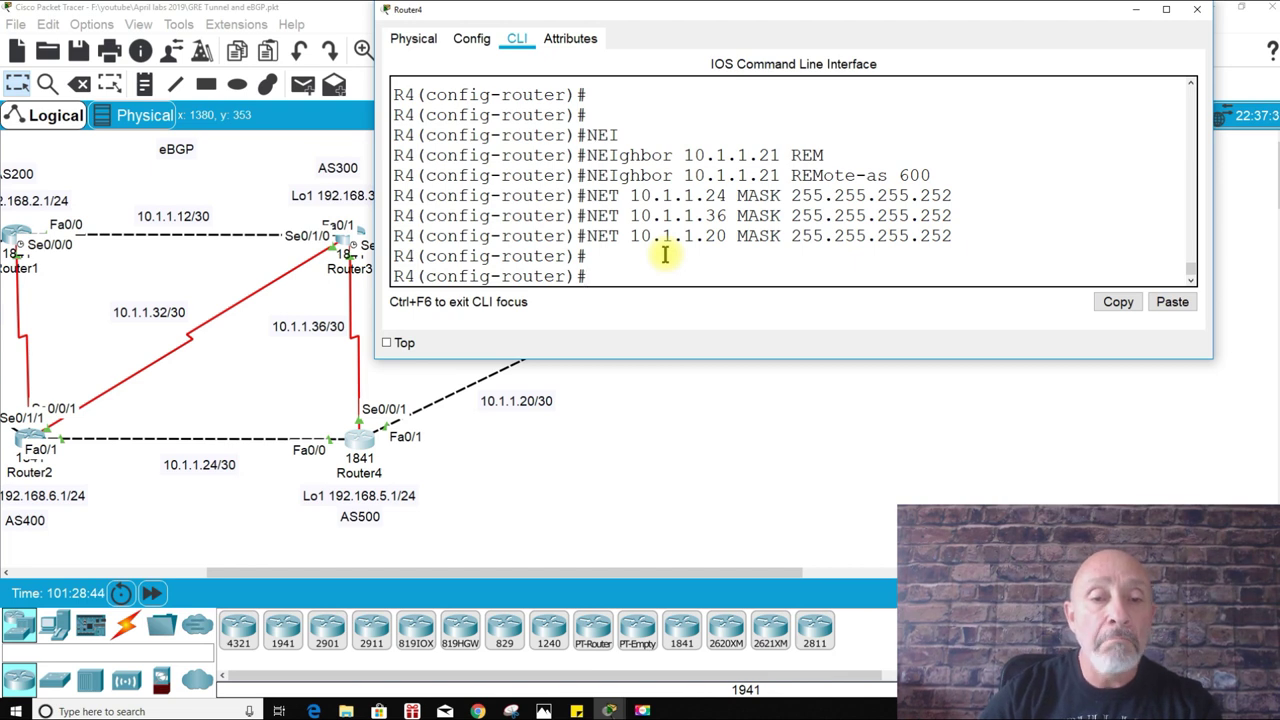
Step: Save Router4's configuration with DO WR and minimize its console window
text(DO WR)
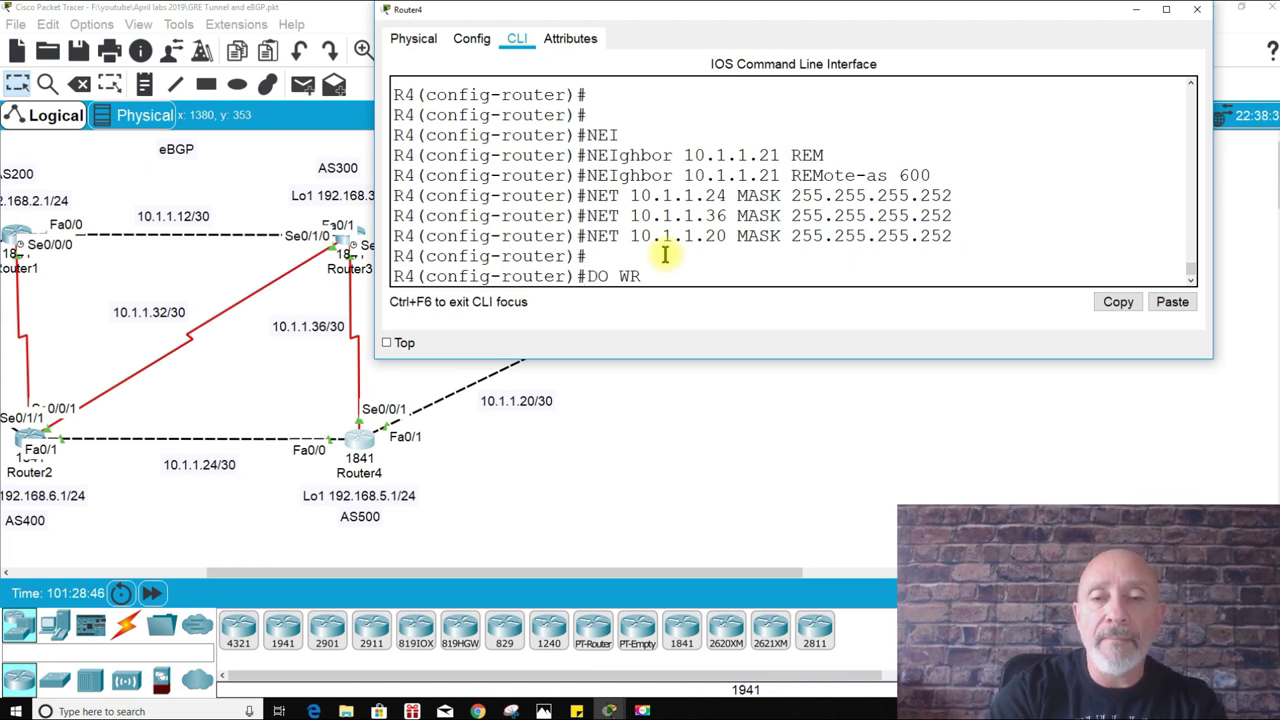
key(Return)
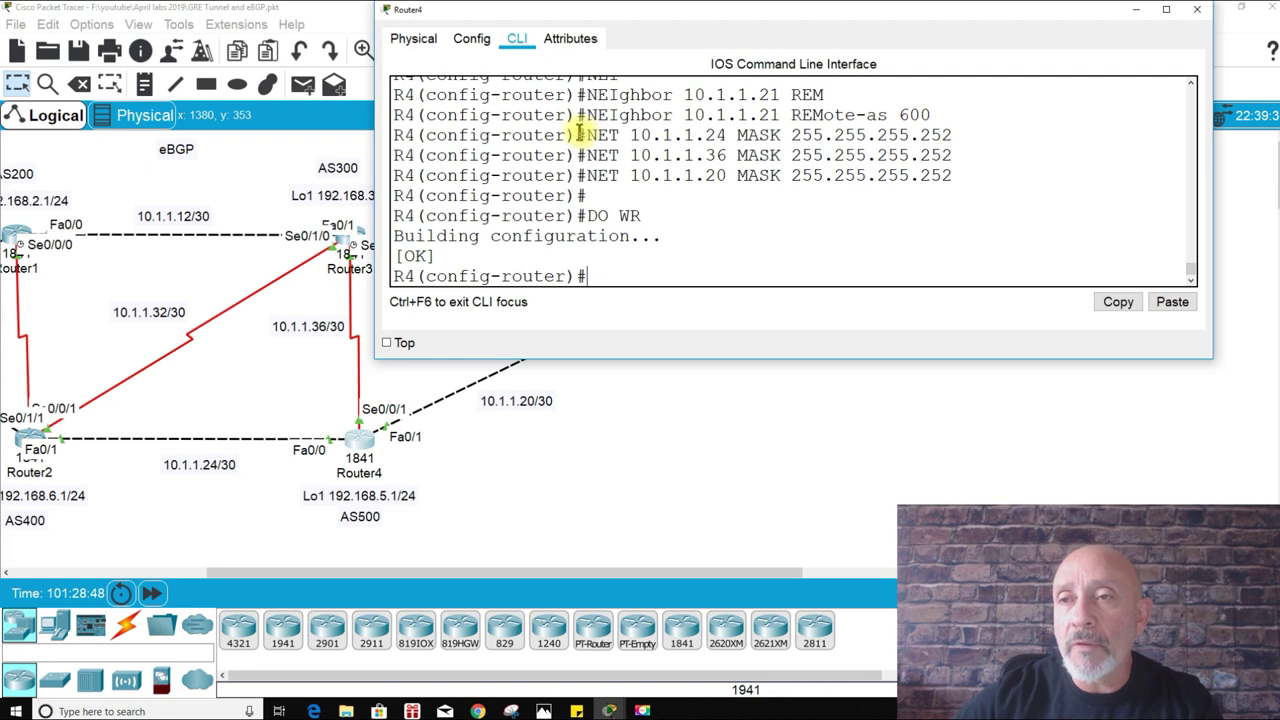
click(1136, 10)
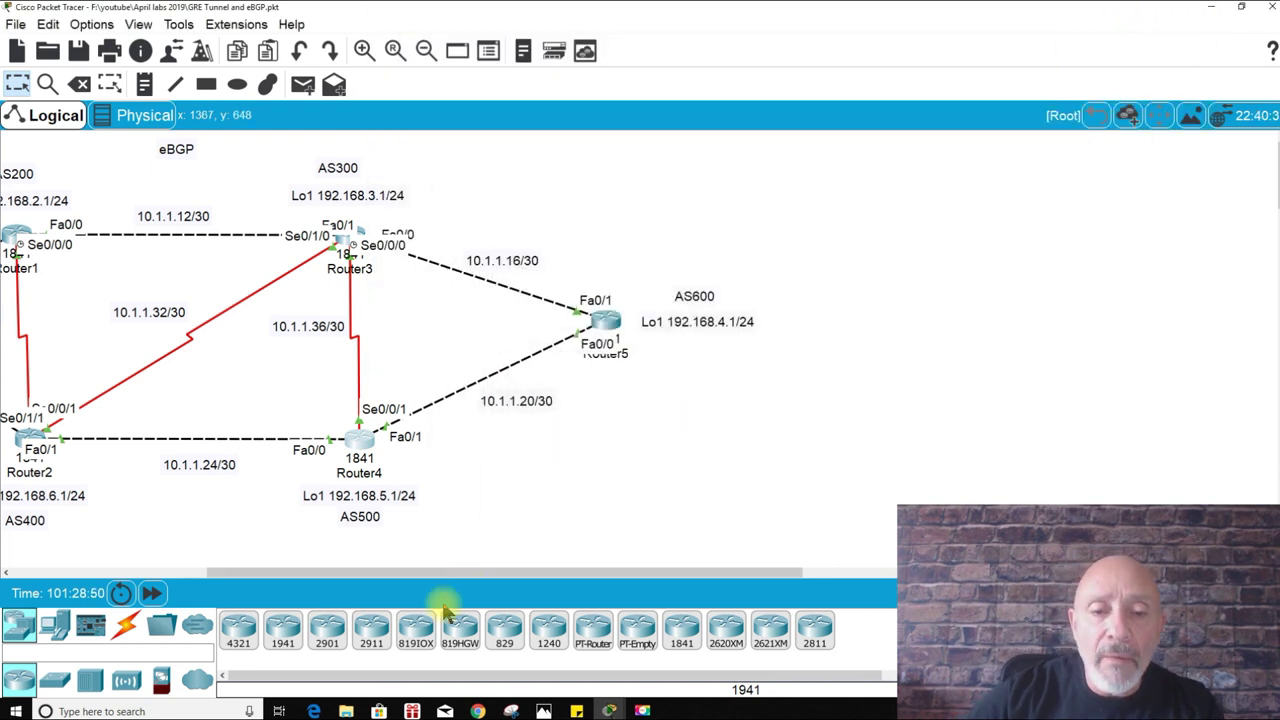
Step: Open Router5's command line from the AS600 side of the topology, activate its console and shorten the window
drag(433, 577, 566, 534)
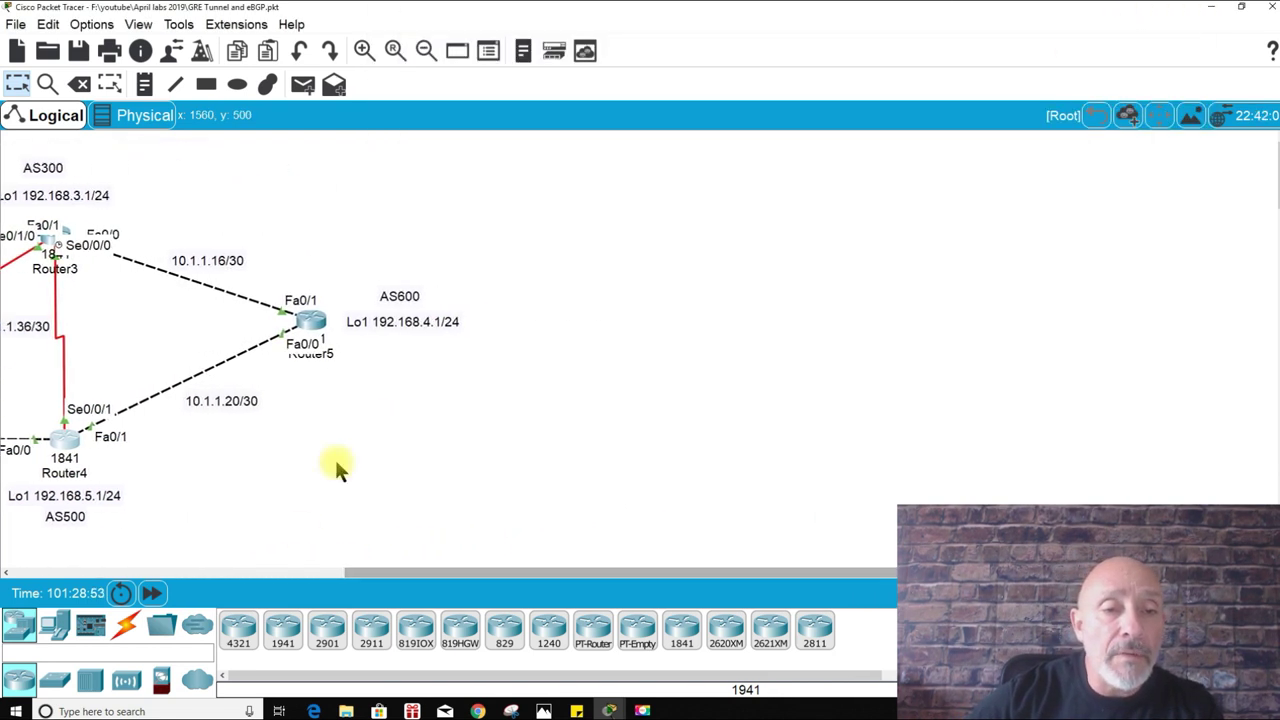
click(316, 324)
drag(626, 323, 652, 314)
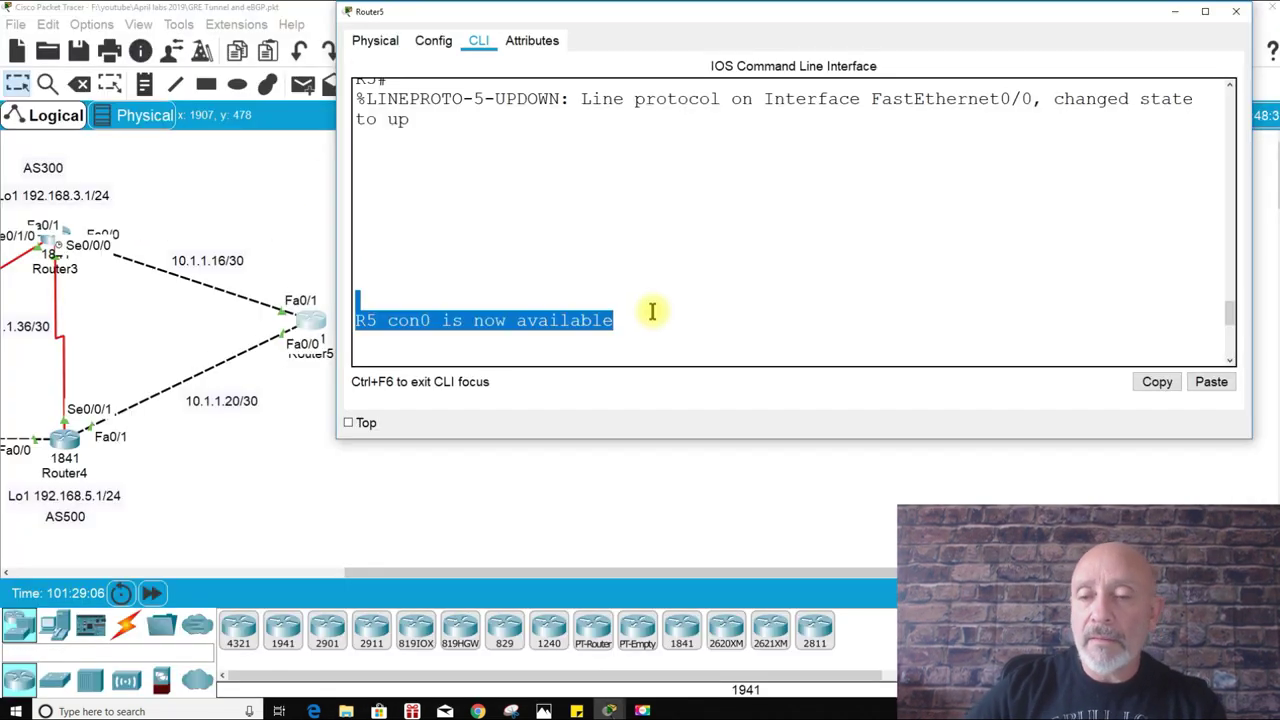
key(Return)
key(Return)
key(Return)
key(Return)
key(Return)
drag(618, 439, 625, 357)
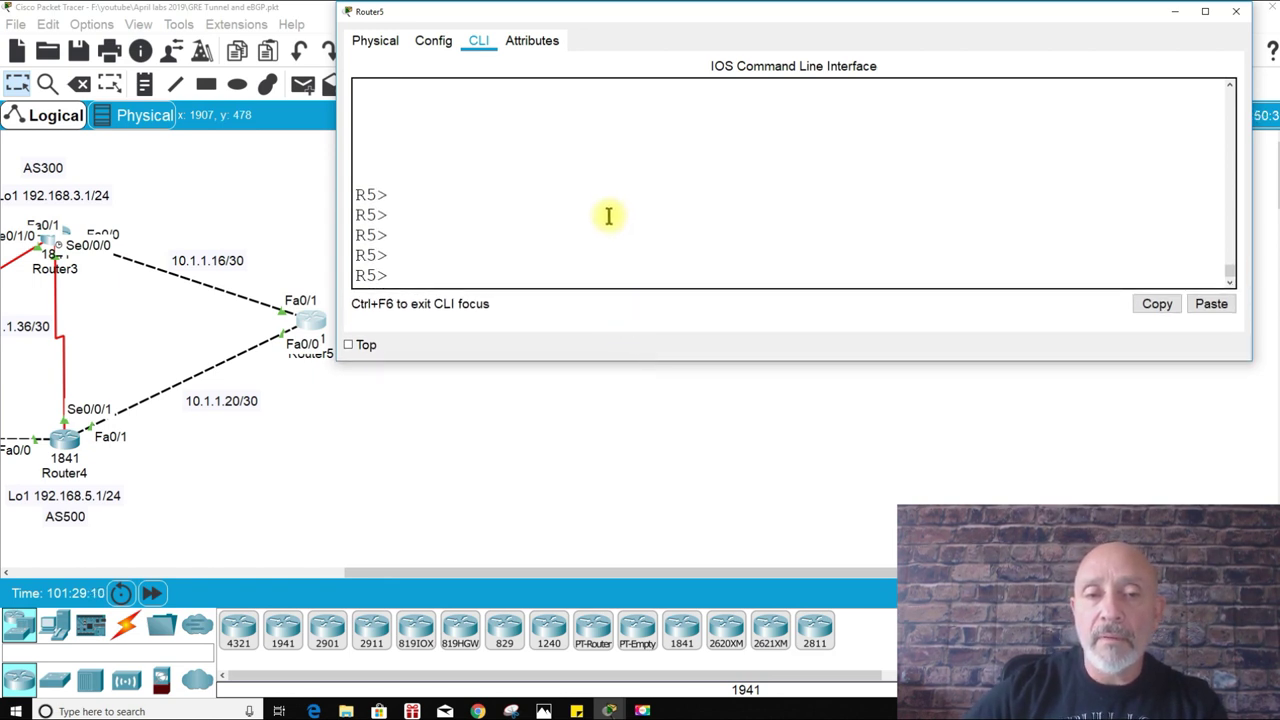
Step: Enter privileged and global configuration mode on Router5 and start its BGP process with ROUTER BGP 600
text(EN)
key(Return)
text(C)
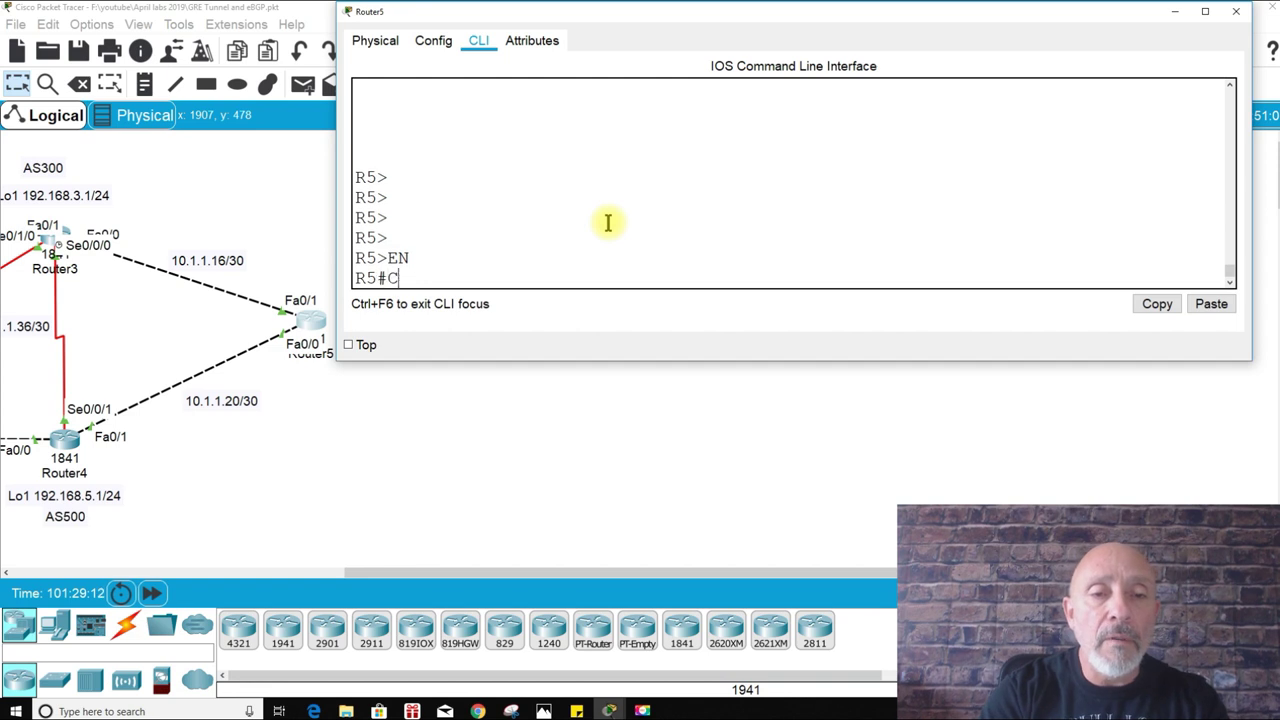
text(ONF T)
key(Return)
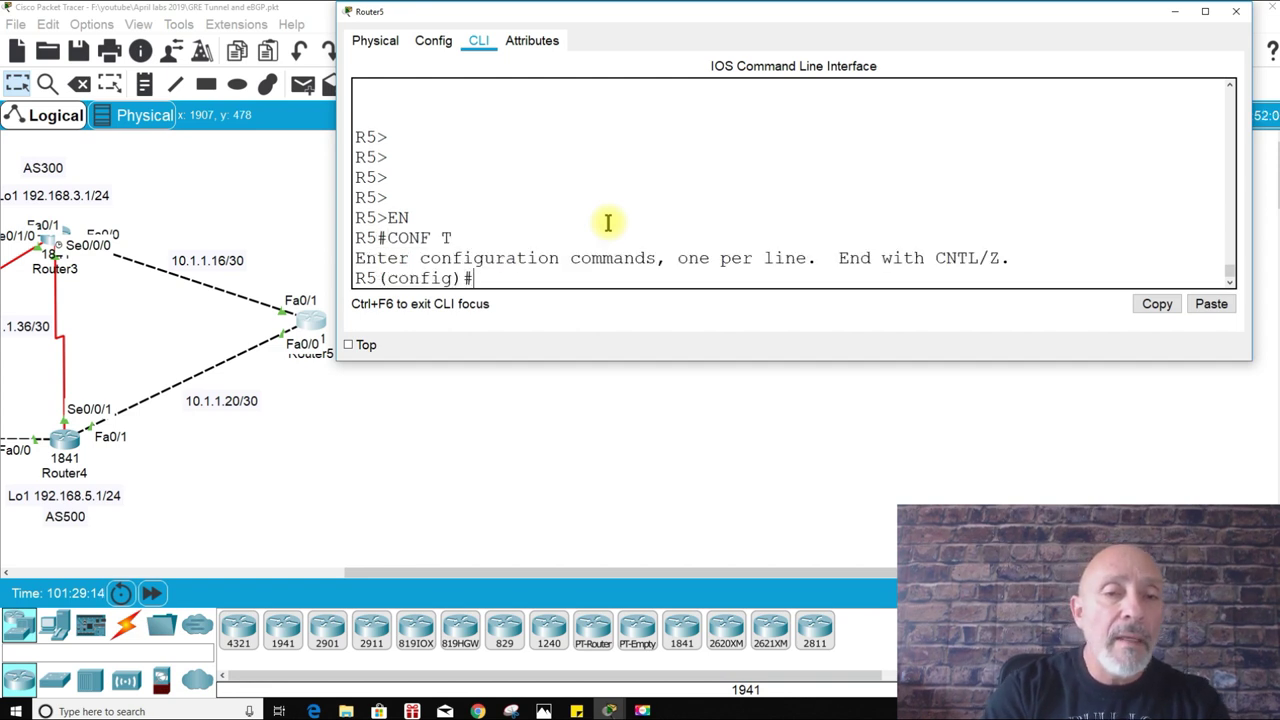
text(ROUTER BGP)
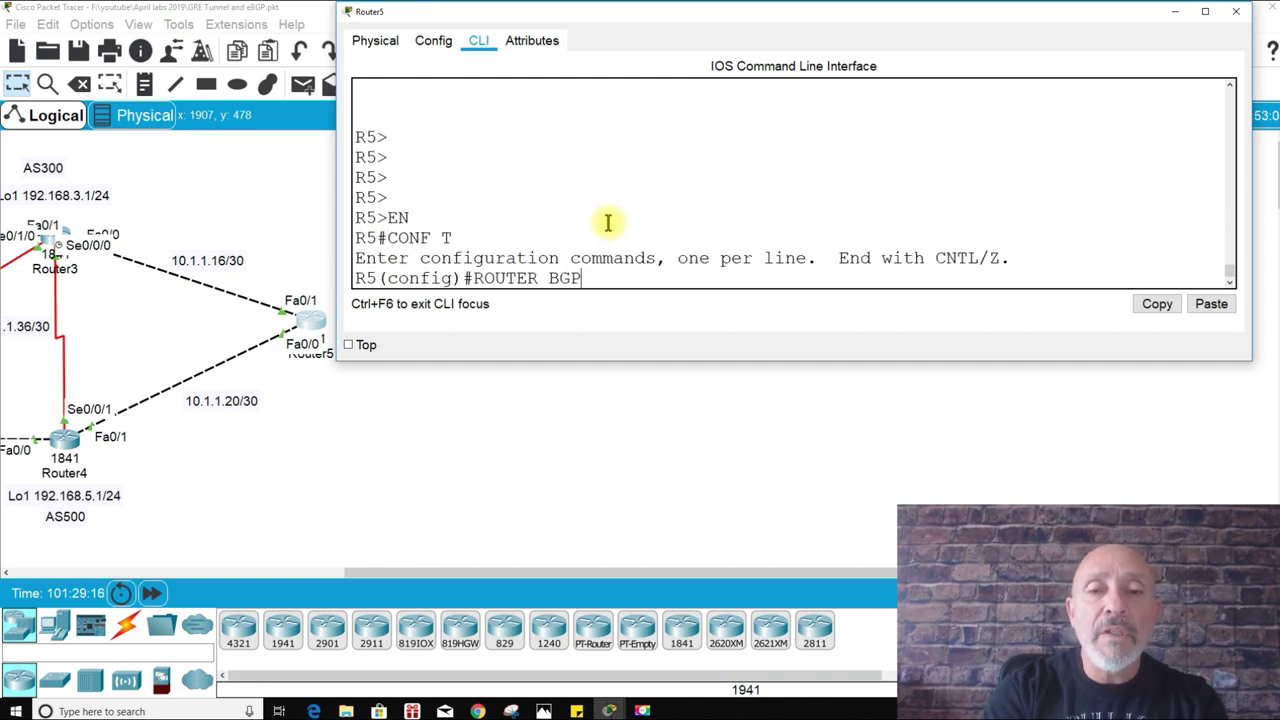
text( 600)
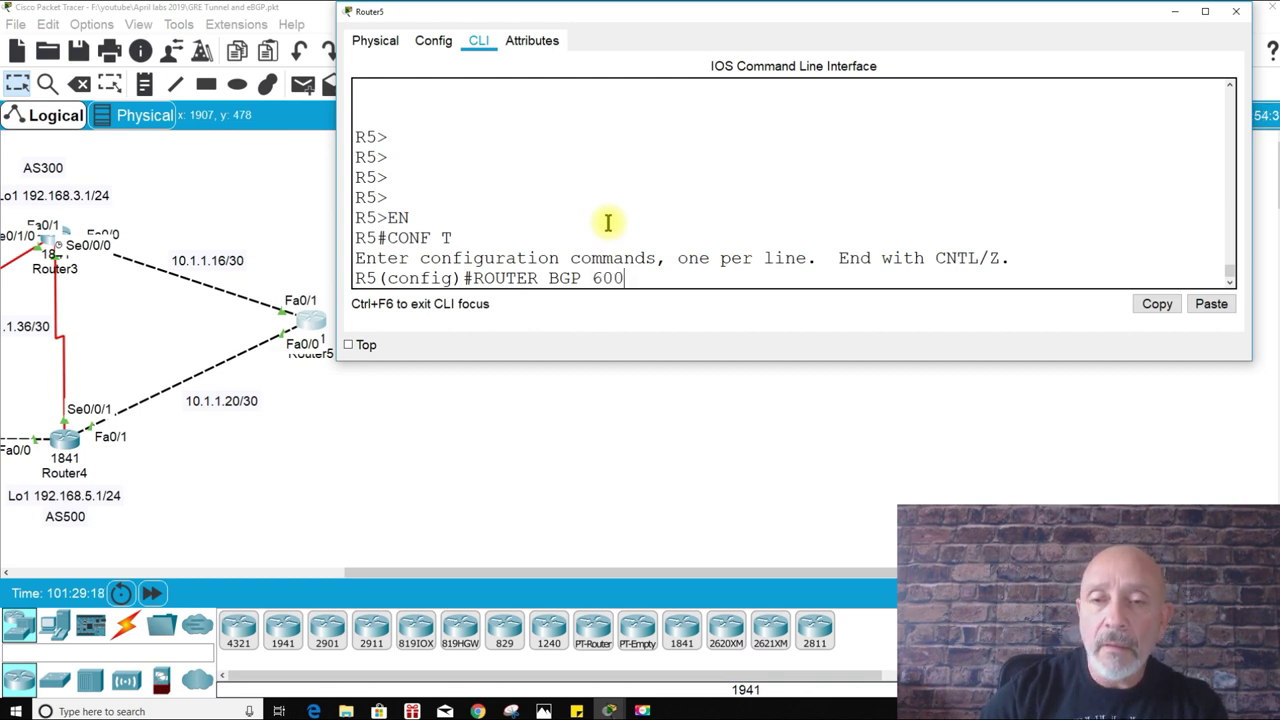
key(Return)
Step: Add BGP neighbor 10.1.1.17 with remote-as 300 on Router5 for the link to Router3
text(NE)
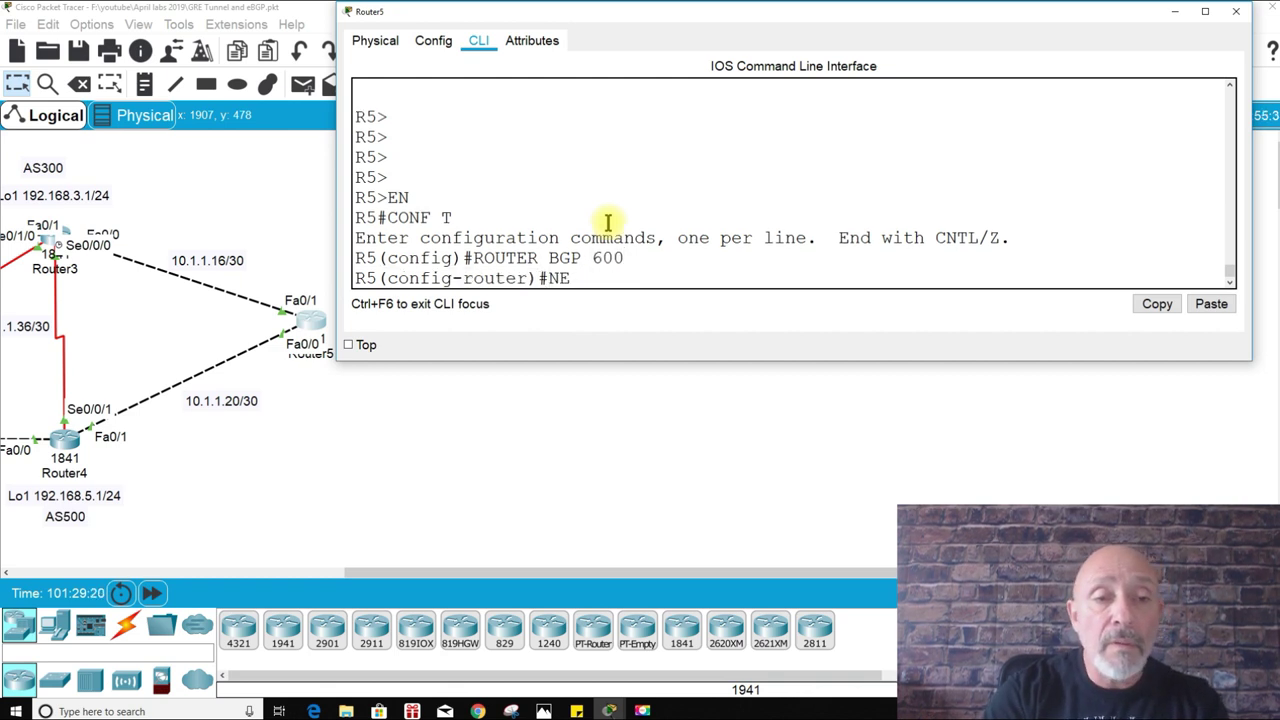
text(I)
key(Tab)
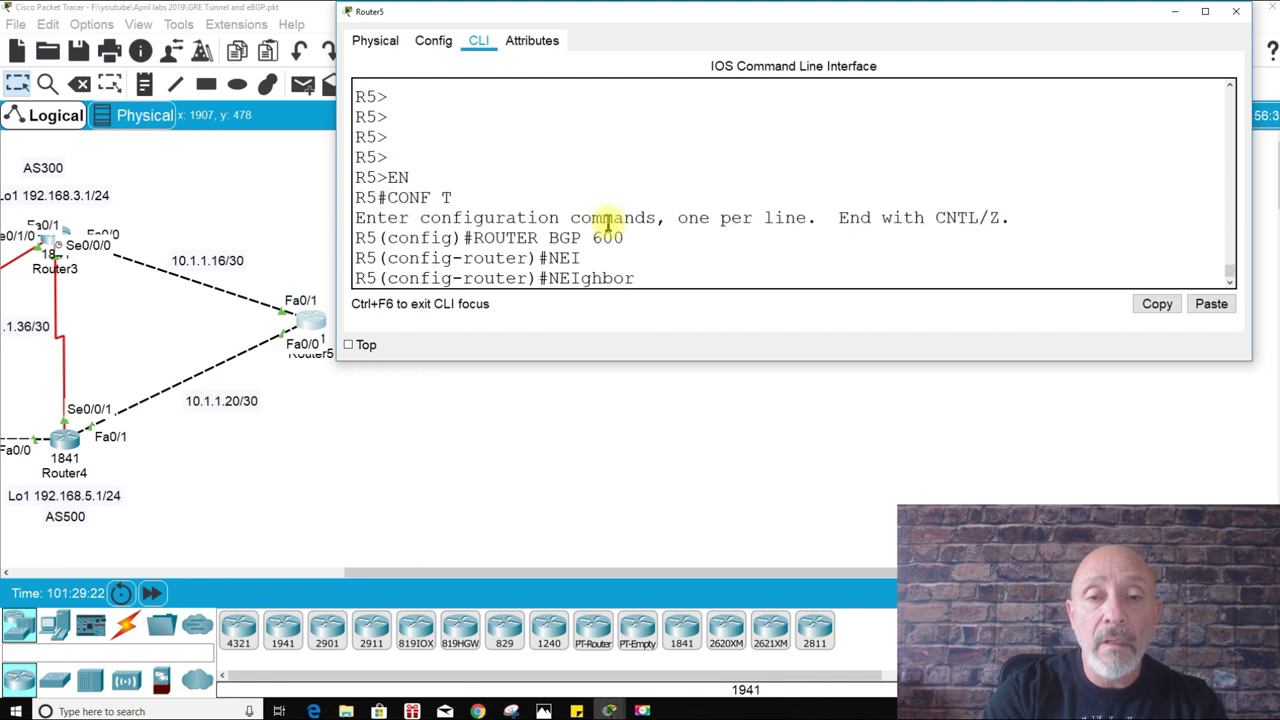
text(10..1.)
key(BackSpace)
key(BackSpace)
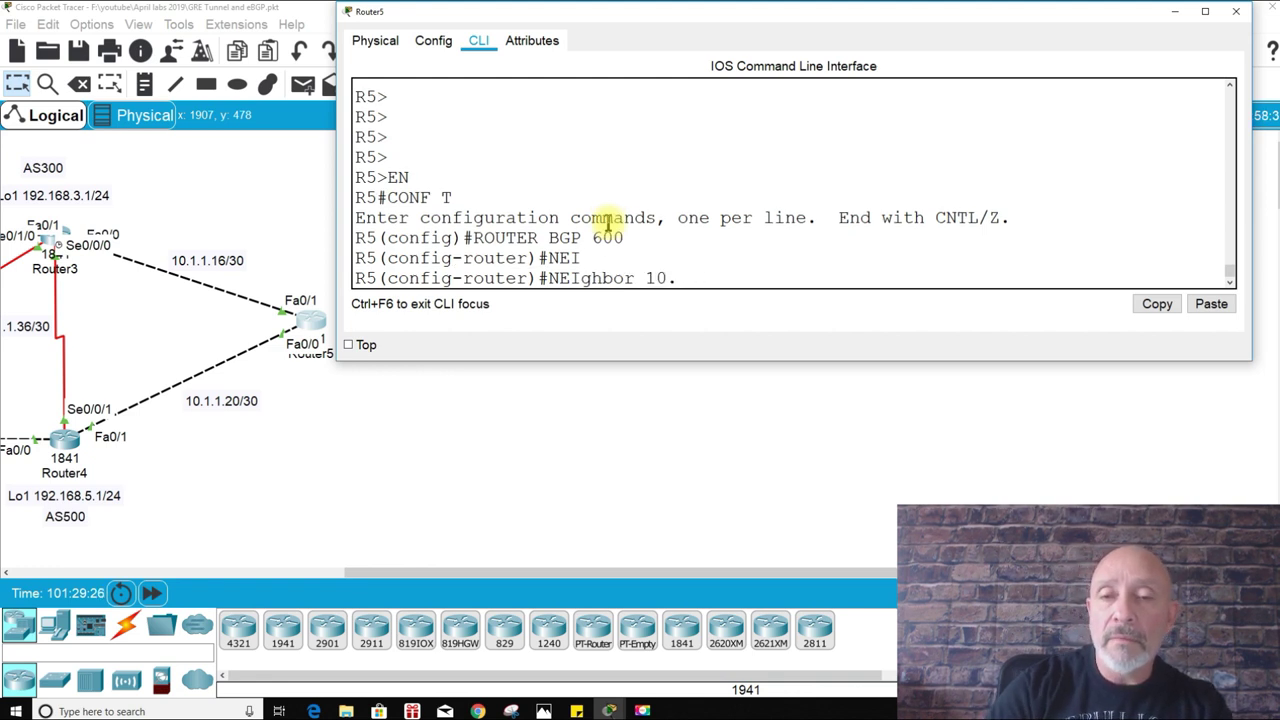
text(.)
key(BackSpace)
text(1)
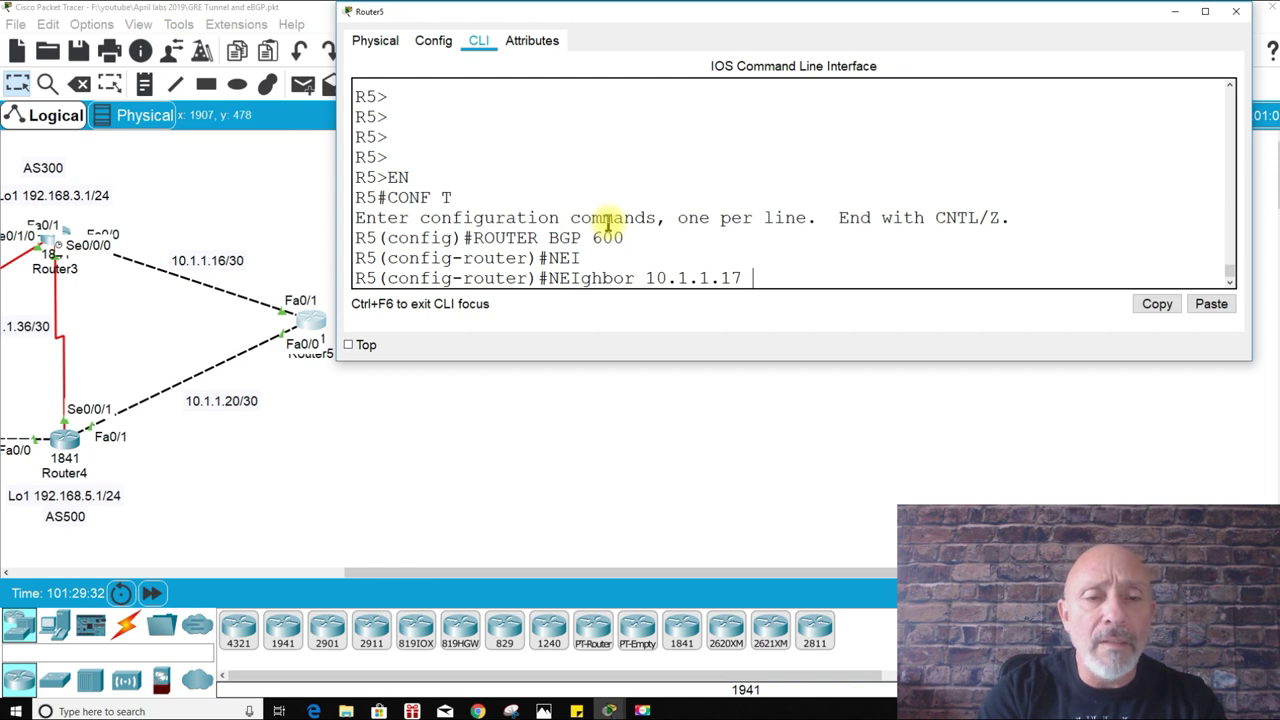
text(.1.17 RE)
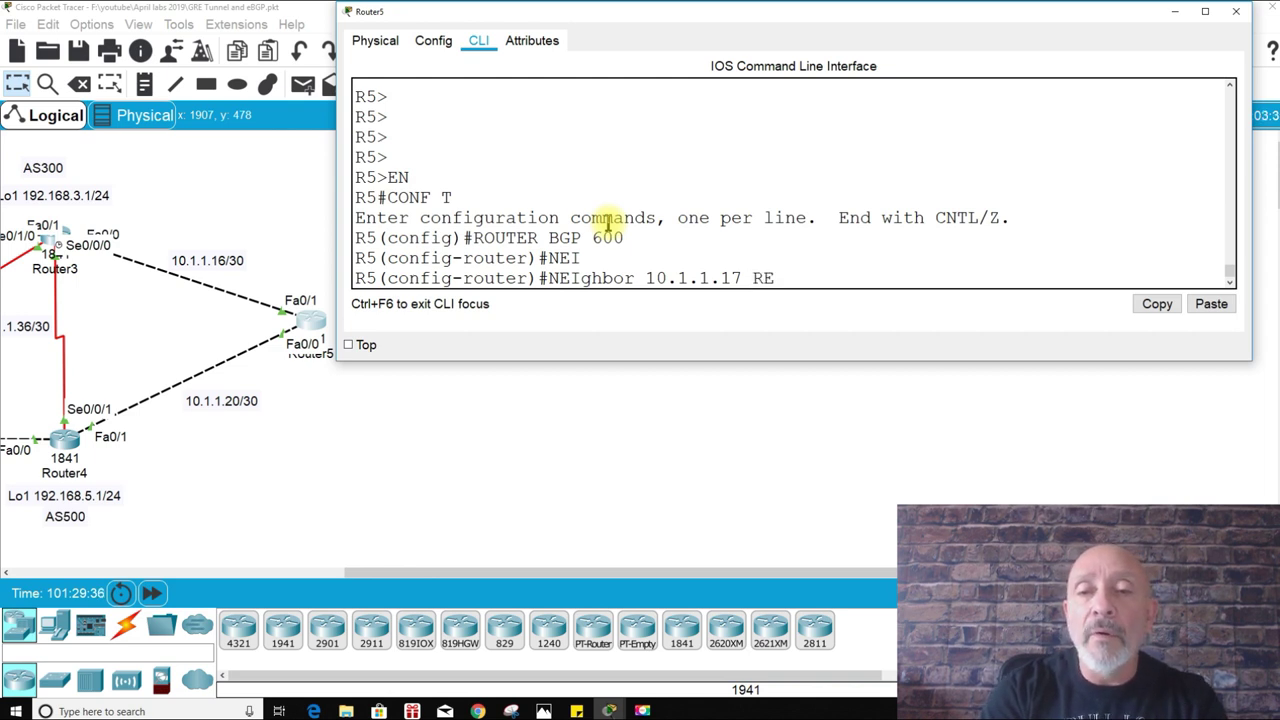
key(Tab)
text(300)
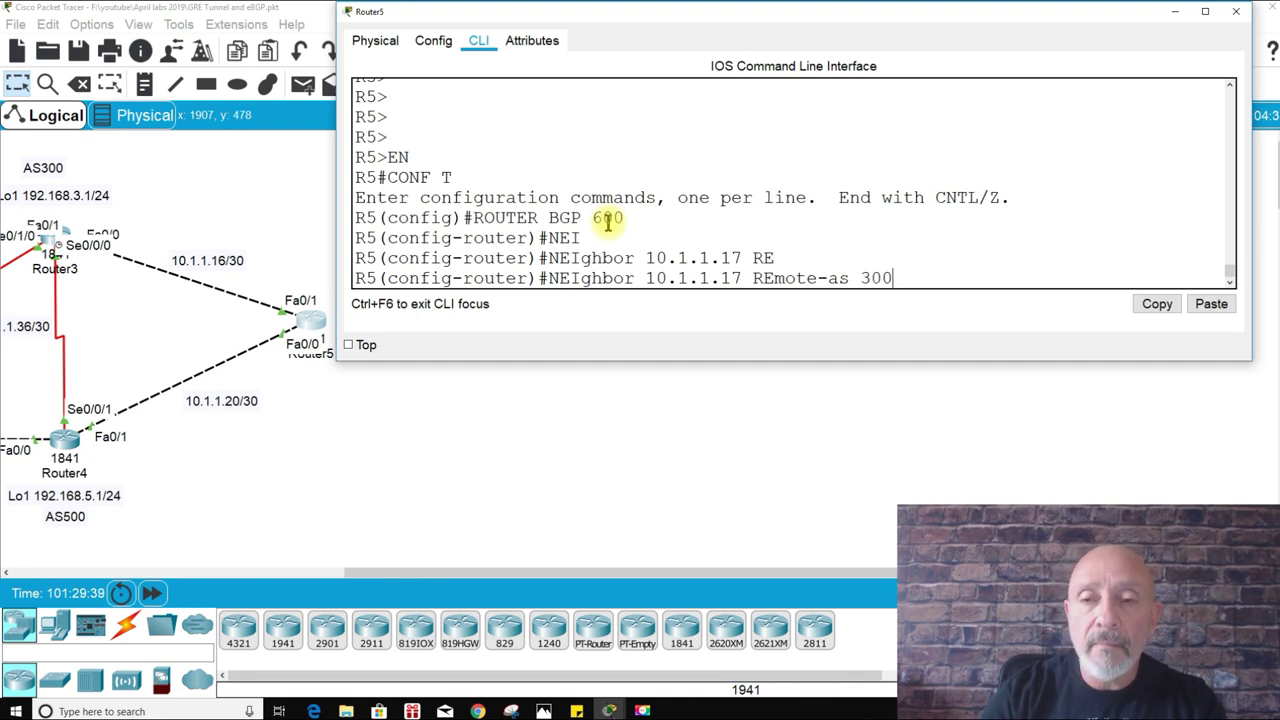
key(Return)
key(Return)
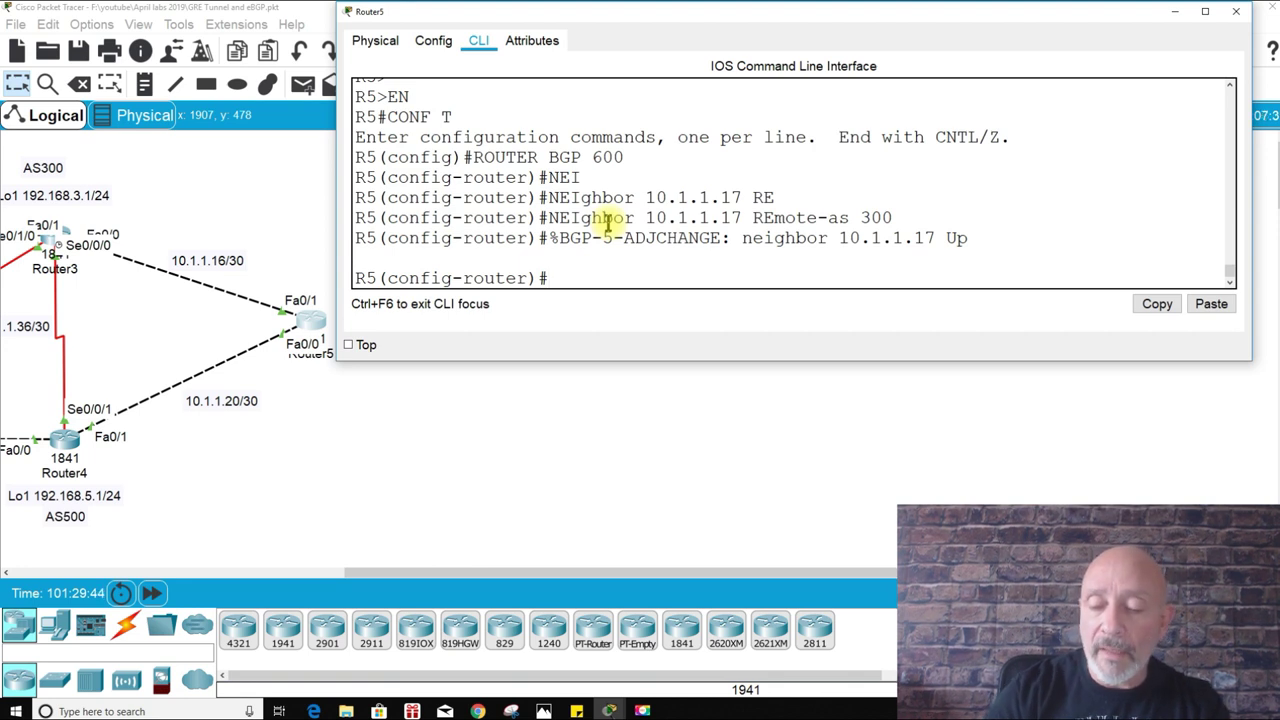
Step: Add BGP neighbor 10.1.1.22 with remote-as 500 on Router5 for the link to Router4, reusing the previous neighbor statement
key(Up)
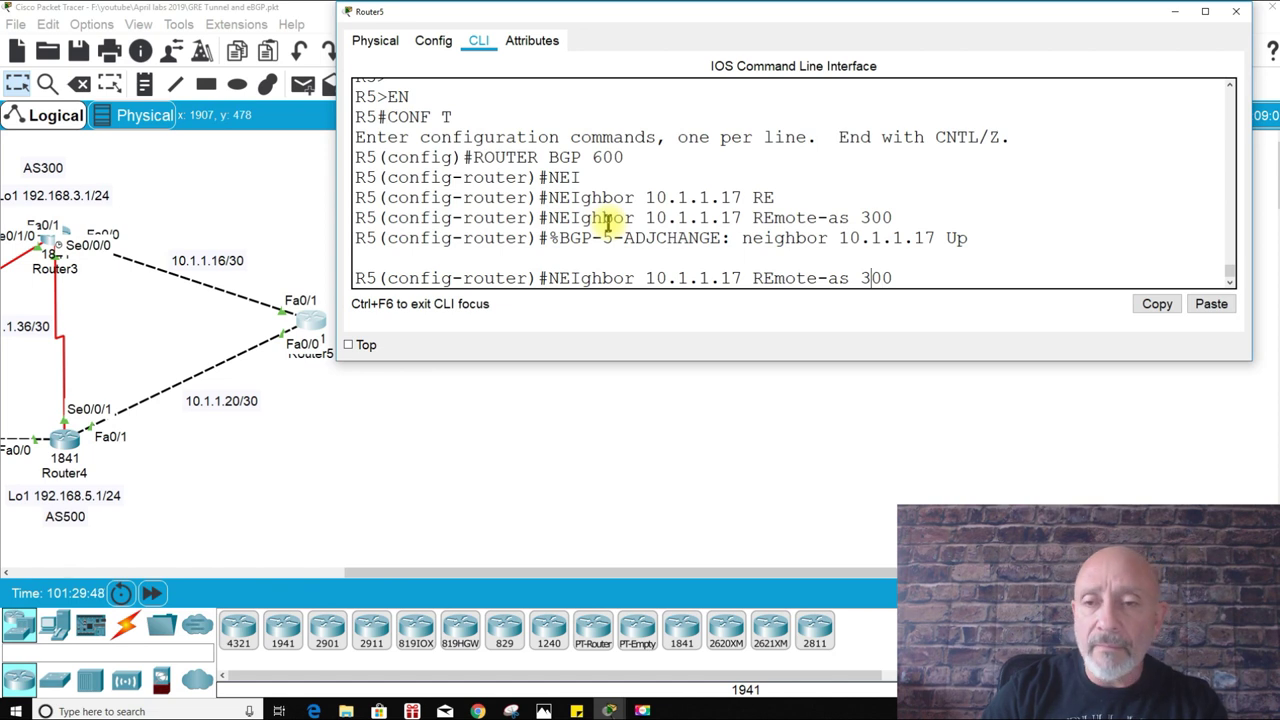
key(Left)
key(Left)
key(BackSpace)
text(5)
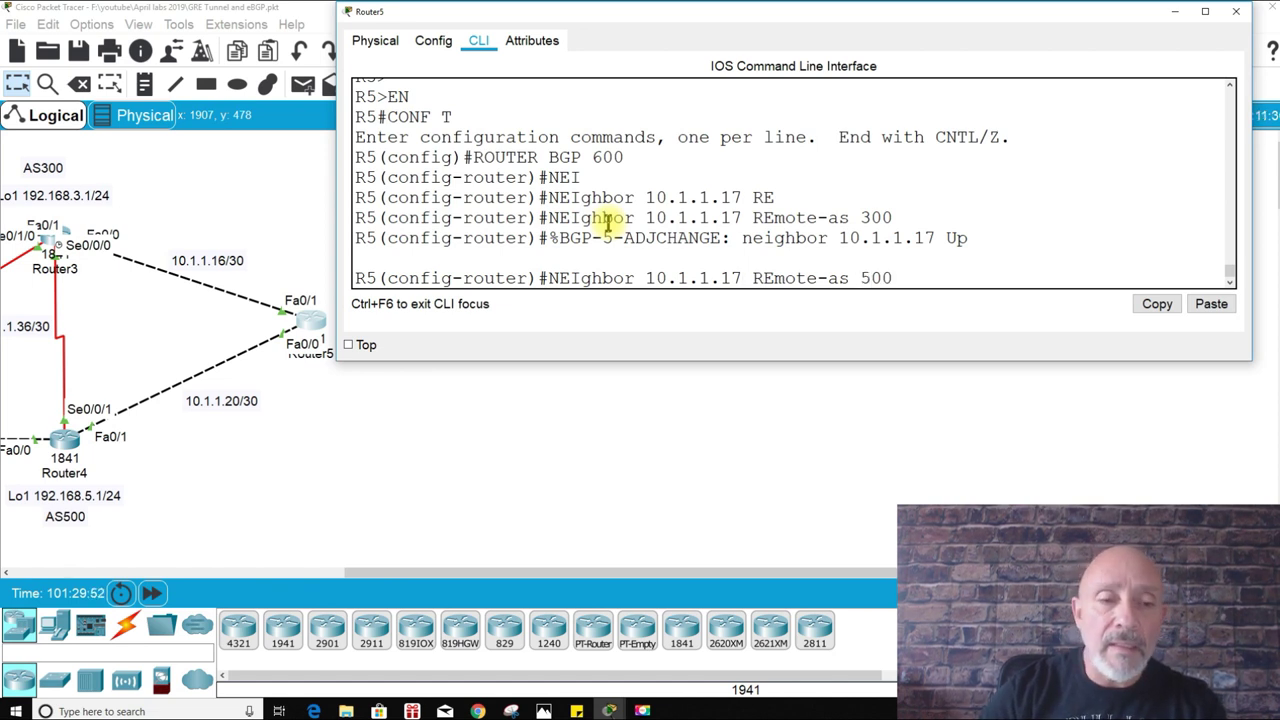
key(BackSpace)
key(BackSpace)
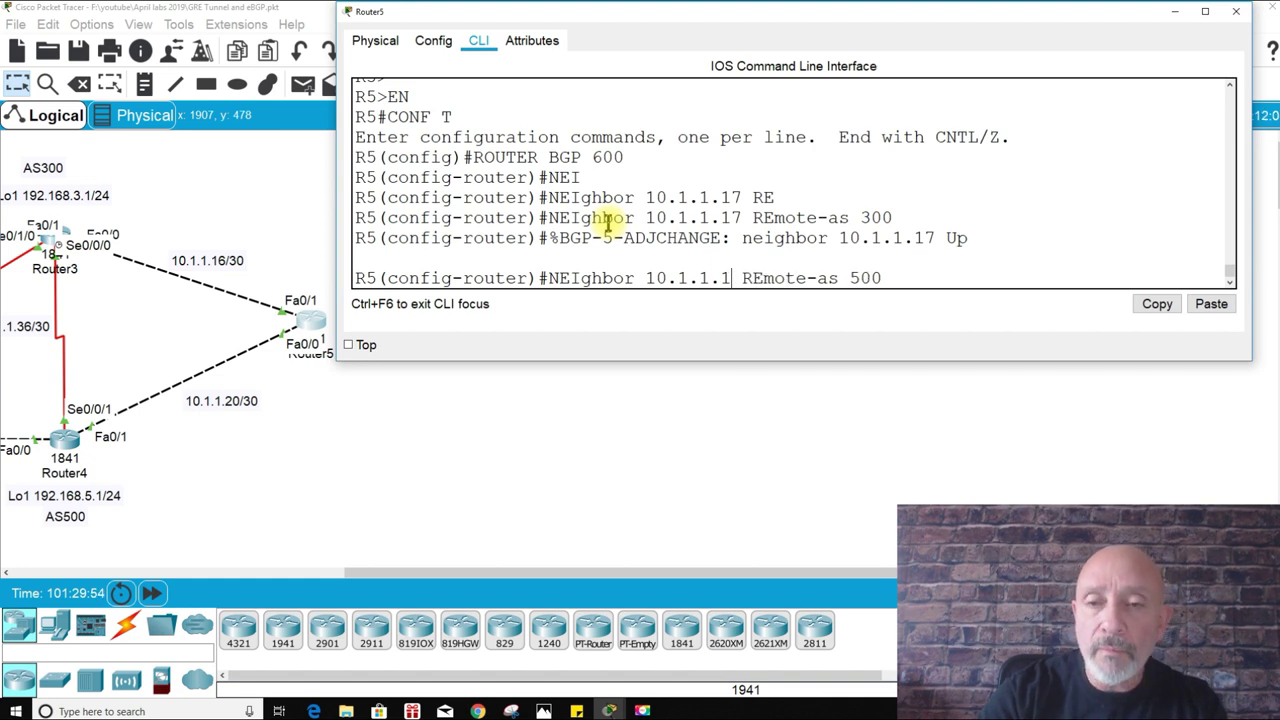
text(22)
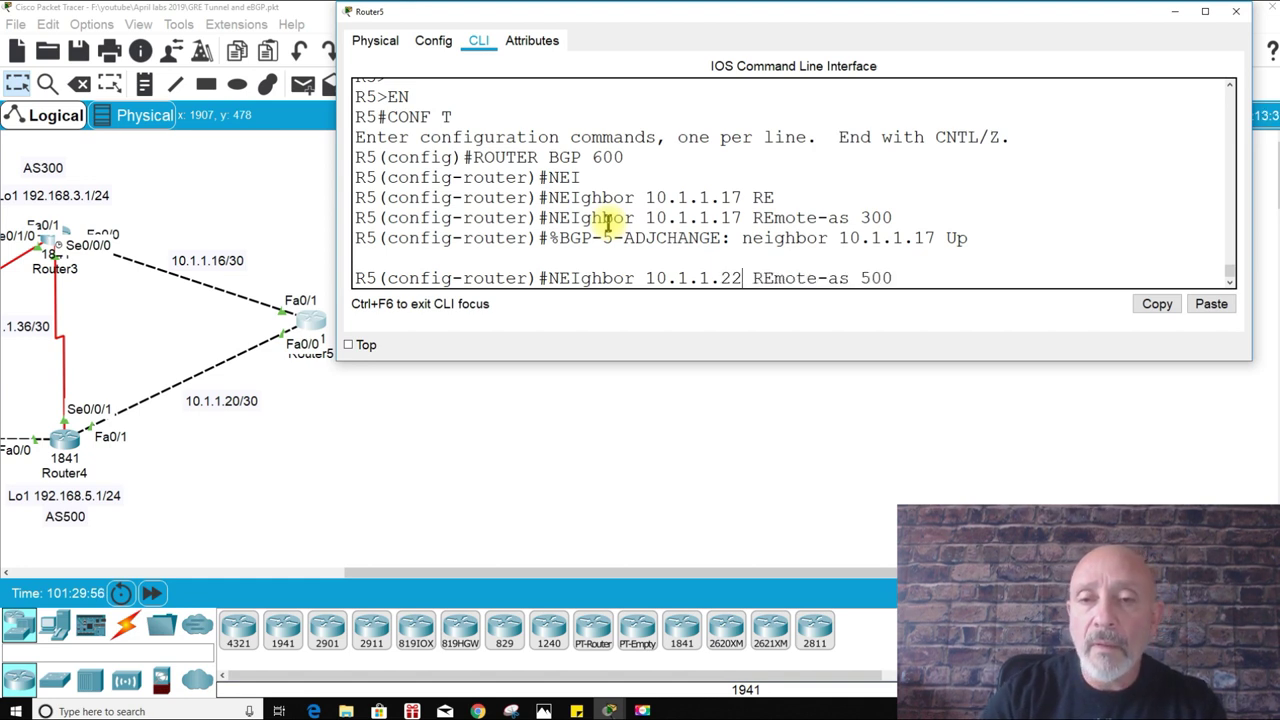
key(Return)
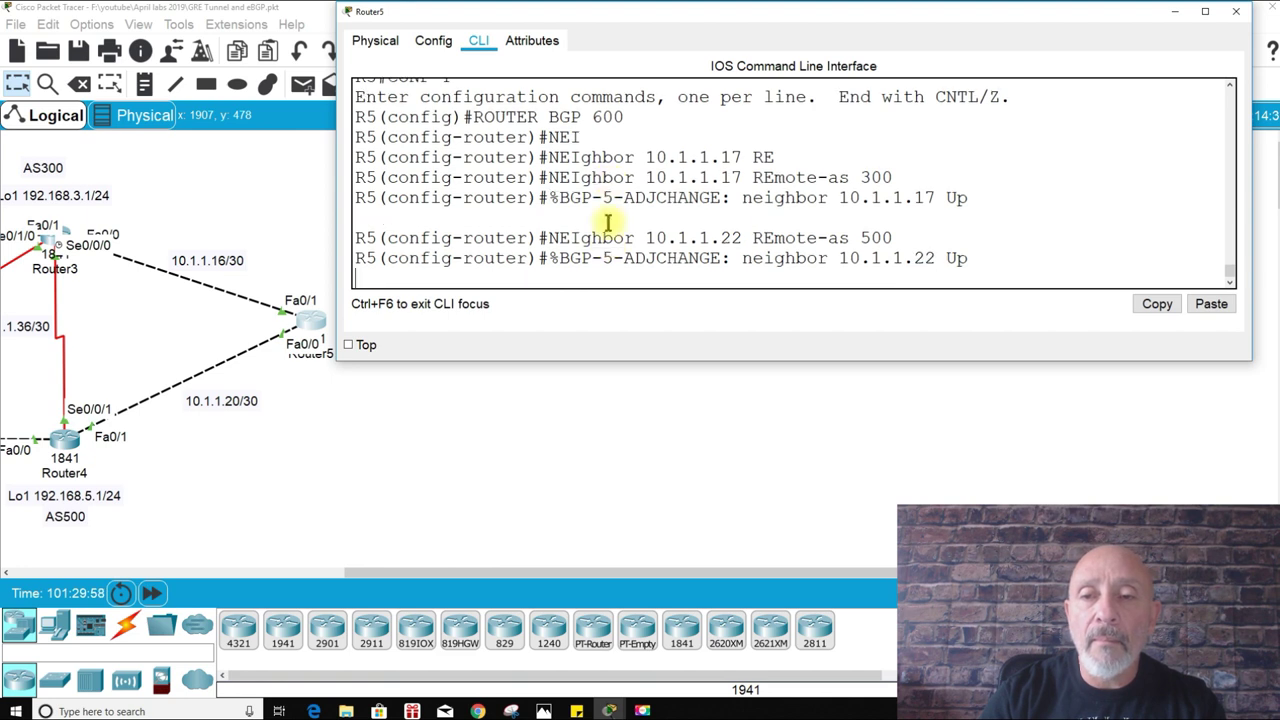
key(Return)
key(Return)
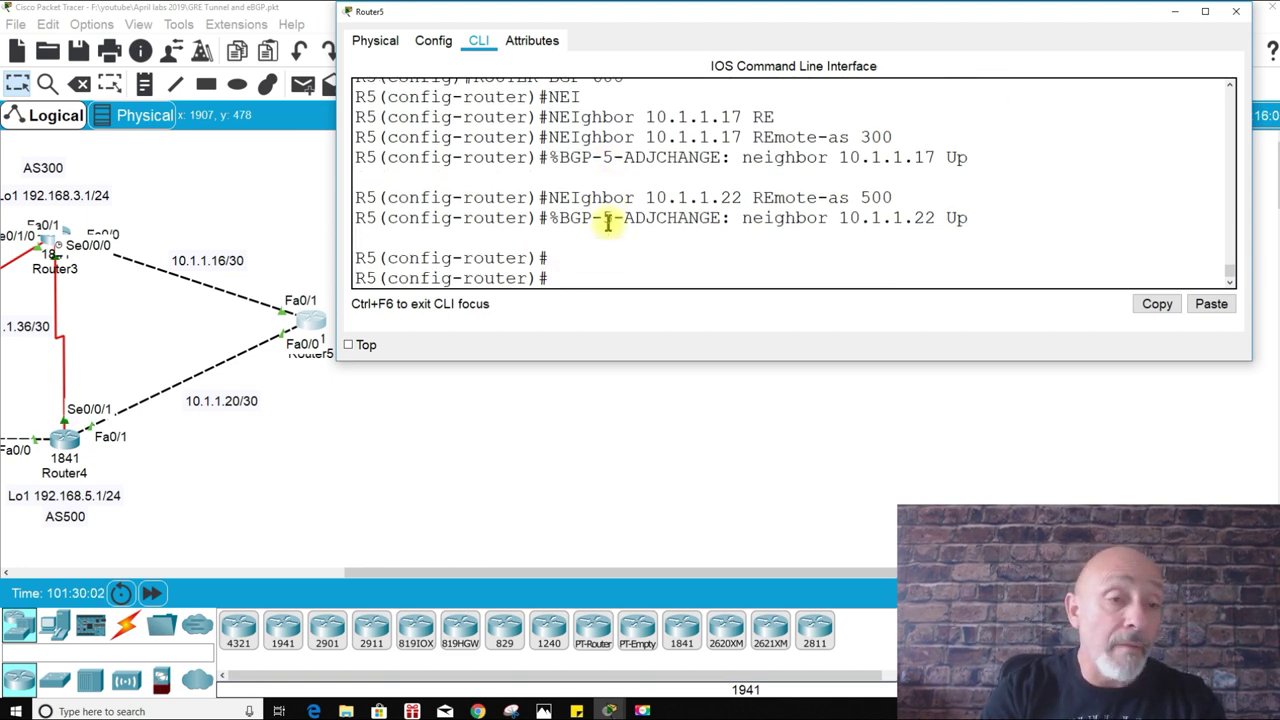
Step: Advertise network 10.1.1.16 with mask 255.255.255.252 in Router5's BGP process
text(NET)
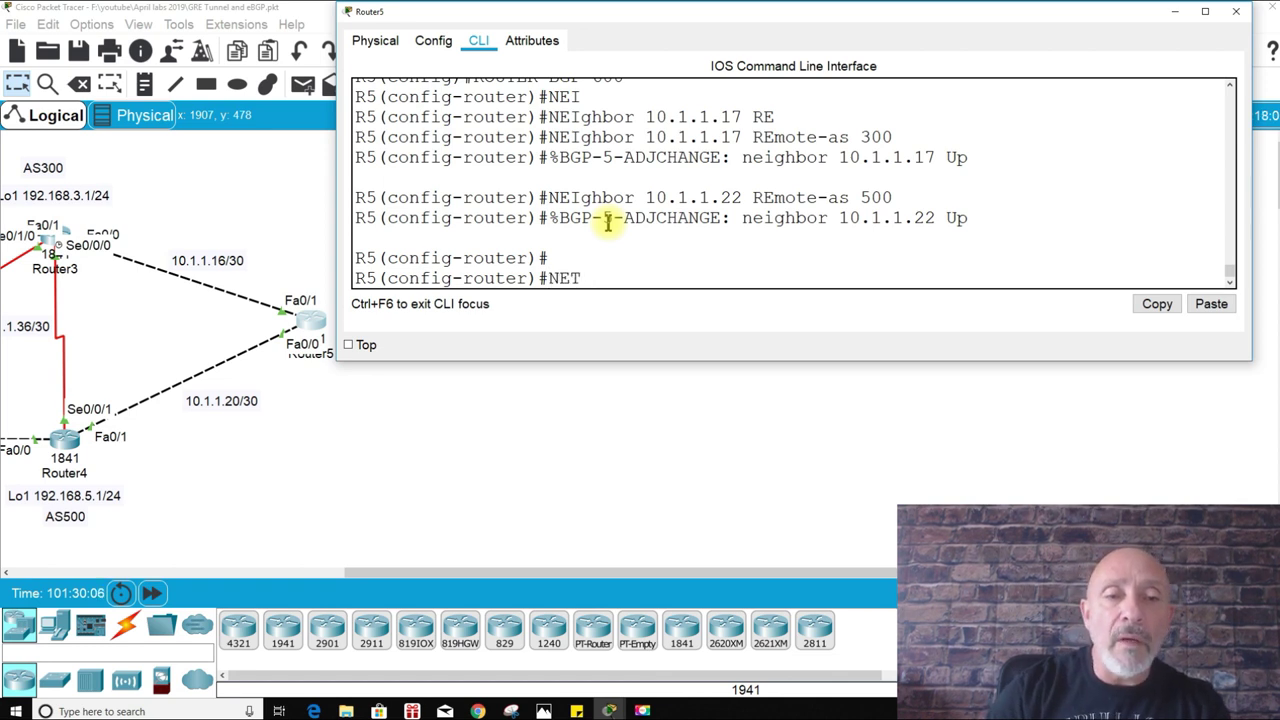
text( 10.1.1.16)
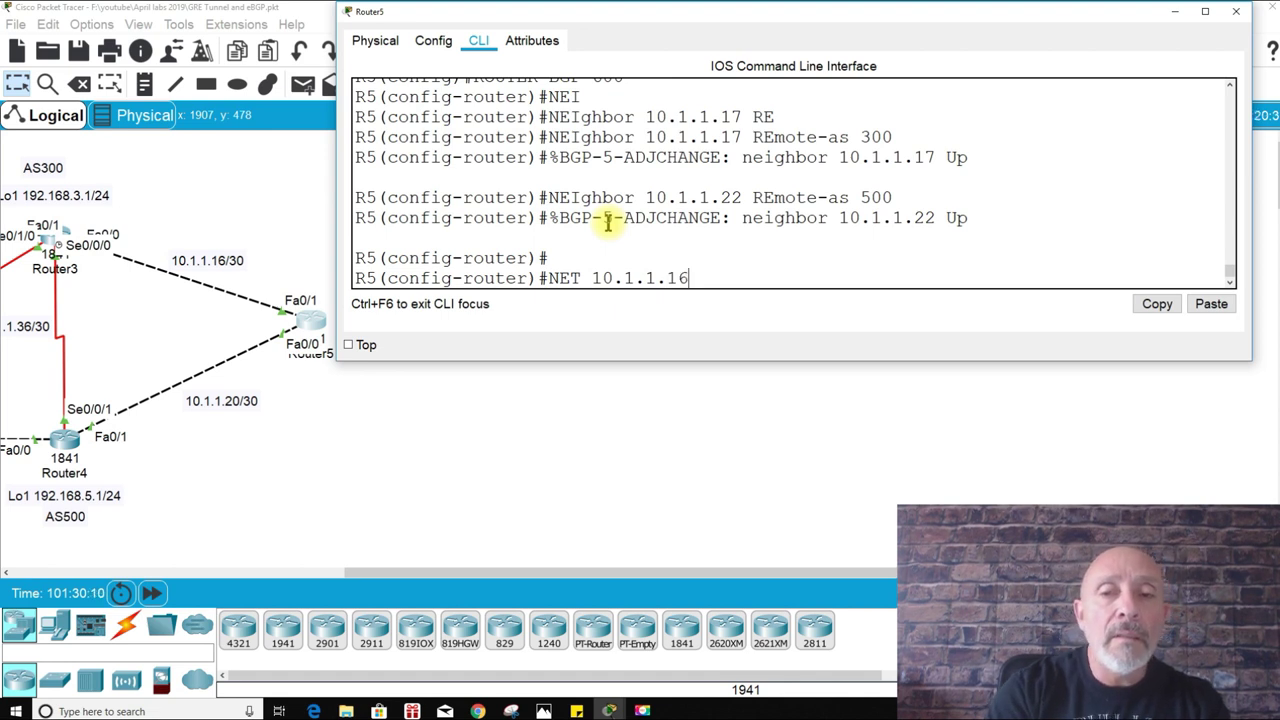
text( MASK)
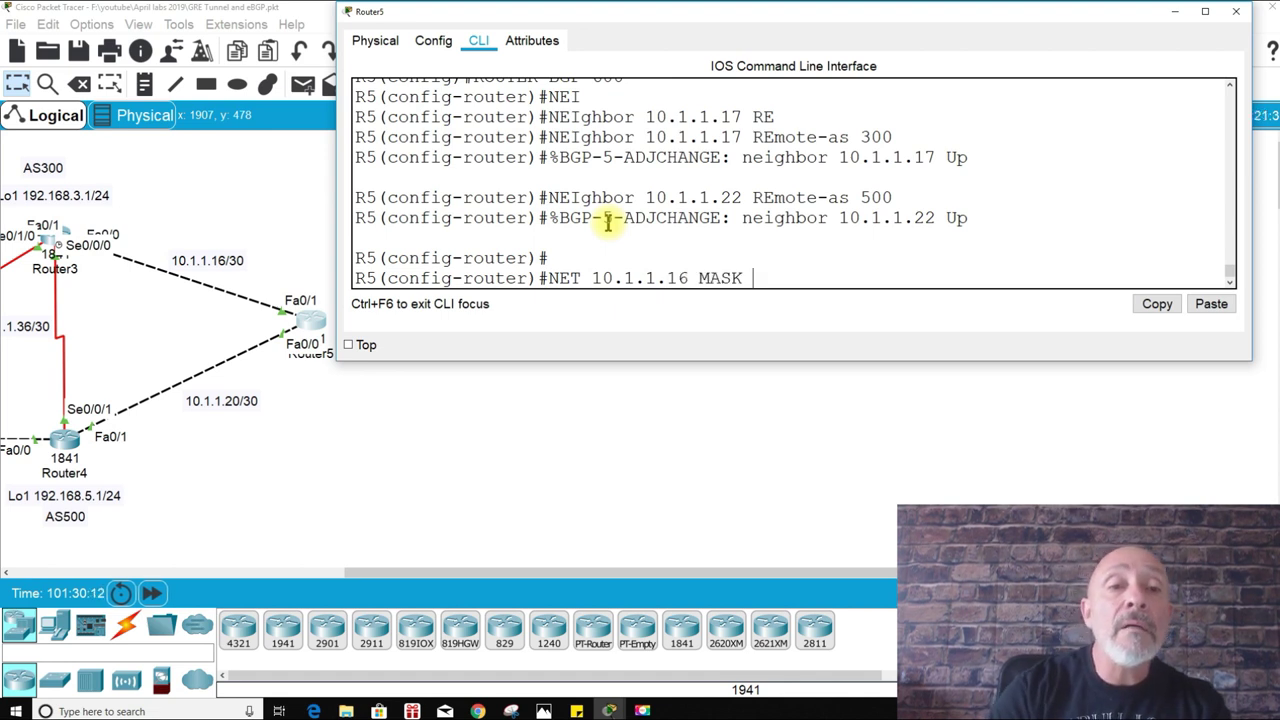
text( 255.255.255.252)
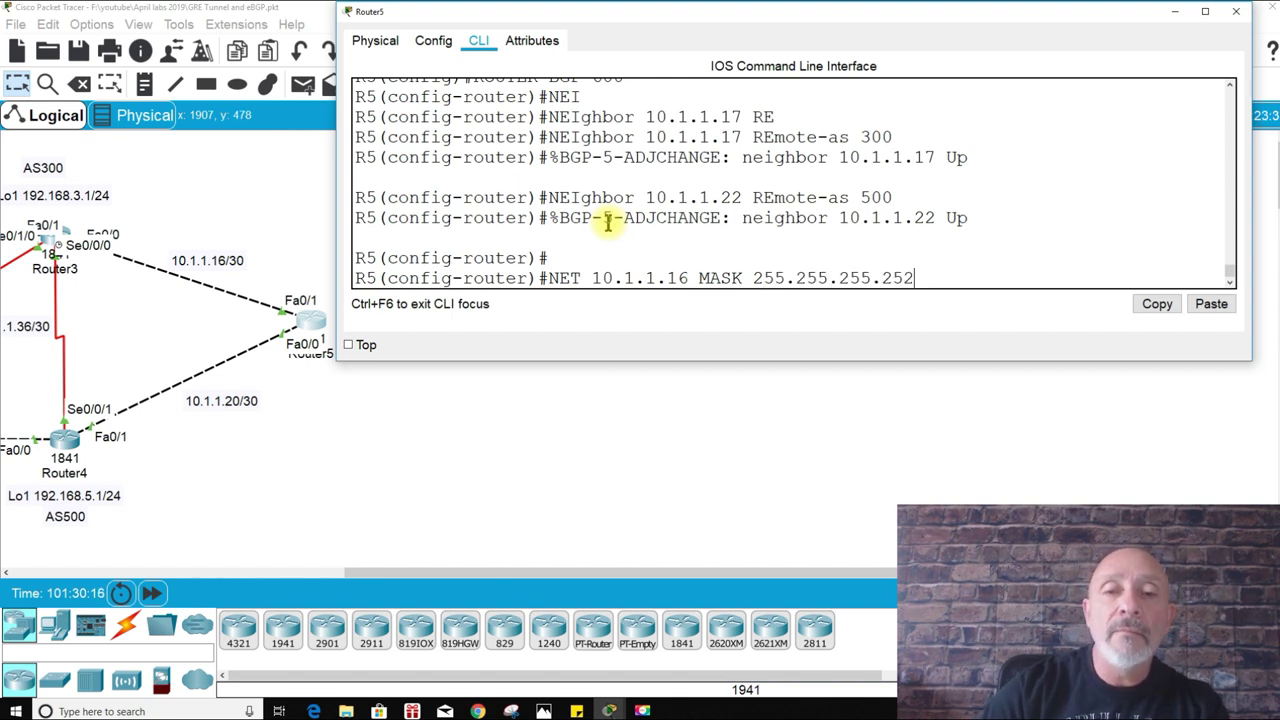
key(Return)
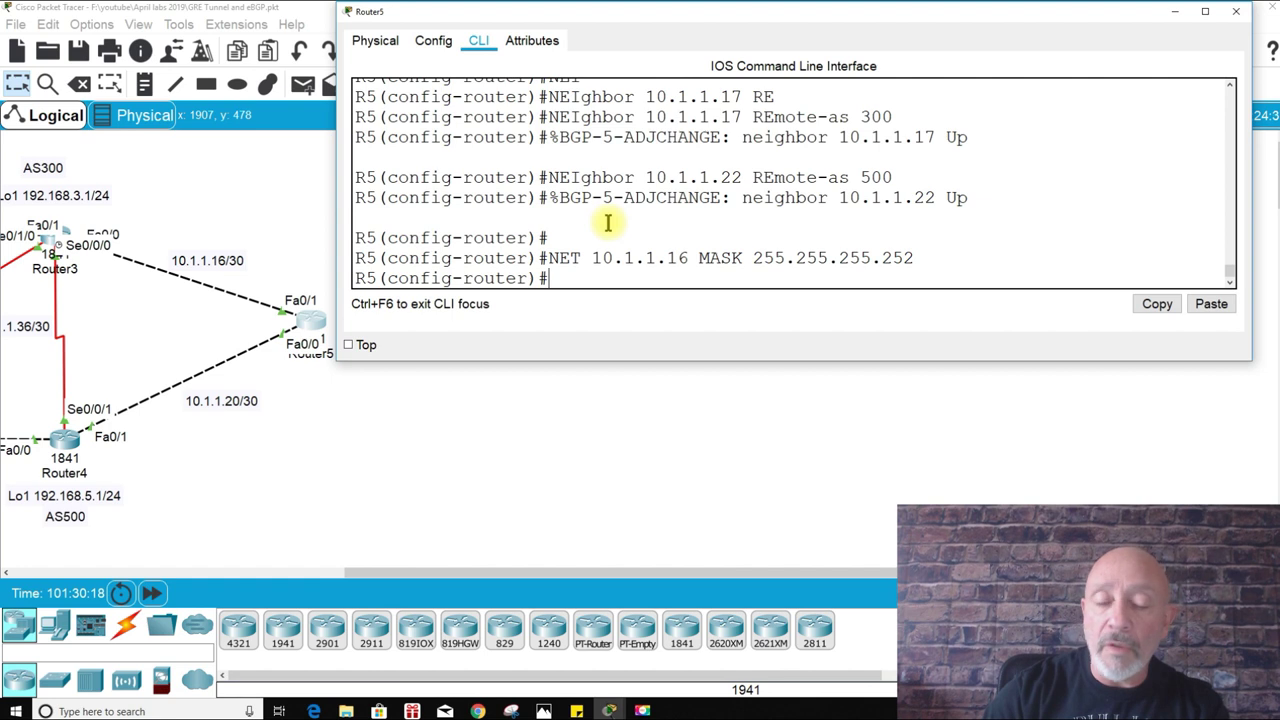
Step: Advertise network 10.1.1.20 with mask 255.255.255.252 on Router5 by adapting the previous statement, and save the configuration with DO WR
key(Up)
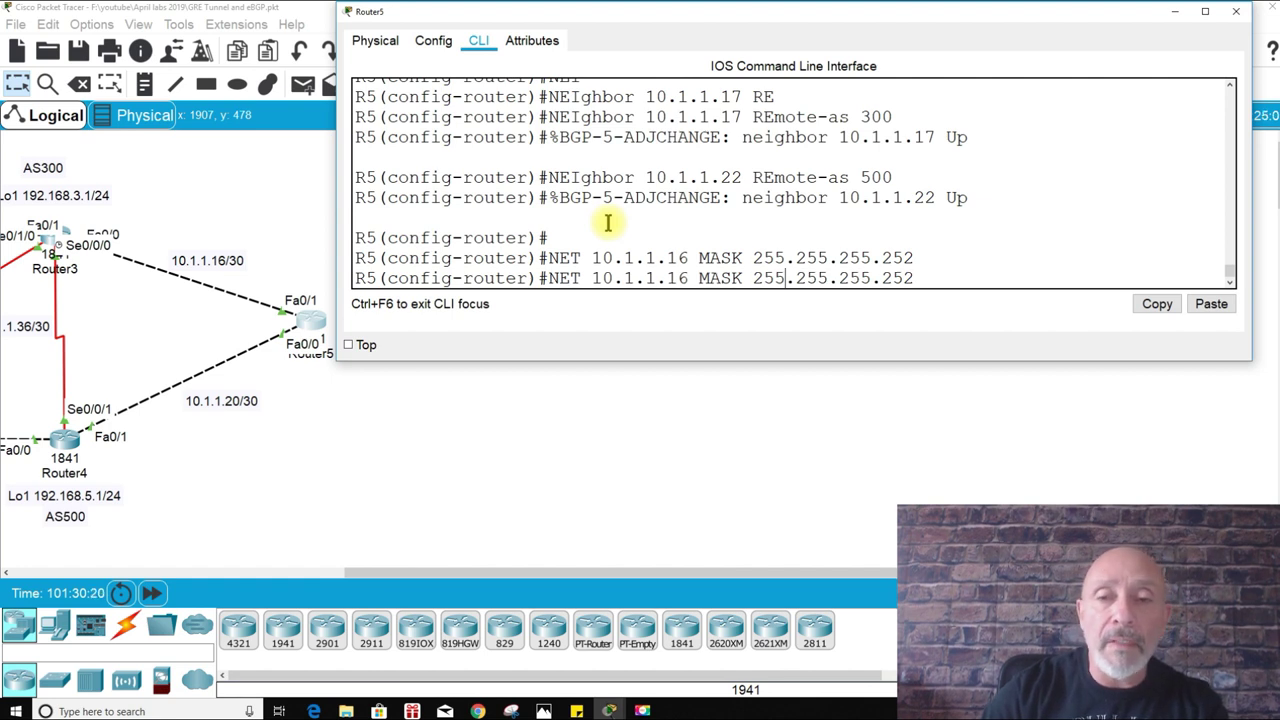
key(Left)
key(Left)
key(Left)
key(BackSpace)
key(BackSpace)
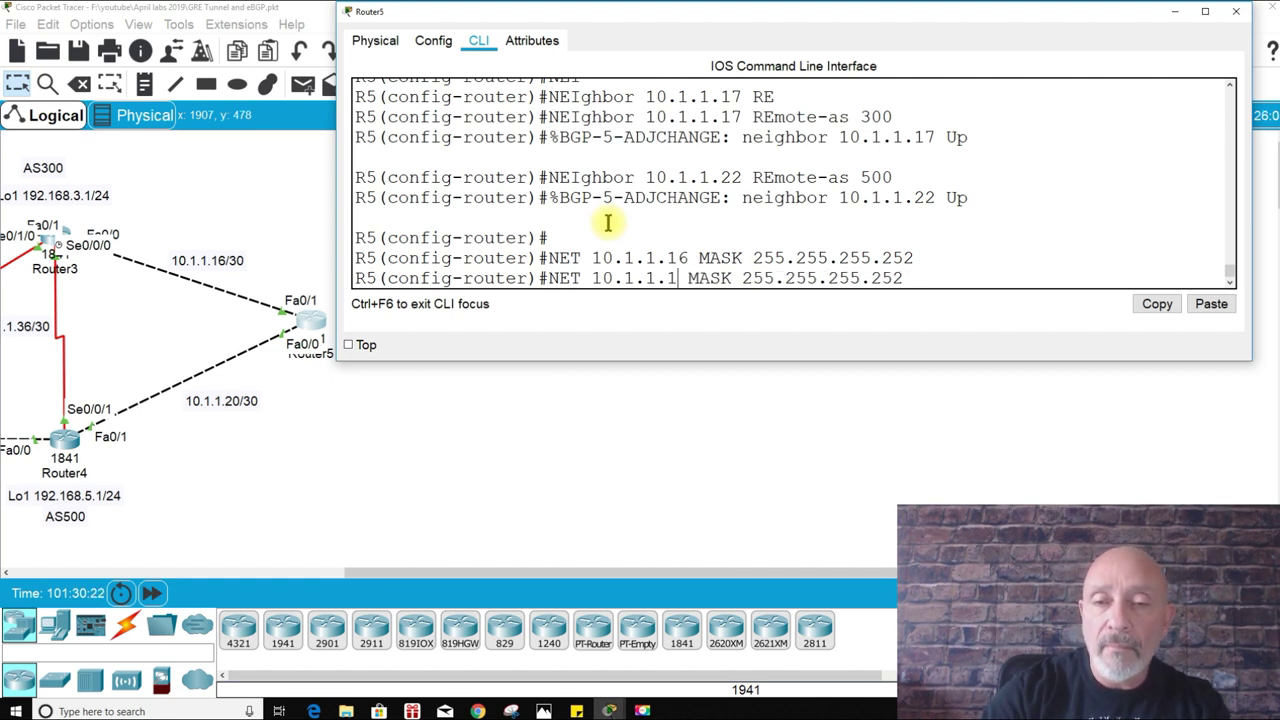
text(20)
key(Return)
text(DO WR)
key(Return)
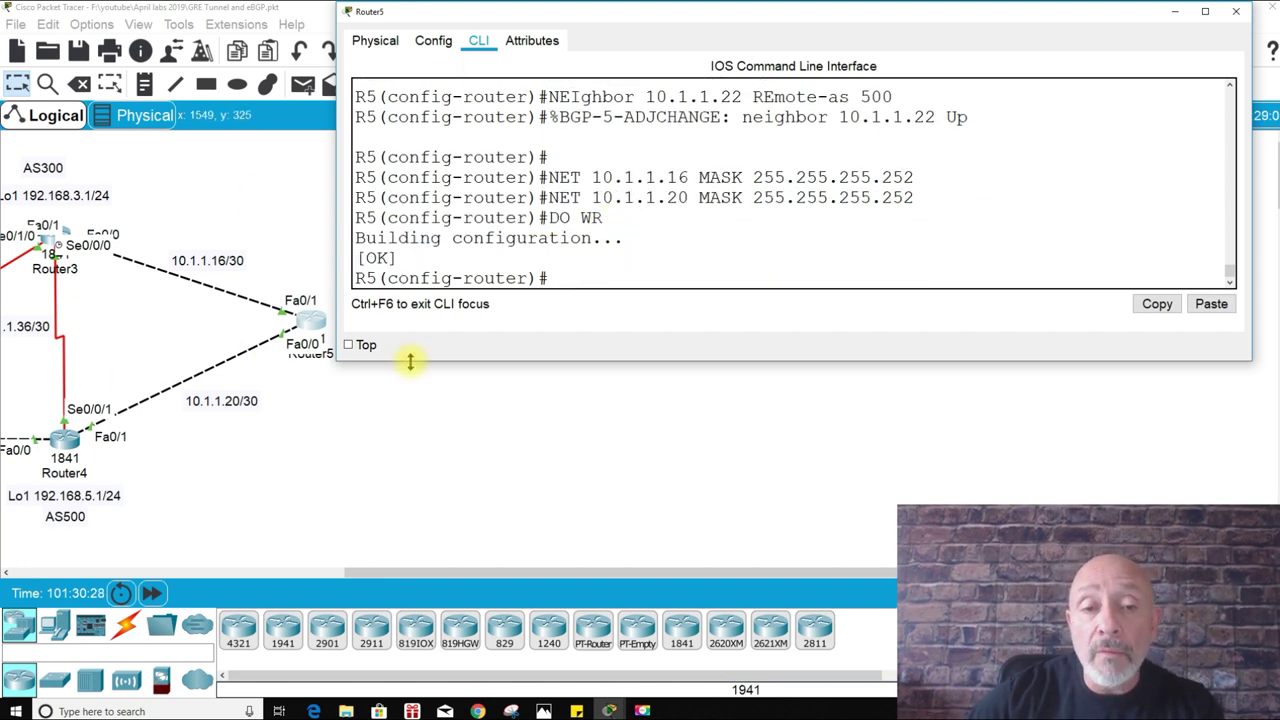
Step: Enlarge Router5's console window, leave configuration mode for the privileged prompt, and push the old output away with blank prompt lines
drag(424, 365, 405, 562)
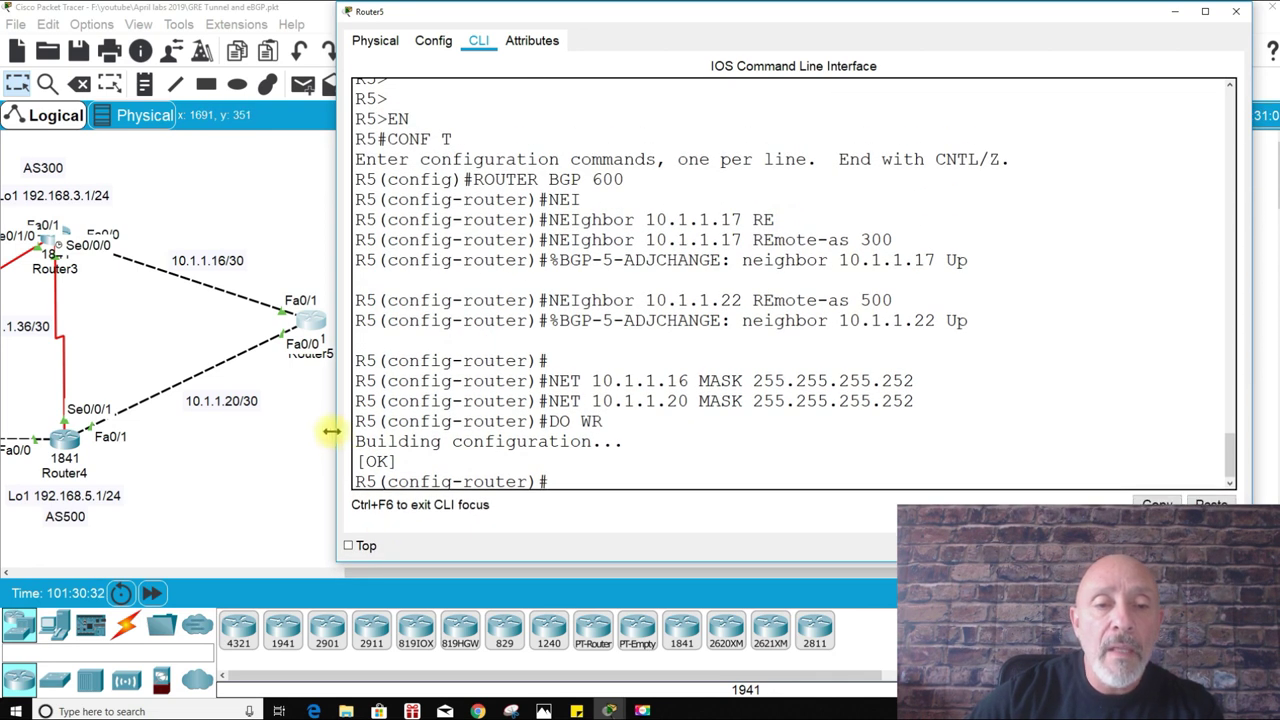
drag(331, 431, 114, 445)
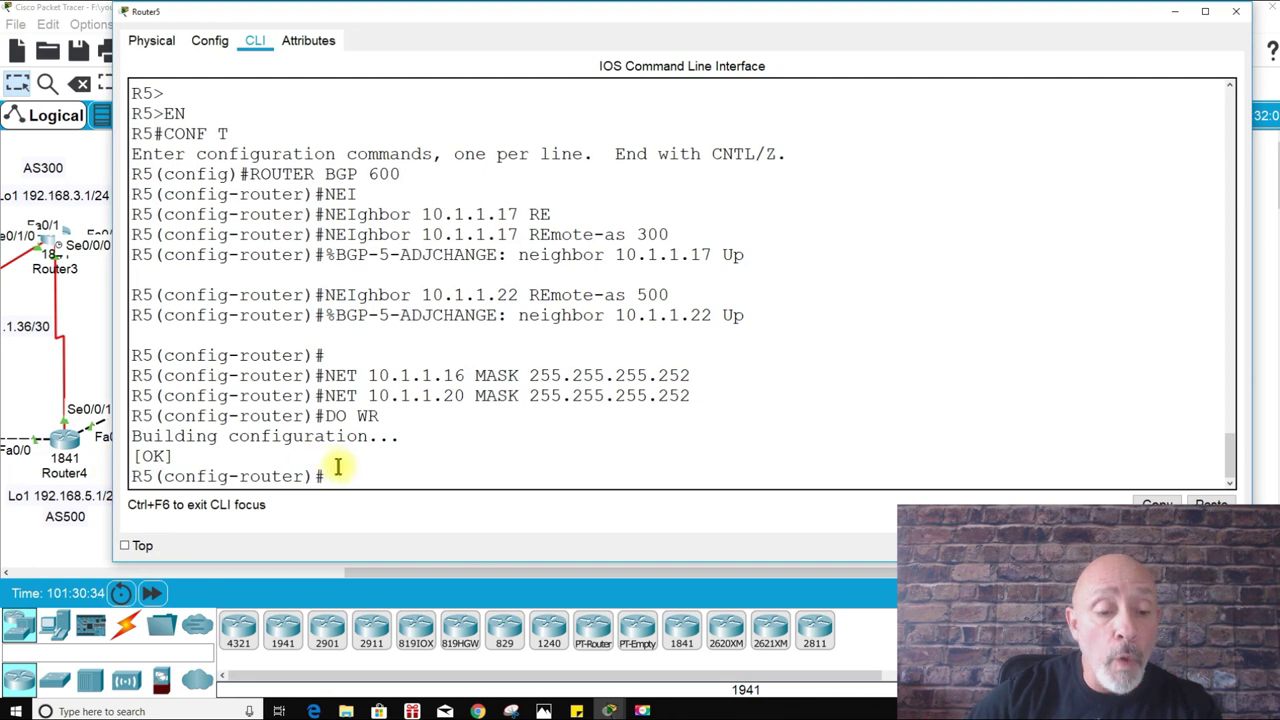
key(ctrl+z)
key(Return)
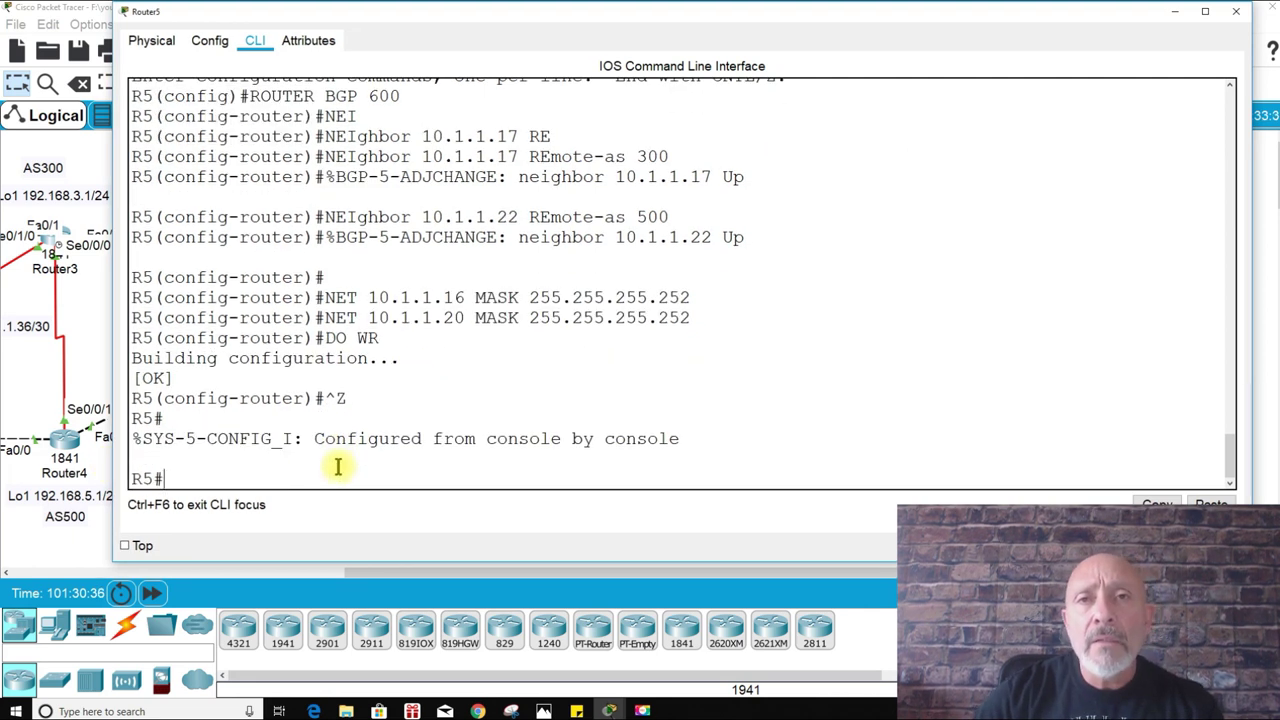
key(Return)
key(Return)
key(Return)
key(Return)
key(Return)
key(Return)
key(Return)
key(Return)
key(Return)
key(Return)
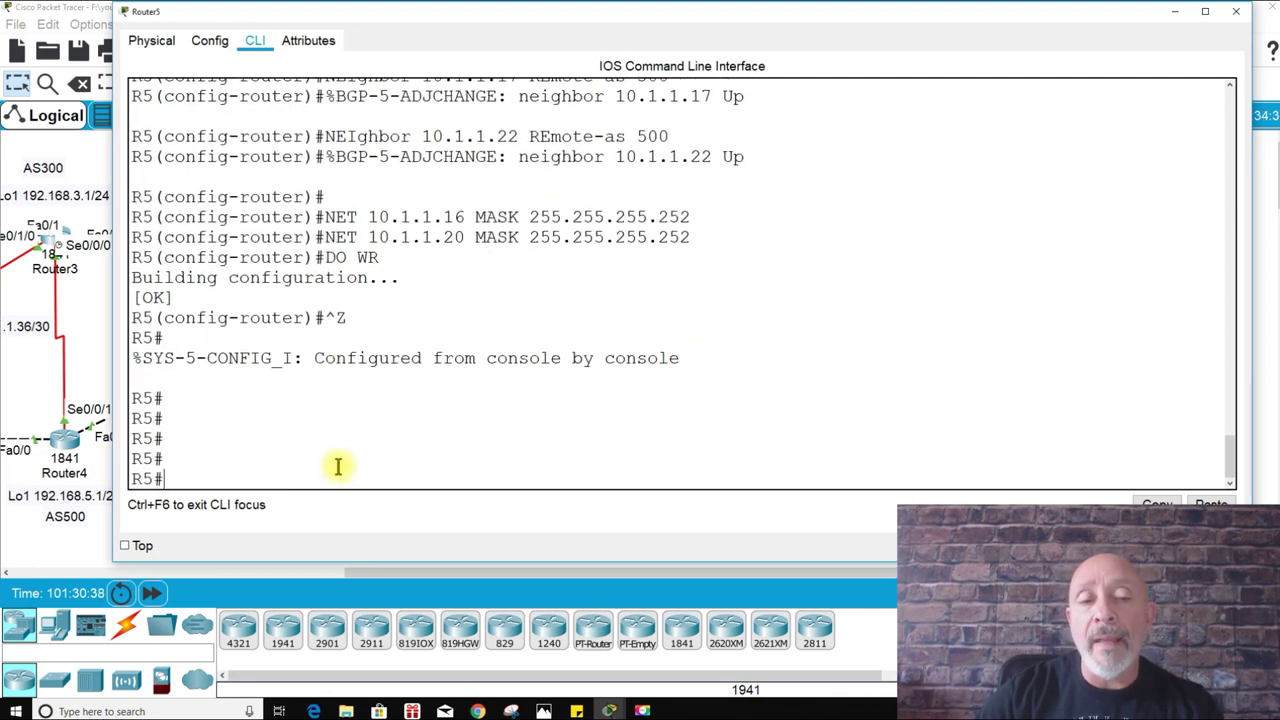
key(Return)
key(Return)
key(Return)
key(Return)
key(Return)
key(Return)
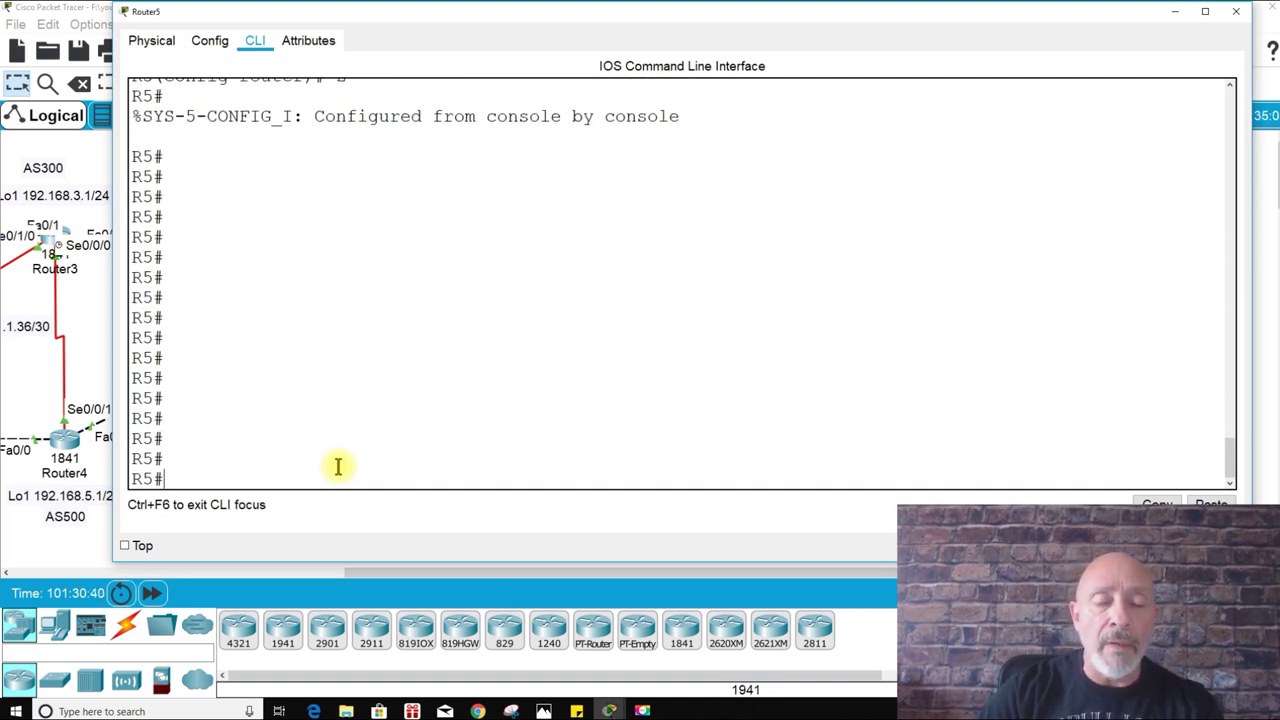
Step: Display Router5's complete routing table with SH IP ROUTE
text(SH IP OU)
key(BackSpace)
key(BackSpace)
text(ROUTE)
key(Return)
key(space)
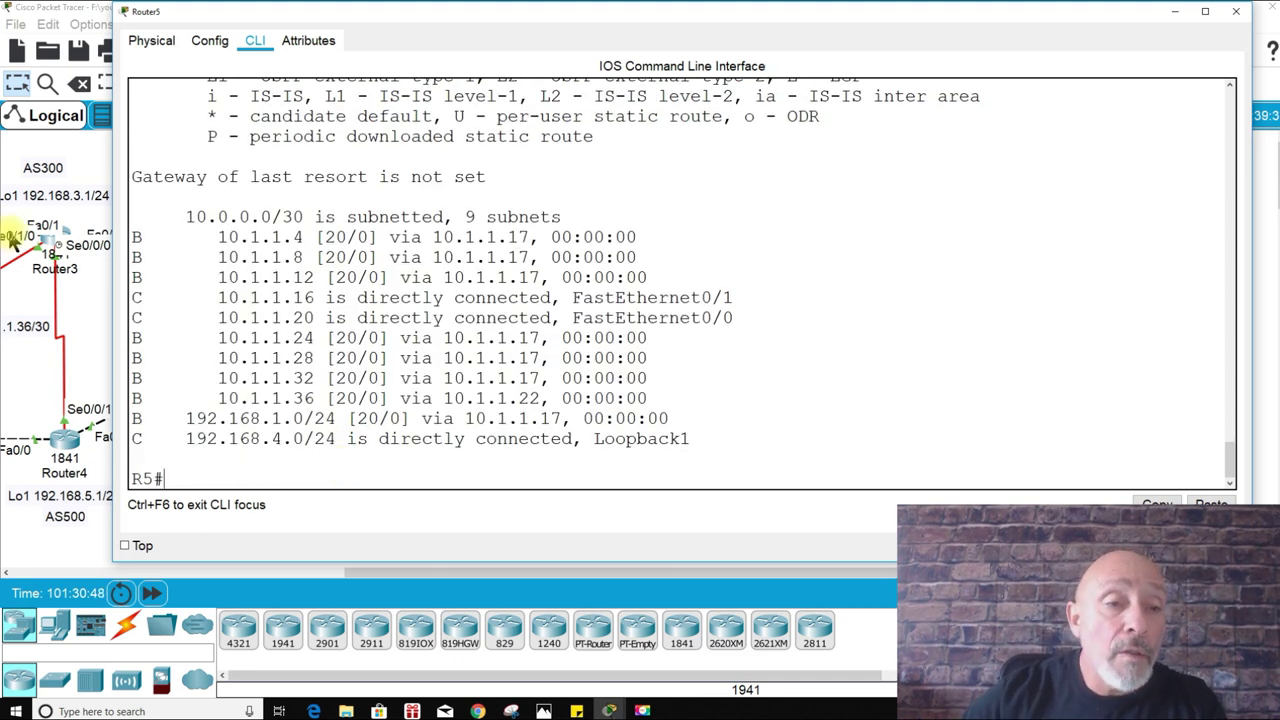
Step: Examine the routes marked B in Router5's routing table against the BGP entry in the code legend
double_click(137, 237)
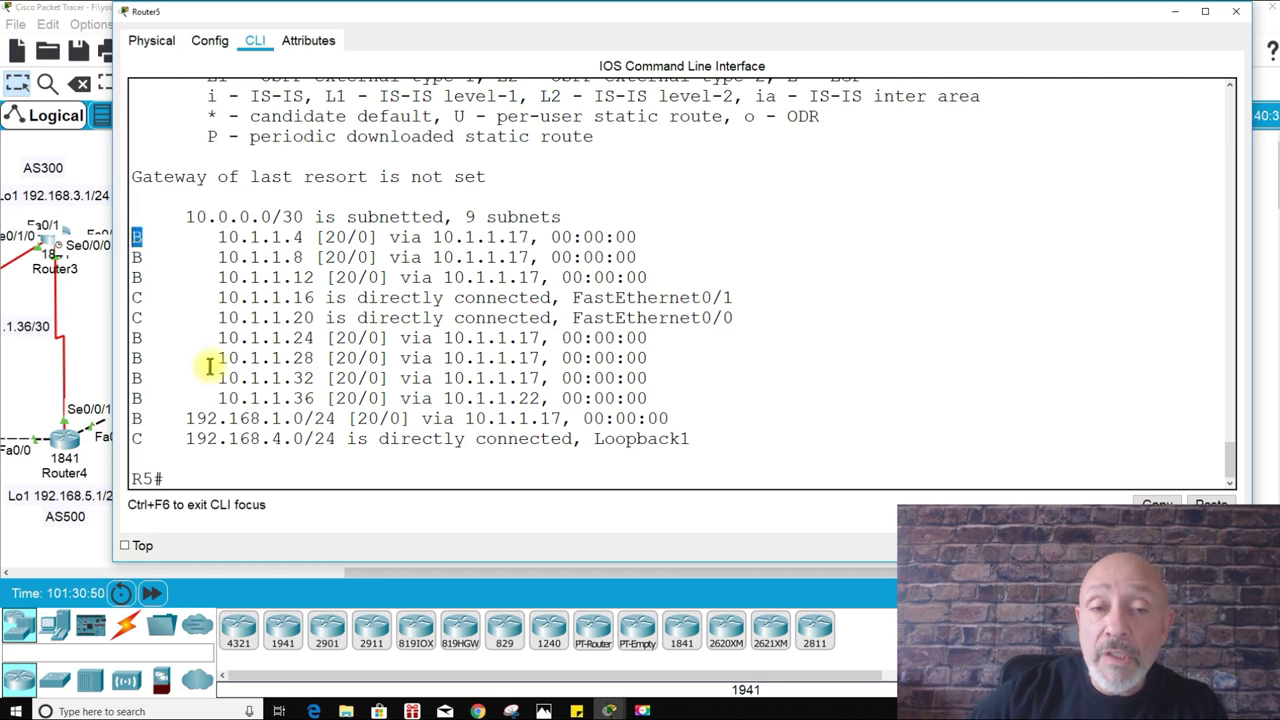
scroll(263, 289, up, 3)
scroll(780, 155, down, 1)
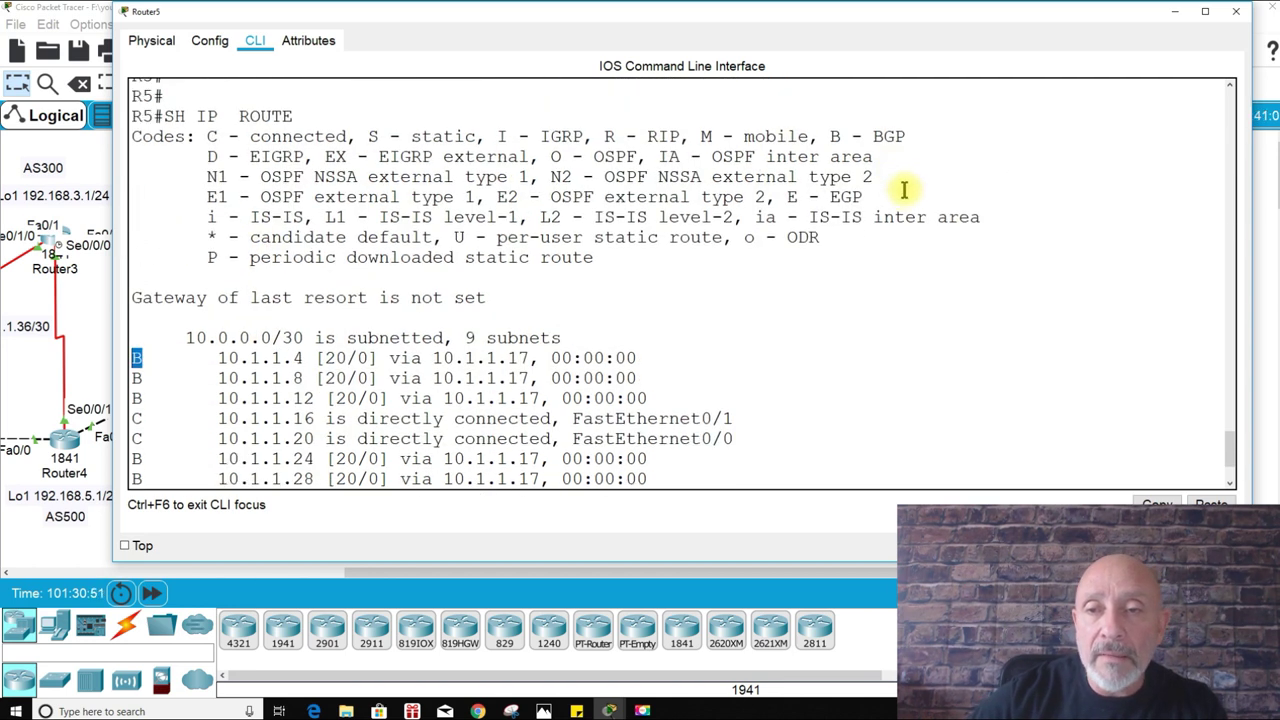
double_click(895, 138)
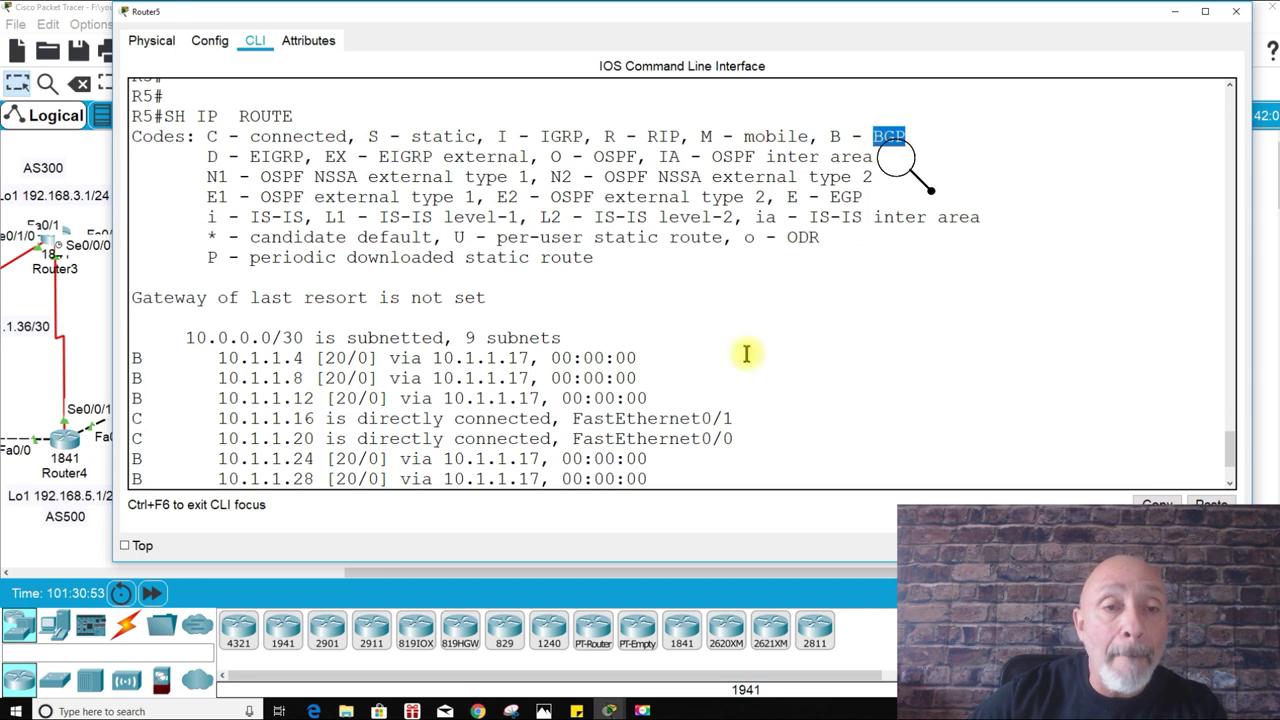
scroll(295, 400, down, 1)
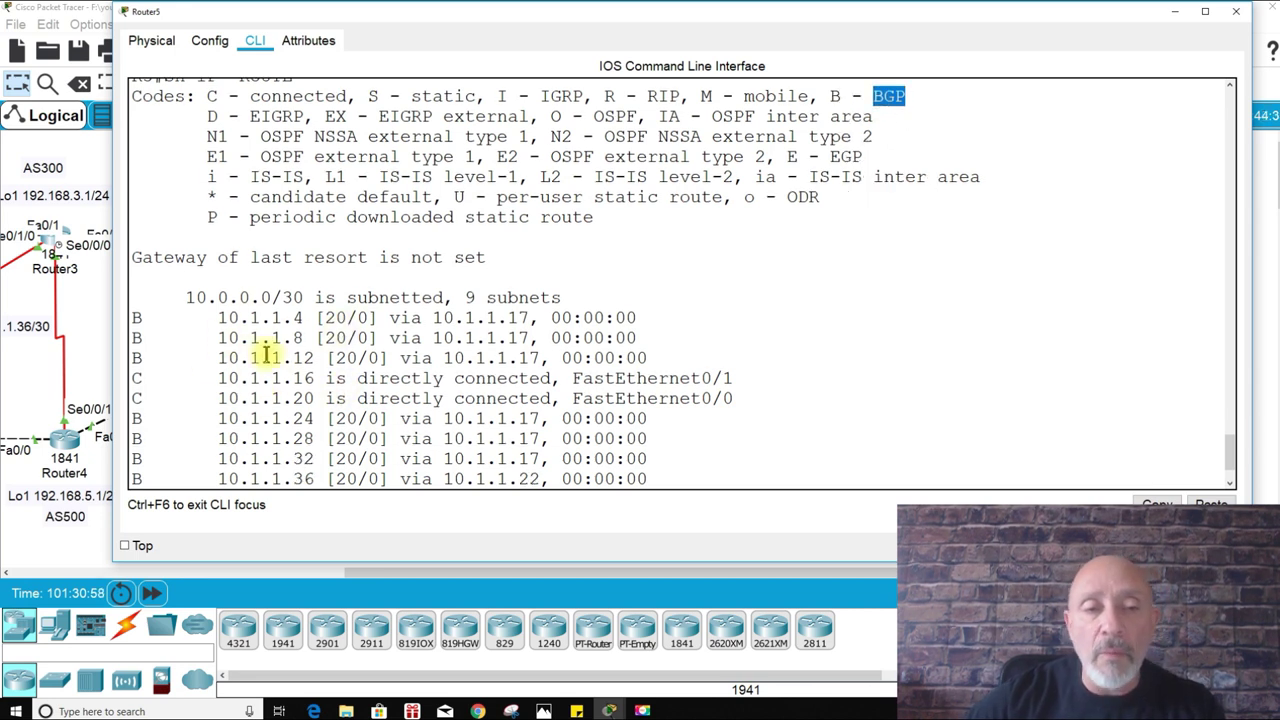
scroll(257, 389, down, 2)
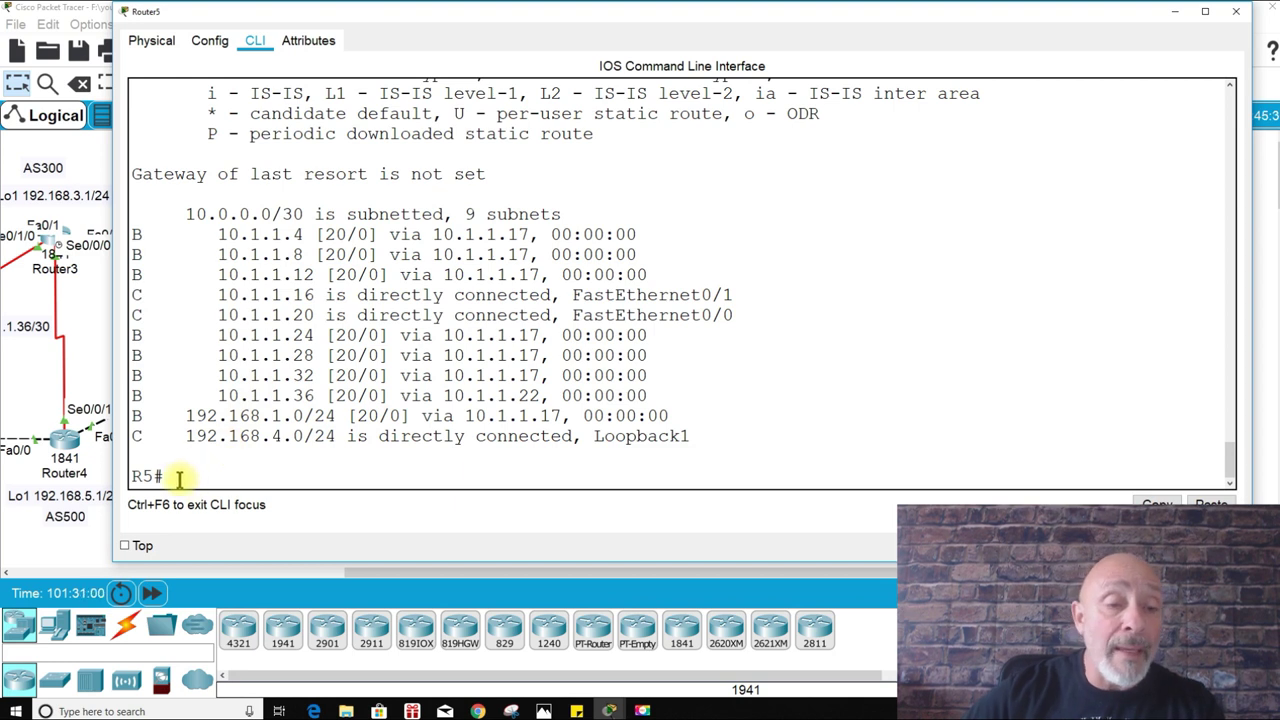
Step: Ping 10.1.1.5 from Router5 to test reachability of a remote BGP-learned network
text(PING)
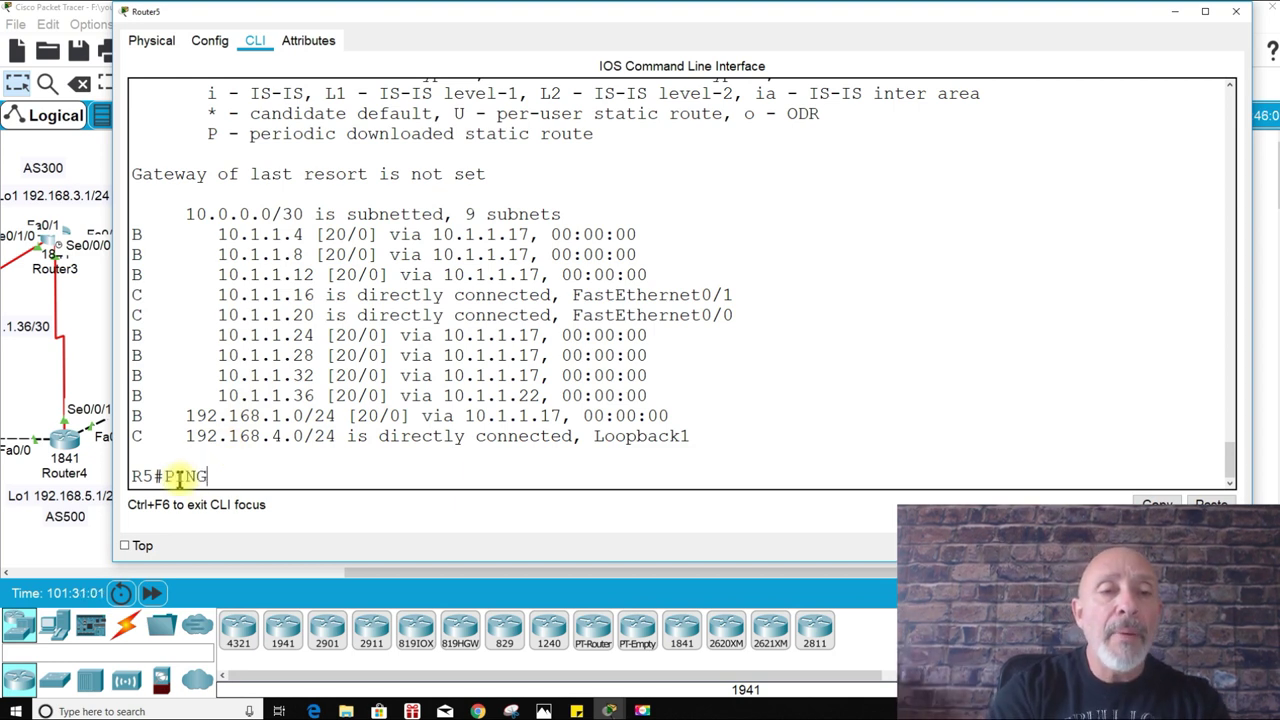
text( 10.1.1.)
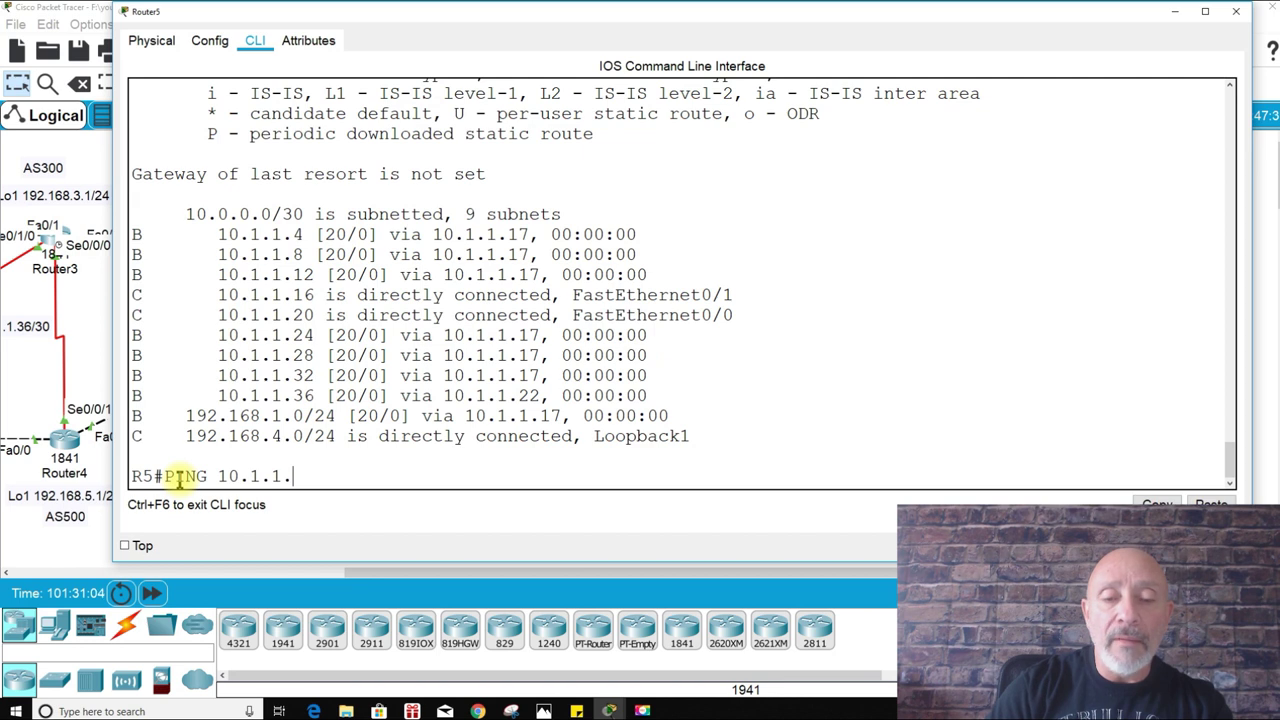
text(5)
key(Return)
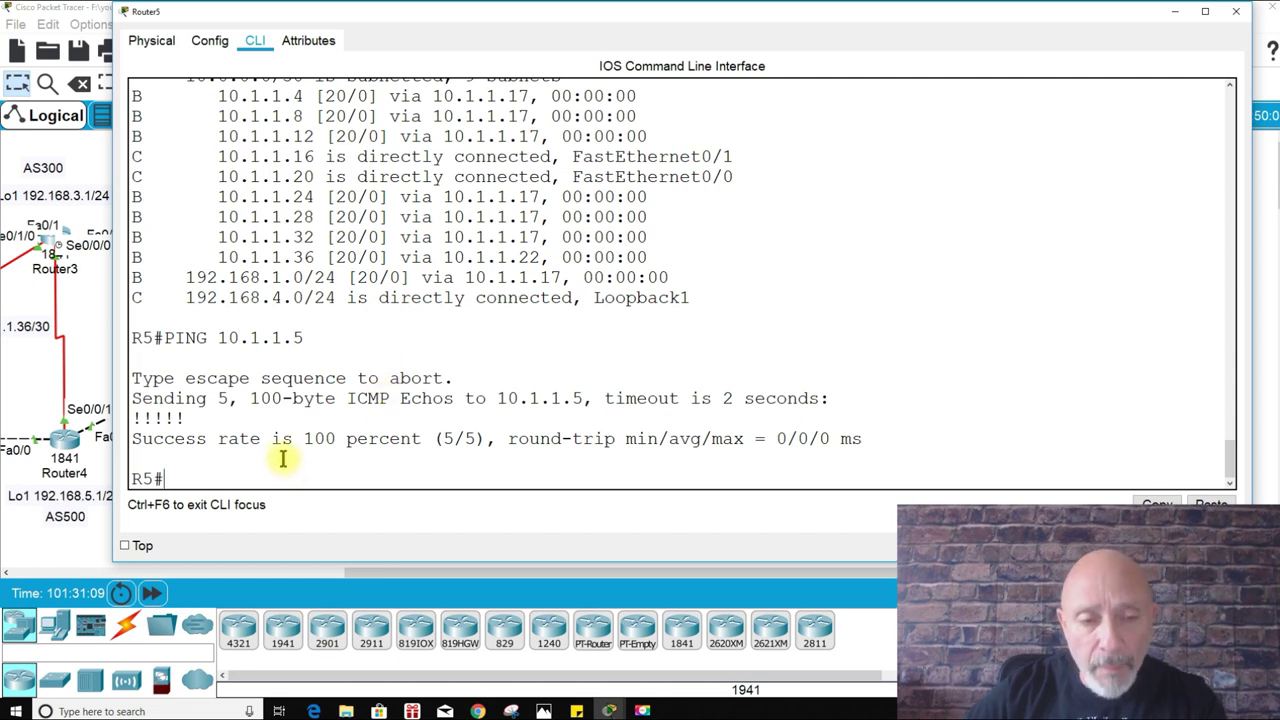
scroll(280, 445, up, 1)
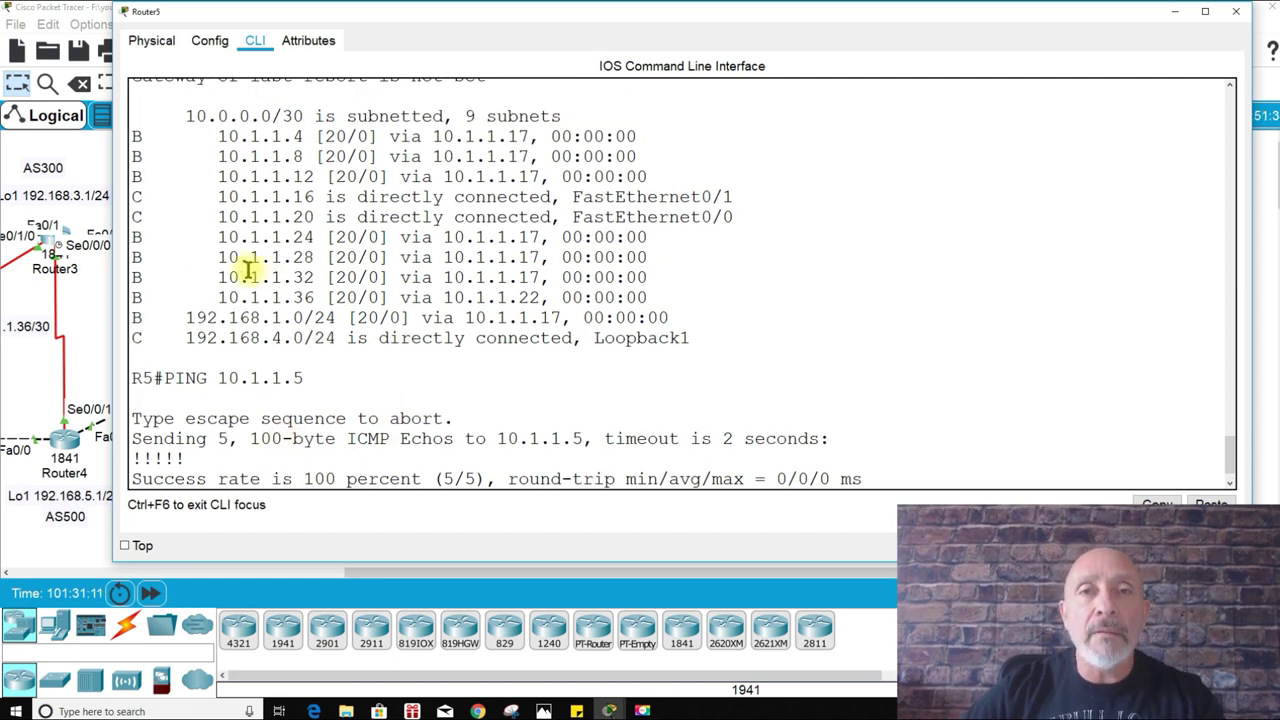
scroll(278, 355, down, 1)
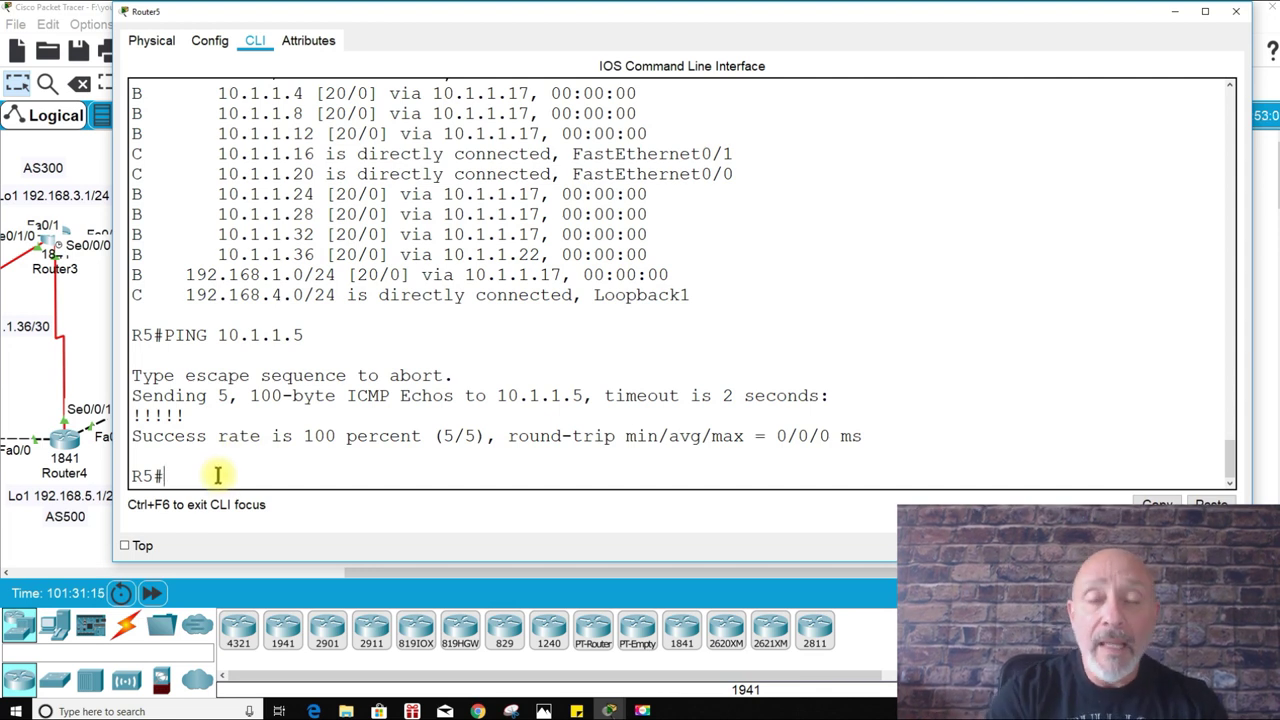
Step: Display Router5's BGP table with SH IP BGP and bring its header and first entries into view
text(SH IP)
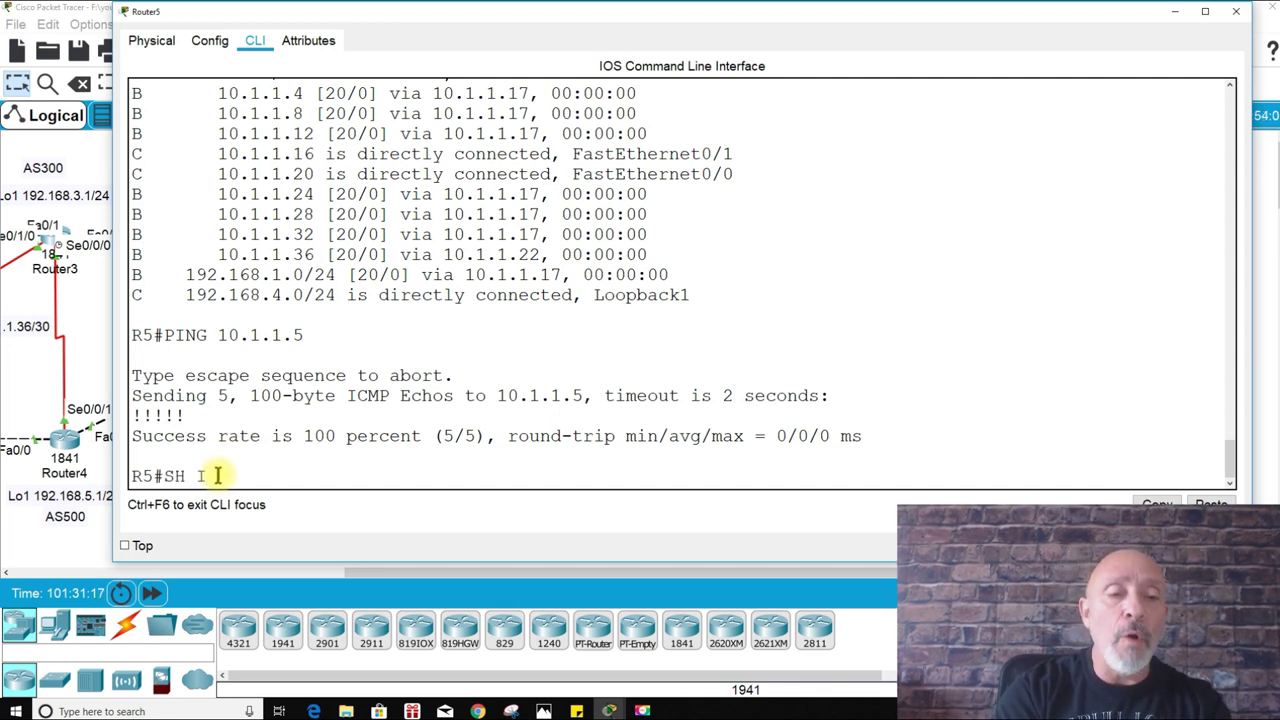
text( BGP)
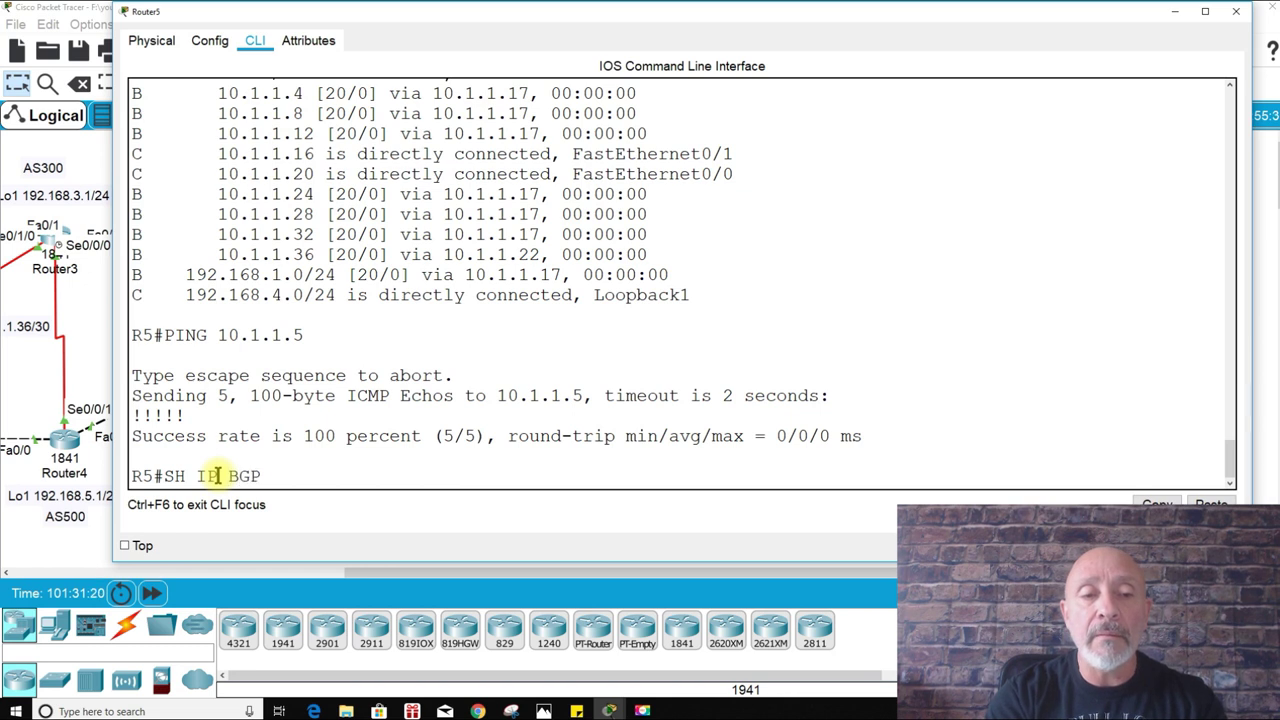
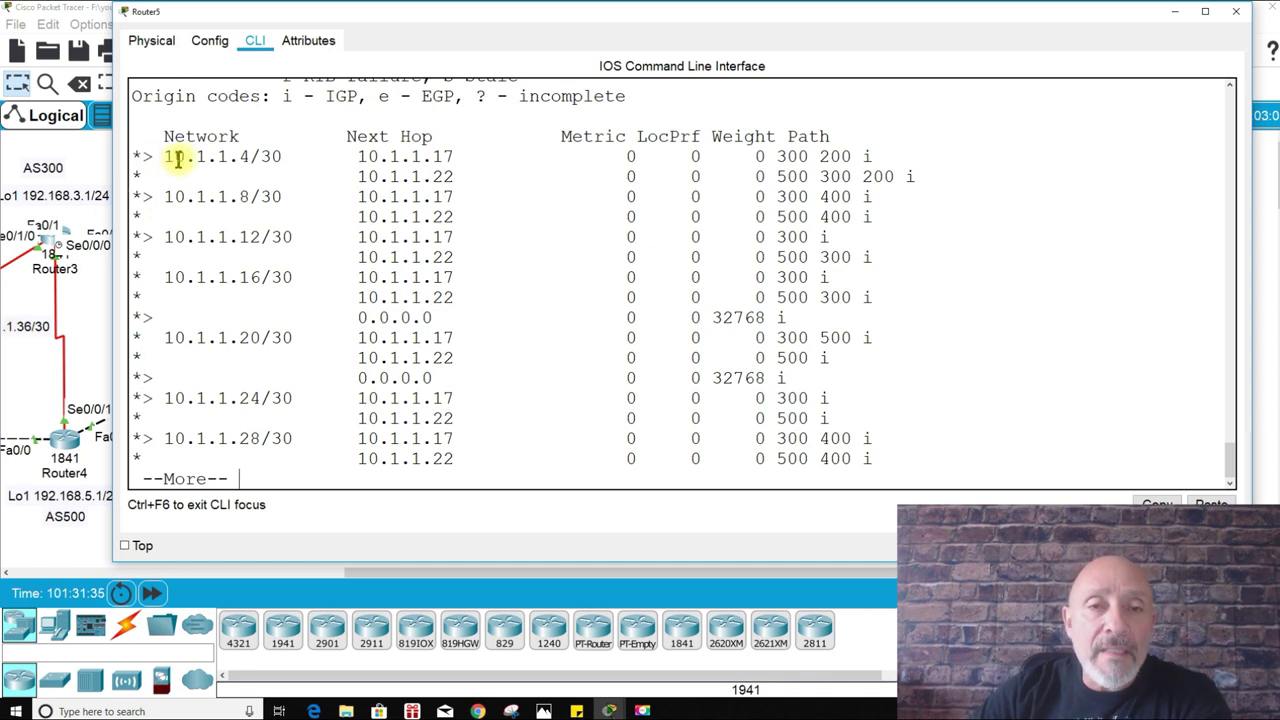
scroll(195, 165, up, 2)
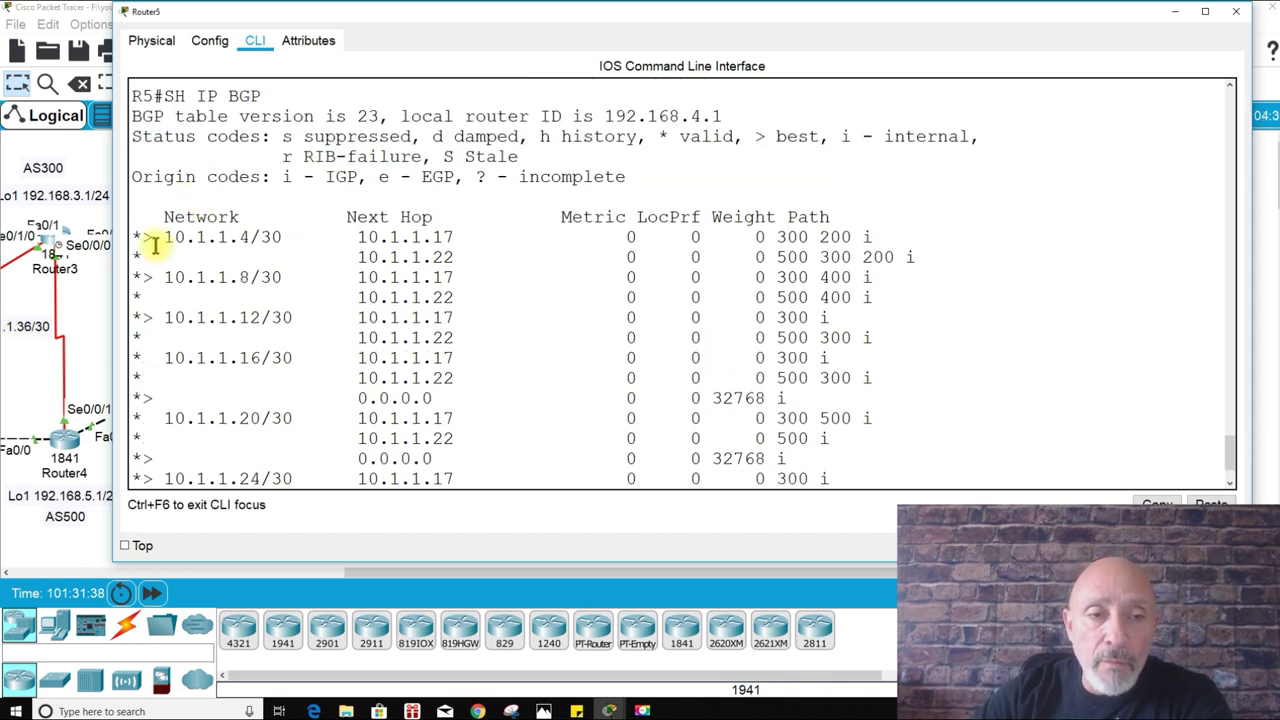
Step: Examine the *> marker on the 10.1.1.4/30 entry against the valid and best status codes in the BGP table header
drag(151, 240, 134, 238)
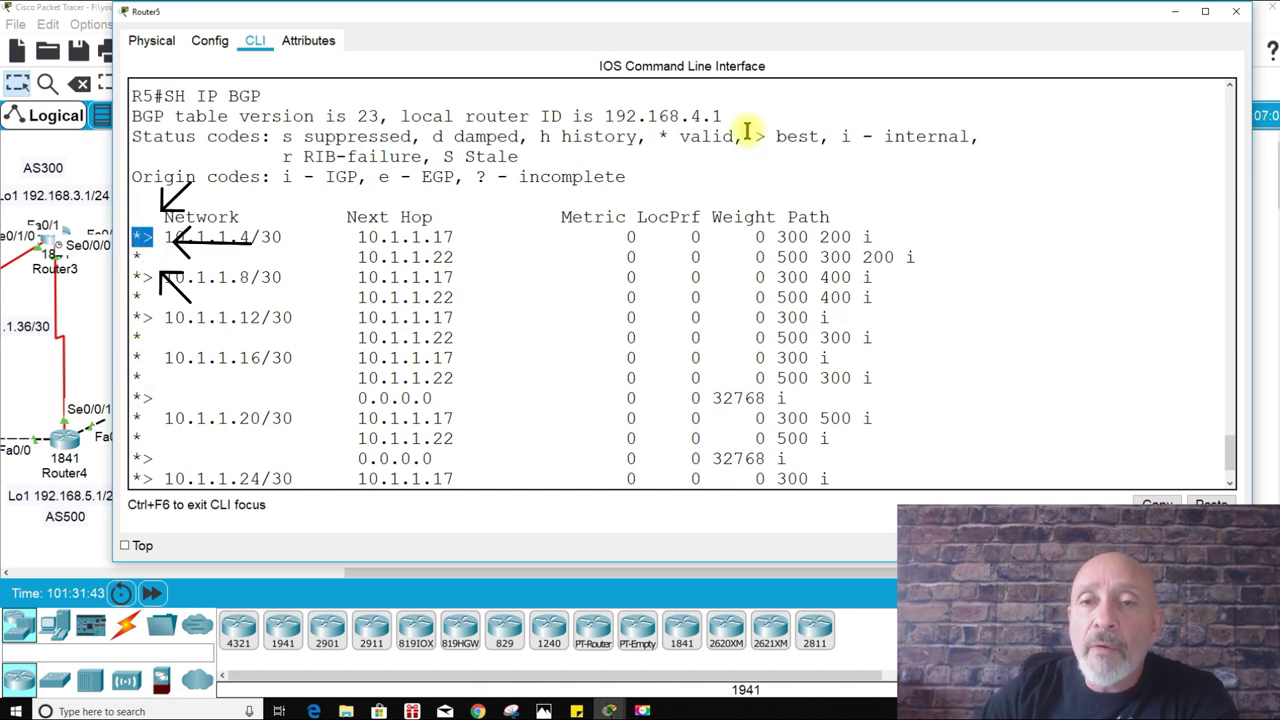
key(Escape)
drag(760, 136, 808, 130)
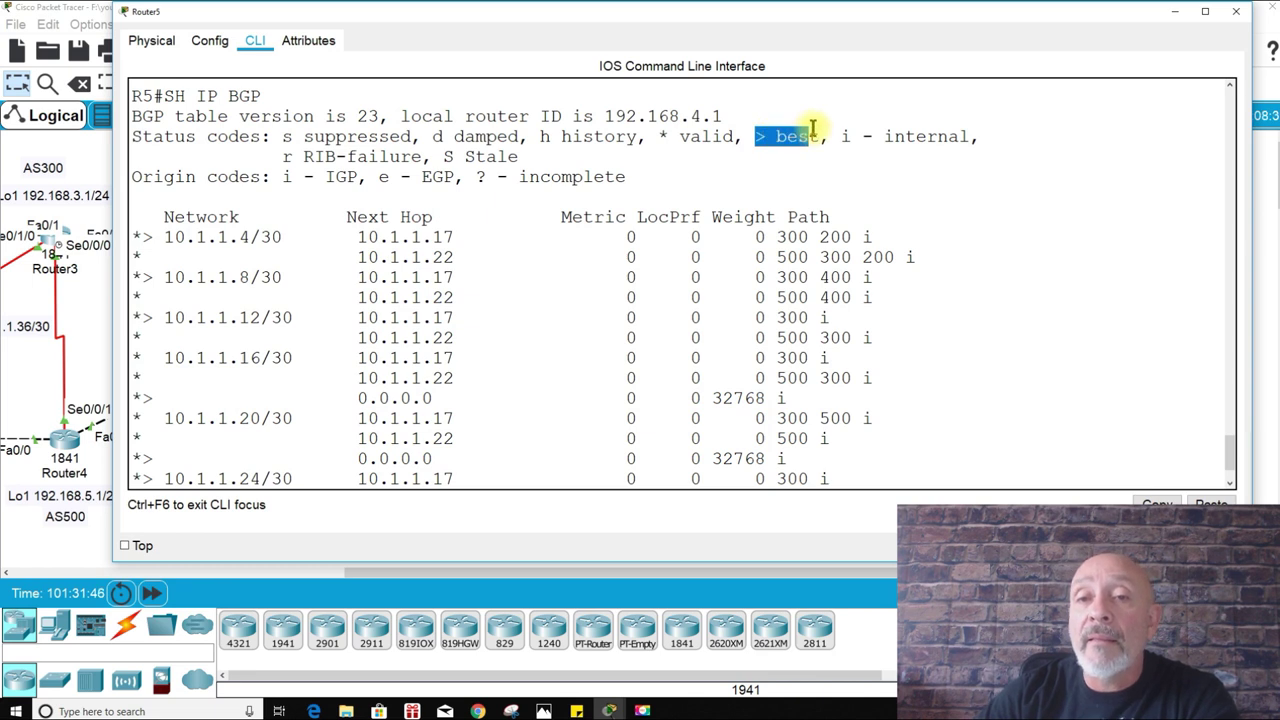
drag(660, 131, 797, 136)
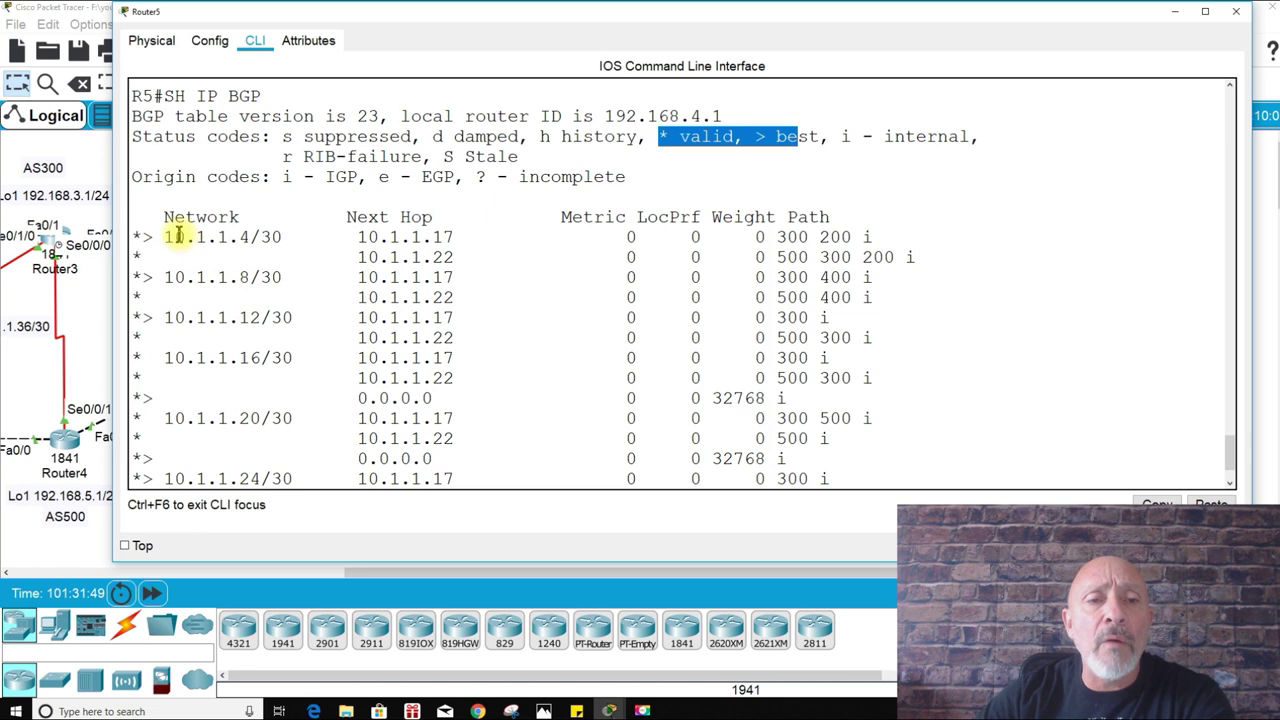
Step: Compare the next hops and AS paths of the two routes listed for 10.1.1.4/30 in Router5's BGP table
drag(160, 237, 253, 236)
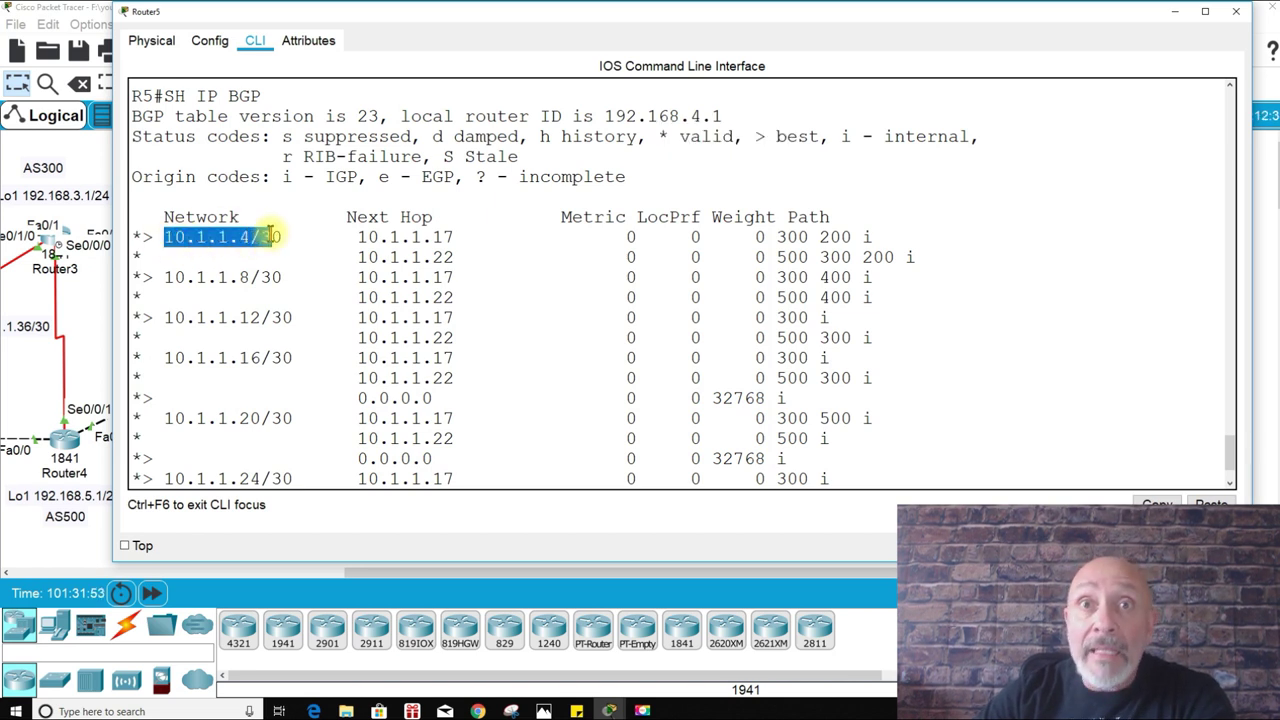
drag(272, 236, 447, 233)
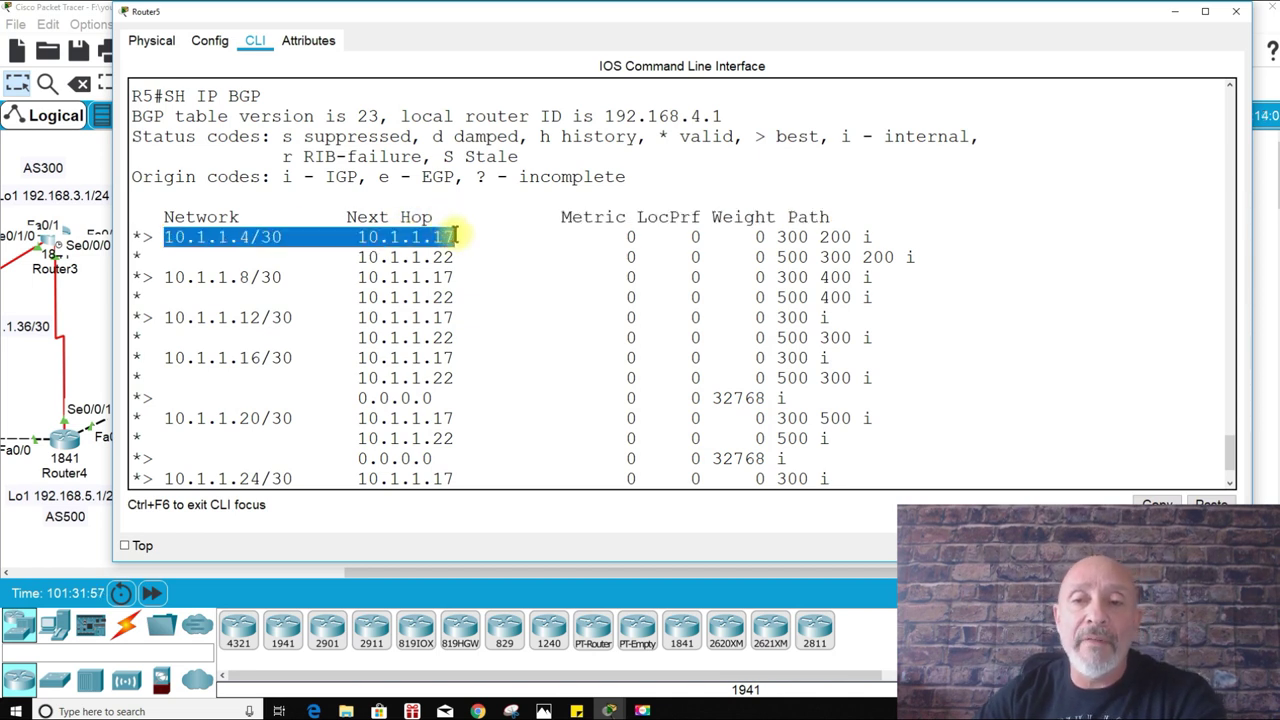
drag(776, 236, 843, 230)
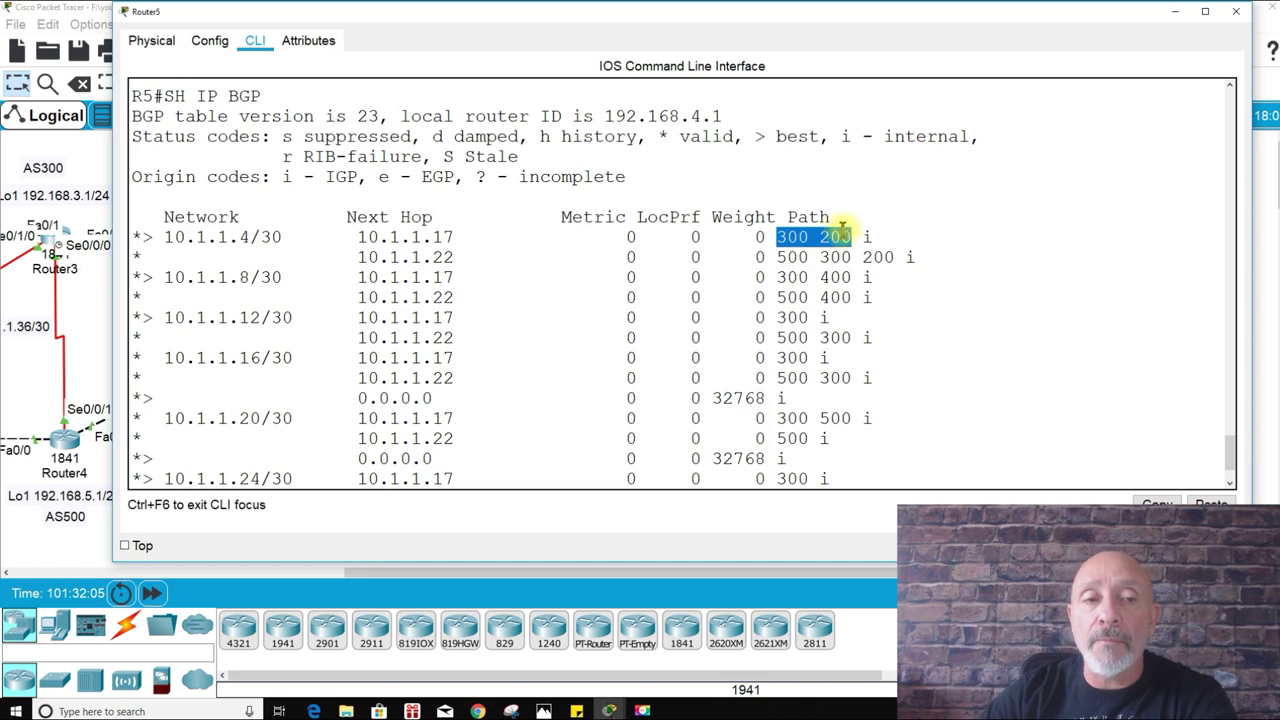
double_click(136, 257)
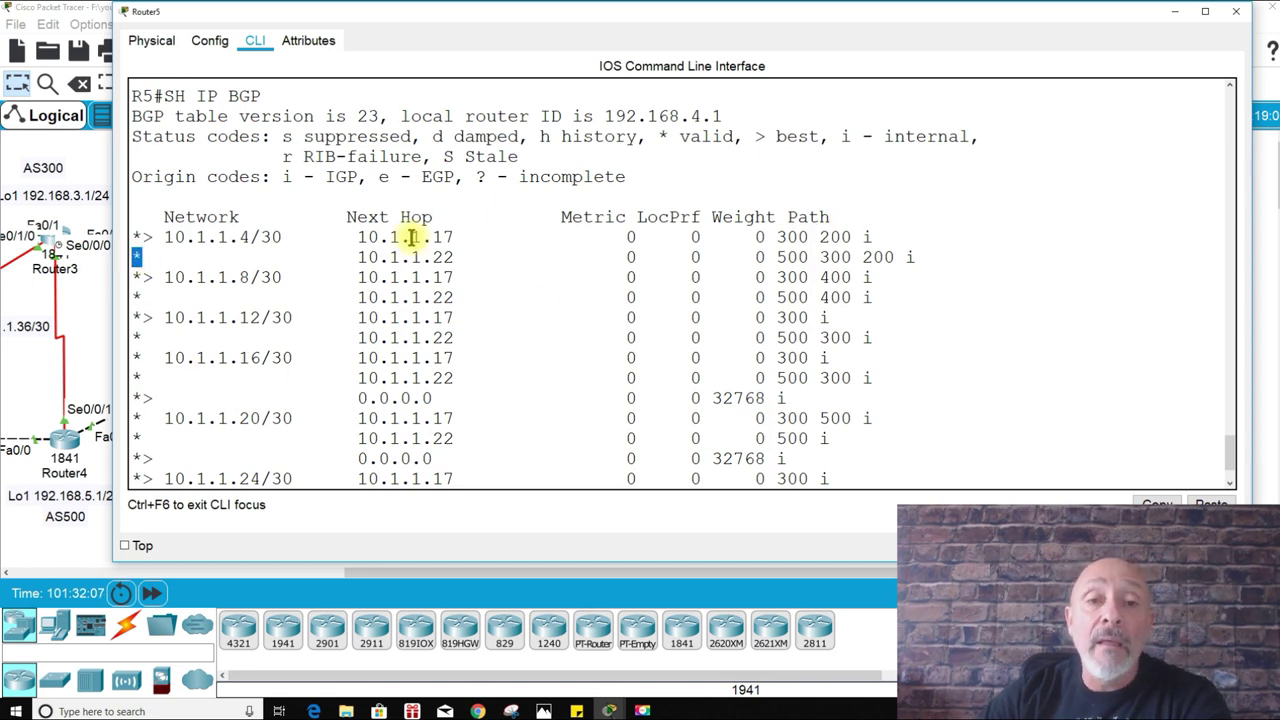
drag(355, 260, 455, 257)
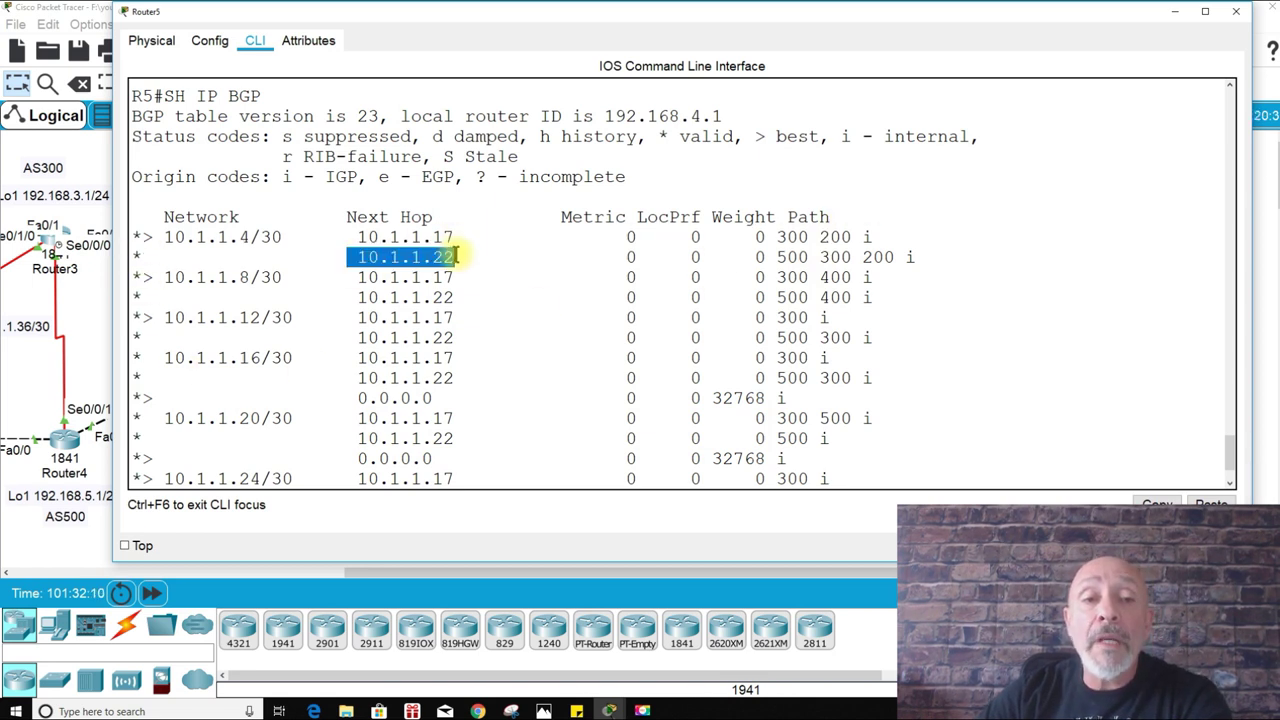
click(779, 257)
drag(779, 257, 897, 252)
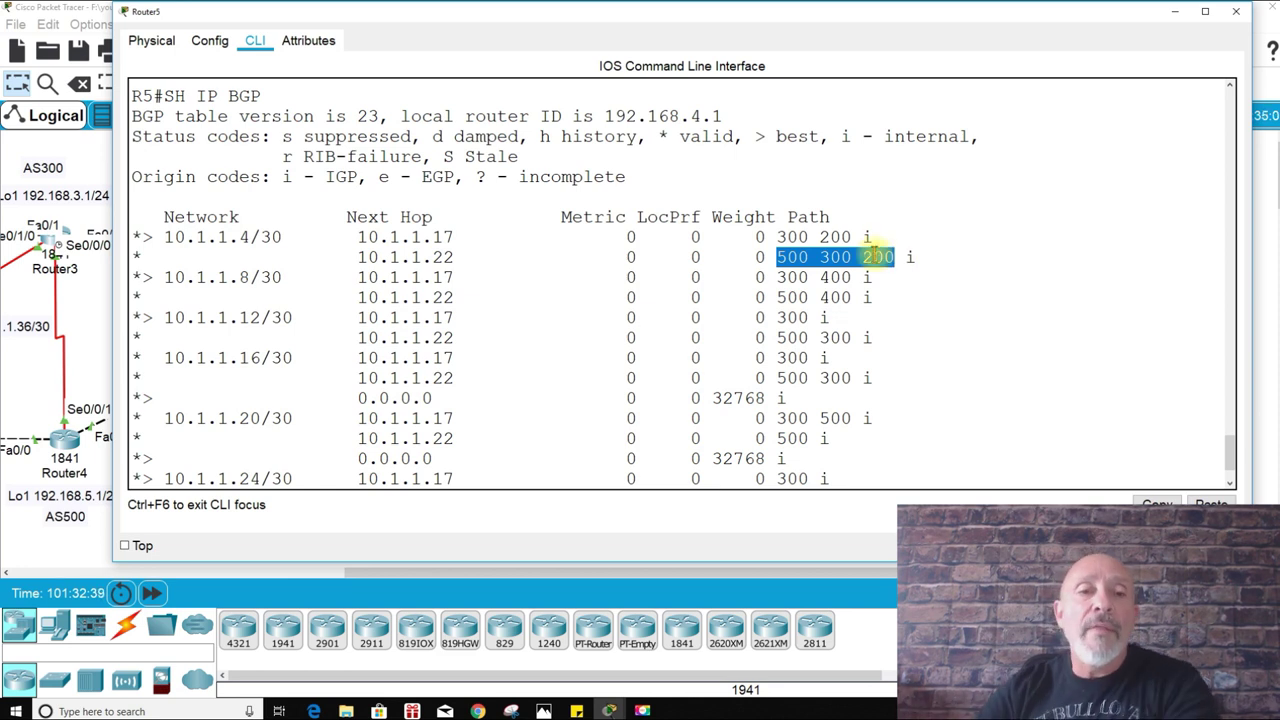
Step: Examine the best and valid markers of the two 10.1.1.4/30 routes against the alternate route's AS path
click(155, 237)
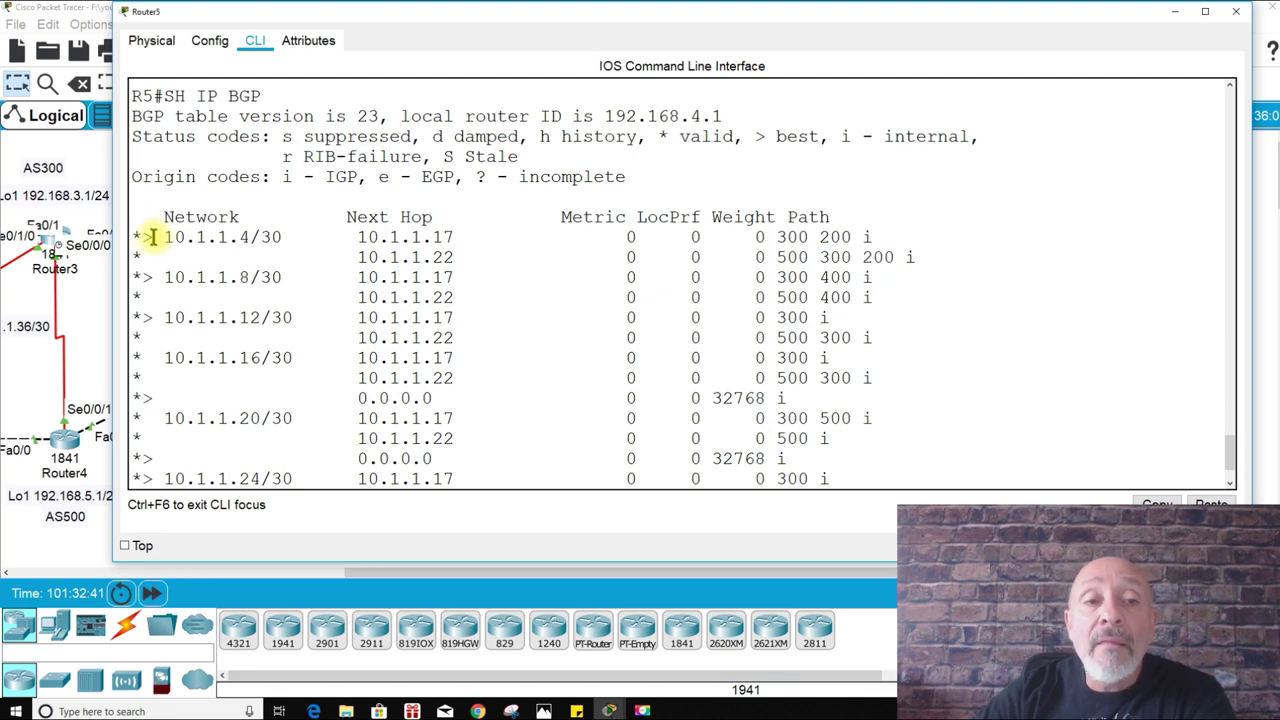
double_click(145, 237)
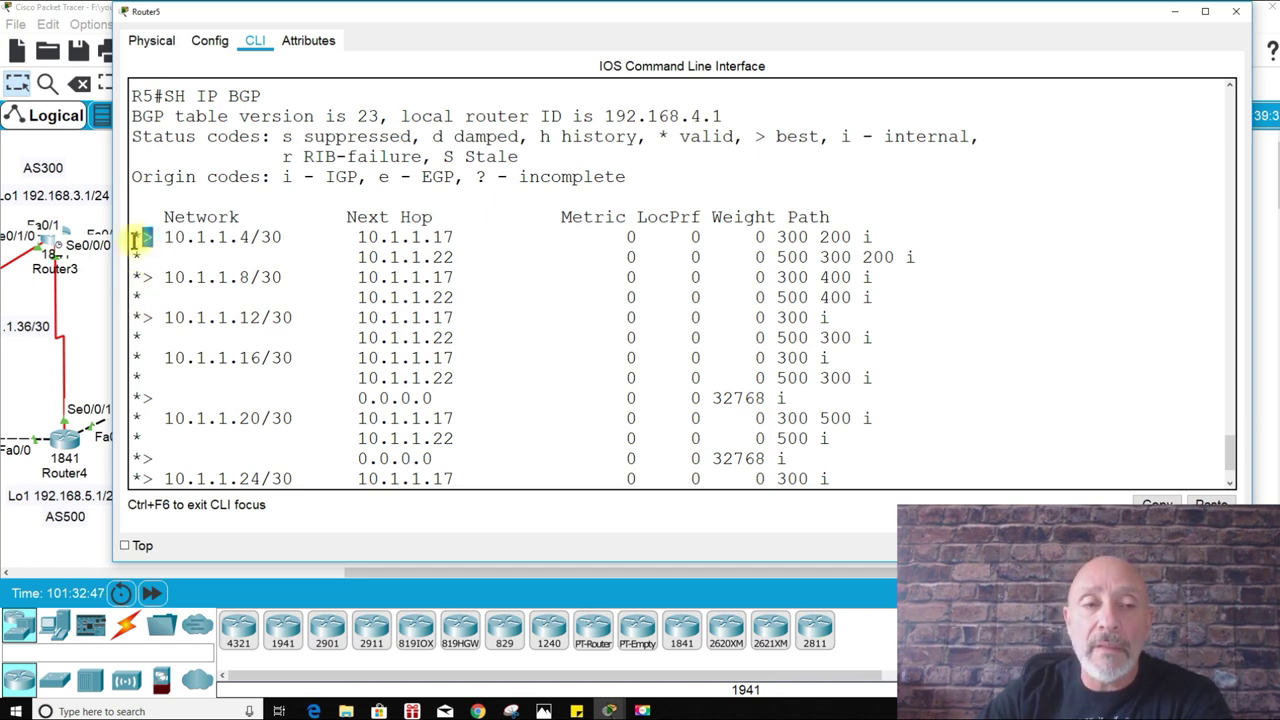
double_click(137, 257)
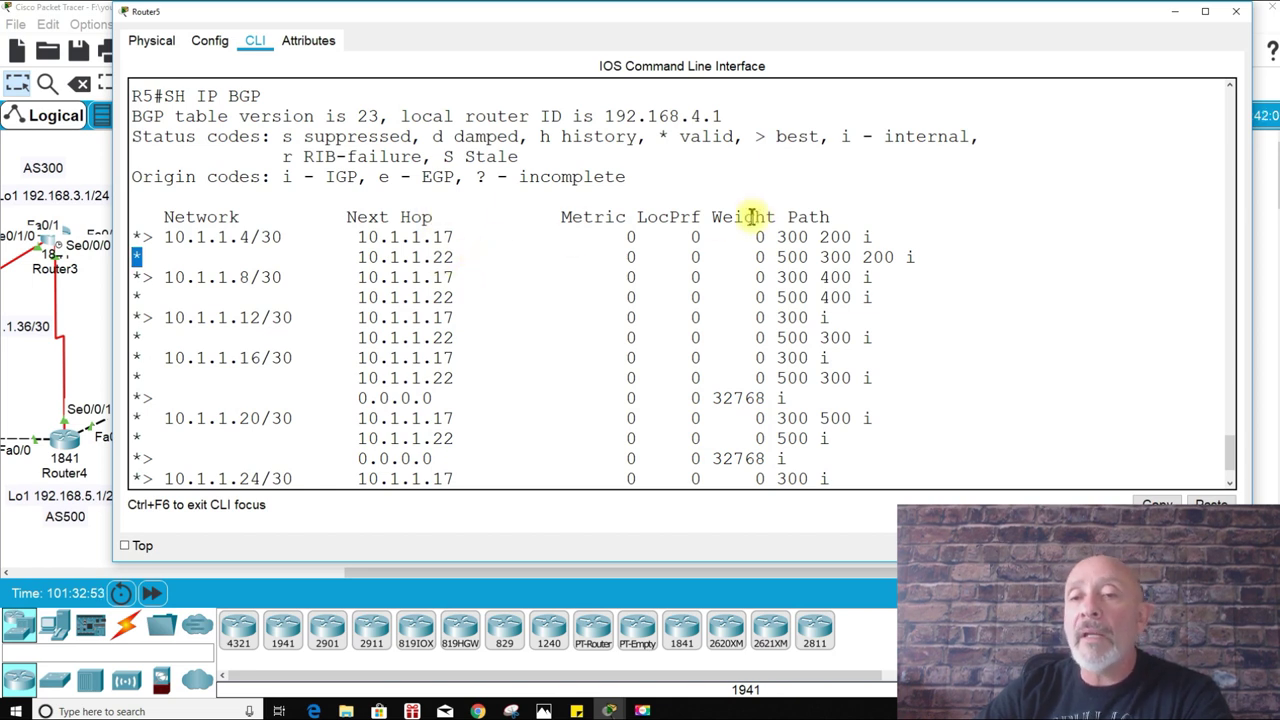
drag(776, 257, 888, 256)
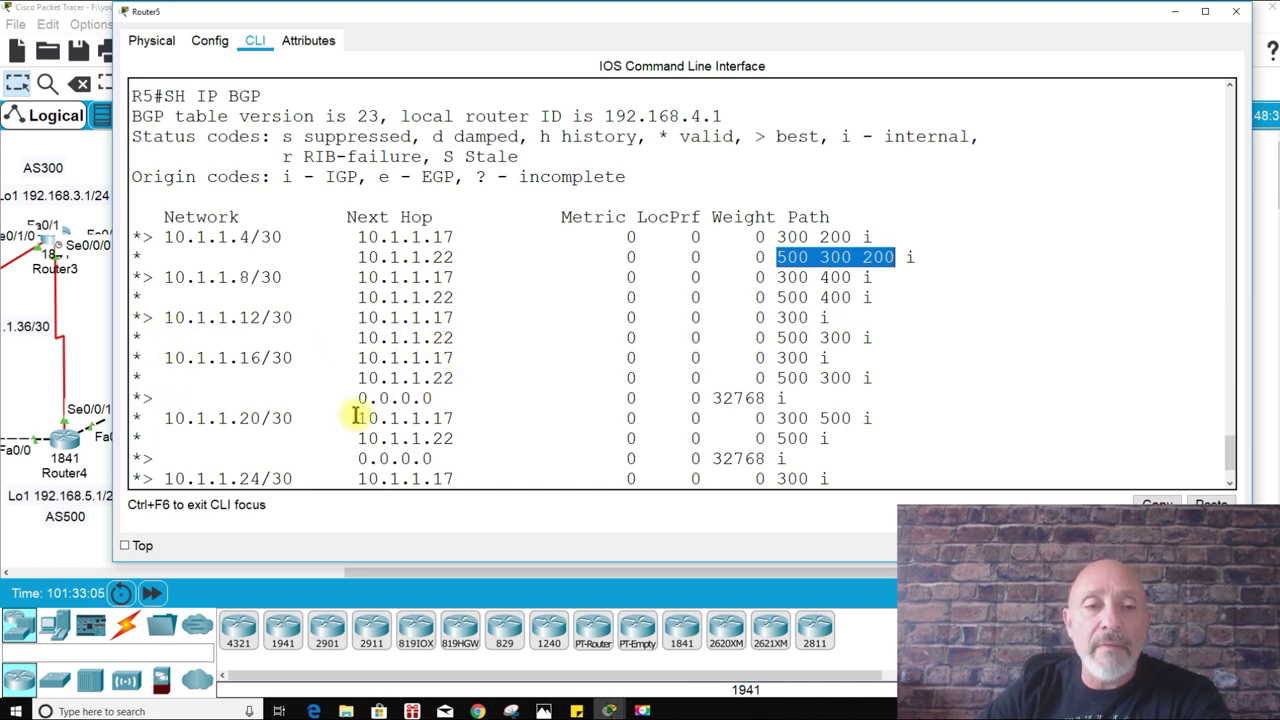
Step: Page through the remaining BGP table output on Router5 until the R5# prompt returns
scroll(375, 385, down, 2)
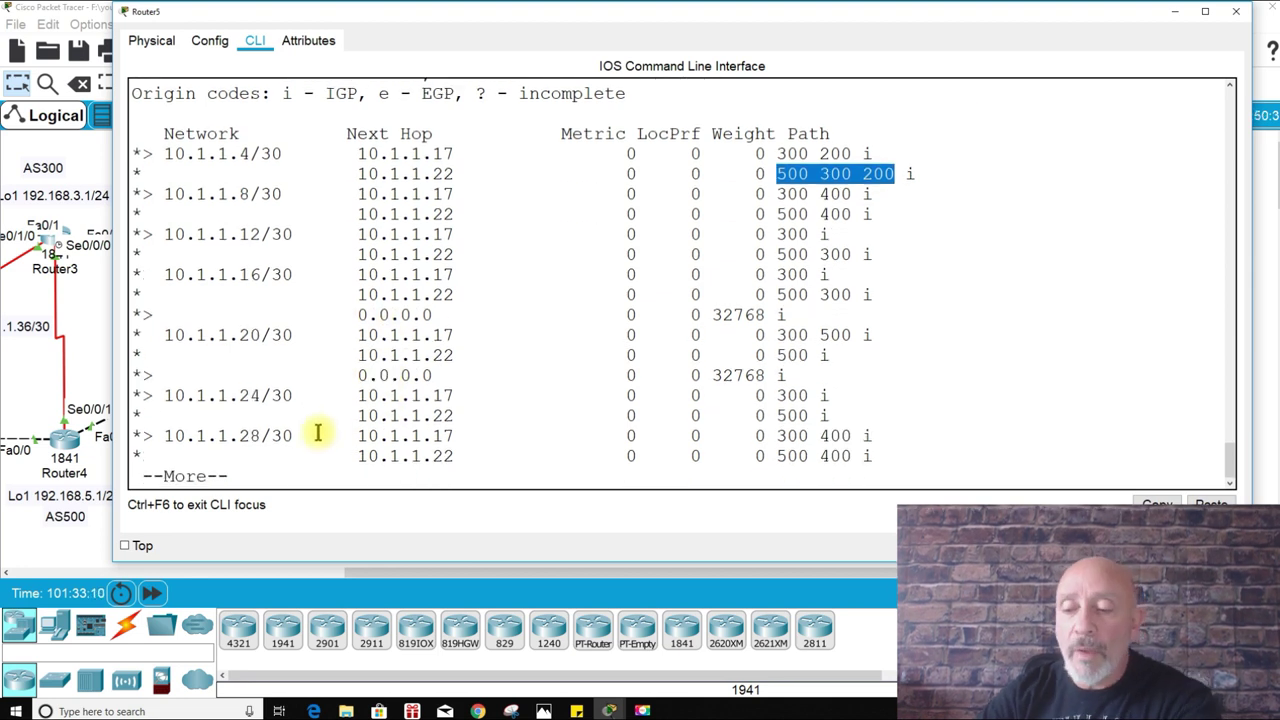
key(Return)
key(Return)
key(Return)
key(Return)
key(Return)
key(Return)
key(Return)
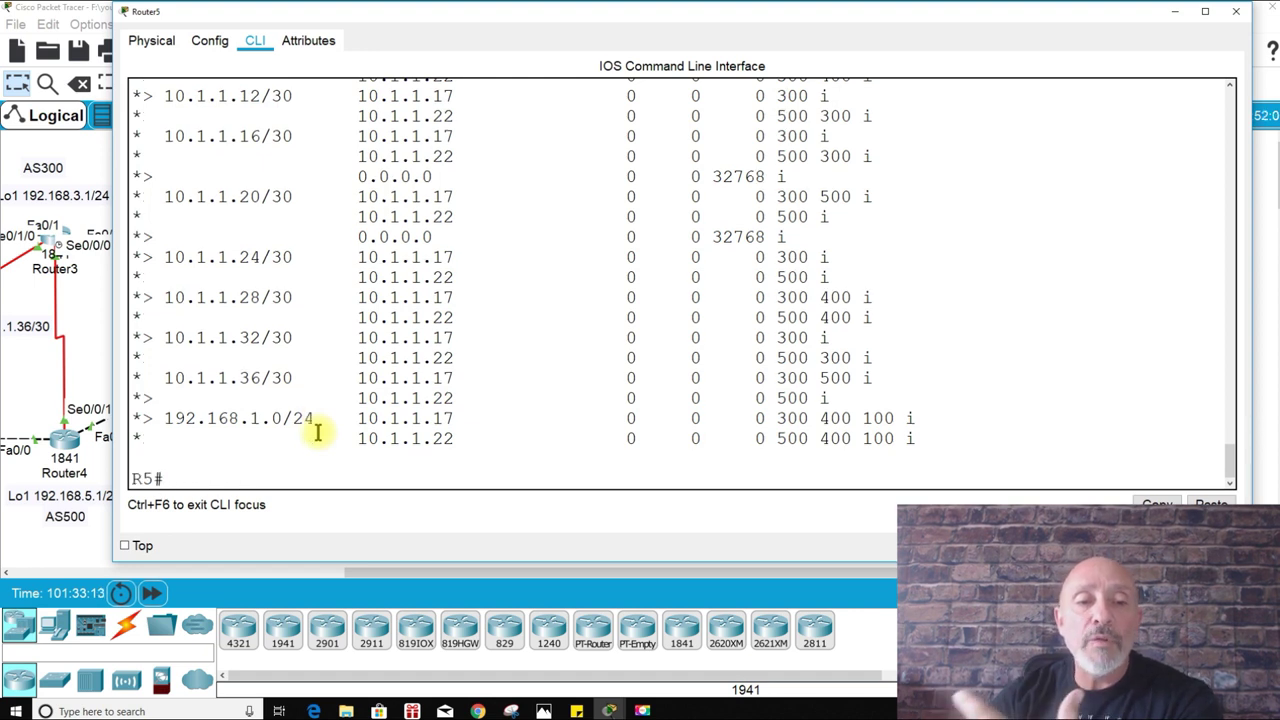
Step: Examine the 192.168.1.0/24 entry and its next hop alongside the other entries in Router5's BGP table
drag(134, 418, 447, 428)
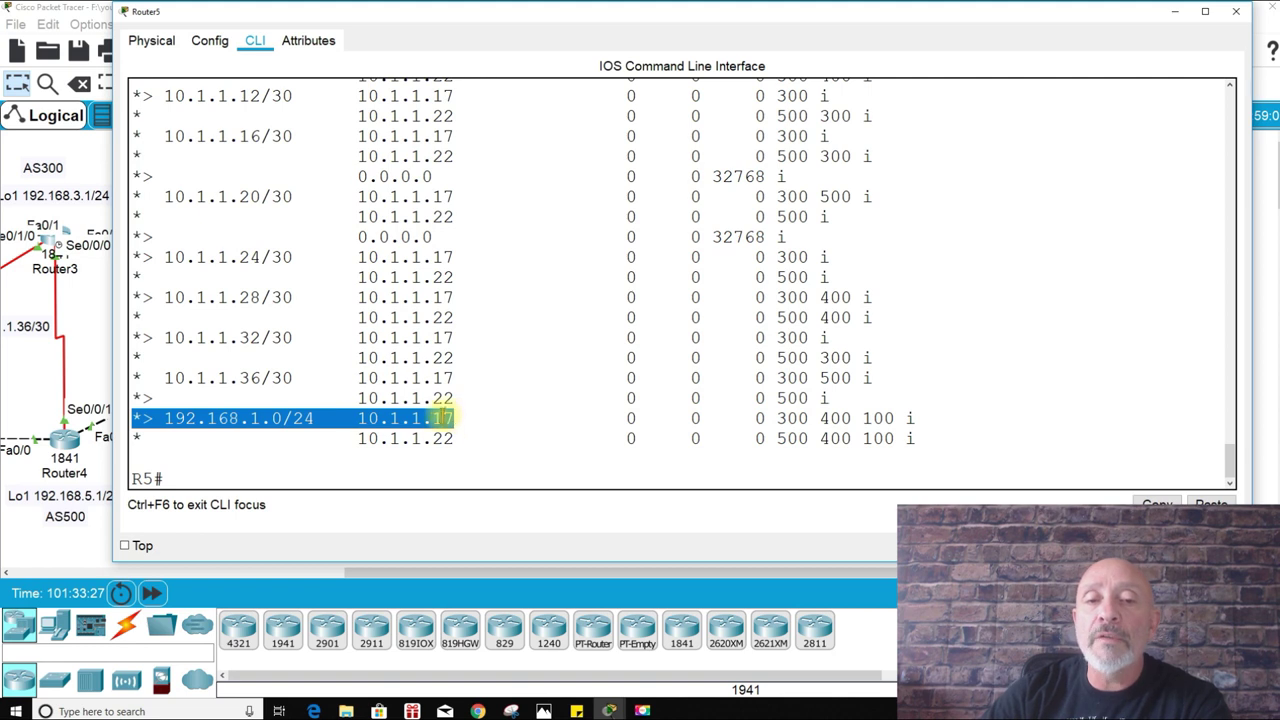
click(138, 462)
scroll(467, 383, up, 1)
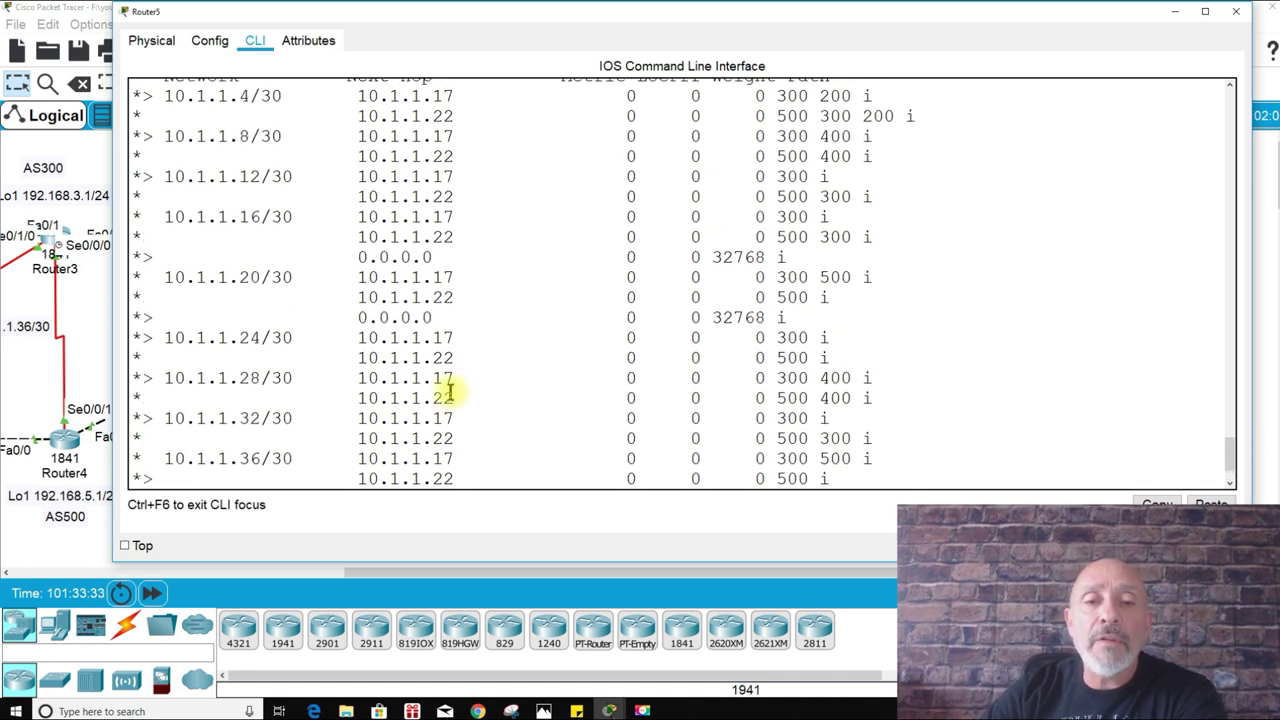
scroll(630, 292, up, 1)
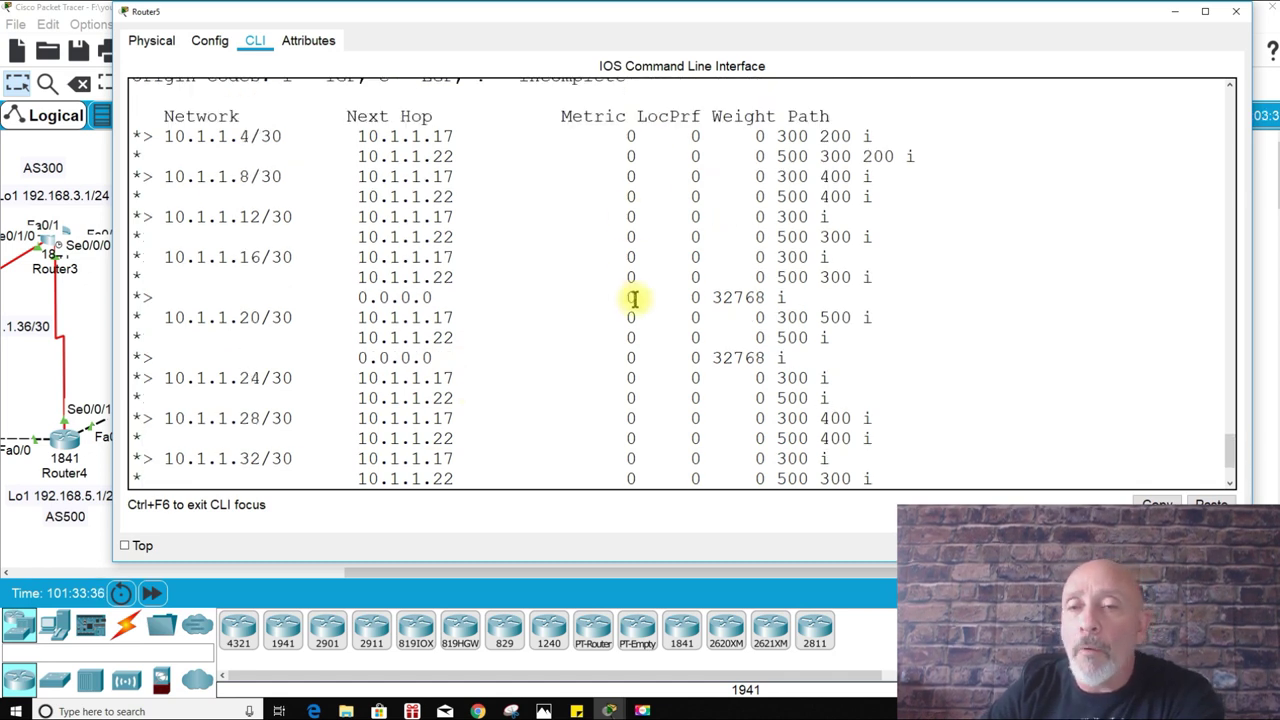
scroll(820, 168, down, 2)
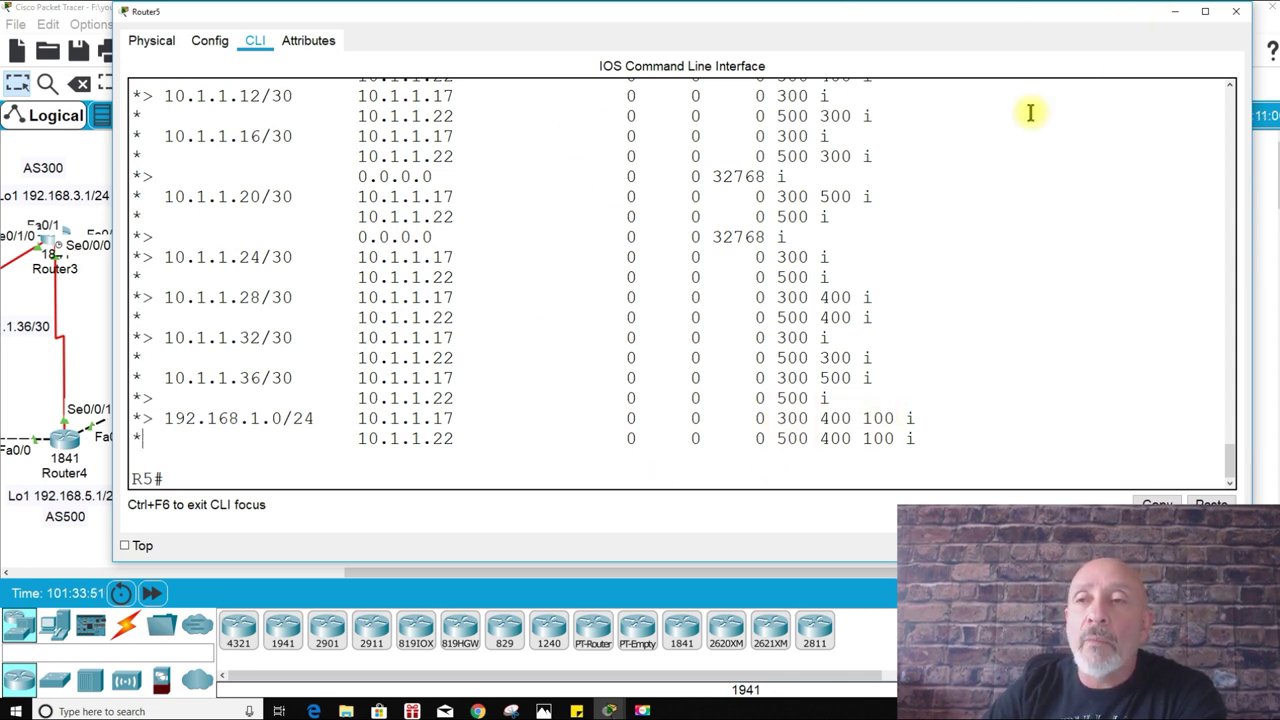
Step: Trace the AS paths to 192.168.1.0/24 on the full topology, checking them against Router5's BGP table
click(1172, 12)
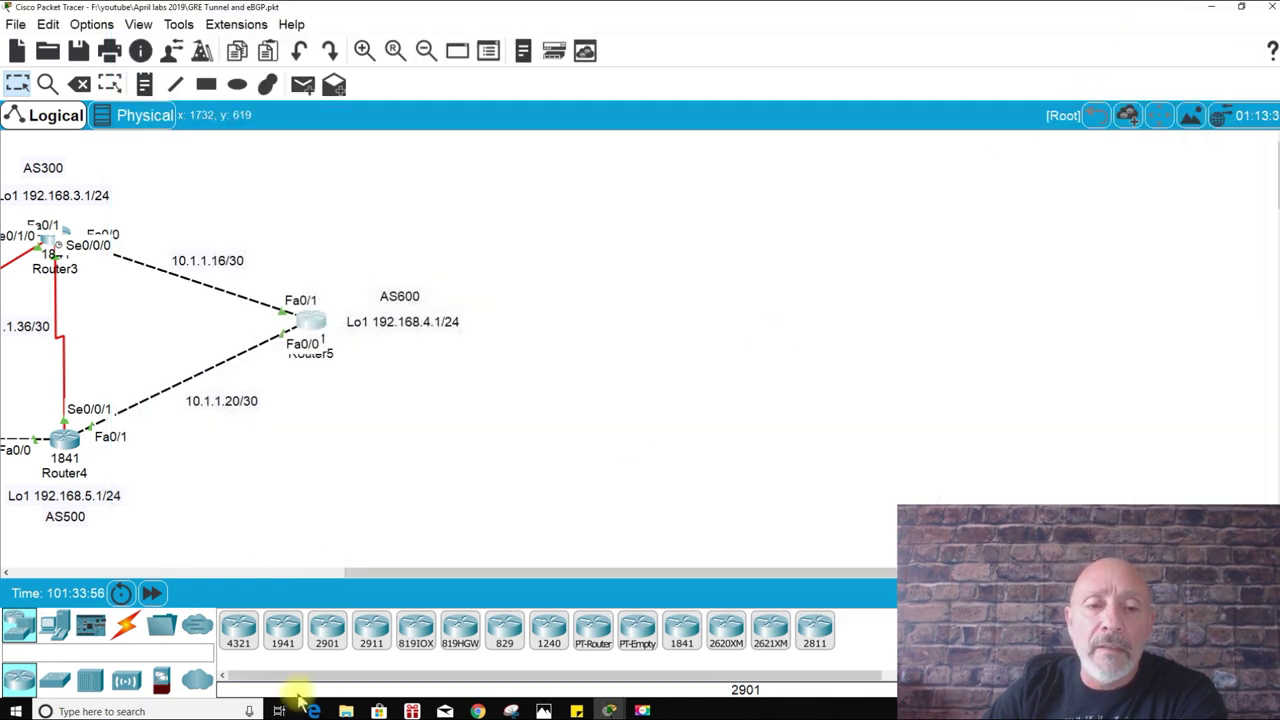
drag(425, 577, 195, 645)
click(803, 328)
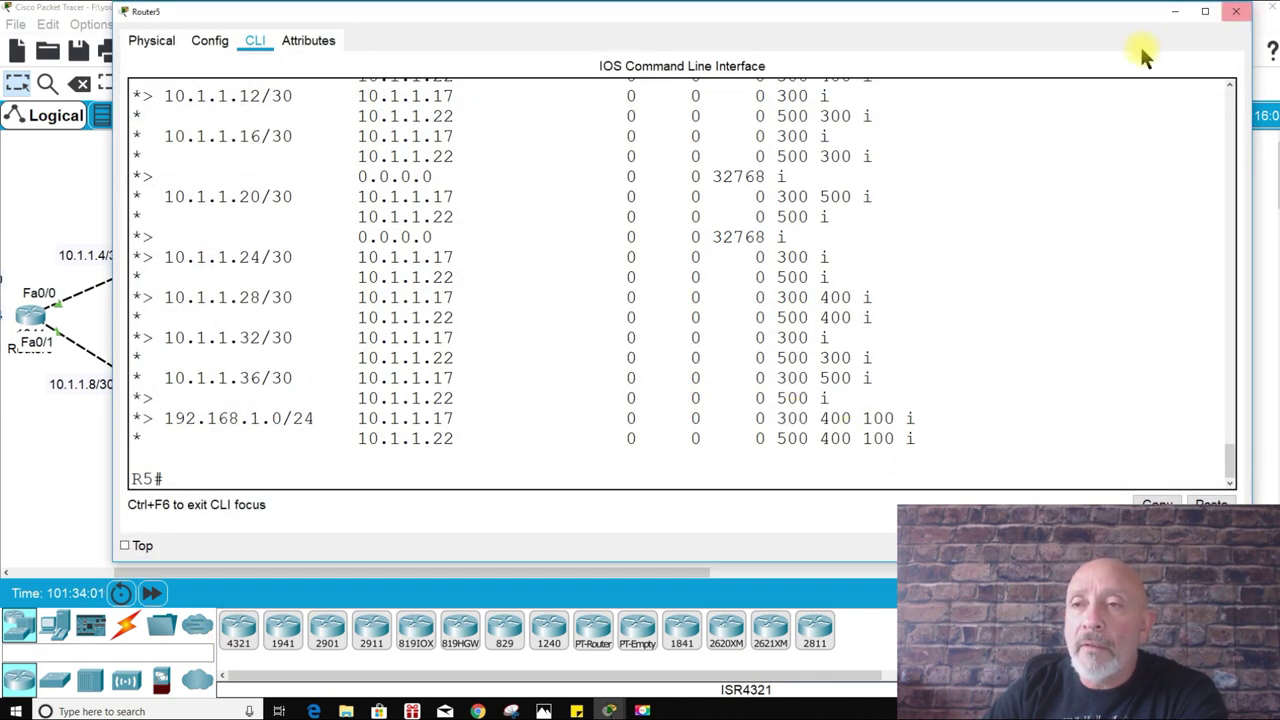
click(1177, 14)
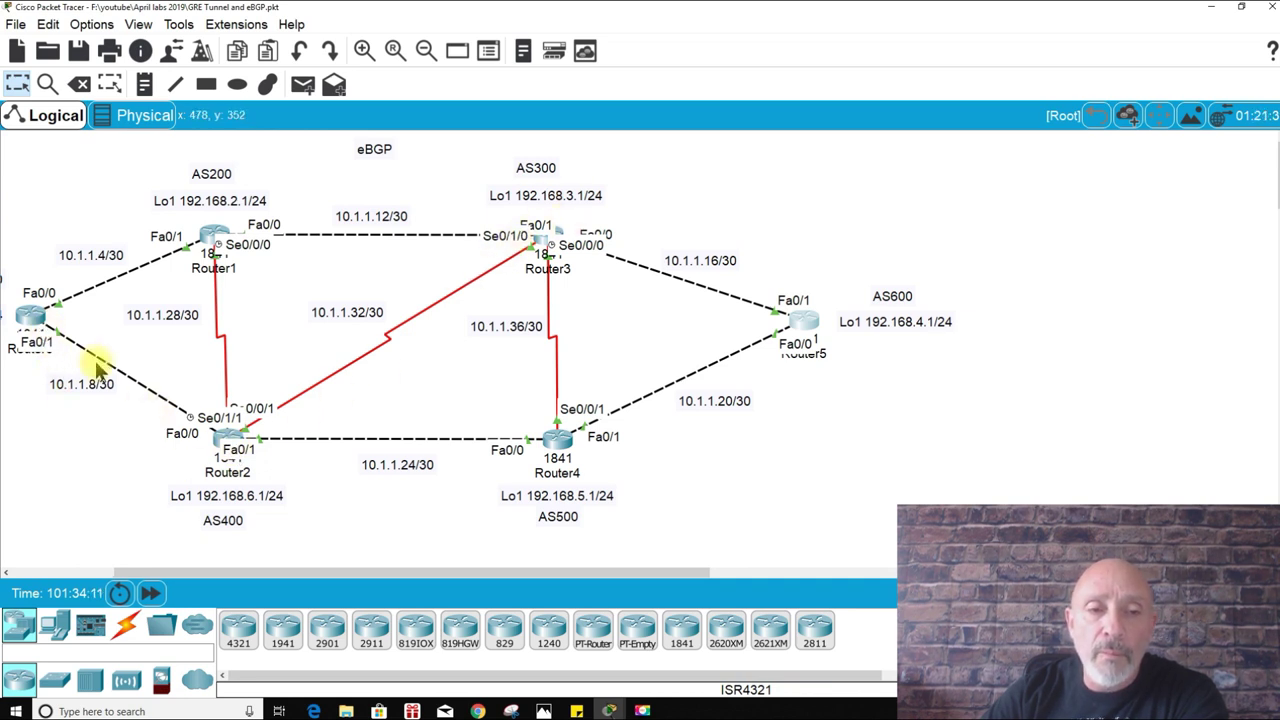
click(805, 322)
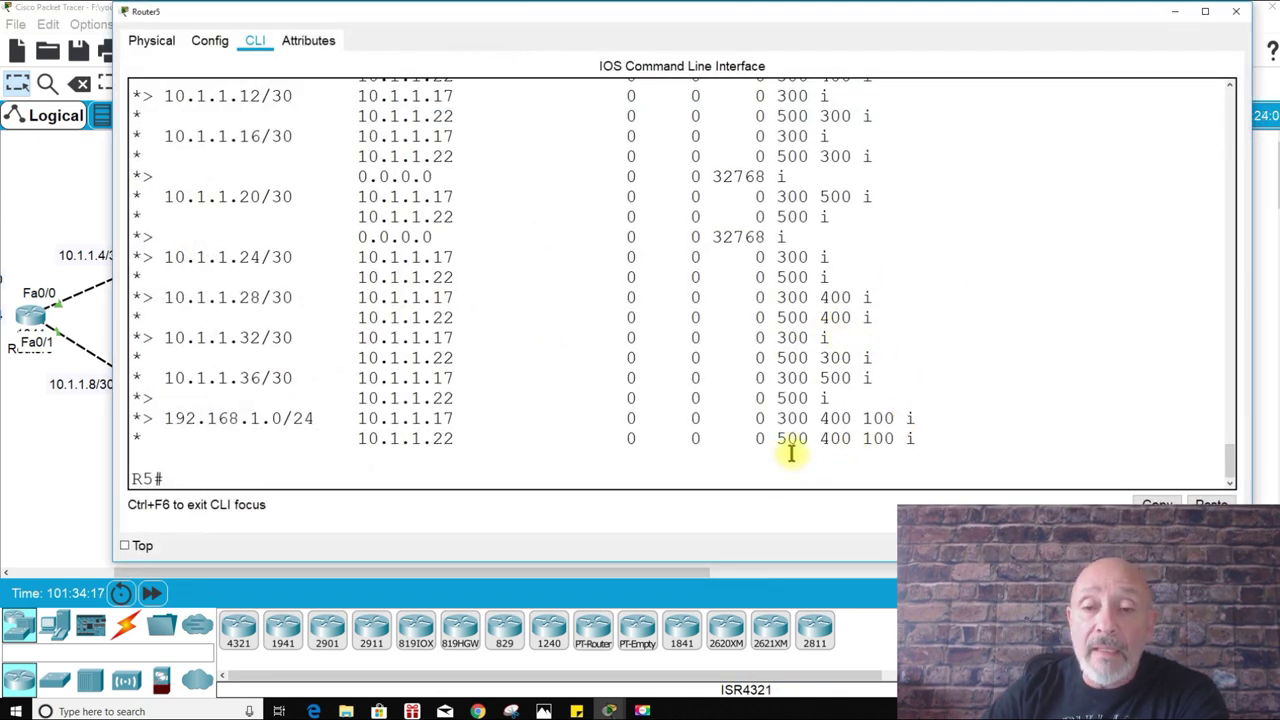
click(1175, 12)
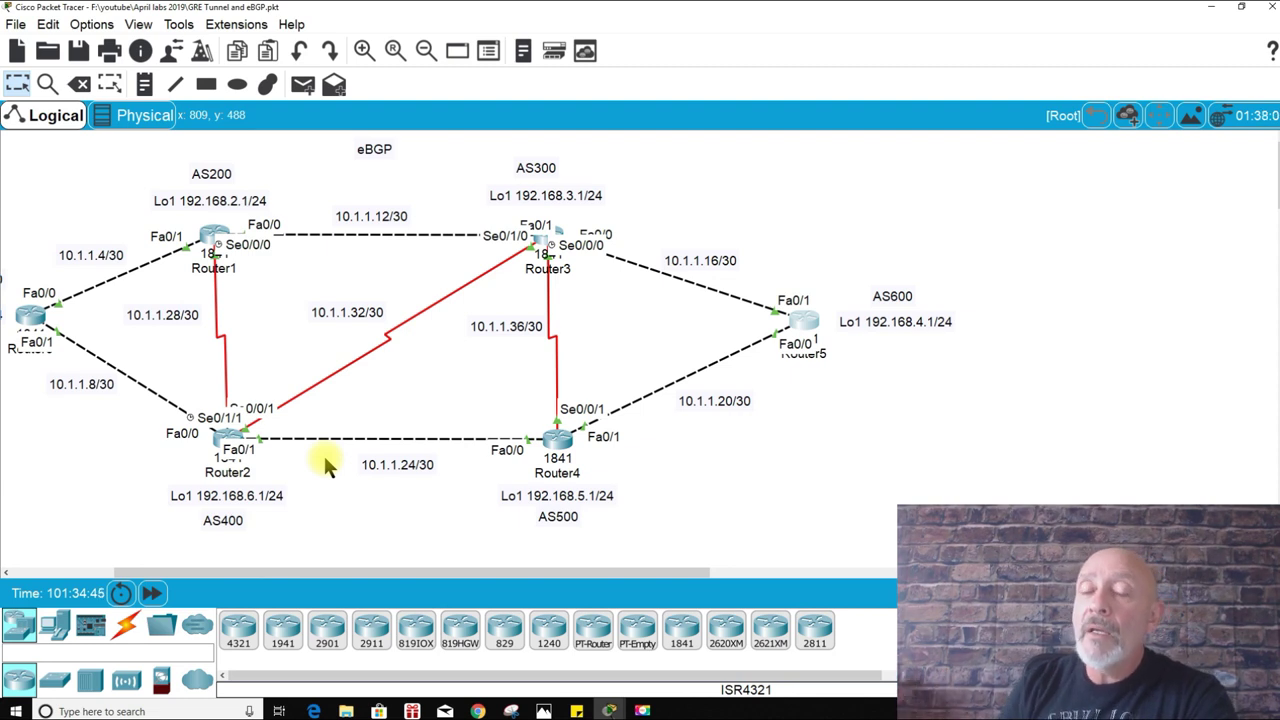
Step: Reopen Router5's console and compare the weights of the 10.1.1.4/30 and 0.0.0.0 next-hop routes, plus the AS paths for 10.1.1.4/30
click(800, 322)
scroll(720, 362, up, 3)
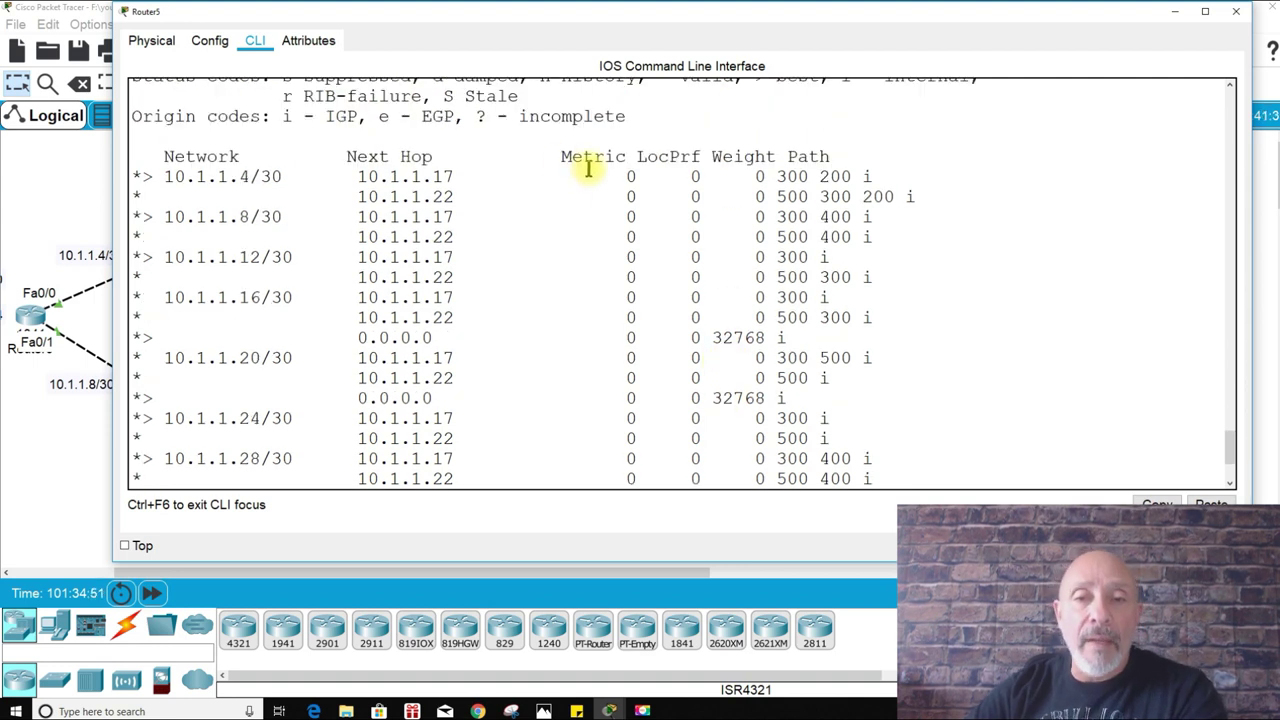
double_click(759, 176)
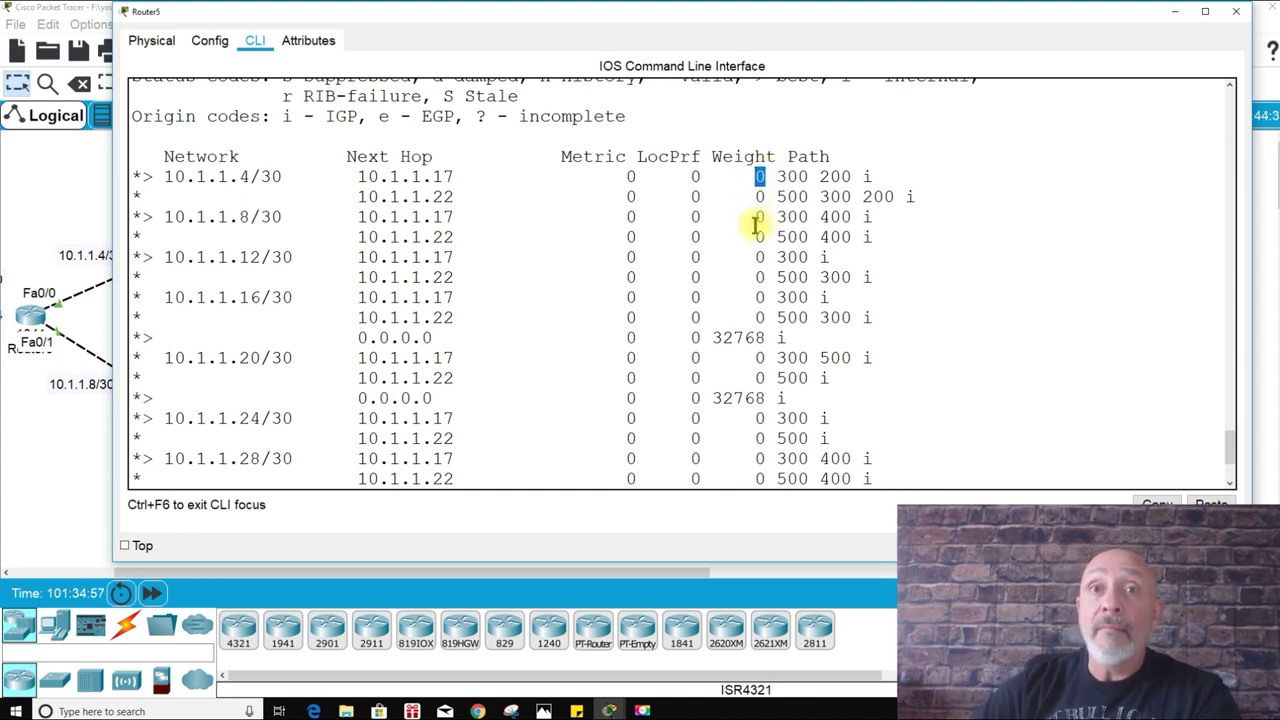
drag(766, 337, 716, 330)
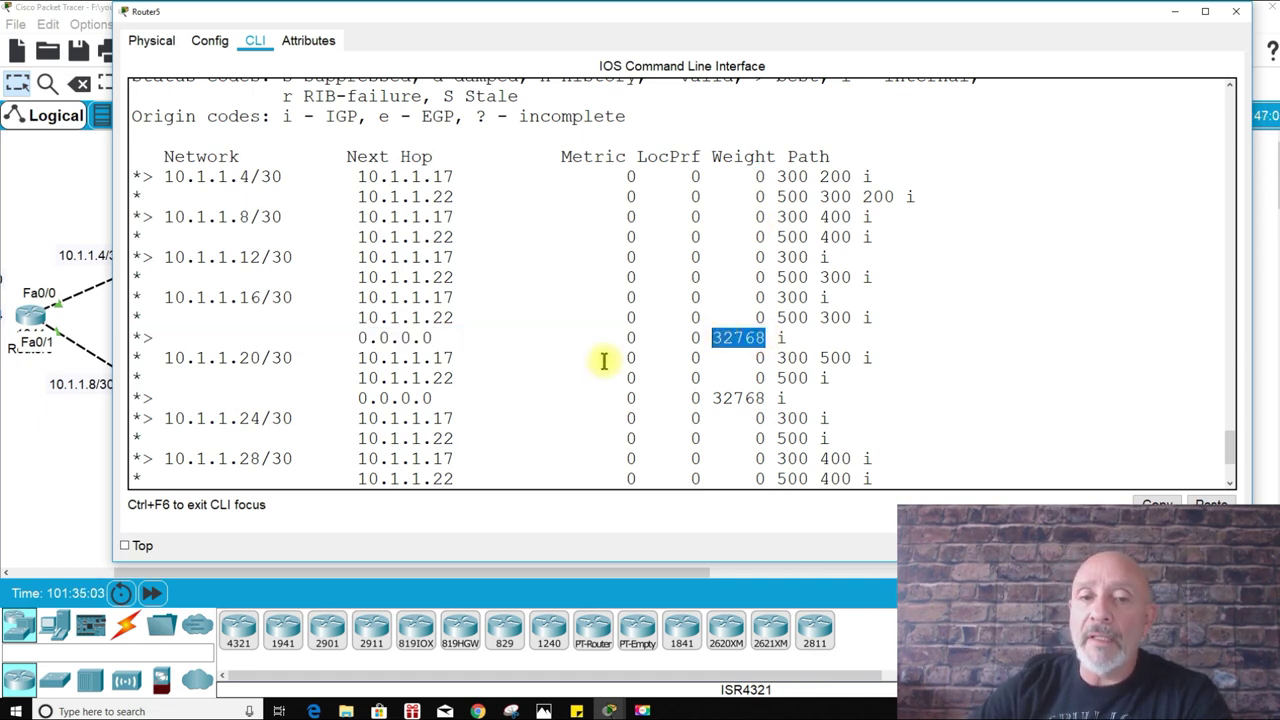
drag(443, 337, 353, 337)
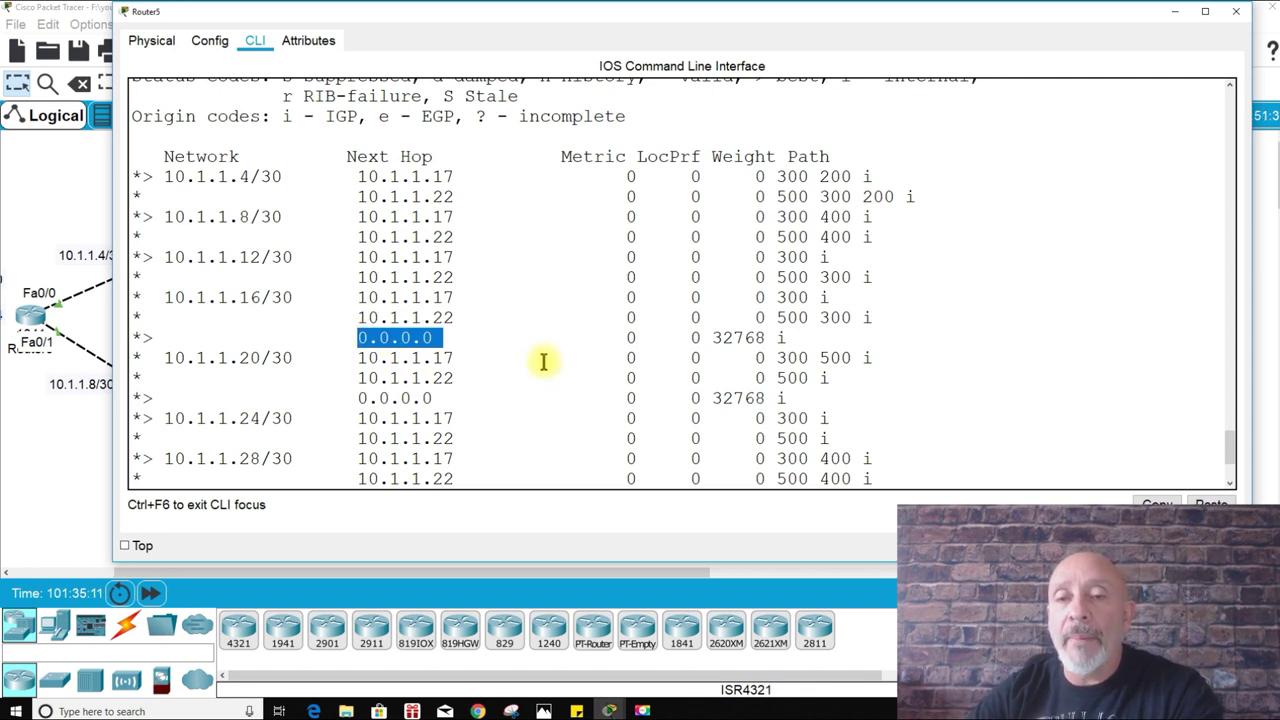
drag(713, 338, 770, 340)
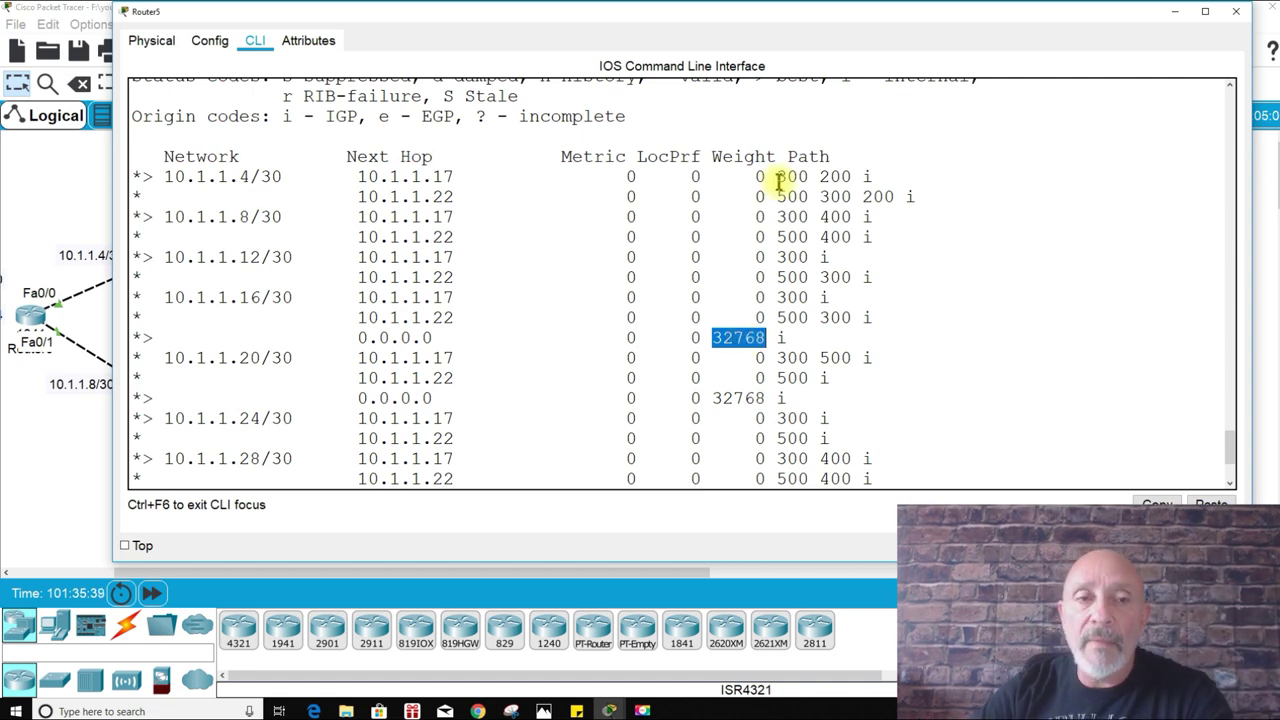
drag(772, 176, 756, 177)
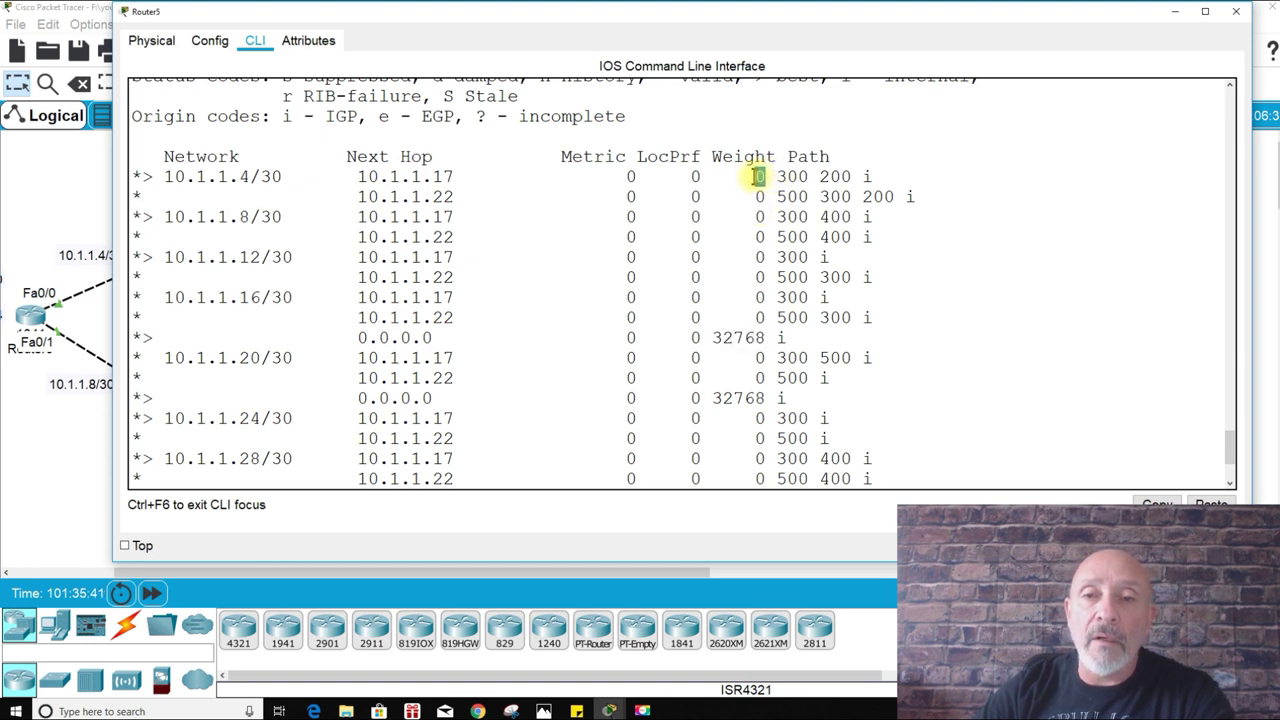
drag(852, 176, 893, 196)
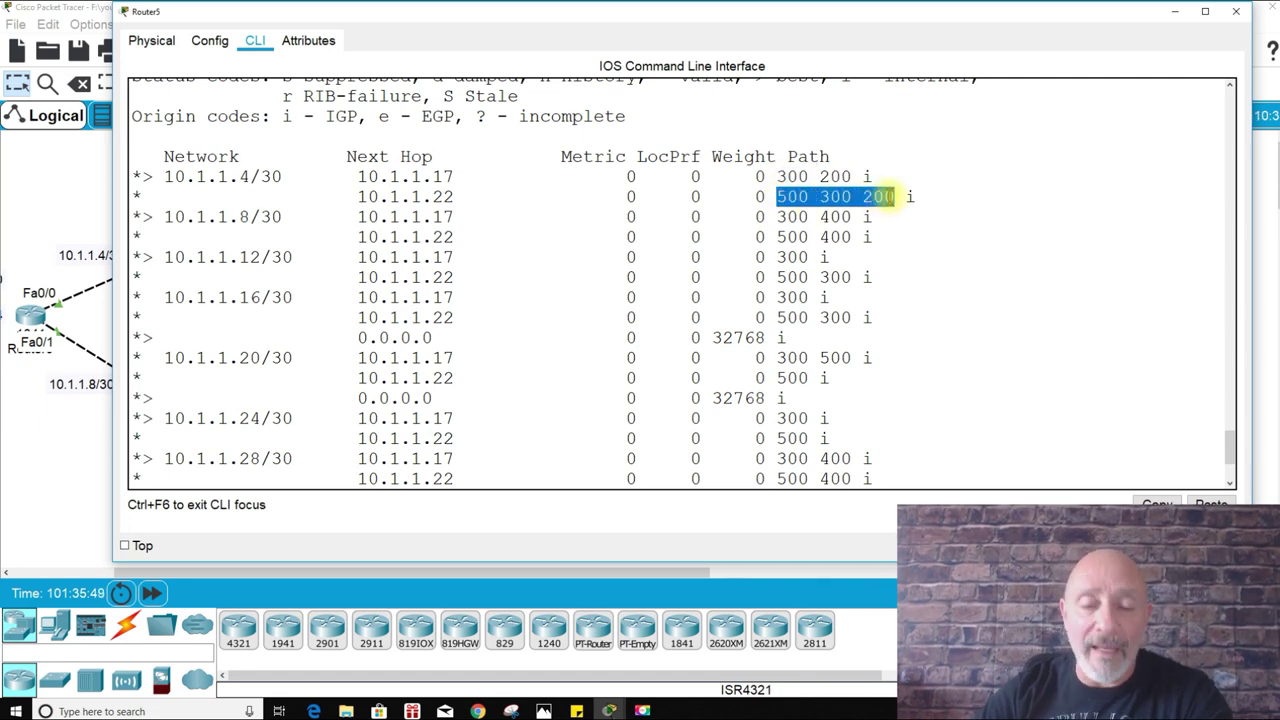
Step: Review the SH IP BGP command and the valid and best status codes at the start of its output
scroll(889, 197, down, 3)
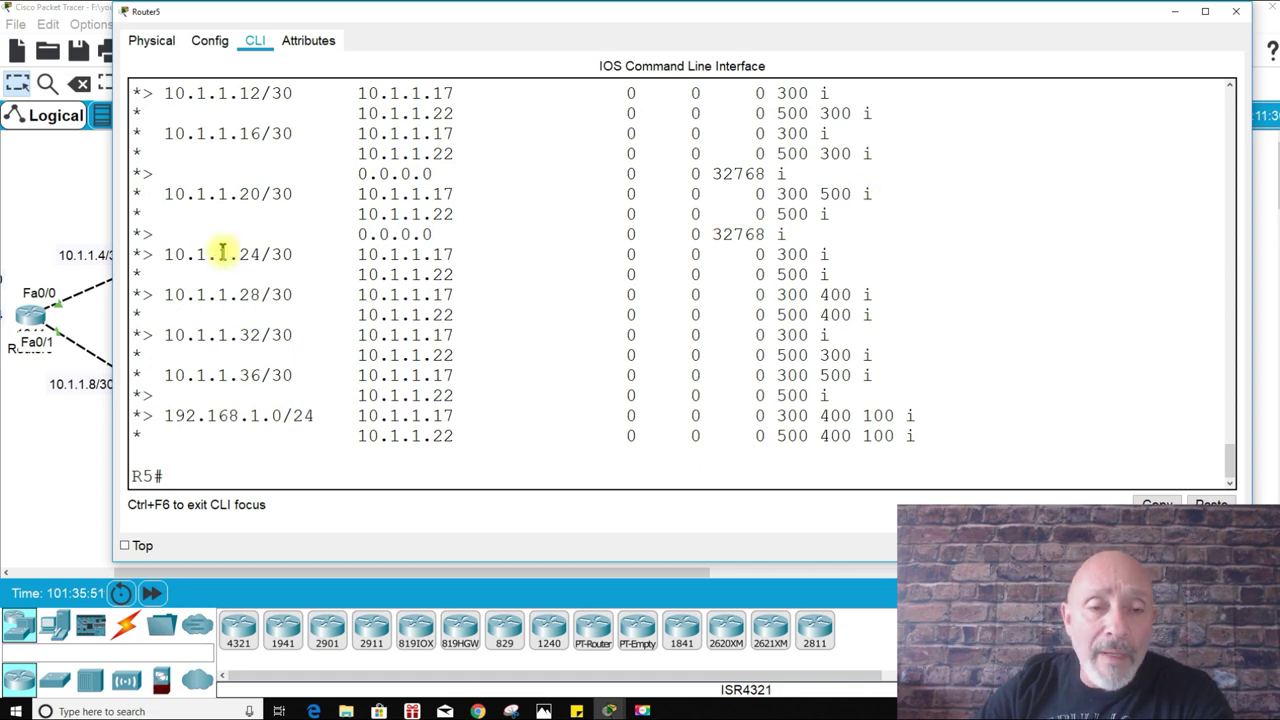
scroll(450, 372, up, 5)
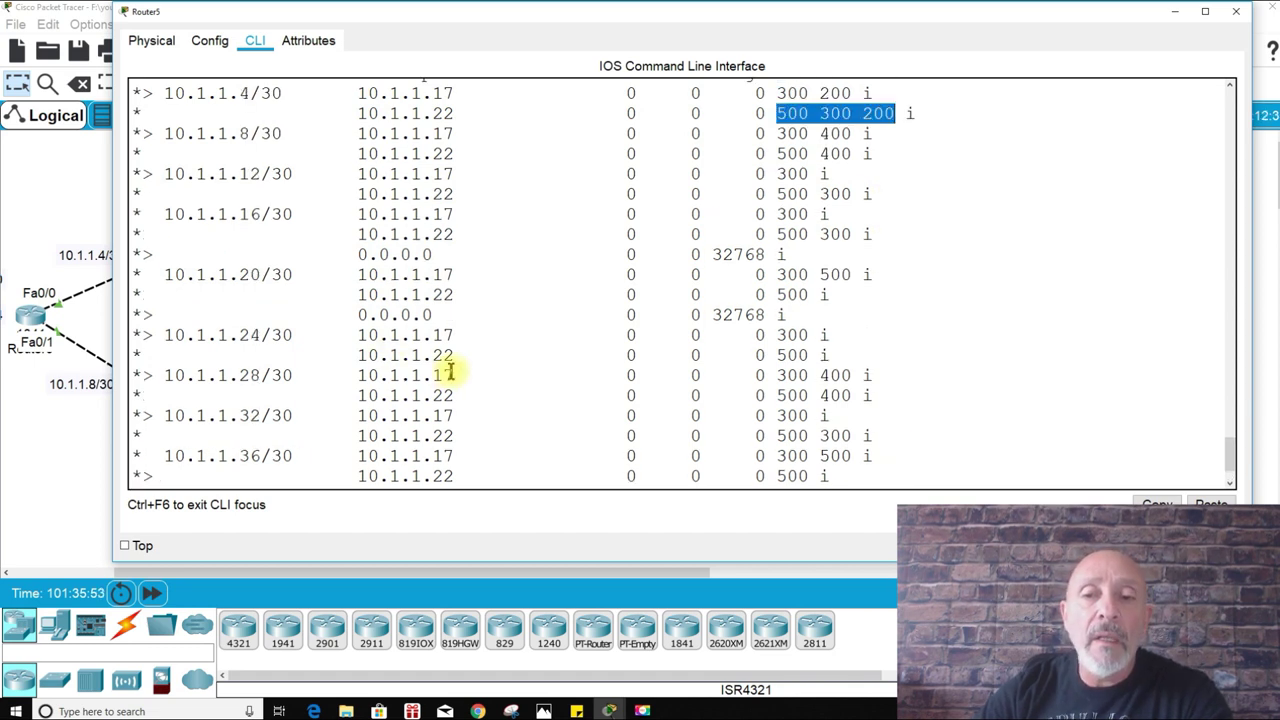
drag(163, 197, 262, 199)
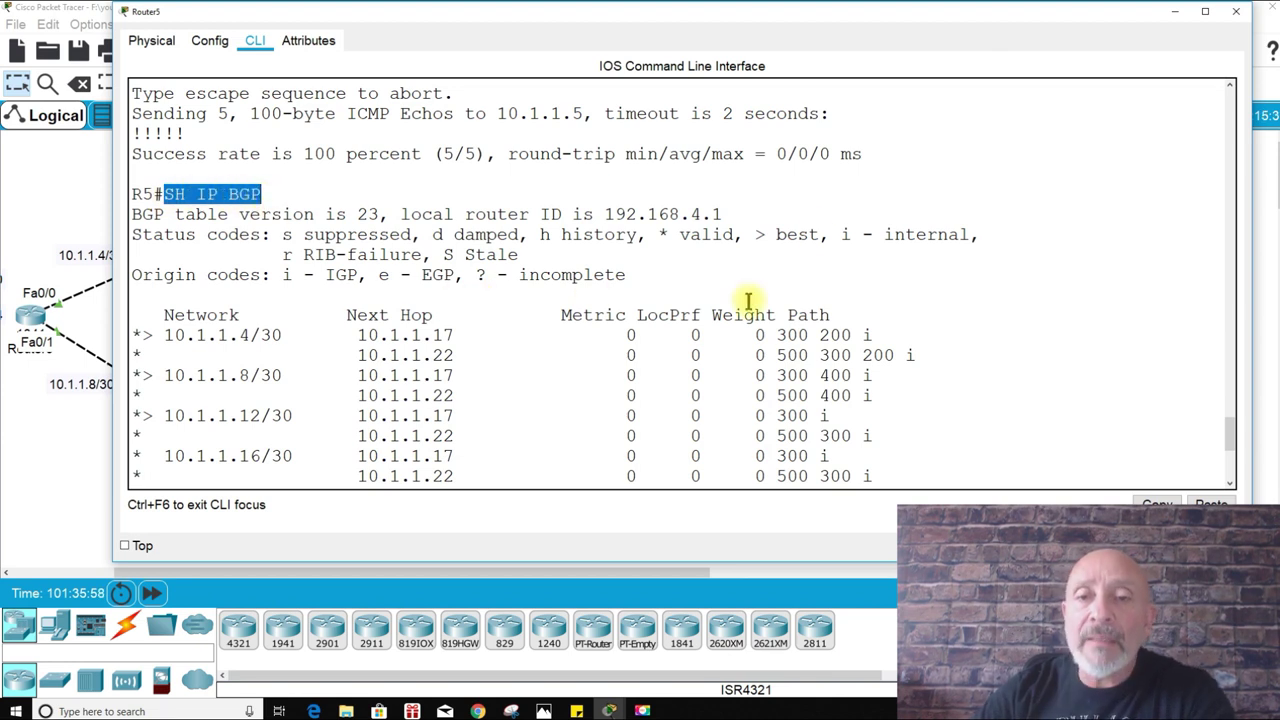
drag(652, 234, 808, 234)
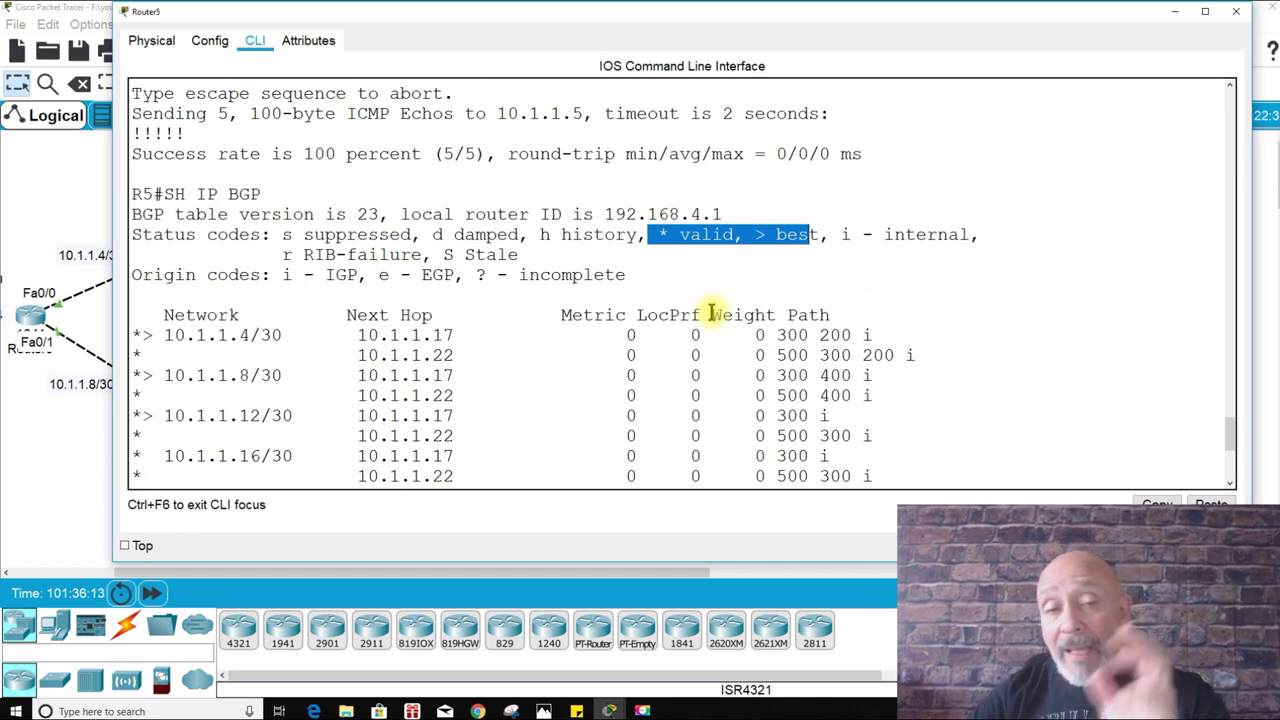
Step: Display Router5's BGP neighbor summary with SH IP BGP SUMMARY
click(523, 346)
text(SH IP BG)
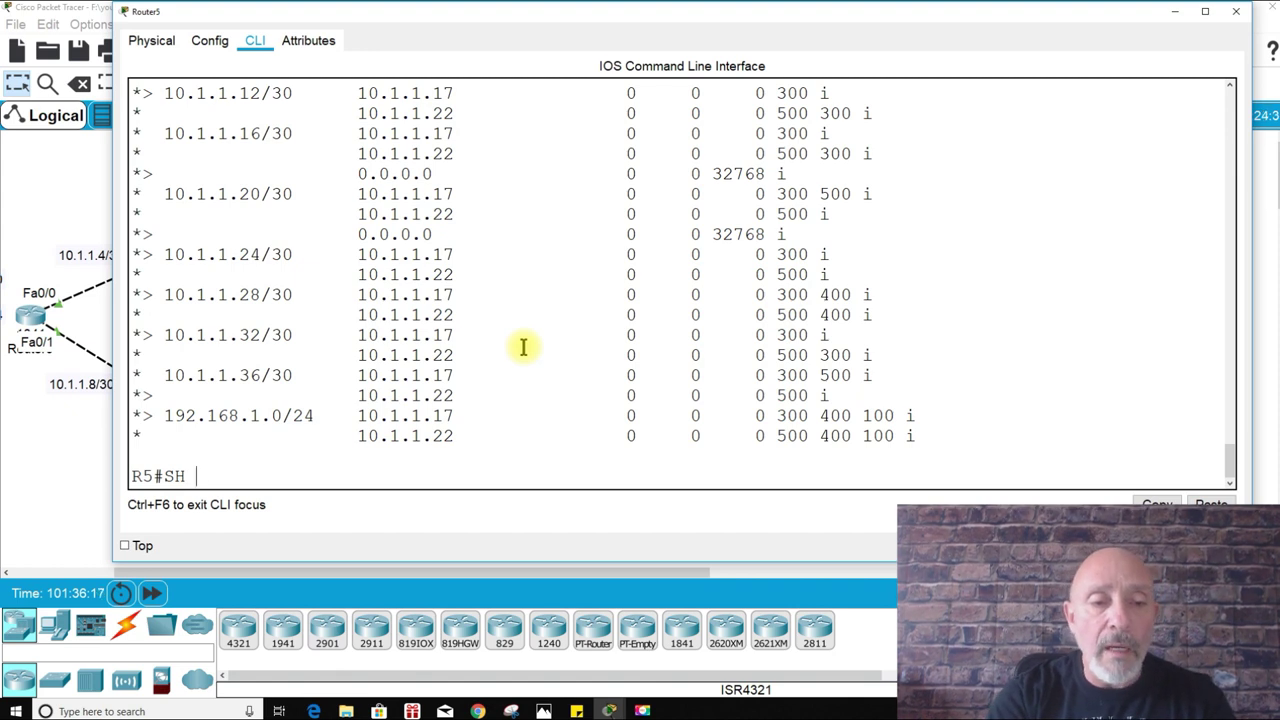
text(P SU)
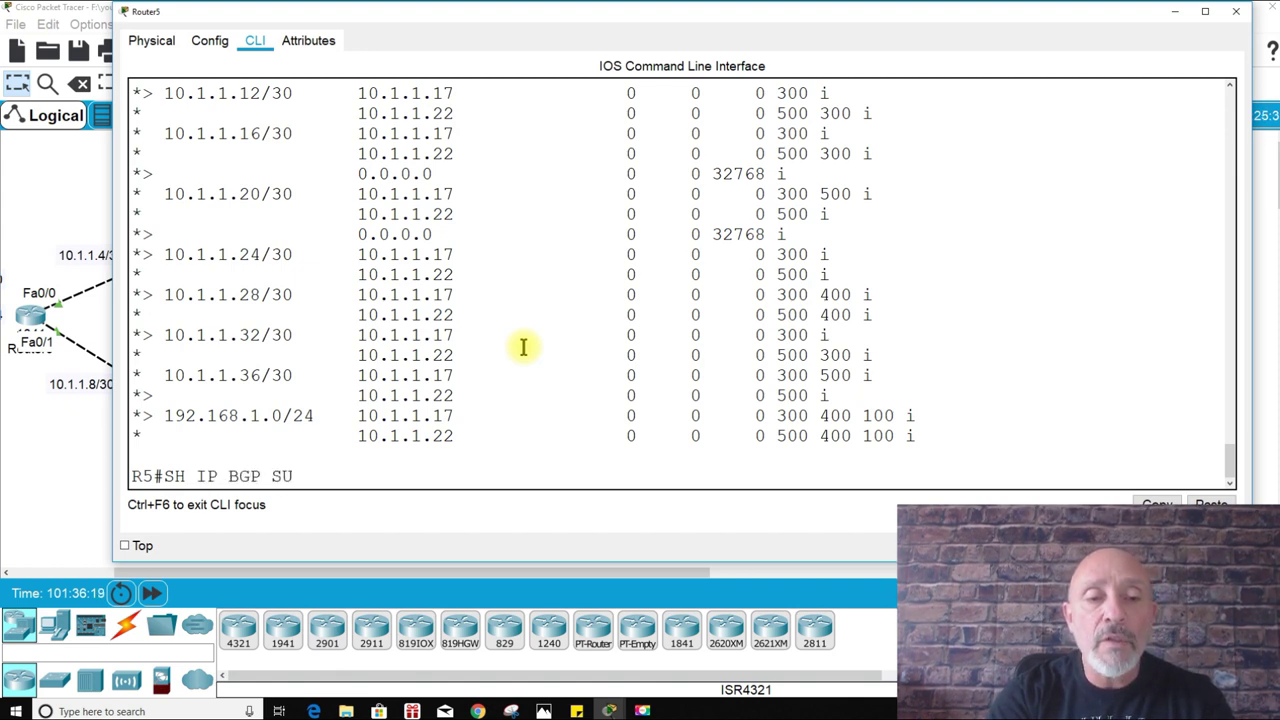
key(Tab)
key(Return)
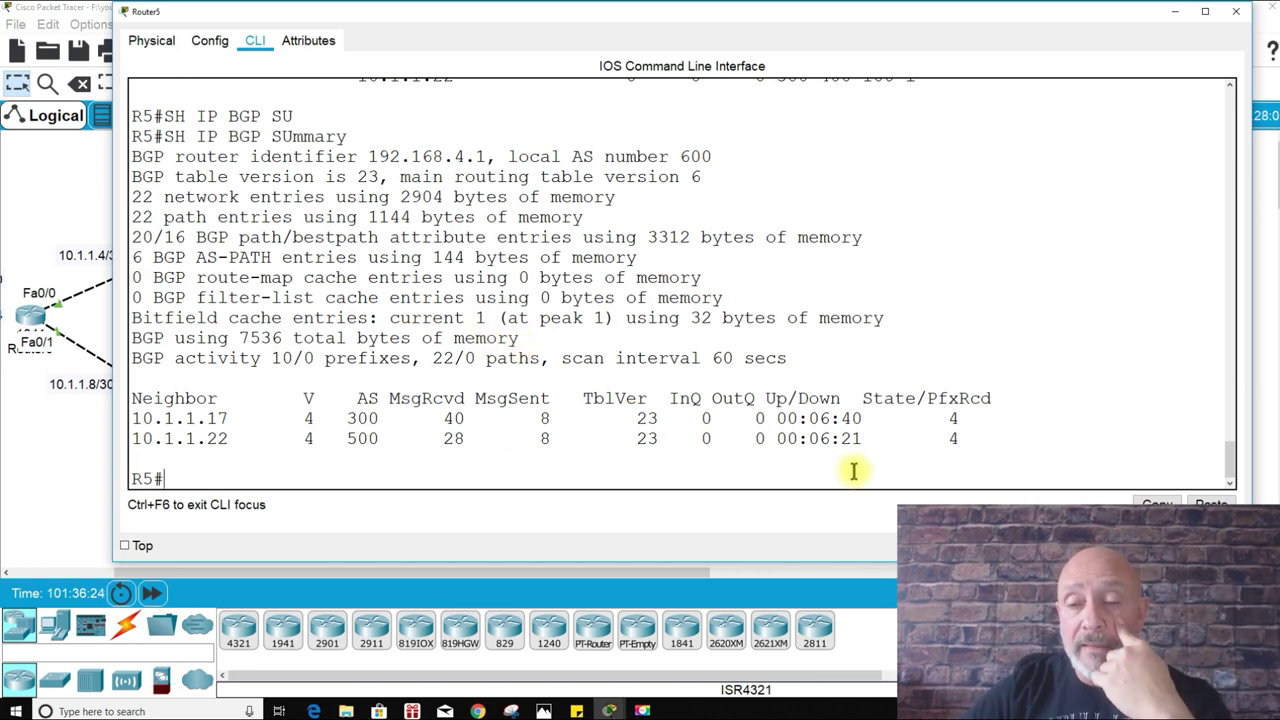
Step: Examine the BGP summary's neighbor rows: prefixes received, table version, messages received, AS number, BGP version and state
drag(937, 418, 958, 438)
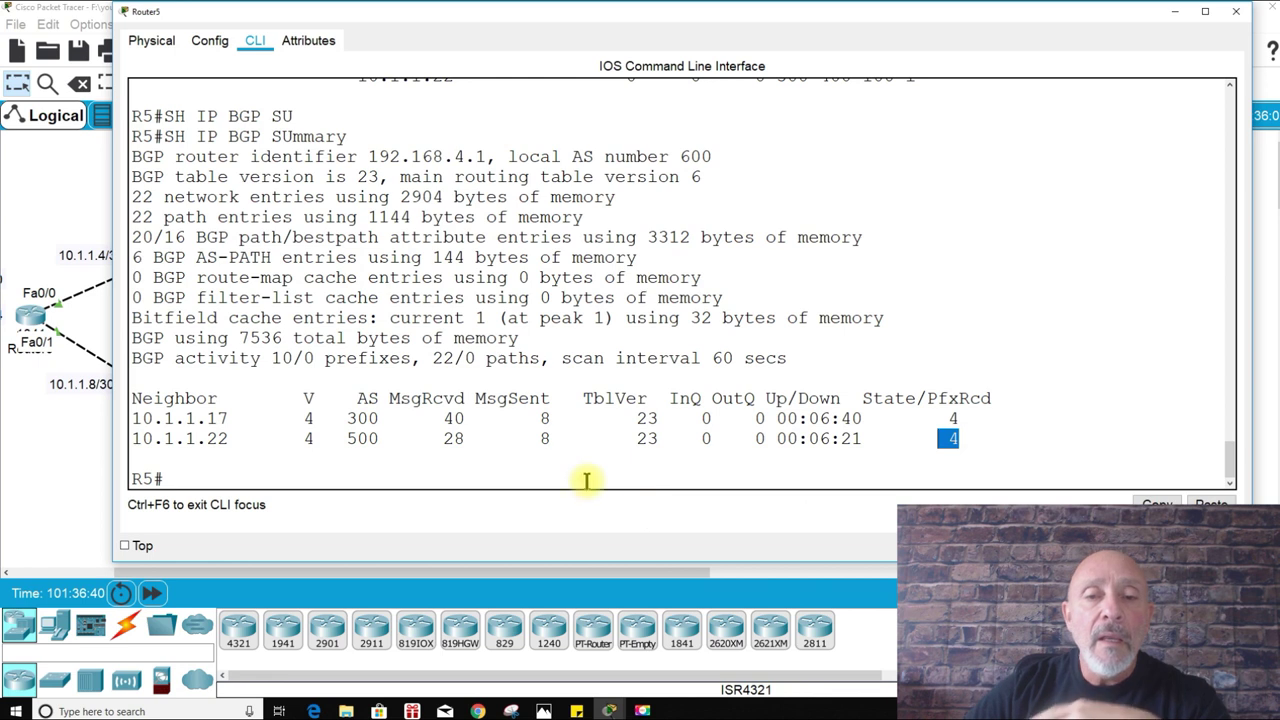
click(630, 420)
drag(630, 420, 662, 441)
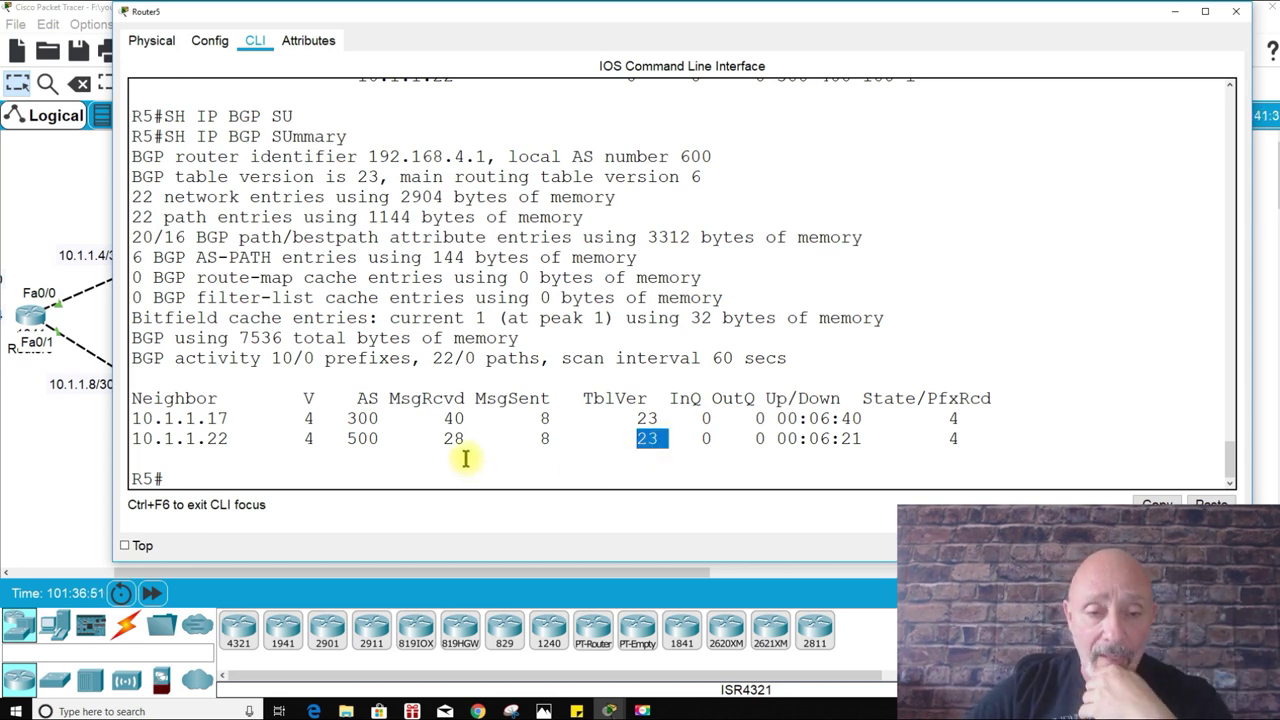
drag(430, 418, 507, 420)
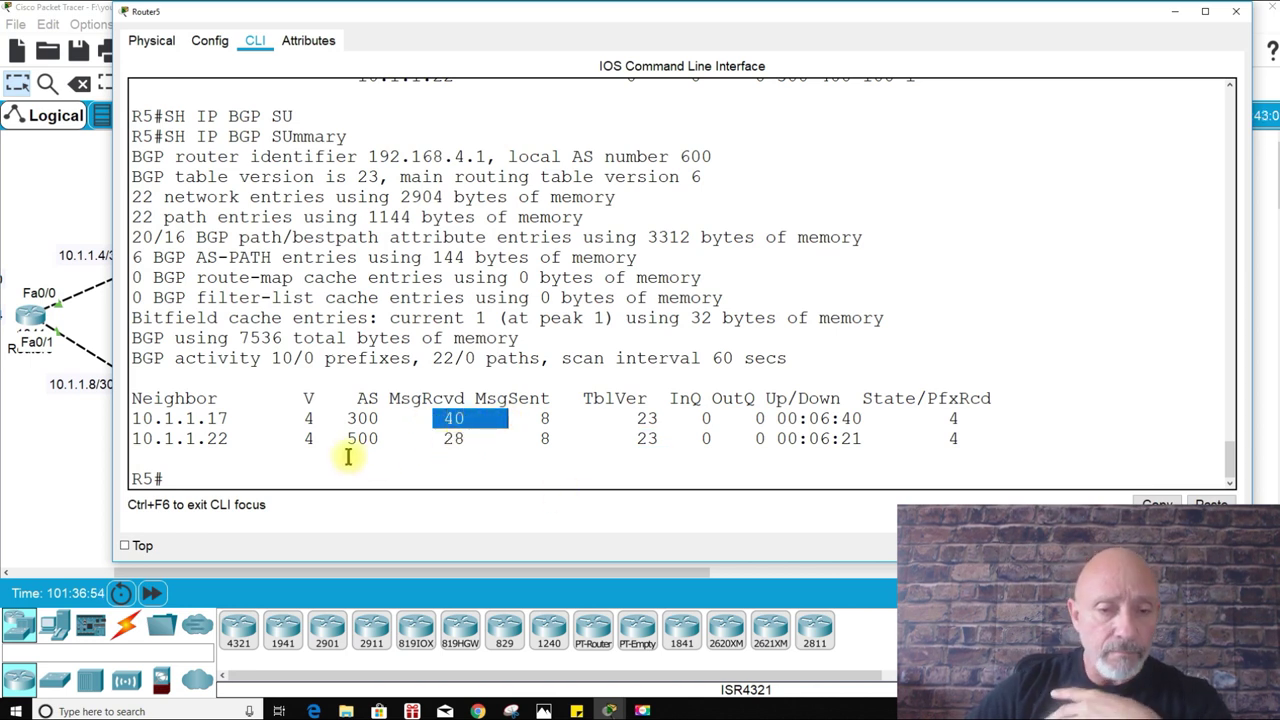
drag(346, 418, 389, 440)
drag(282, 418, 323, 427)
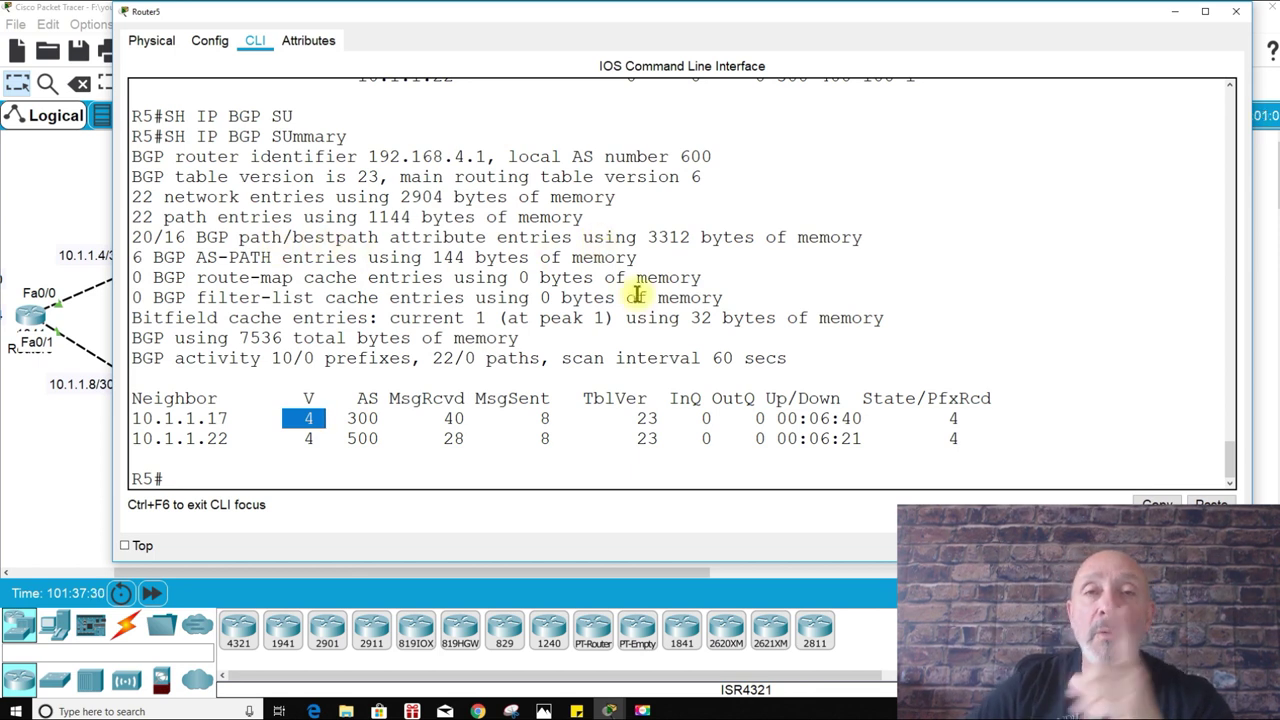
drag(960, 417, 933, 442)
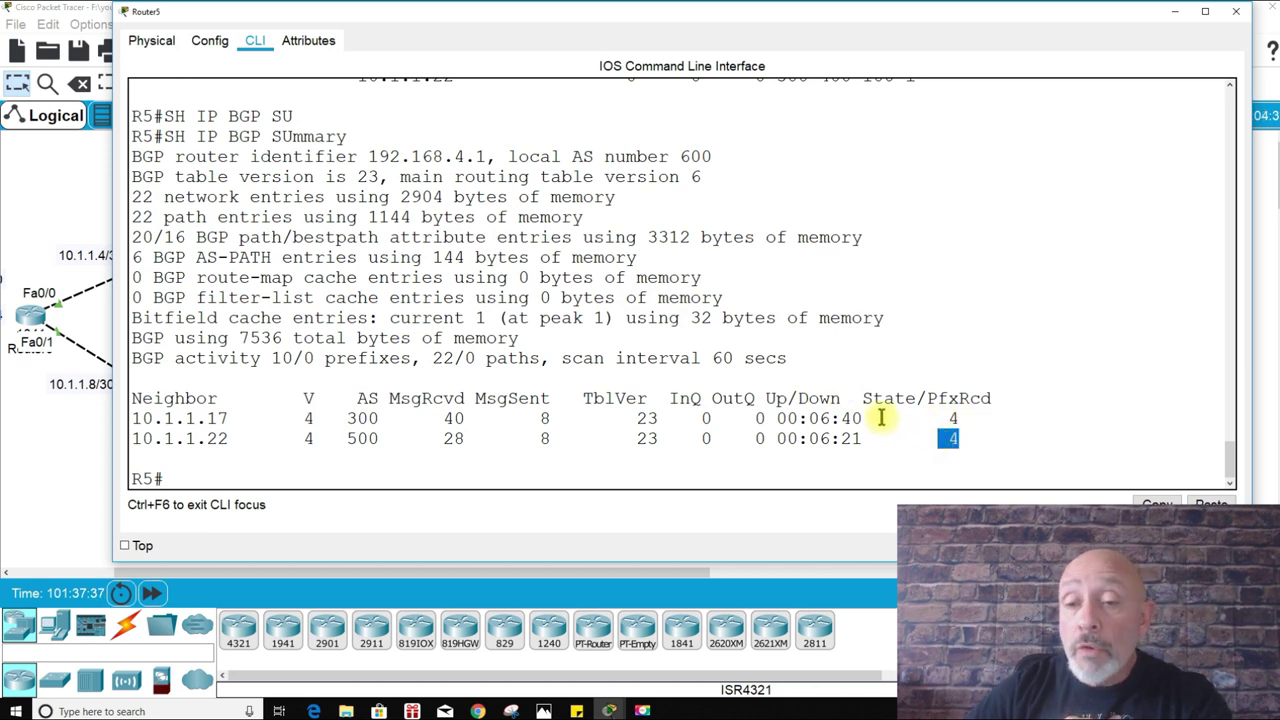
drag(870, 418, 905, 420)
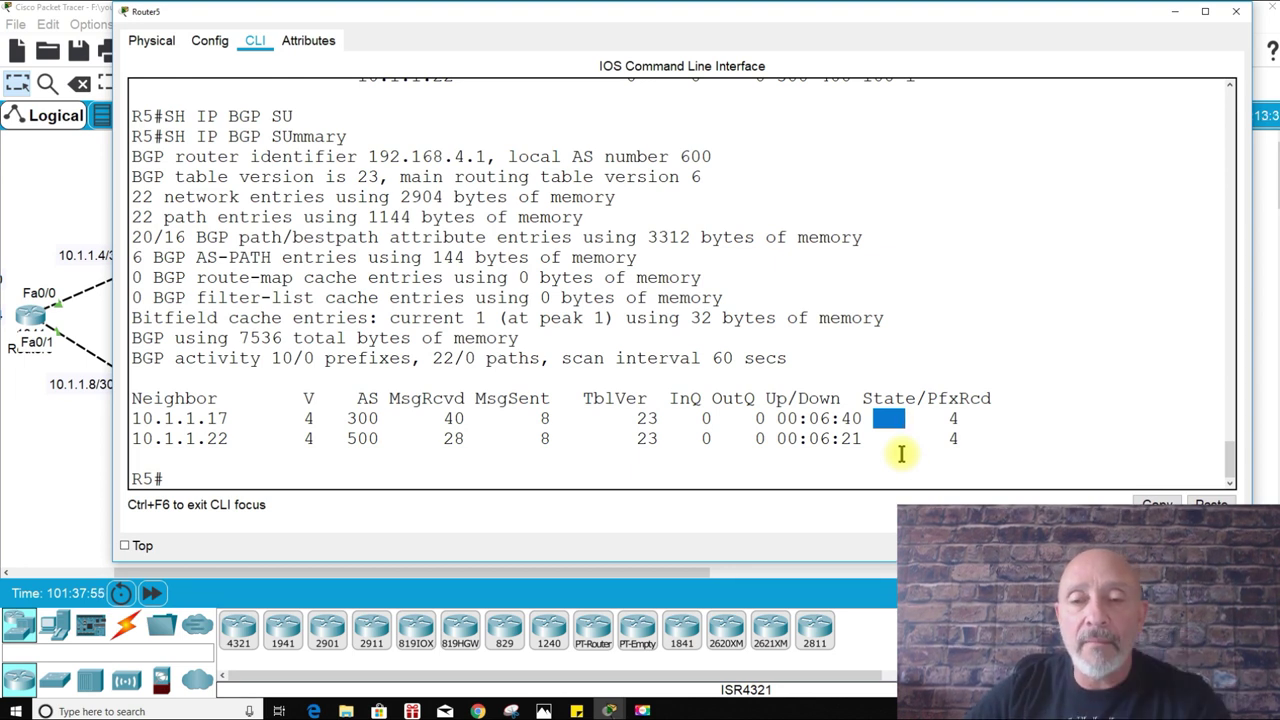
Step: Display Router5's IP routing table through to its last entry
click(675, 475)
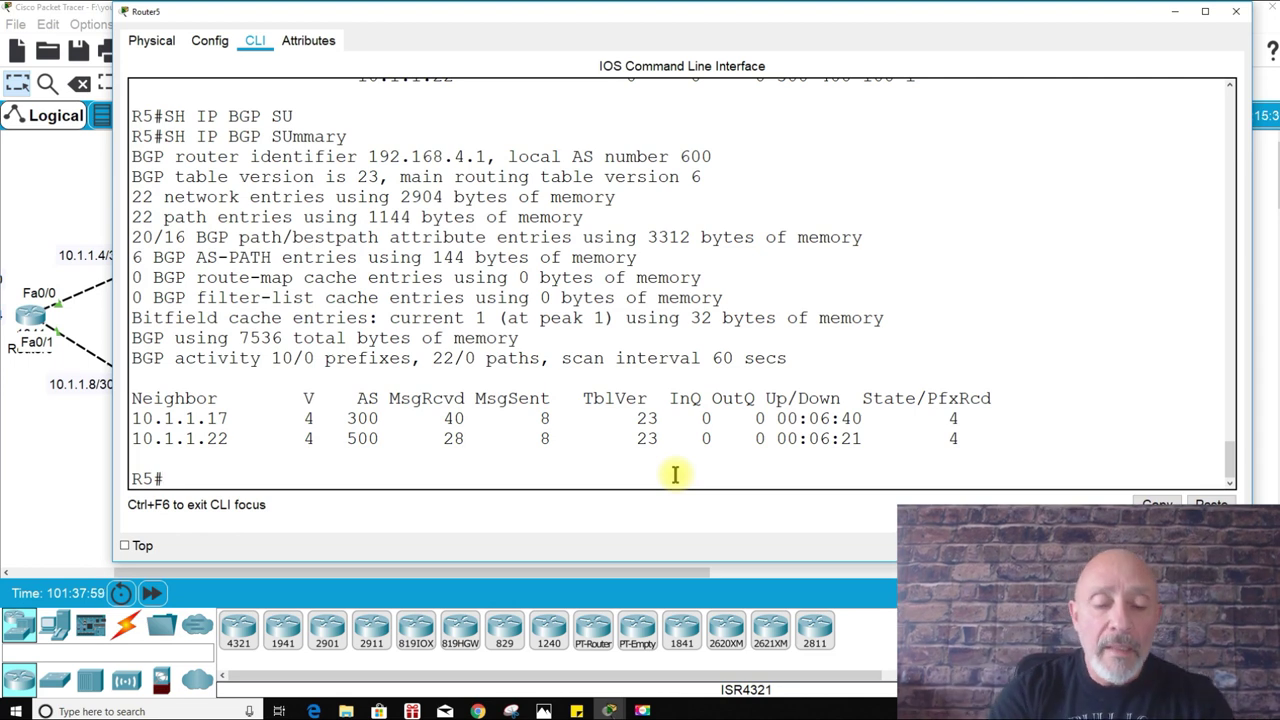
key(Return)
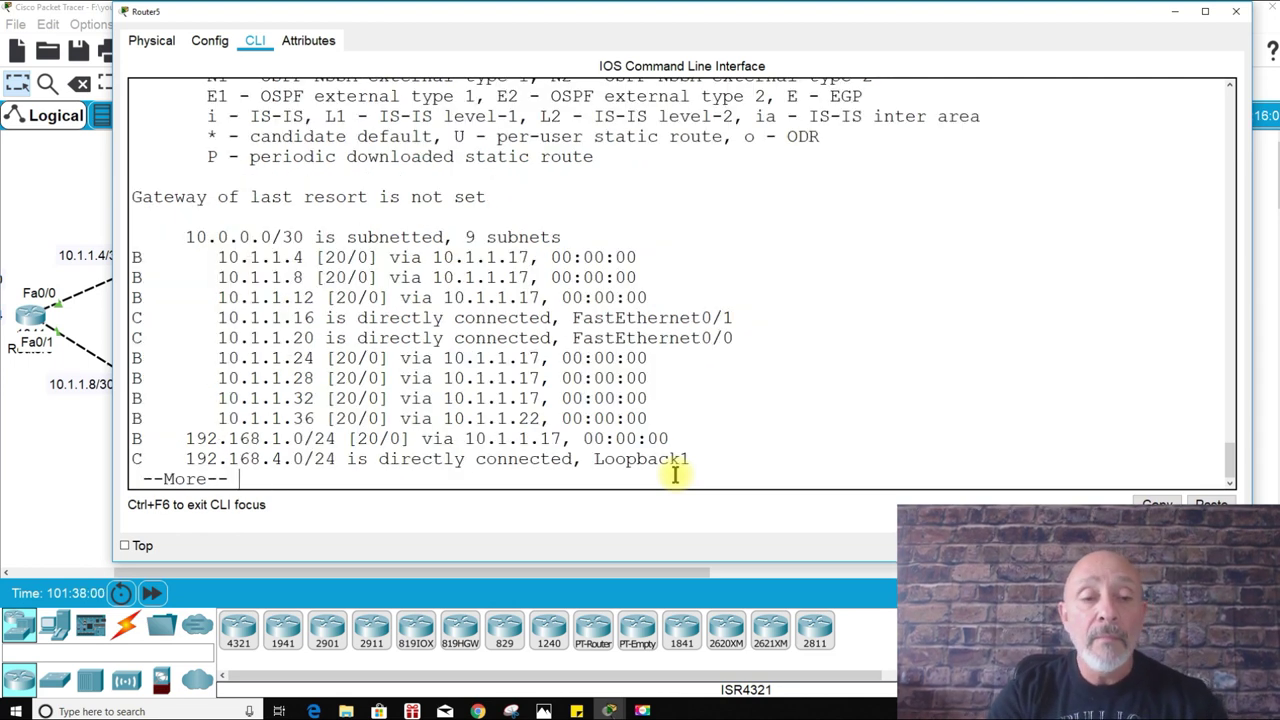
key(space)
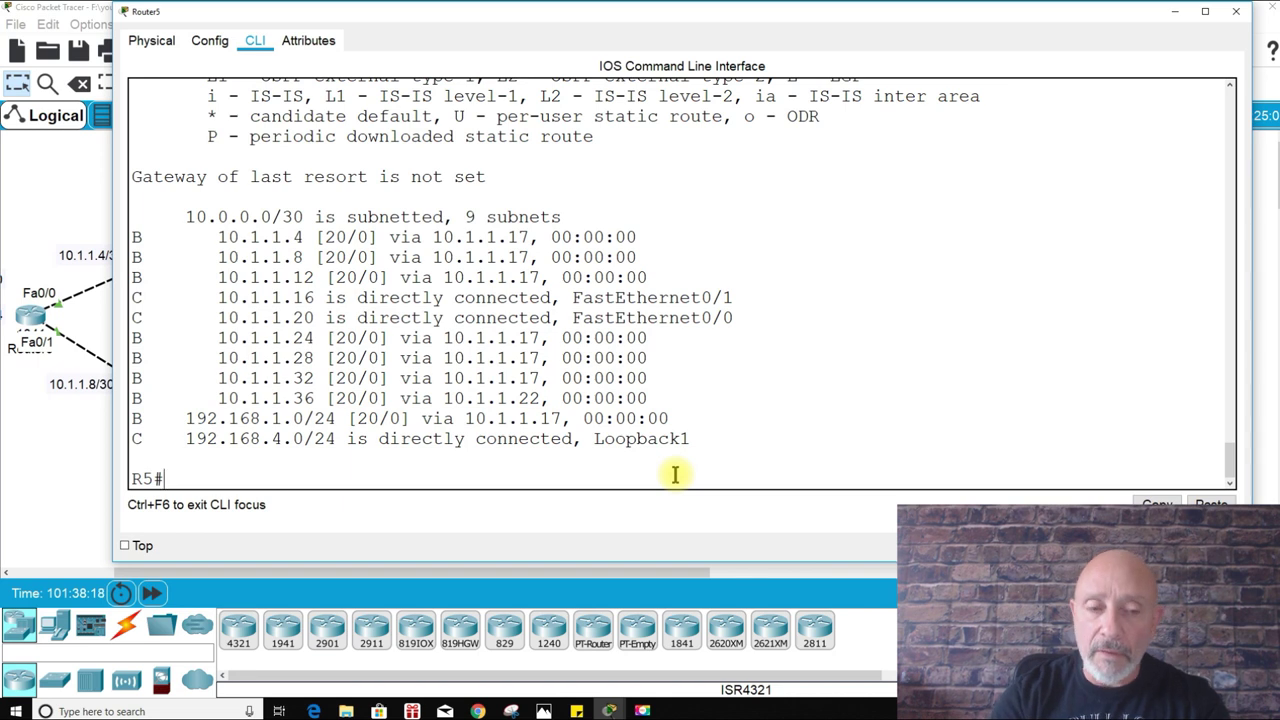
Step: Display Router5's complete BGP table with SH IP BGP
text(SH IP BGP)
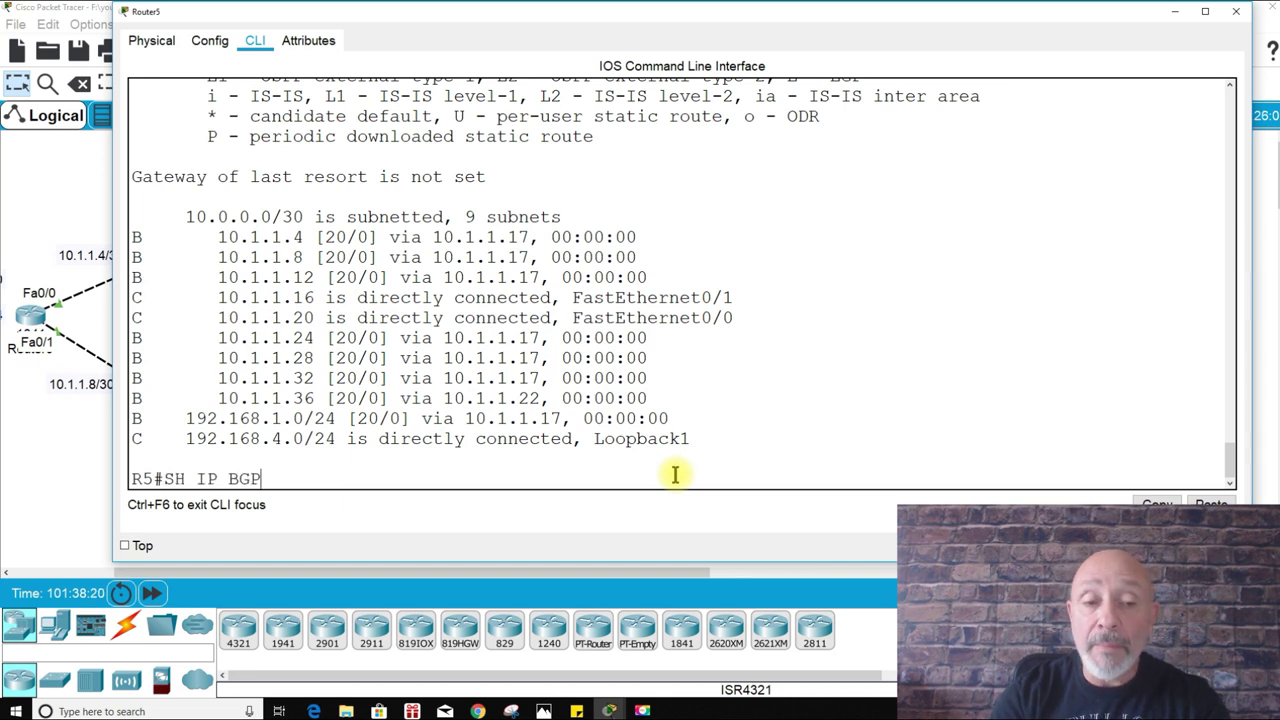
key(Up)
key(Up)
key(Up)
key(Up)
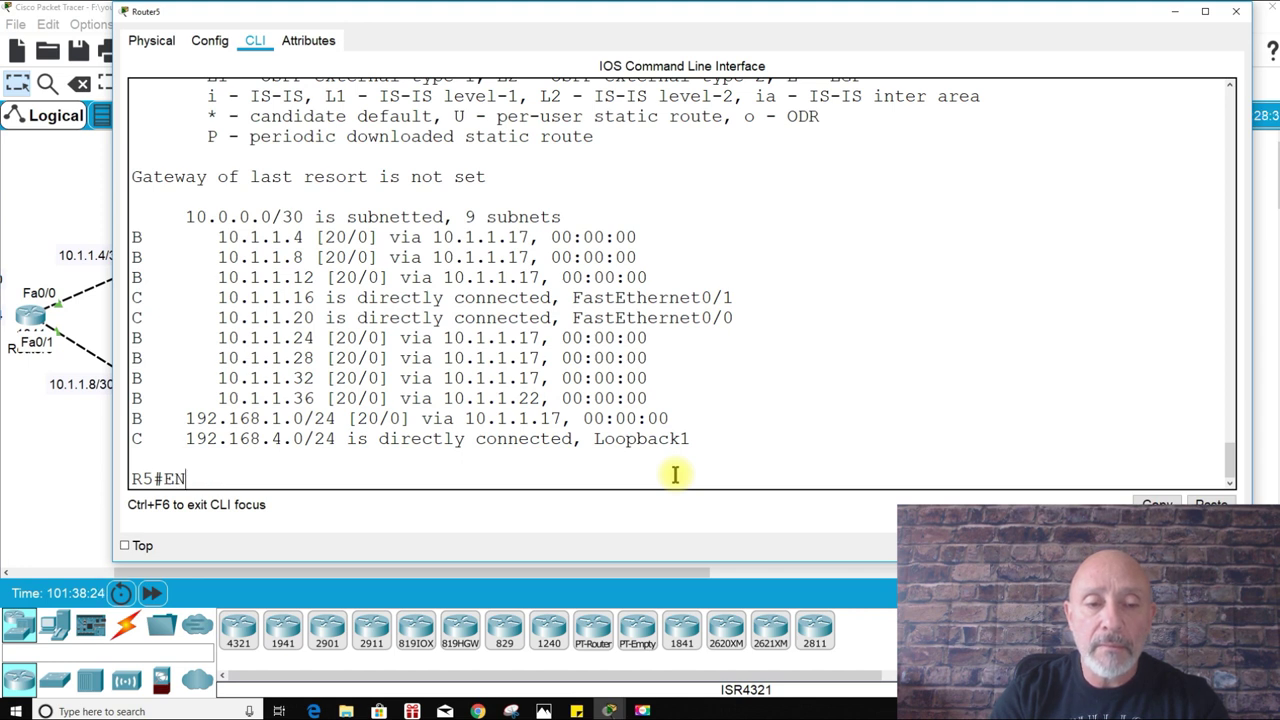
key(BackSpace)
key(BackSpace)
text(SH IP BGP)
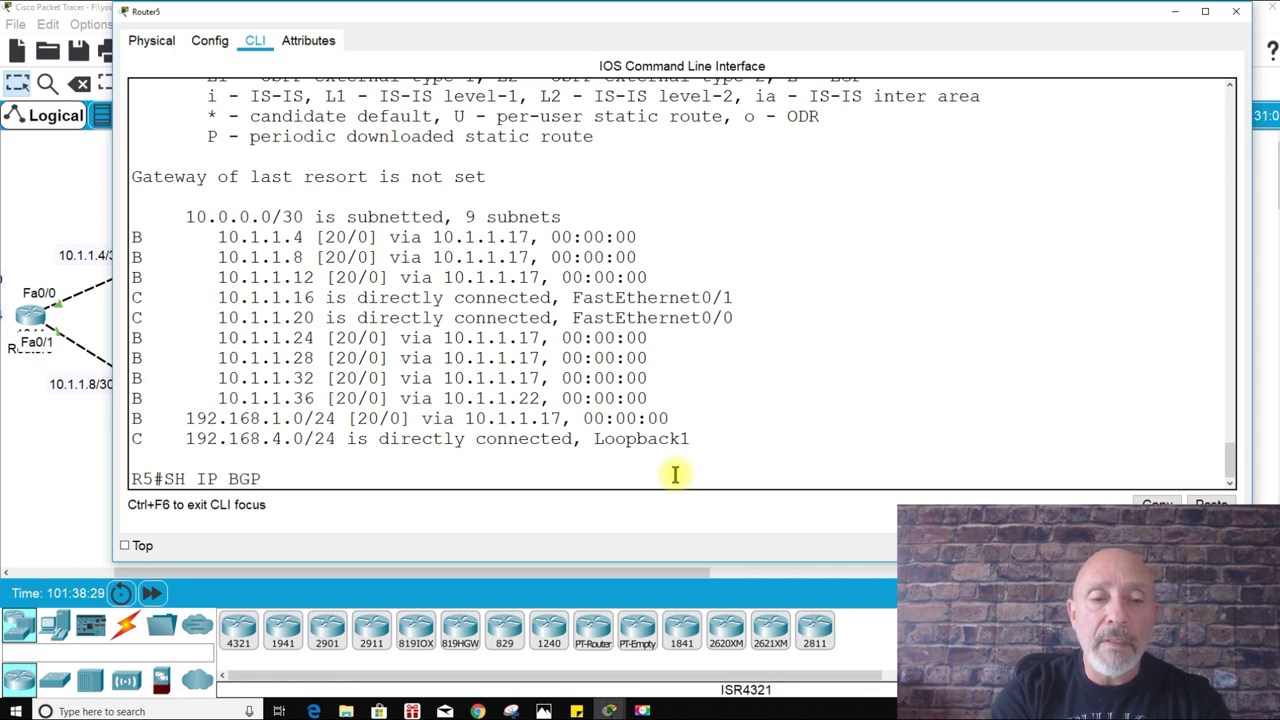
key(Return)
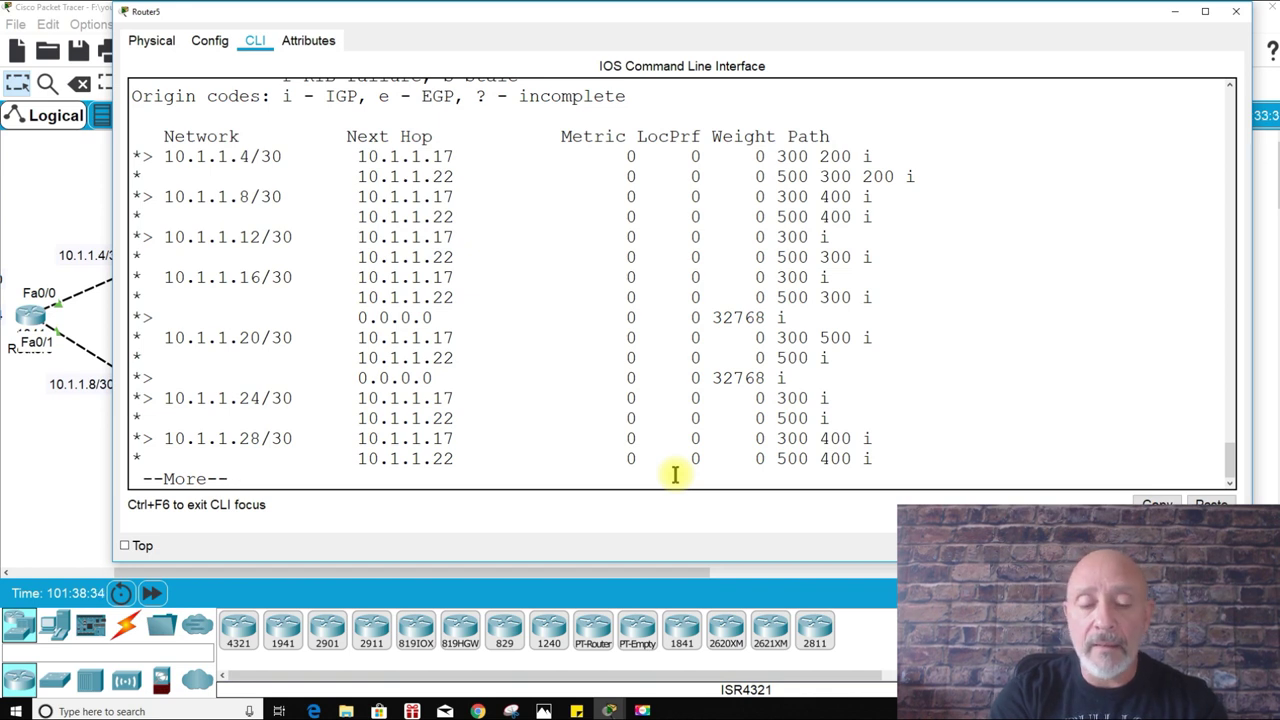
key(space)
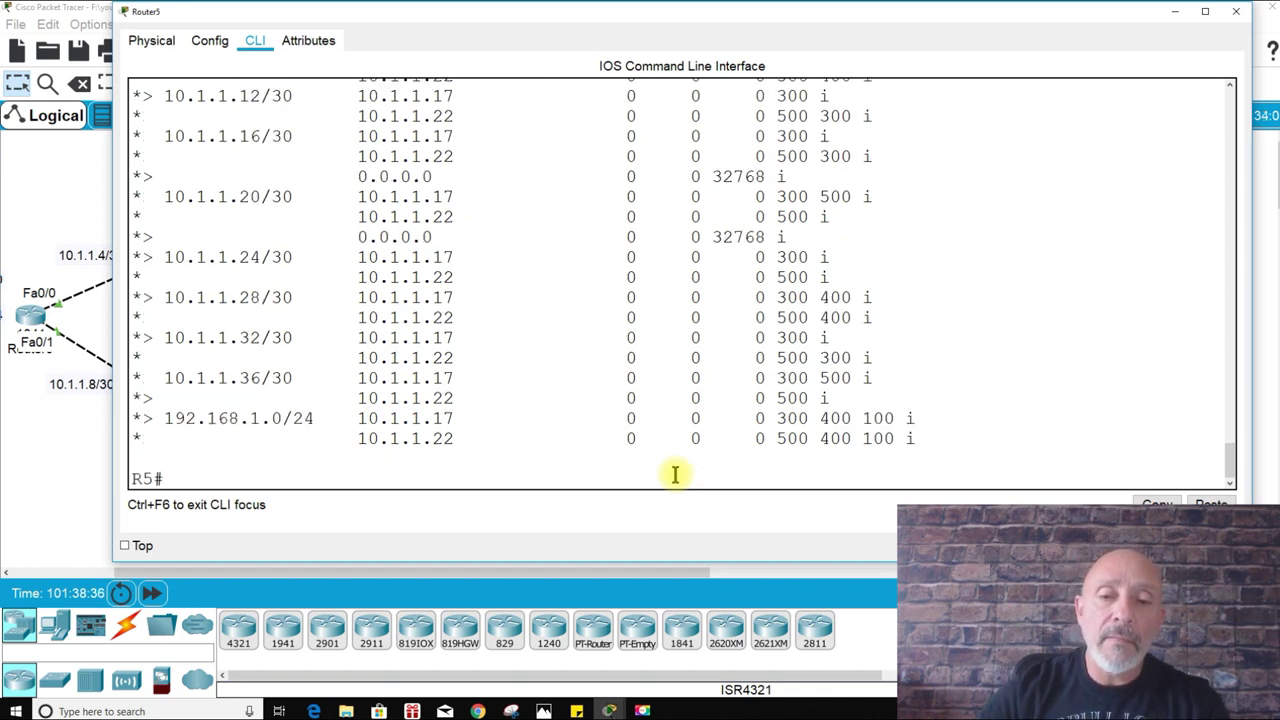
text(SH BG)
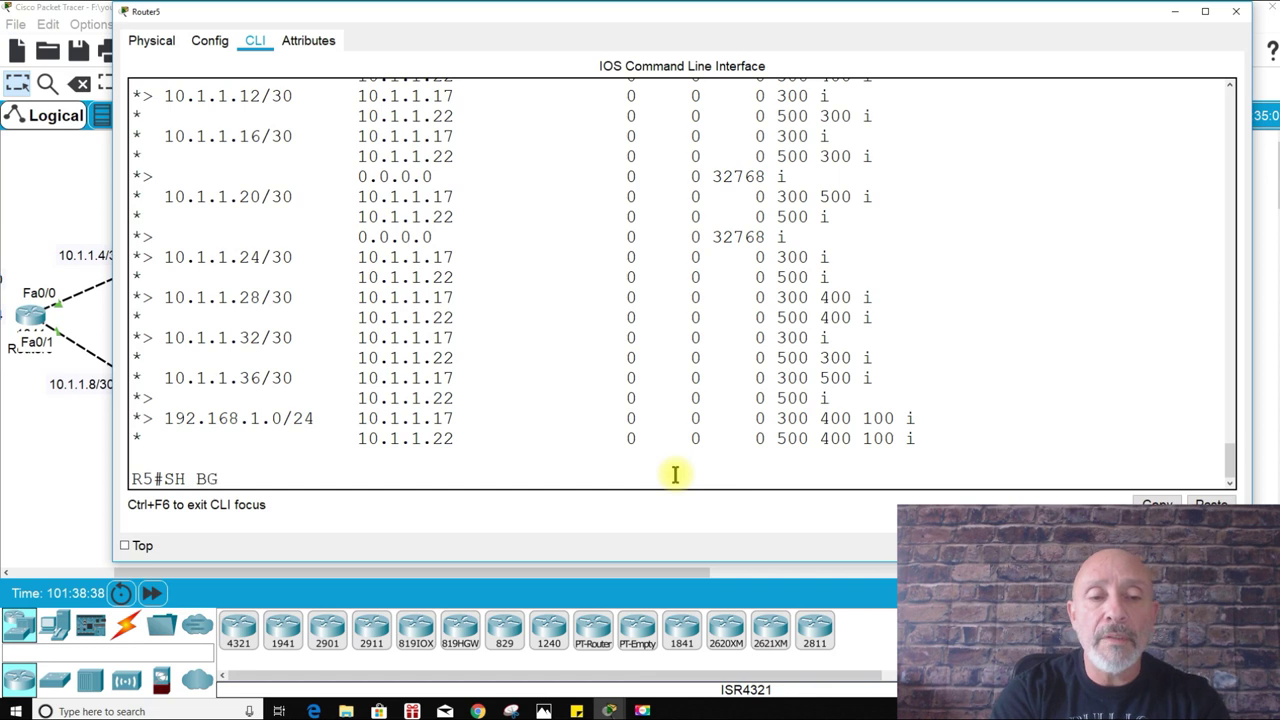
text(P SU)
key(Return)
Step: Display Router5's BGP summary with SH IP BGP SUMMARY and check the prefixes received from neighbor 10.1.1.22
text(SH IP BGP S)
key(Tab)
key(Return)
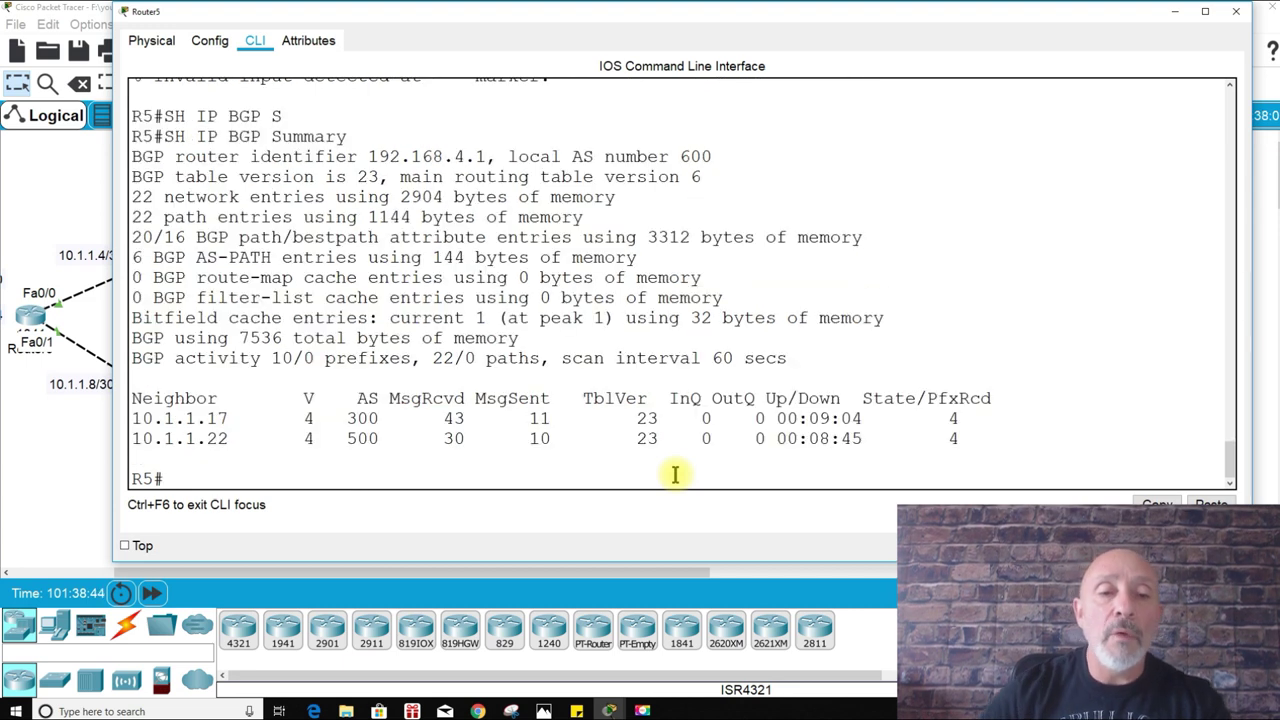
drag(966, 437, 931, 450)
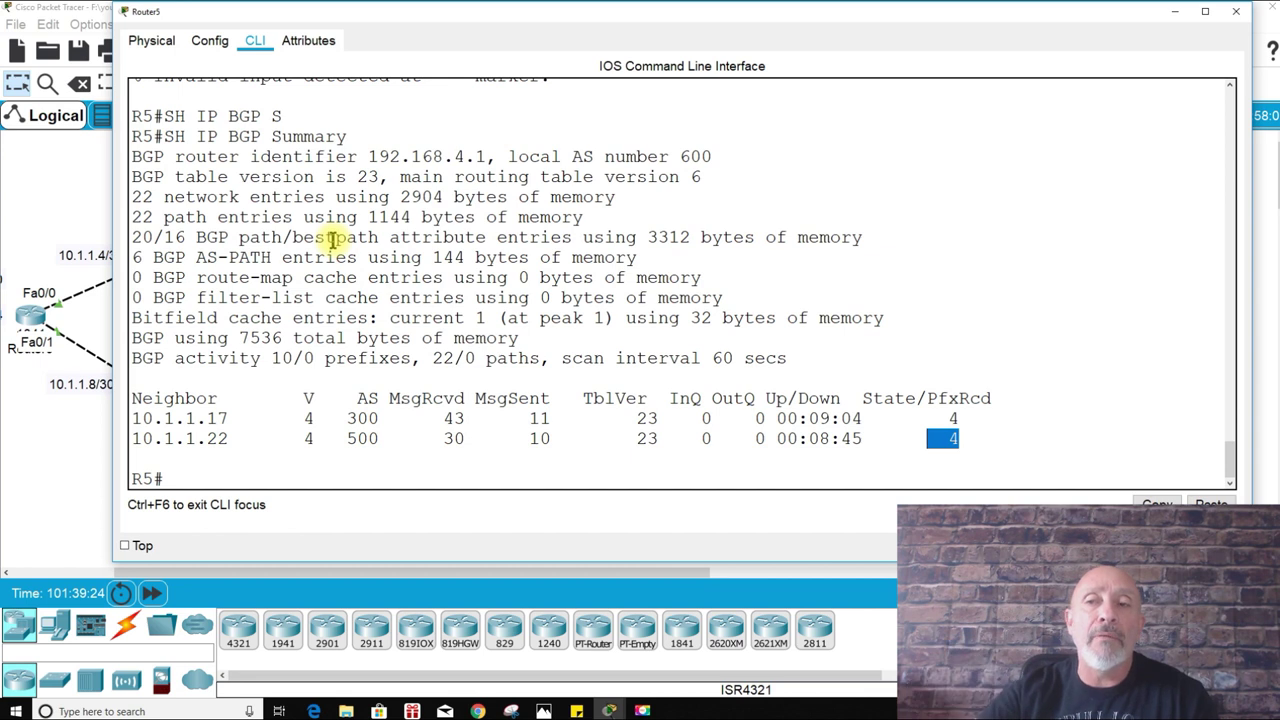
Step: Minimize Router5's console and show the full eBGP topology from AS100 to AS600
click(1176, 14)
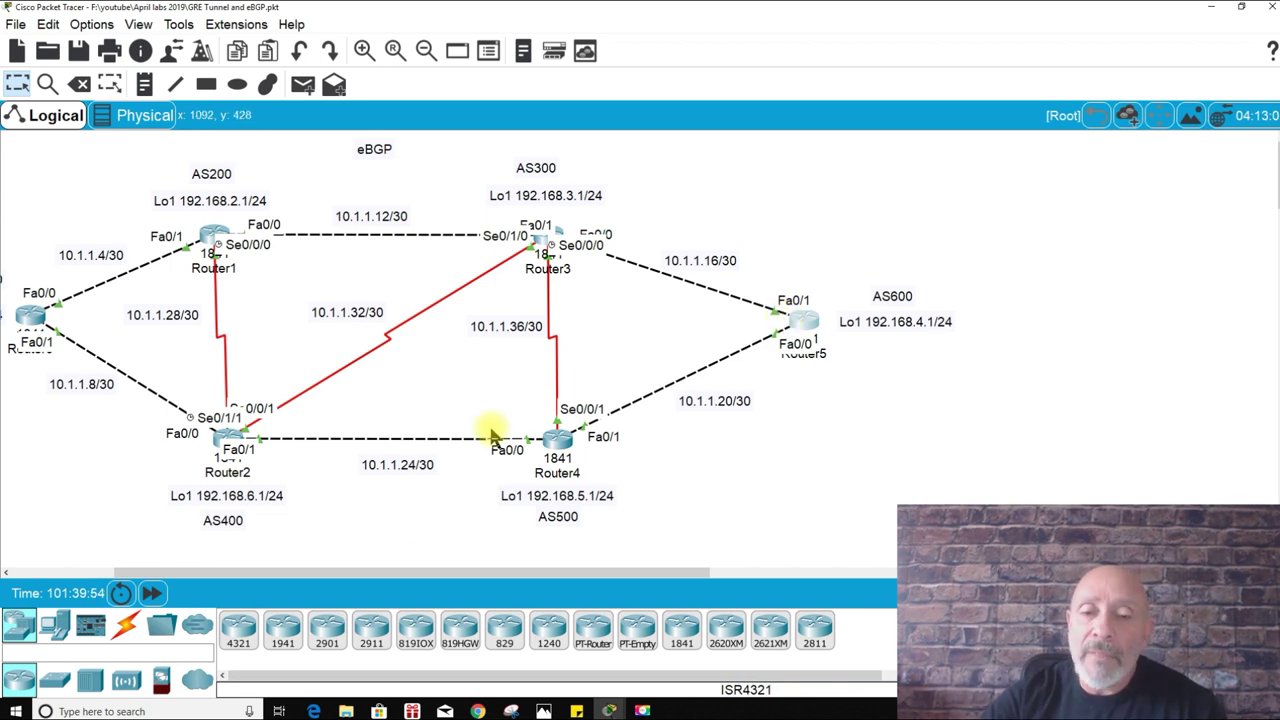
drag(486, 572, 423, 577)
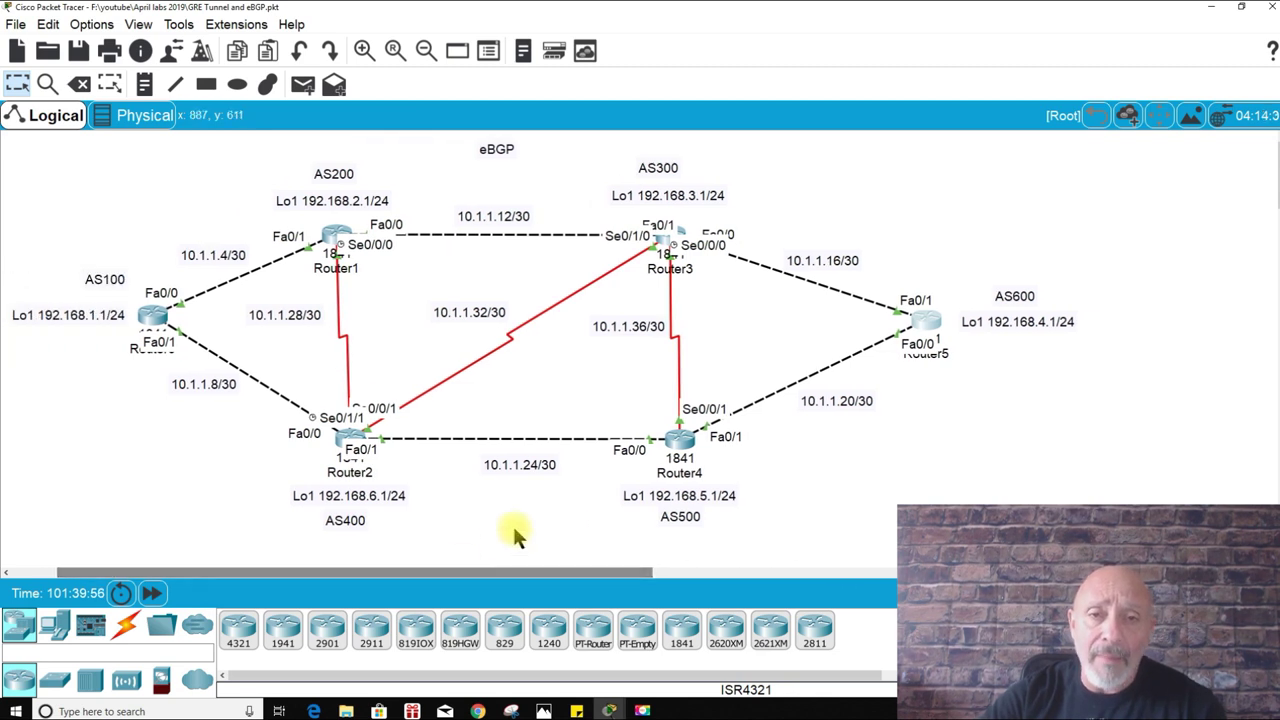